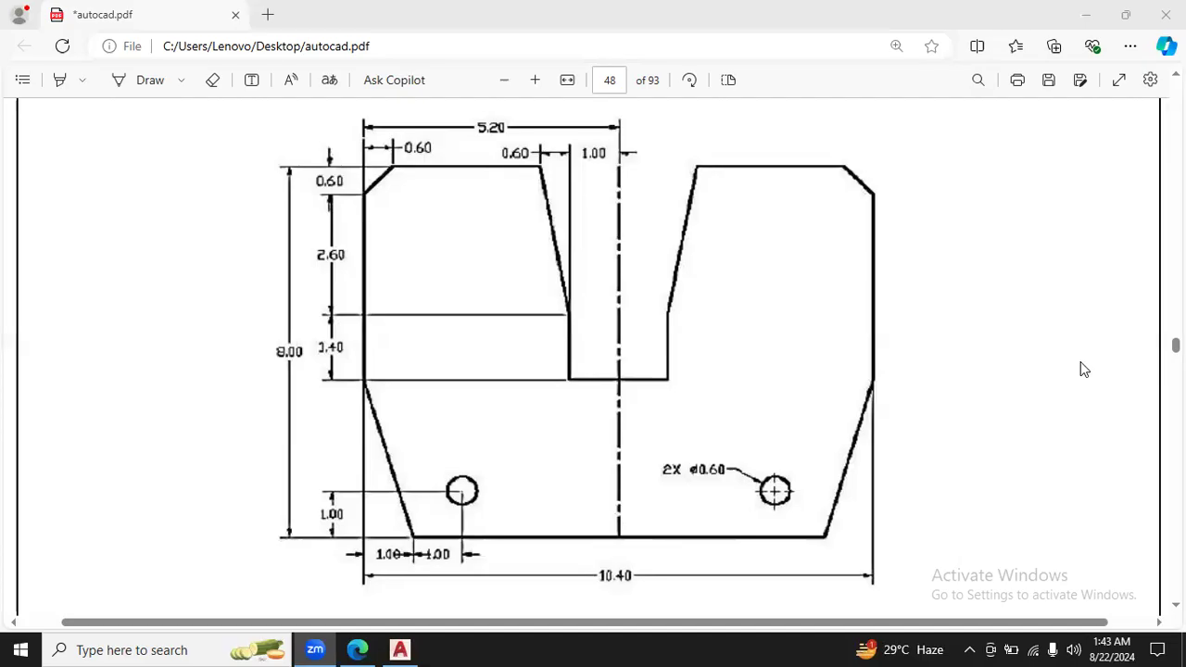
pyautogui.moveTo(399, 650)
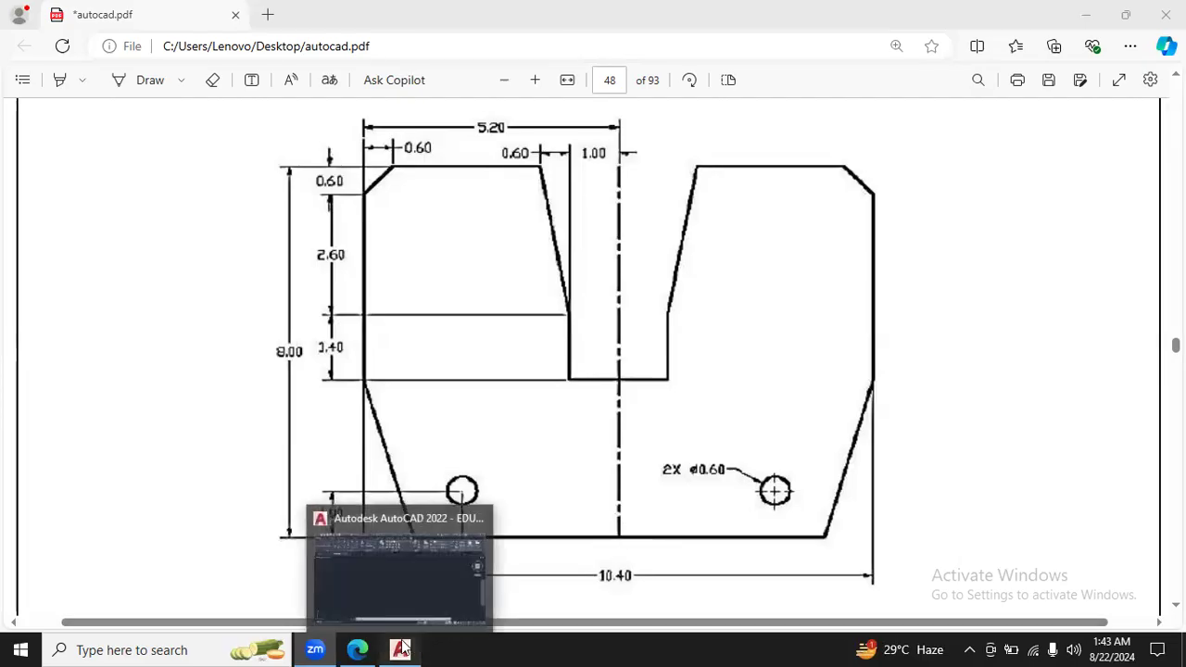
pyautogui.click(388, 521)
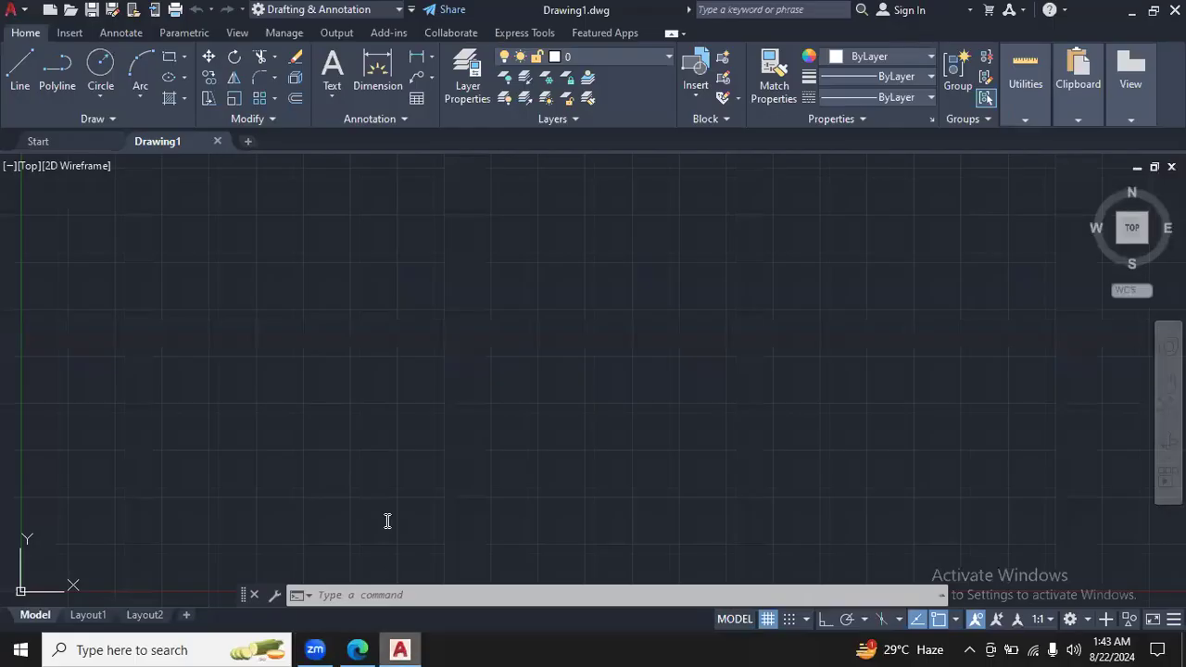
pyautogui.click(275, 72)
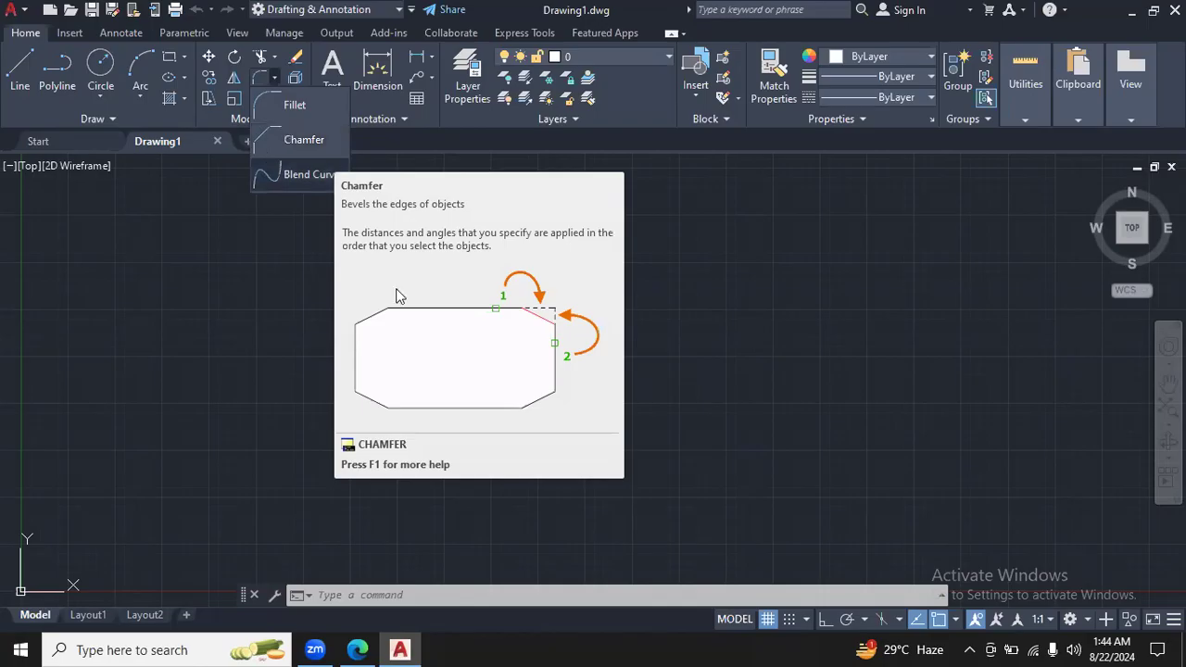
pyautogui.click(364, 648)
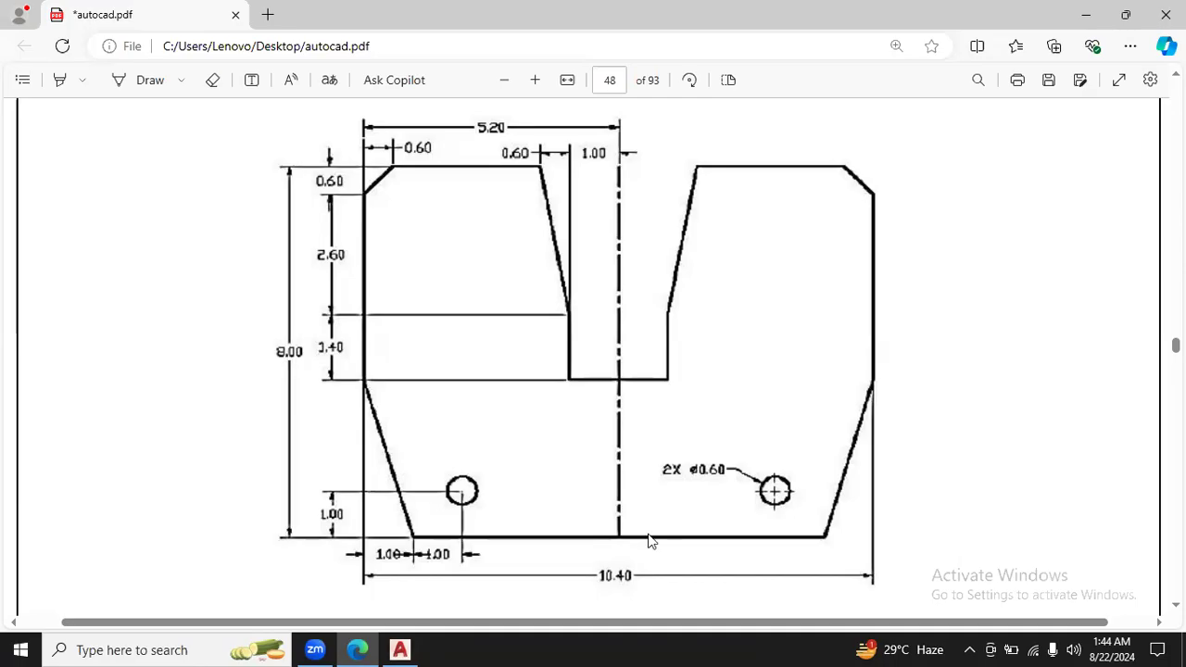
# Step: Switch to AutoCAD and set the drawing units' insertion scale to millimeters
pyautogui.click(400, 649)
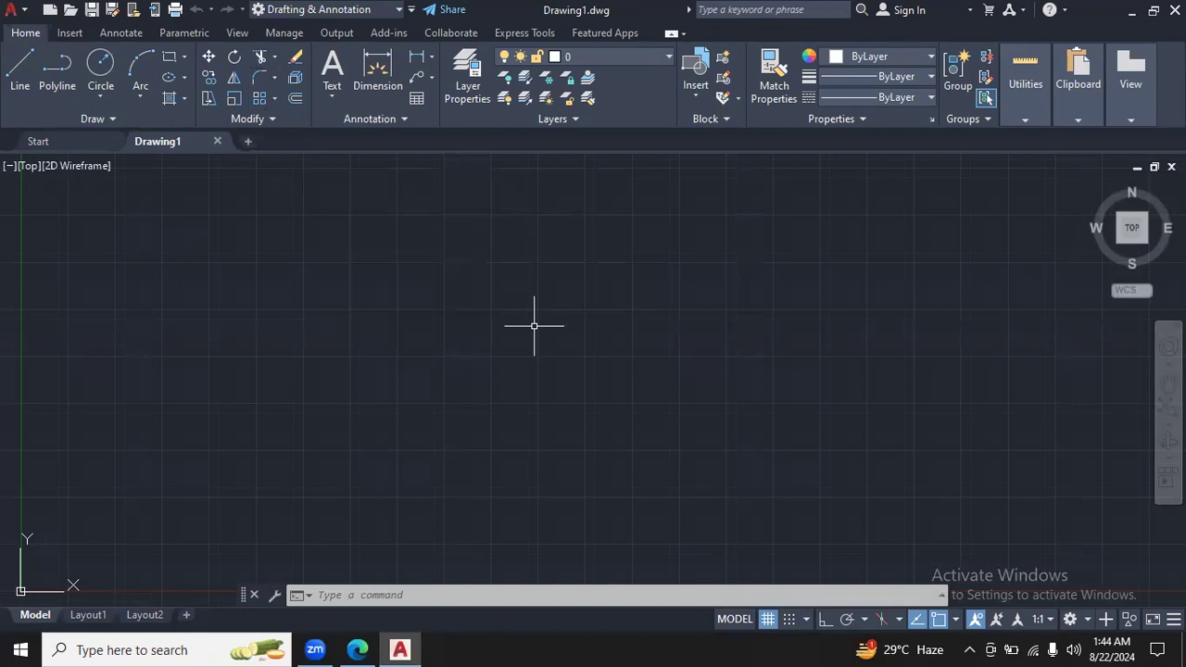
pyautogui.write('units')
pyautogui.press('Return')
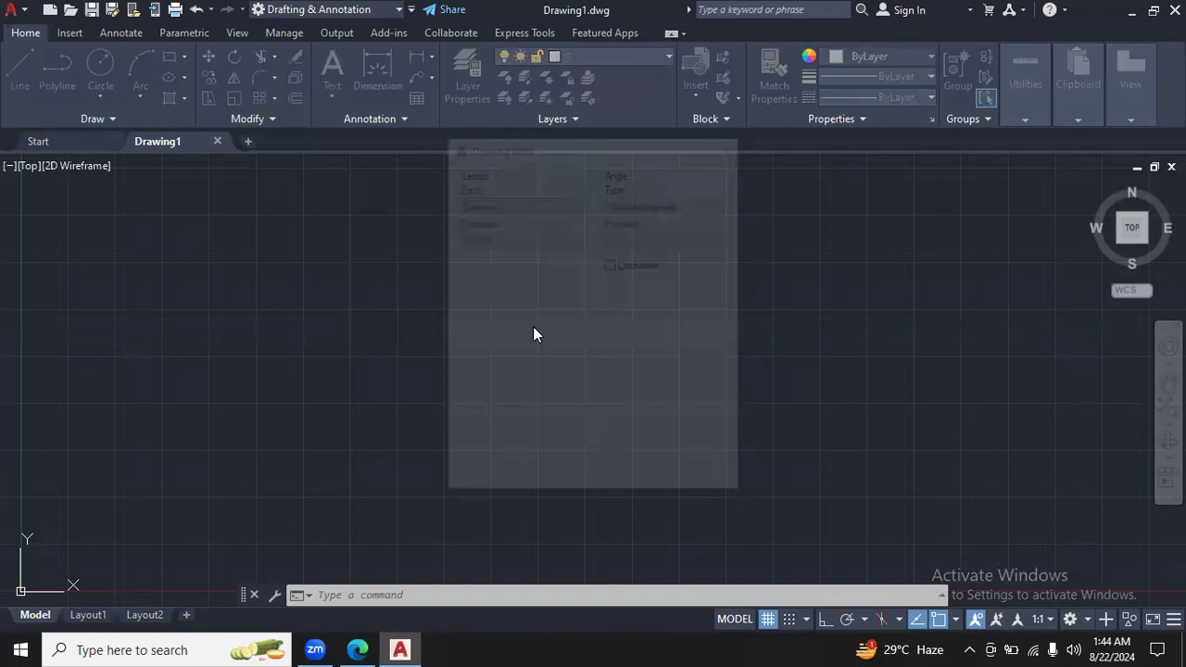
pyautogui.click(570, 322)
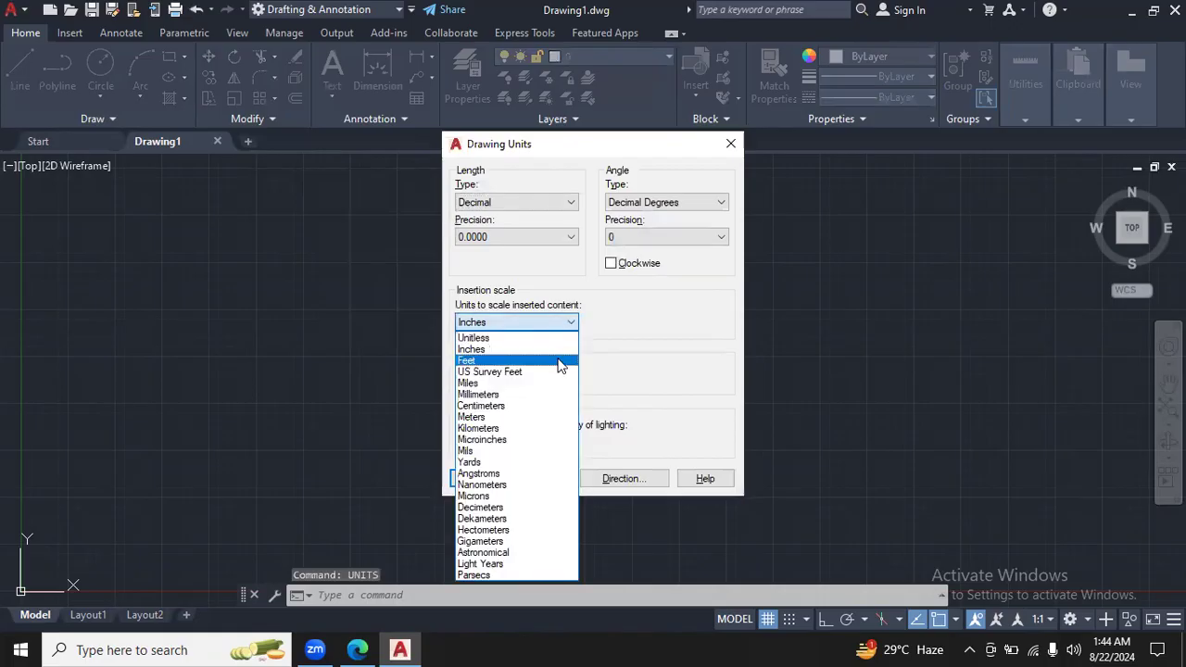
pyautogui.click(552, 393)
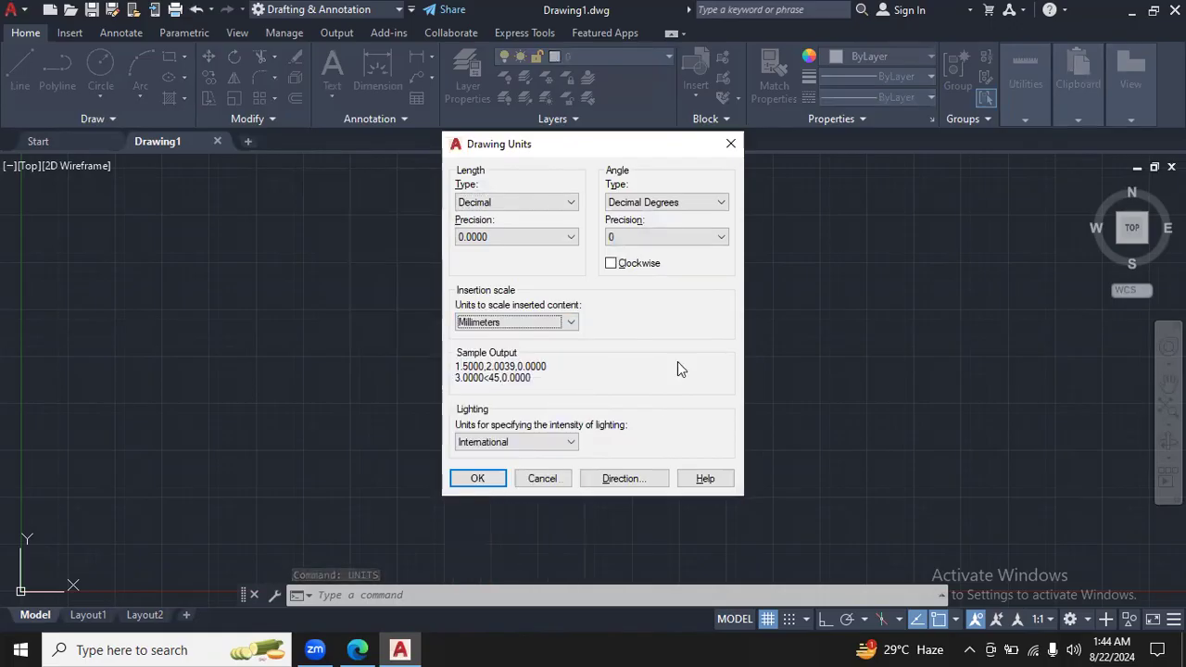
pyautogui.moveTo(681, 141); pyautogui.dragTo(791, 175)
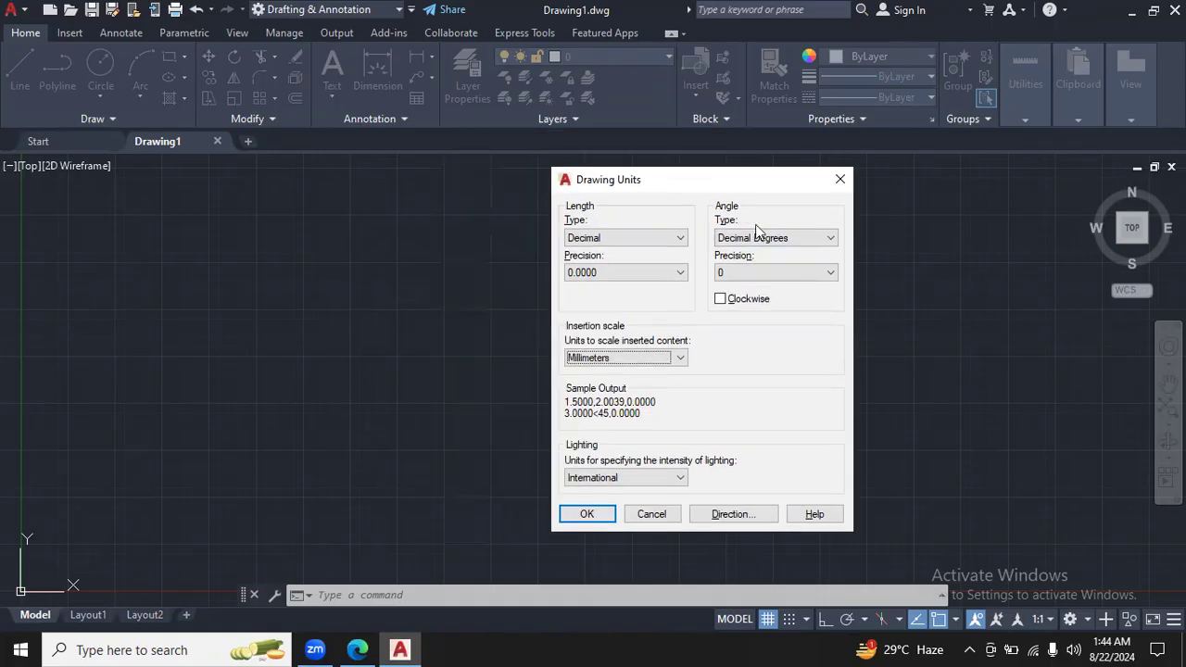
pyautogui.click(593, 513)
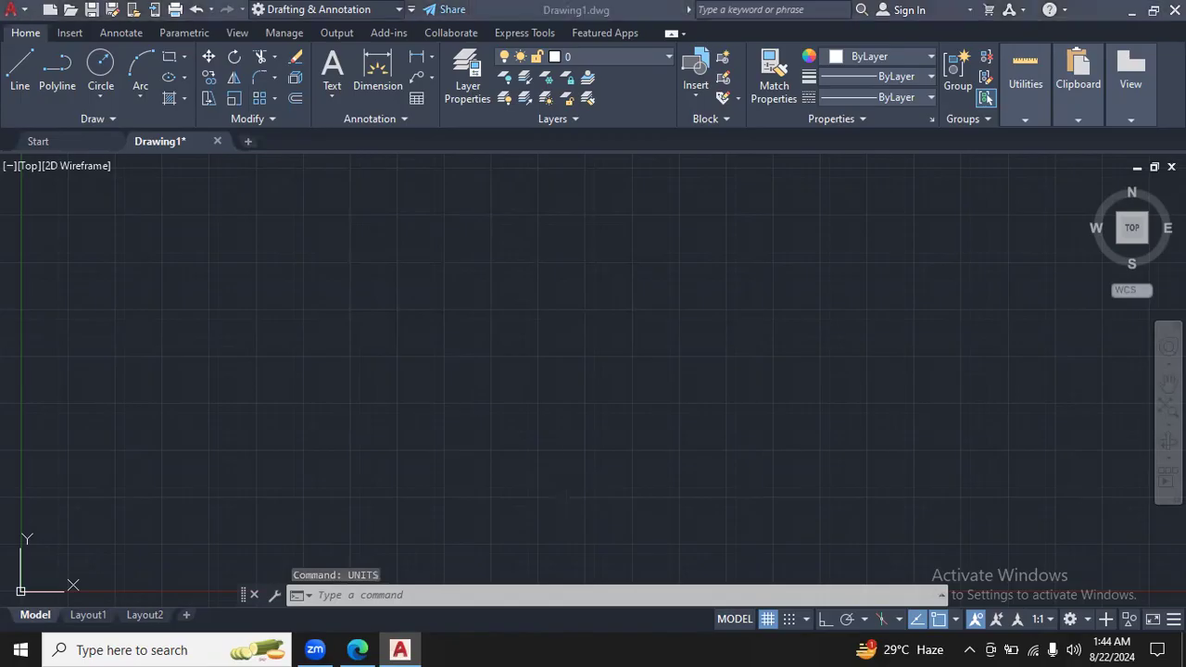
# Step: In the PDF, mark the lower-left reference corner as (0,0) and box the 10.40 and 8.00 overall dimensions, returning to AutoCAD when done
pyautogui.click(360, 650)
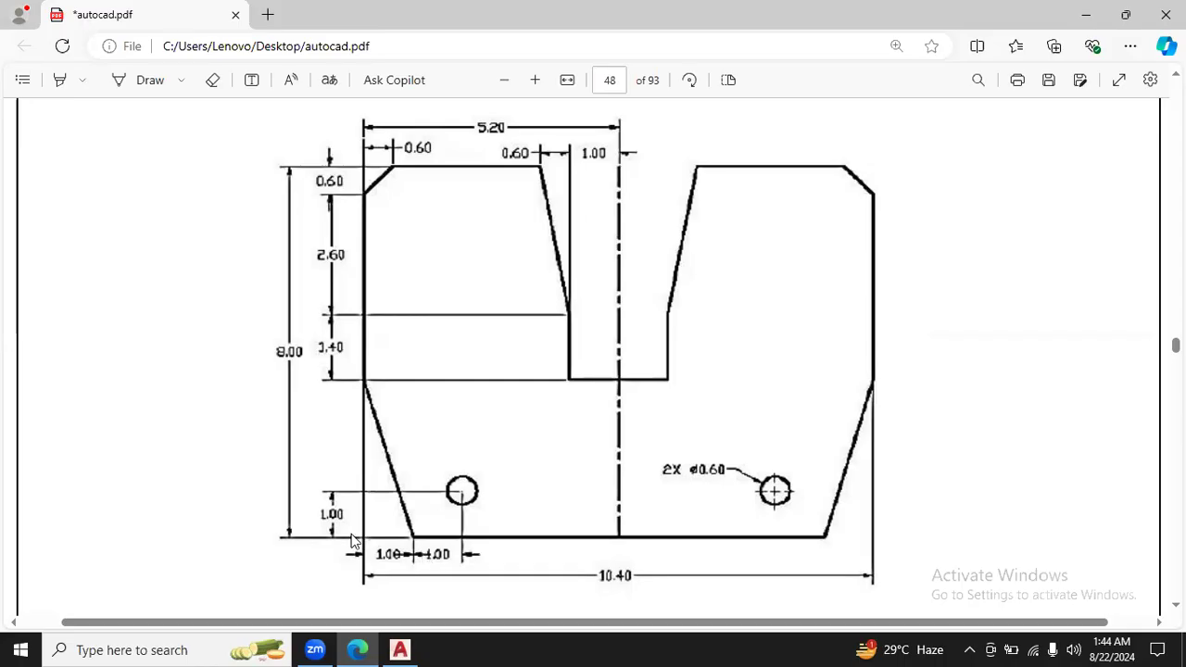
pyautogui.click(149, 79)
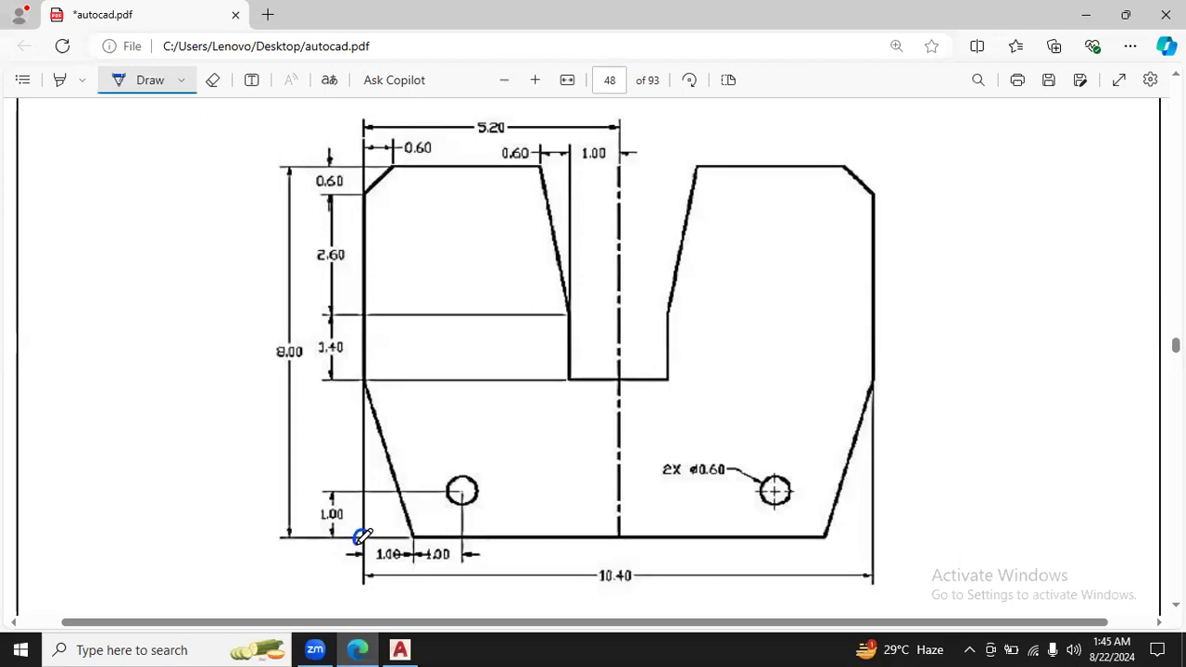
pyautogui.moveTo(358, 545)
pyautogui.mouseDown()
pyautogui.moveTo(278, 567)
pyautogui.moveTo(291, 576)
pyautogui.mouseUp()
pyautogui.moveTo(150, 544)
pyautogui.mouseDown()
pyautogui.moveTo(147, 599)
pyautogui.moveTo(182, 566)
pyautogui.moveTo(167, 548)
pyautogui.moveTo(184, 588)
pyautogui.moveTo(219, 576)
pyautogui.moveTo(223, 553)
pyautogui.moveTo(210, 549)
pyautogui.moveTo(244, 597)
pyautogui.mouseUp()
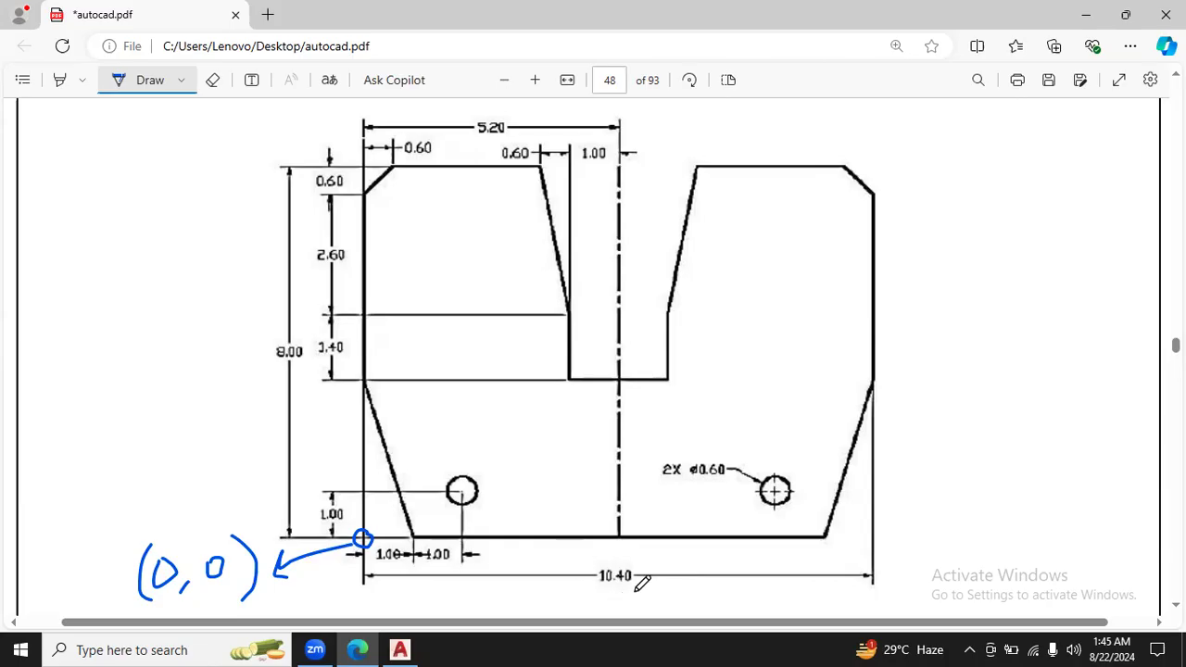
pyautogui.moveTo(638, 589)
pyautogui.mouseDown()
pyautogui.moveTo(582, 588)
pyautogui.moveTo(586, 562)
pyautogui.moveTo(648, 557)
pyautogui.moveTo(639, 589)
pyautogui.mouseUp()
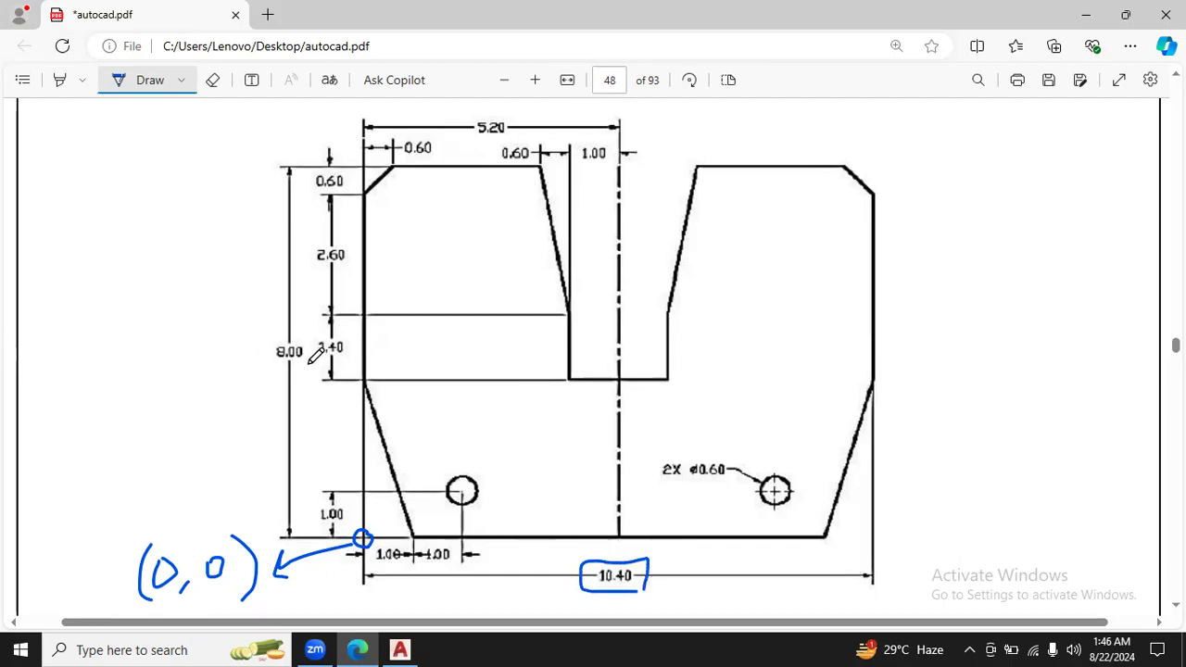
pyautogui.moveTo(311, 369)
pyautogui.mouseDown()
pyautogui.moveTo(256, 371)
pyautogui.moveTo(257, 332)
pyautogui.moveTo(296, 331)
pyautogui.moveTo(313, 370)
pyautogui.mouseUp()
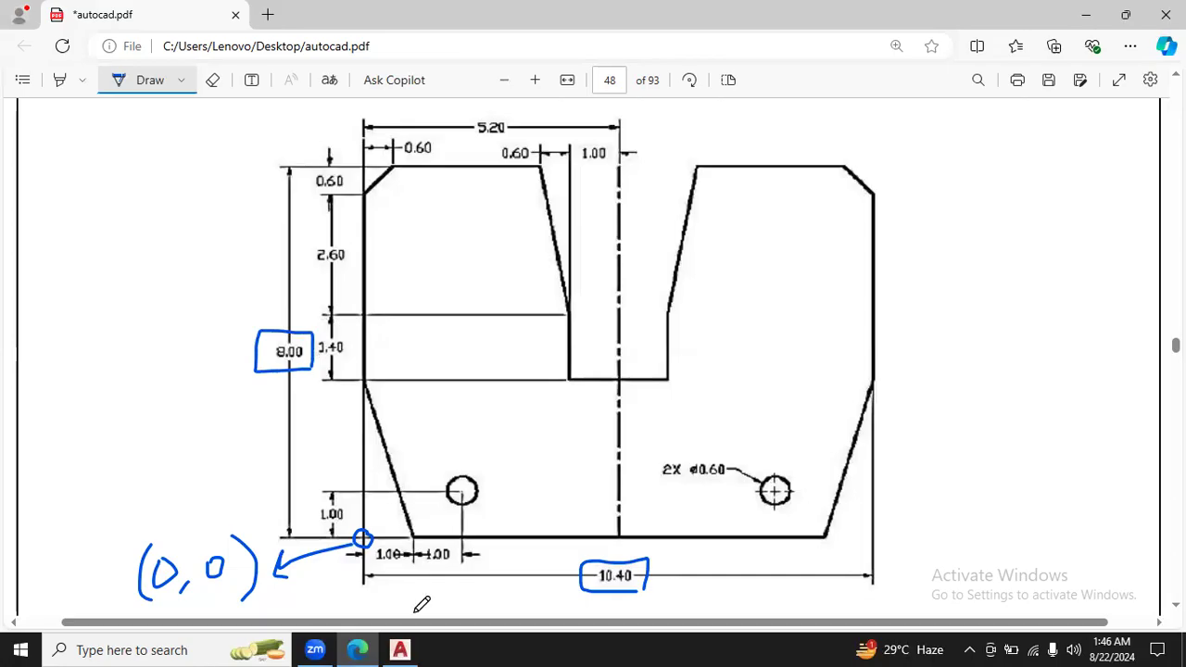
pyautogui.moveTo(404, 649)
pyautogui.click(401, 649)
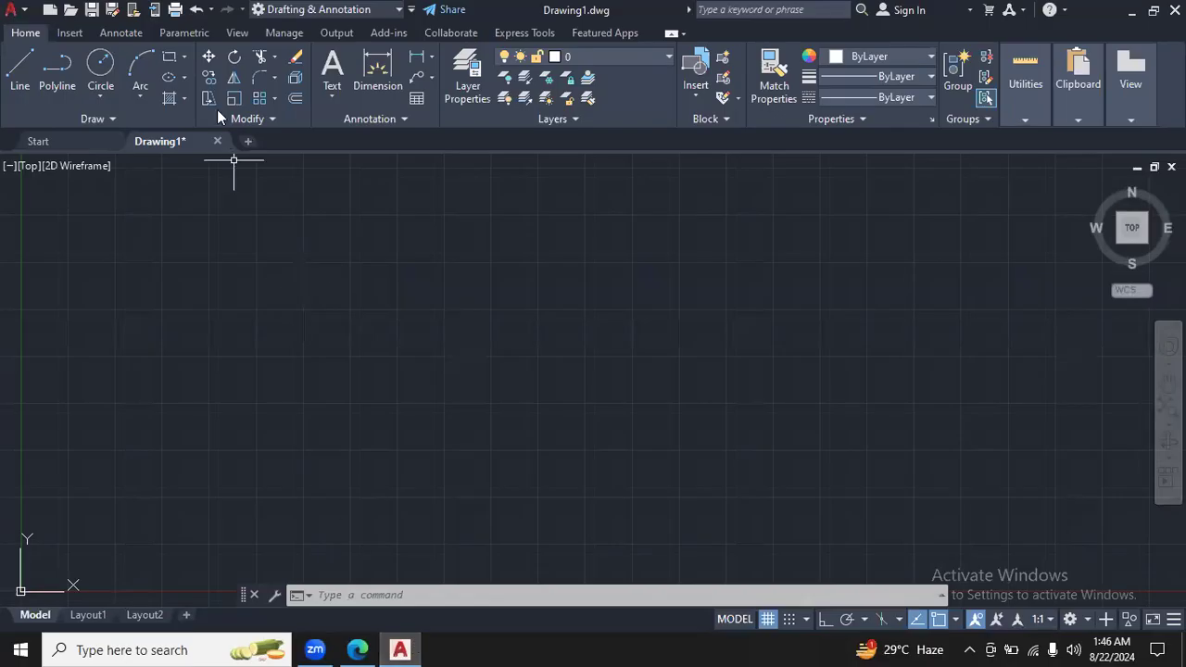
pyautogui.click(170, 58)
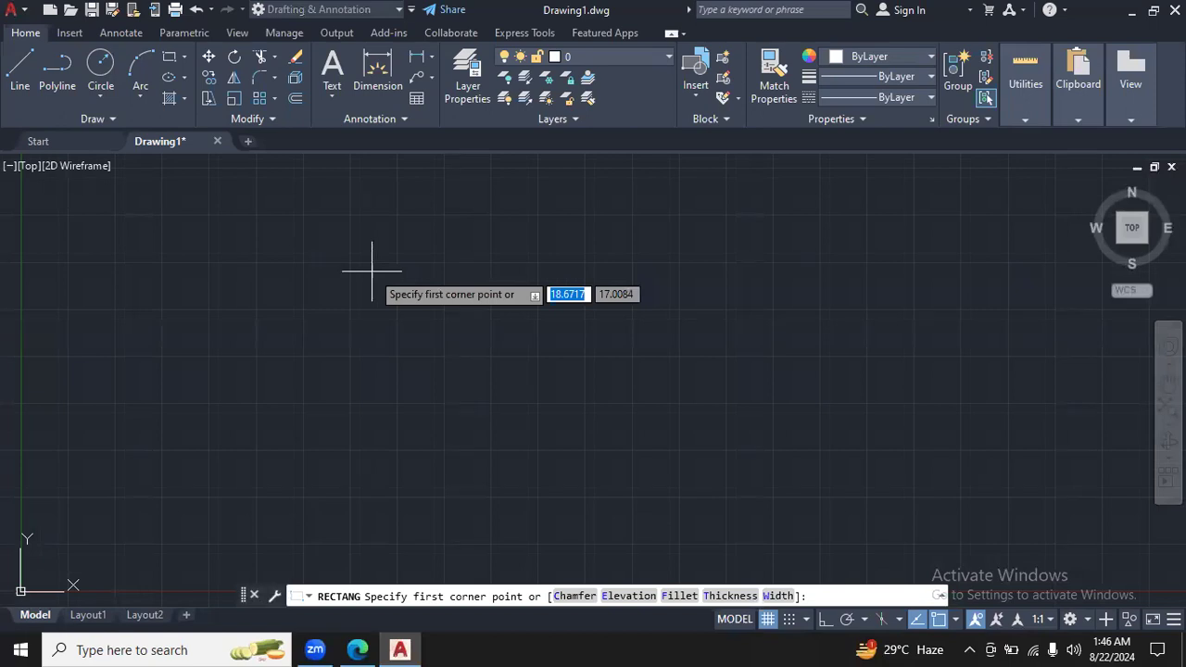
pyautogui.write('0')
pyautogui.press('Tab')
pyautogui.write('0')
pyautogui.press('Return')
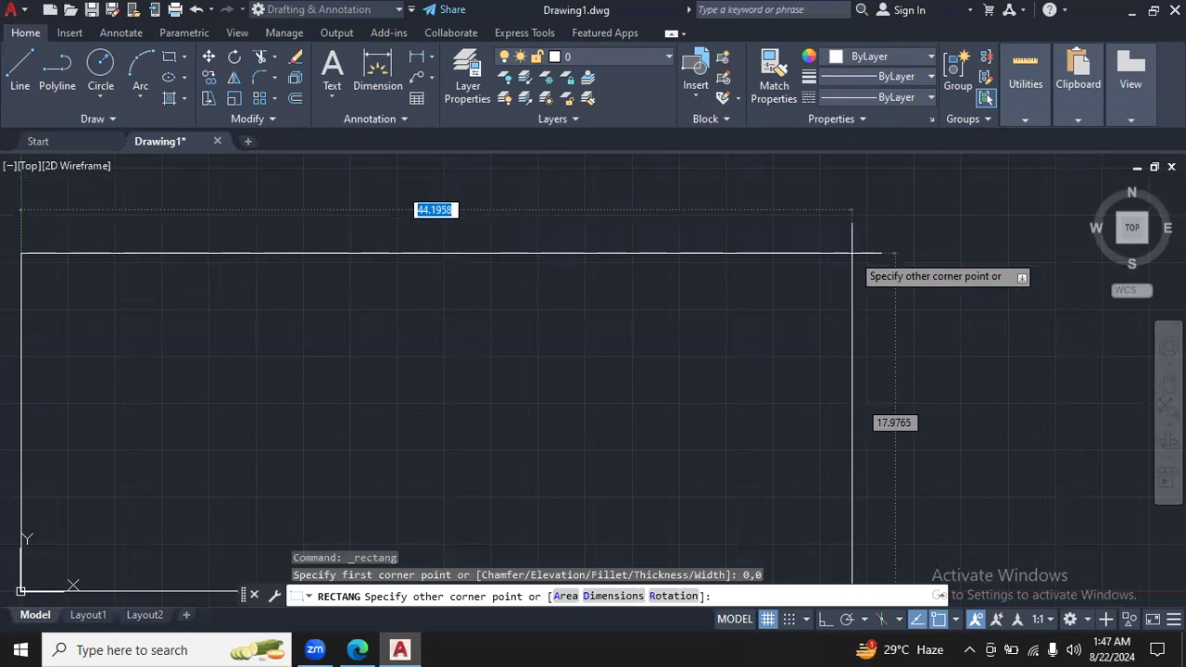
pyautogui.write('10.4')
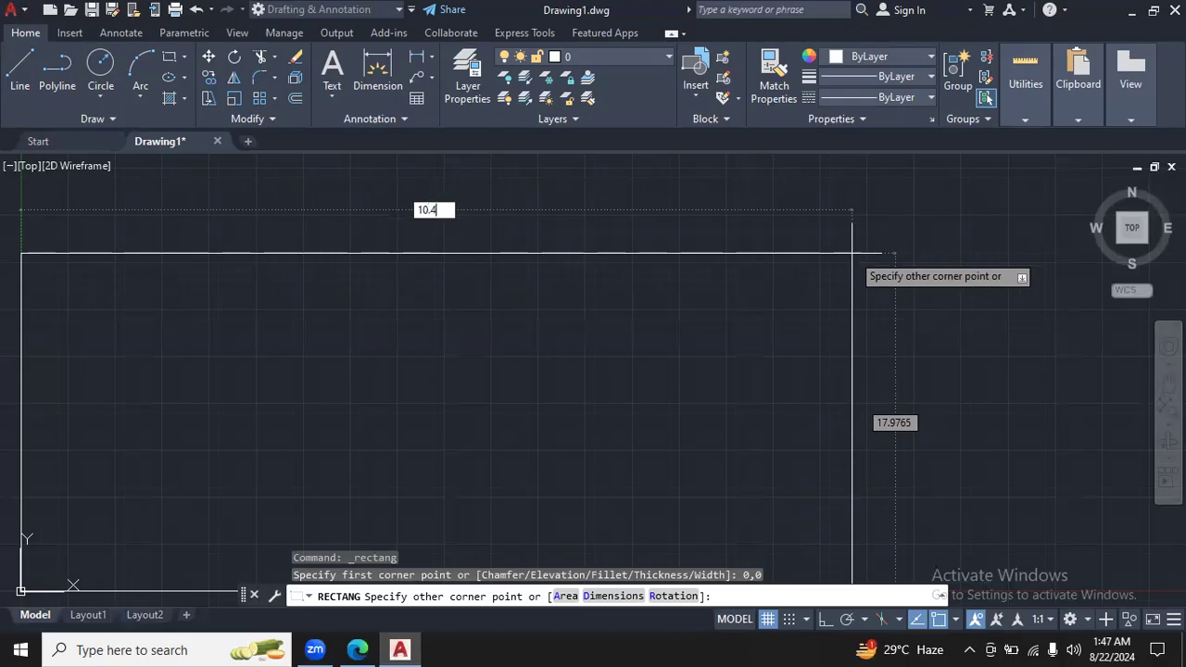
pyautogui.press('Return')
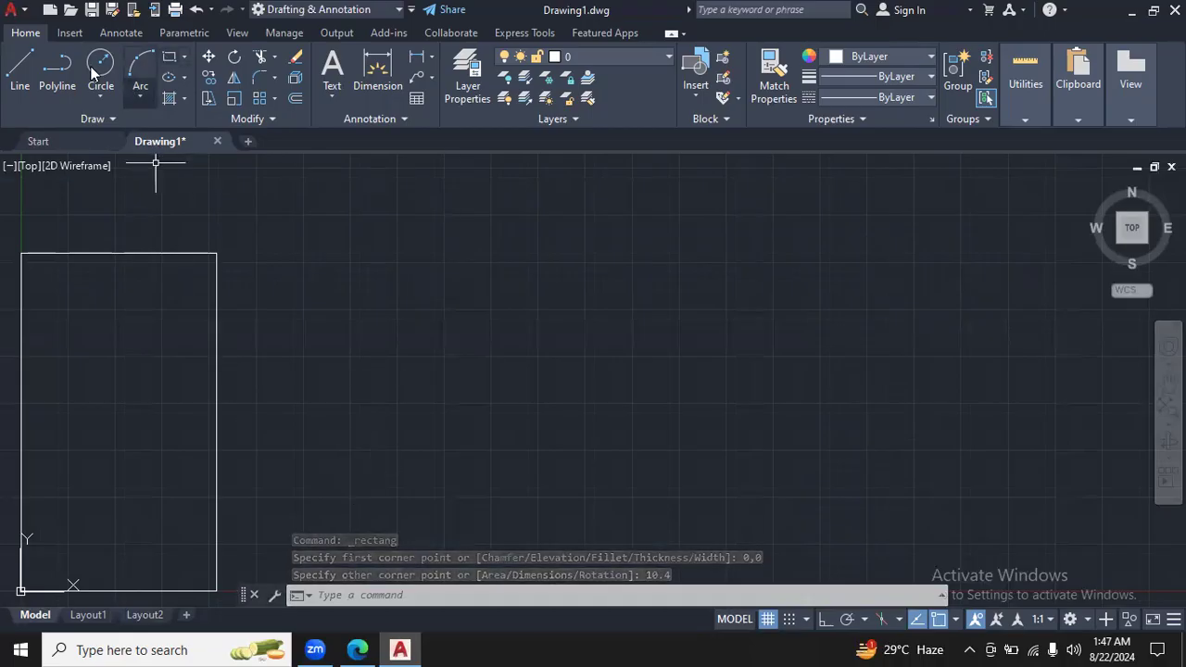
pyautogui.click(194, 9)
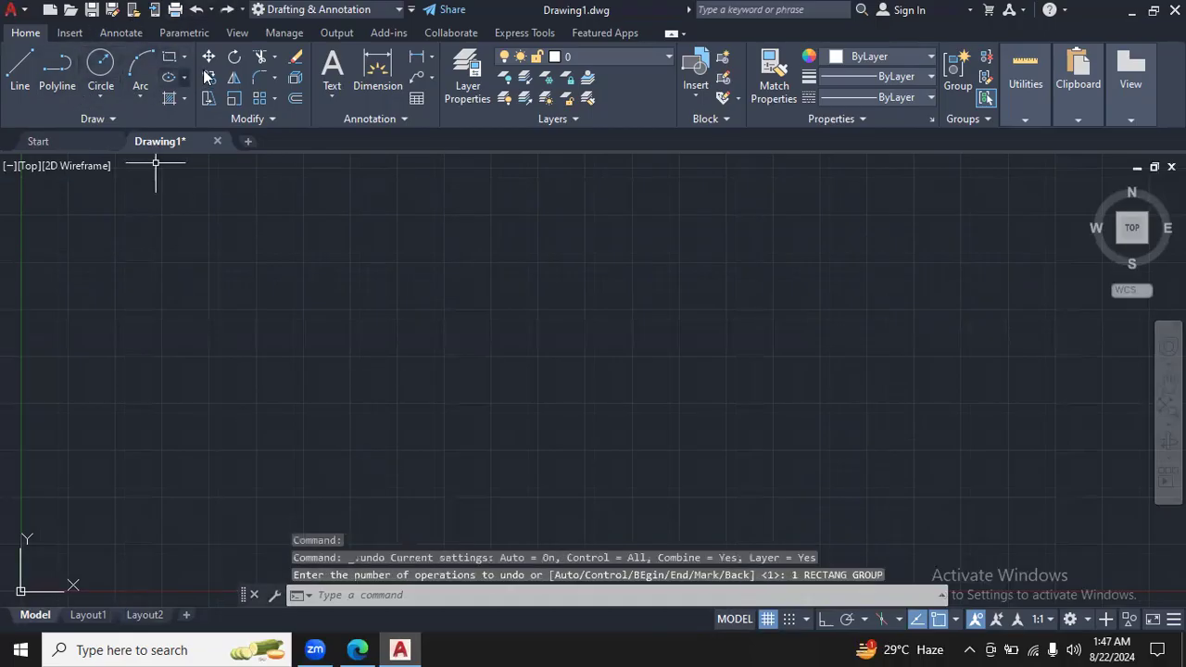
pyautogui.click(171, 57)
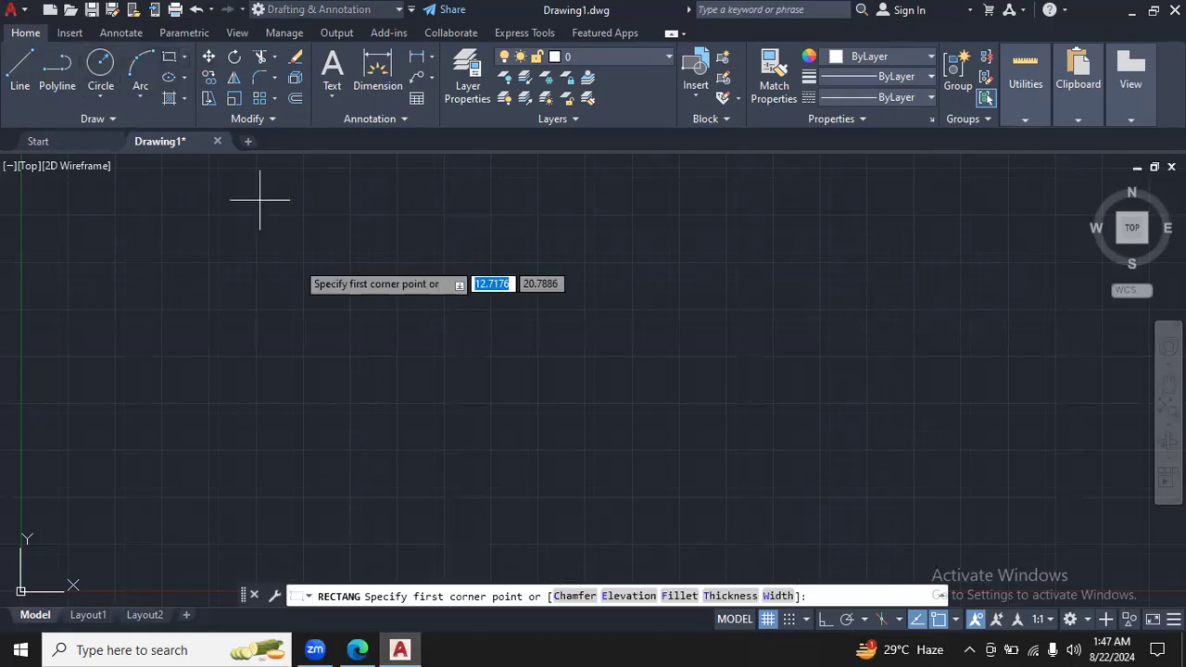
pyautogui.write('0,')
pyautogui.press('Return')
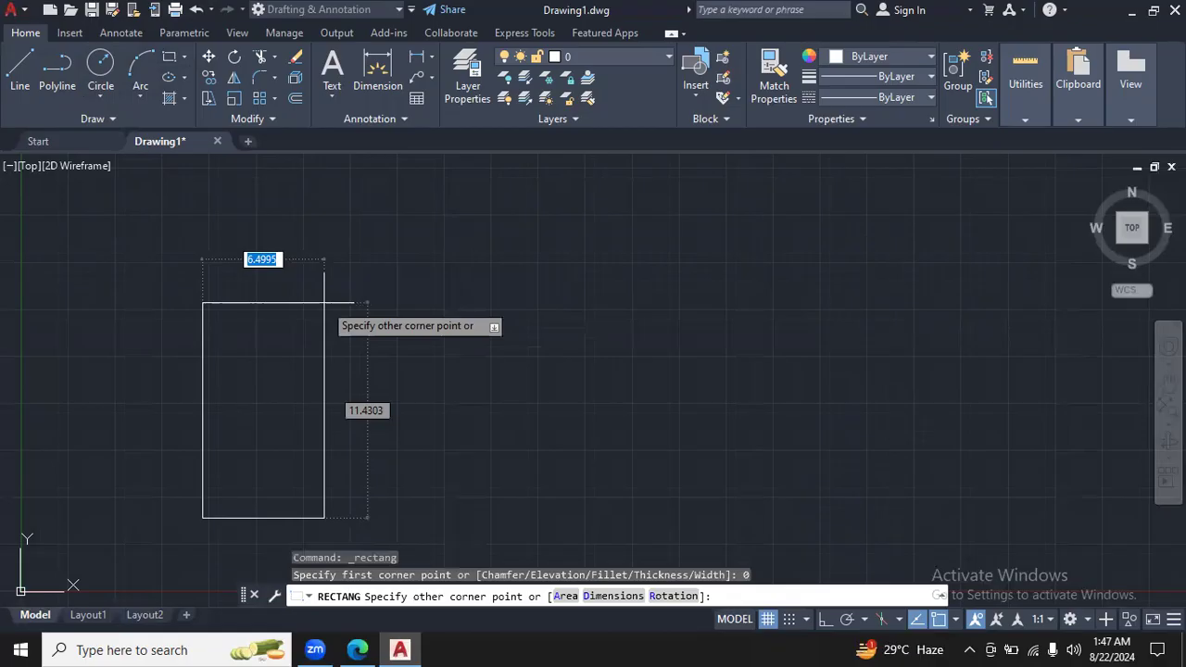
pyautogui.click(197, 10)
# Step: Draw a rectangle 10.4 wide and 8 high with its first corner at 0,0
pyautogui.click(170, 59)
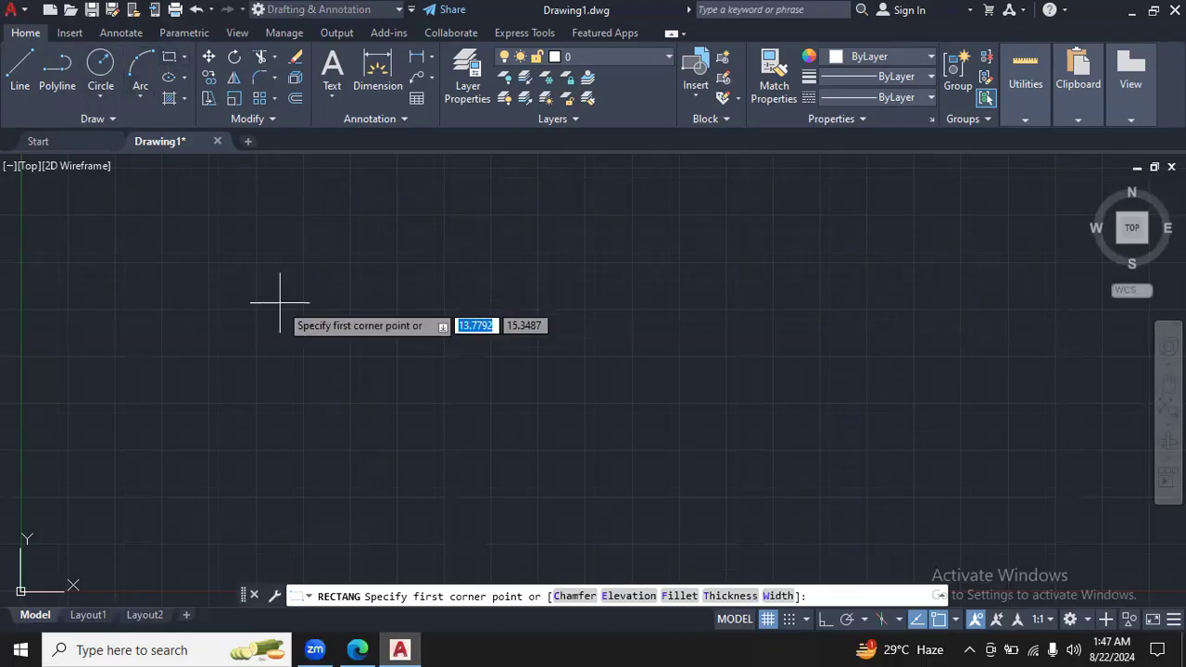
pyautogui.write('0,0')
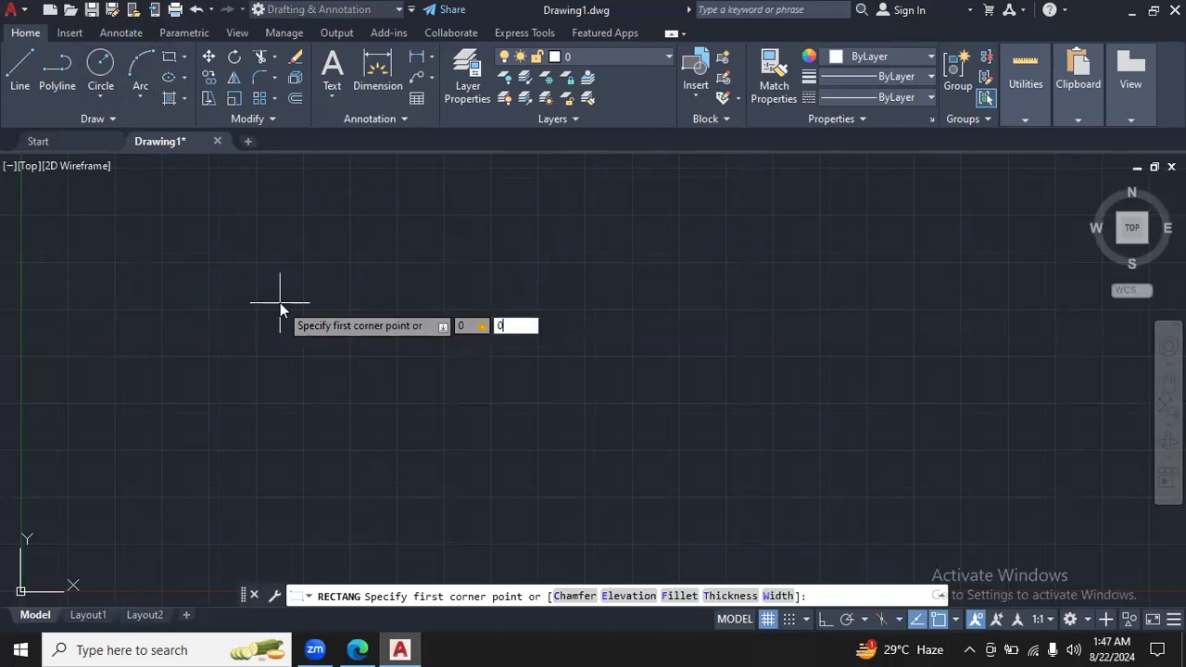
pyautogui.press('Return')
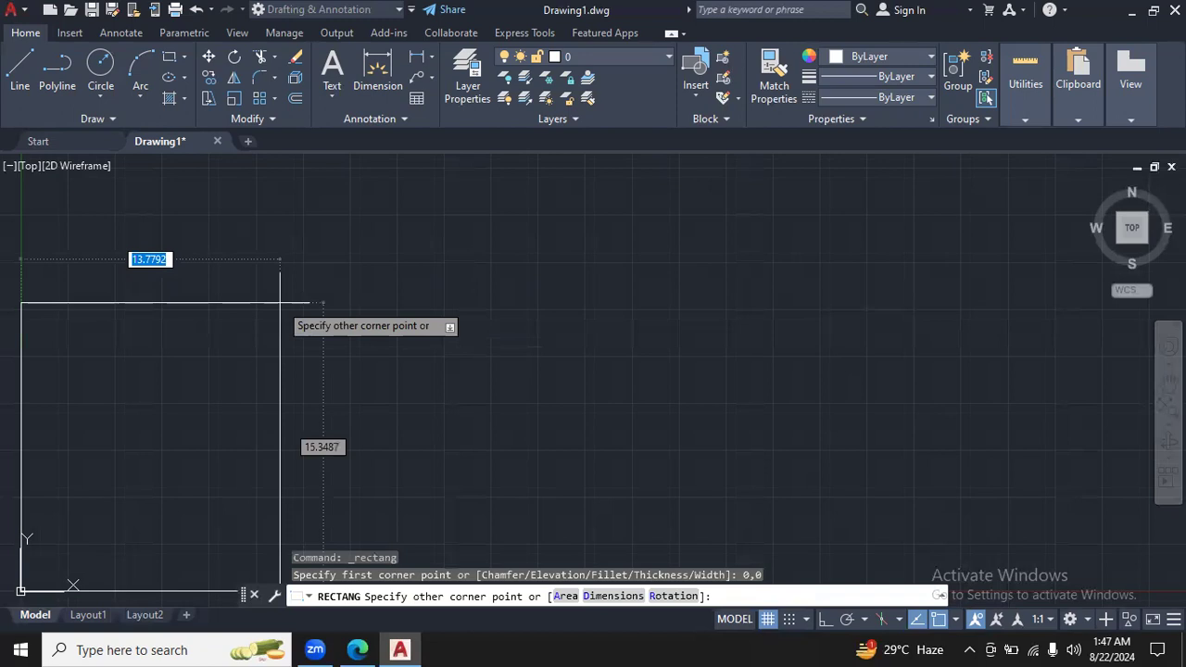
pyautogui.write('10.4')
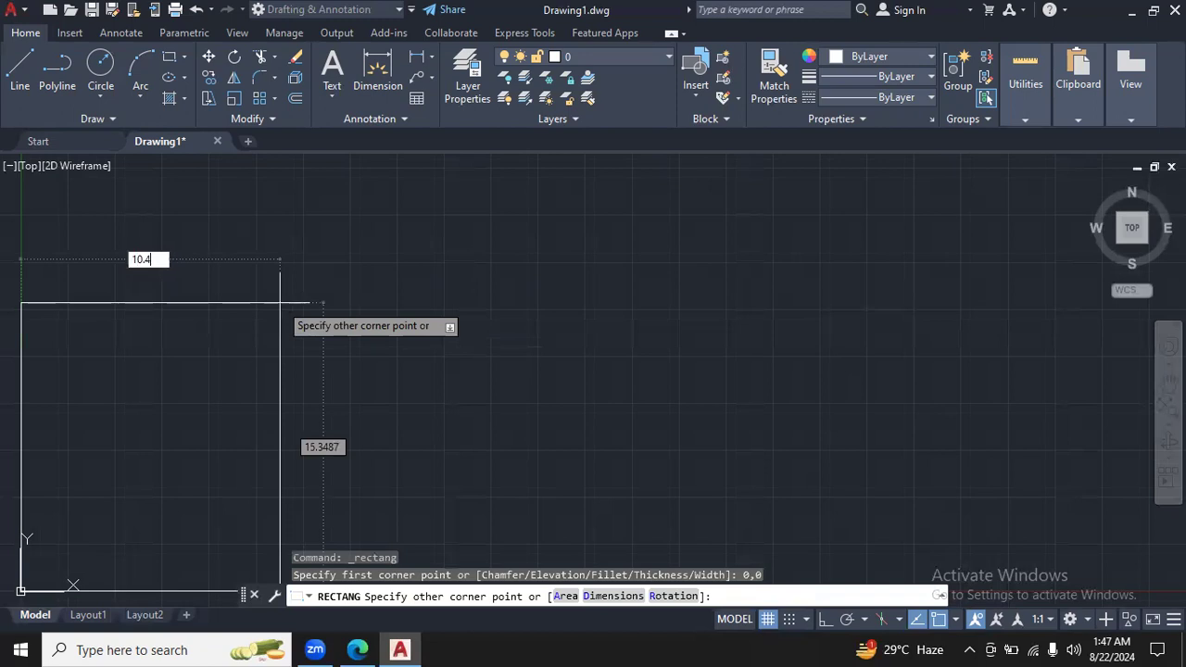
pyautogui.press('Tab')
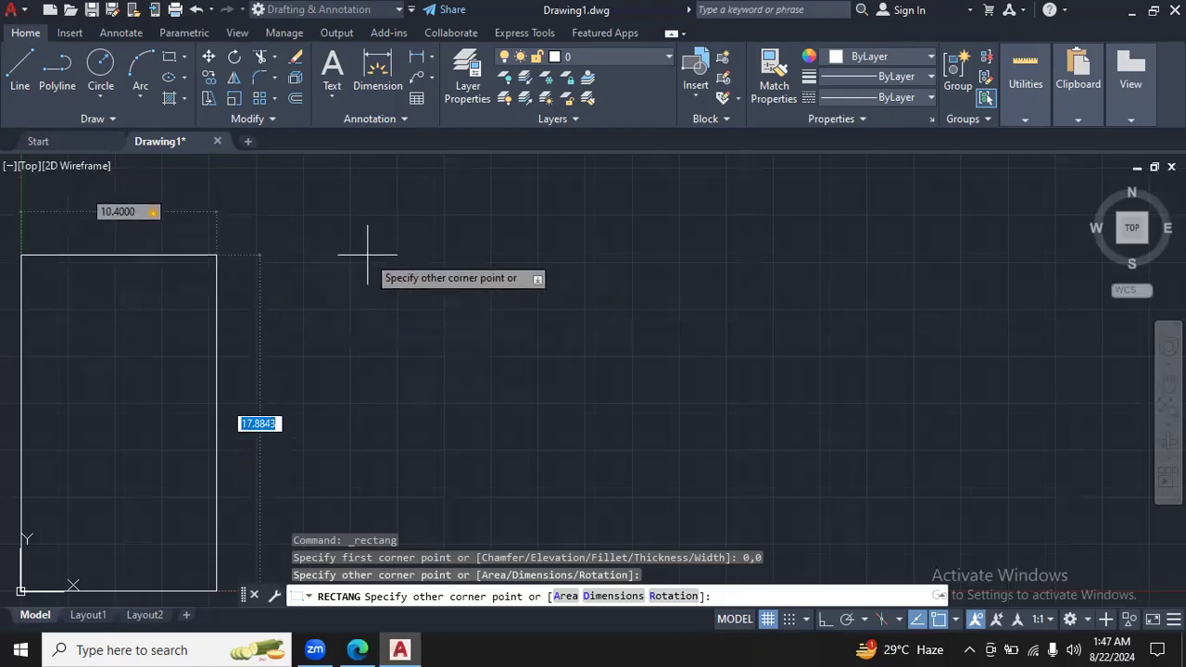
pyautogui.write('8')
pyautogui.press('Return')
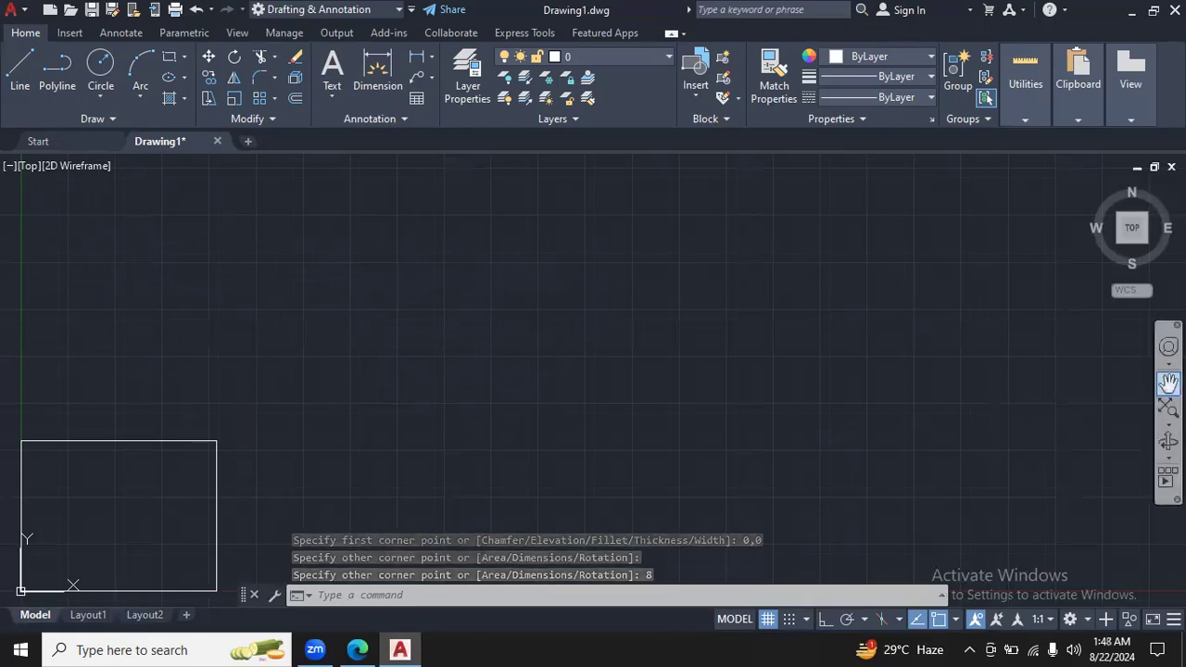
# Step: Zoom in on the rectangle and centre it in the drawing area
pyautogui.click(1169, 382)
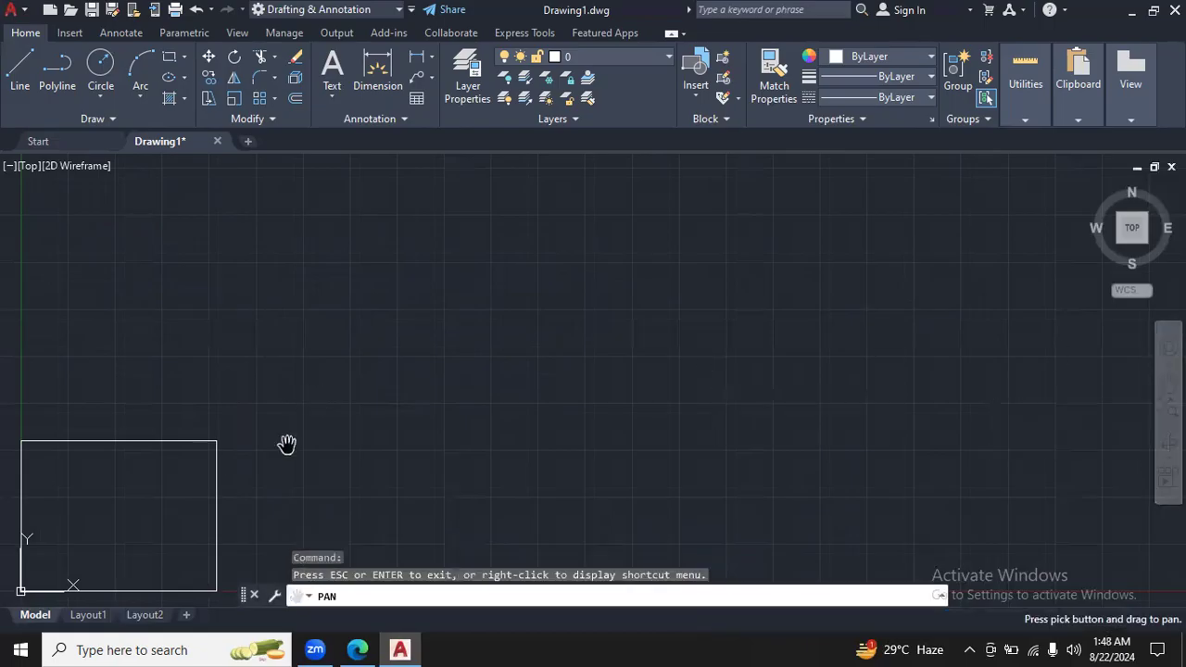
pyautogui.moveTo(263, 469)
pyautogui.mouseDown()
pyautogui.moveTo(717, 320)
pyautogui.moveTo(686, 322)
pyautogui.mouseUp()
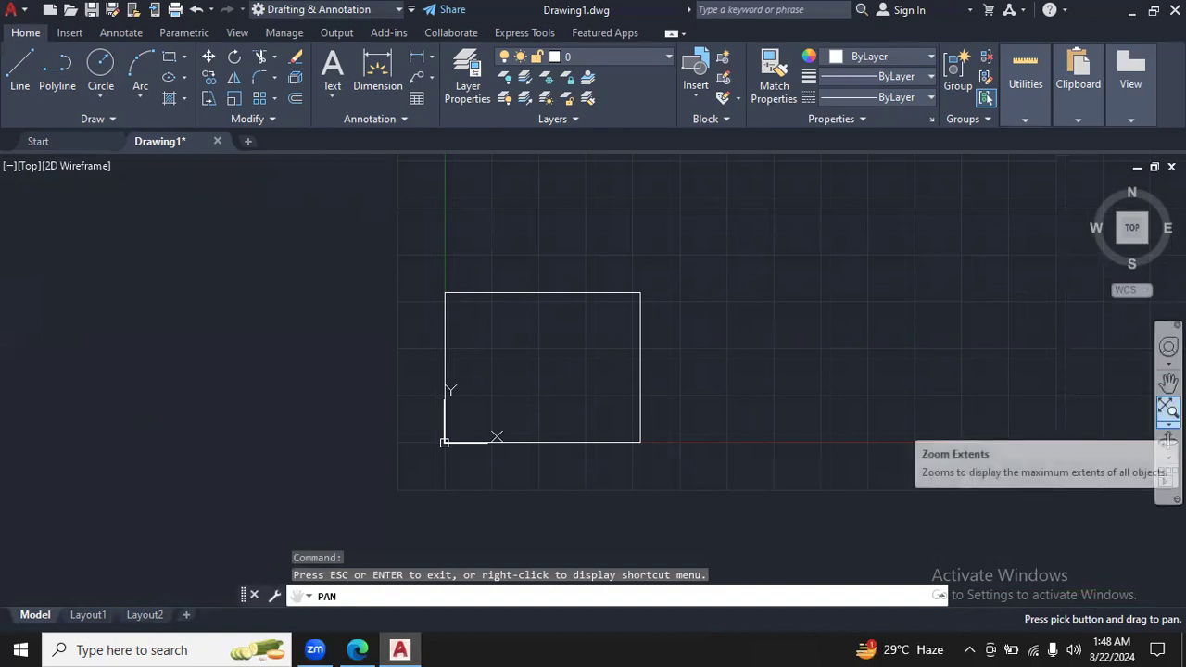
pyautogui.click(1168, 456)
pyautogui.click(1125, 398)
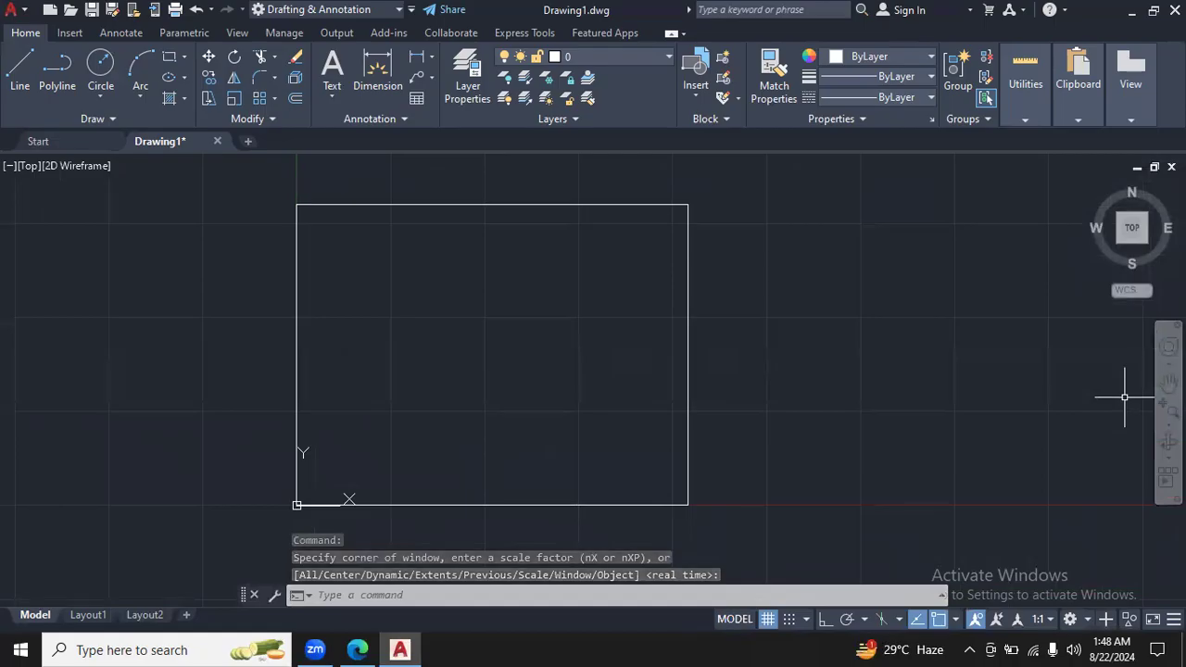
pyautogui.click(1169, 381)
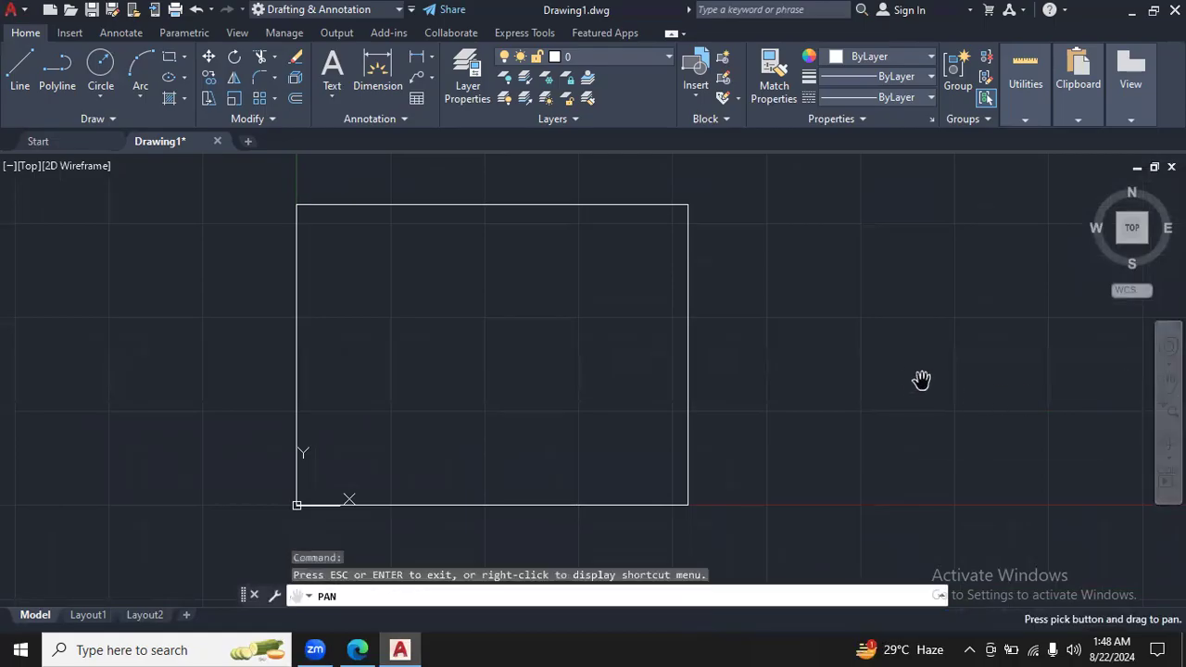
pyautogui.moveTo(910, 377); pyautogui.dragTo(1019, 367)
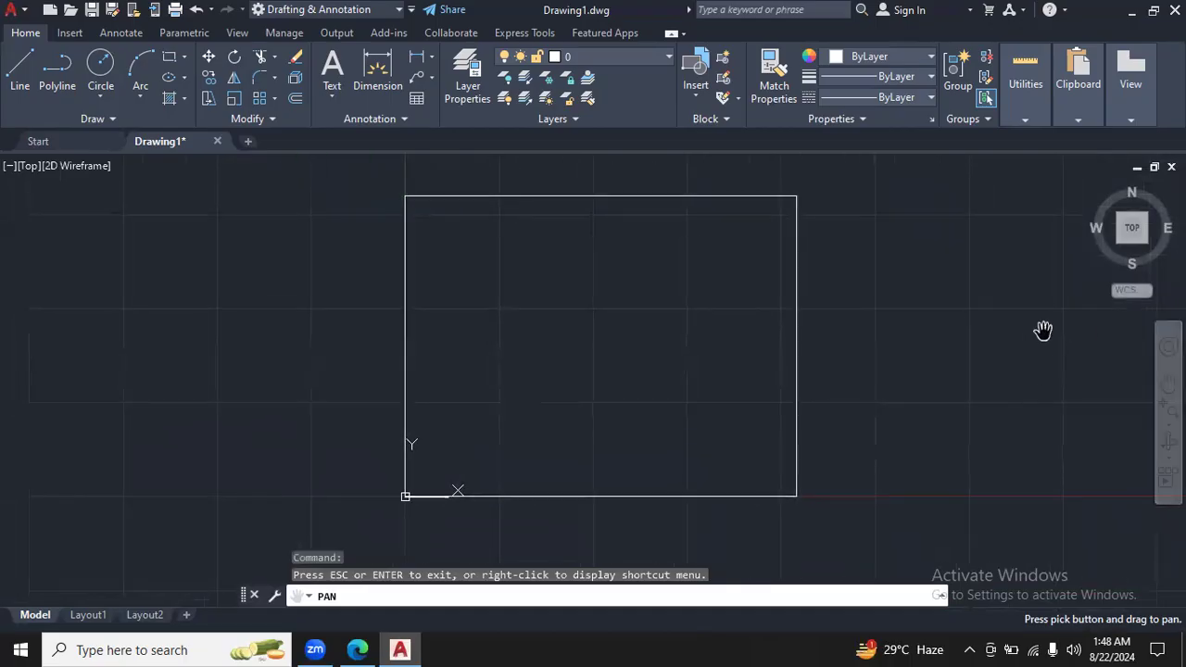
pyautogui.press('Escape')
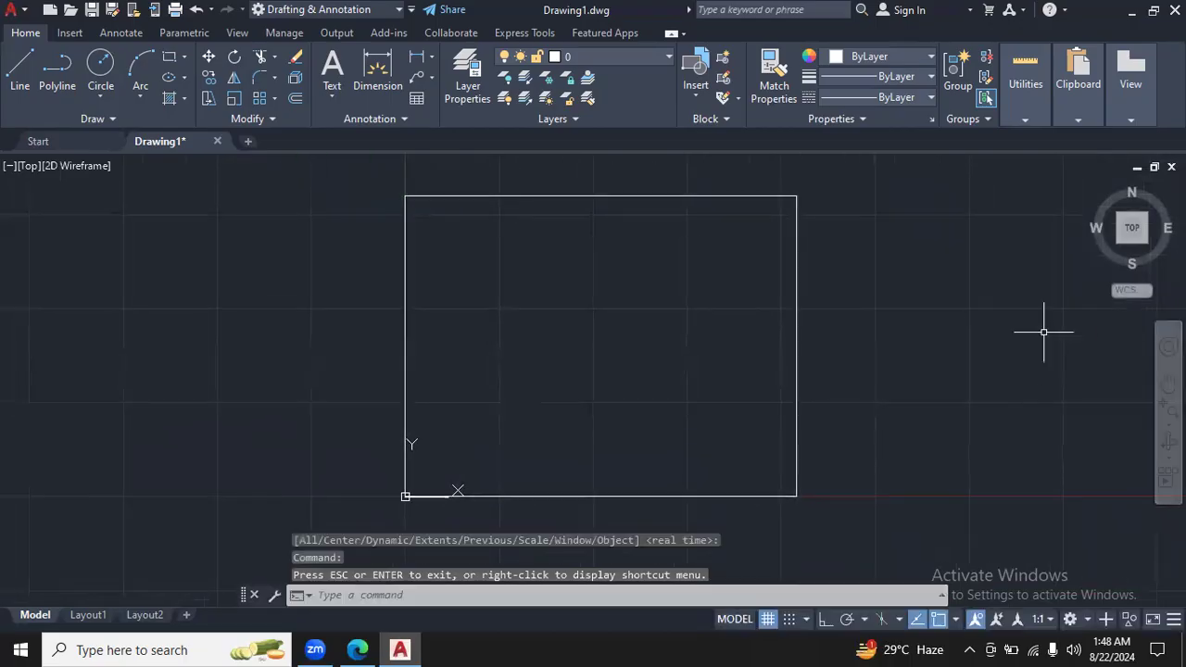
# Step: Switch to the PDF, outline and hatch the plate's upper-left 0.60 by 0.60 chamfer, and return to AutoCAD
pyautogui.click(357, 650)
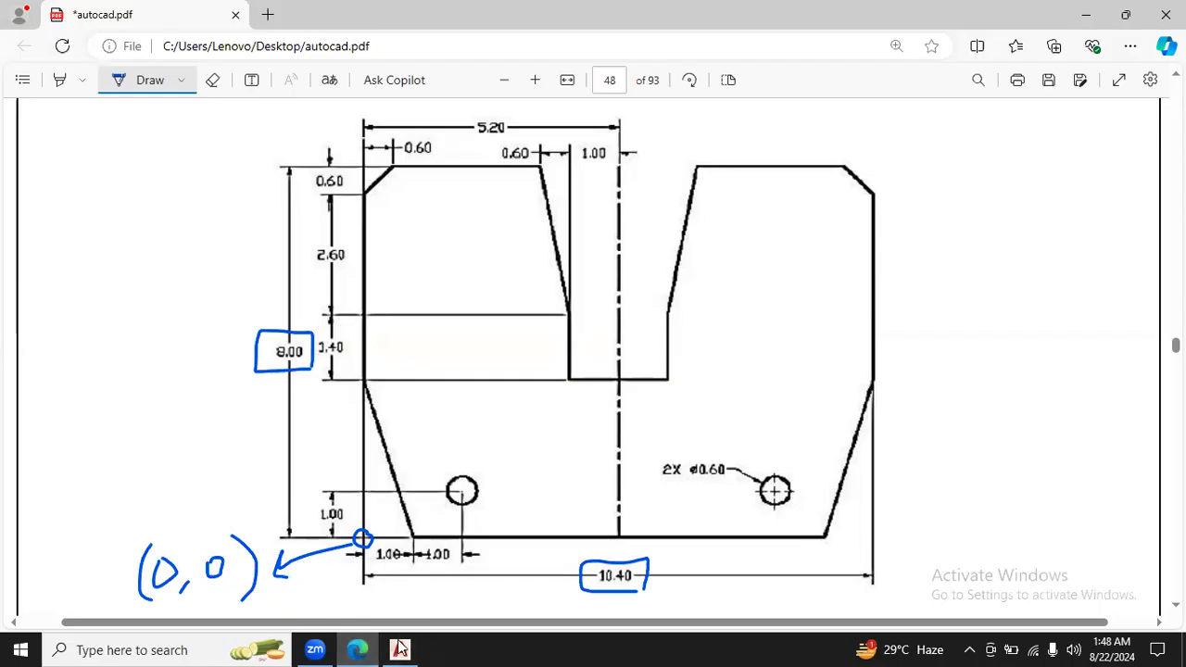
pyautogui.moveTo(417, 649)
pyautogui.moveTo(373, 196)
pyautogui.mouseDown()
pyautogui.moveTo(400, 175)
pyautogui.moveTo(367, 200)
pyautogui.mouseUp()
pyautogui.moveTo(390, 166)
pyautogui.mouseDown()
pyautogui.moveTo(368, 169)
pyautogui.moveTo(369, 193)
pyautogui.moveTo(392, 164)
pyautogui.mouseUp()
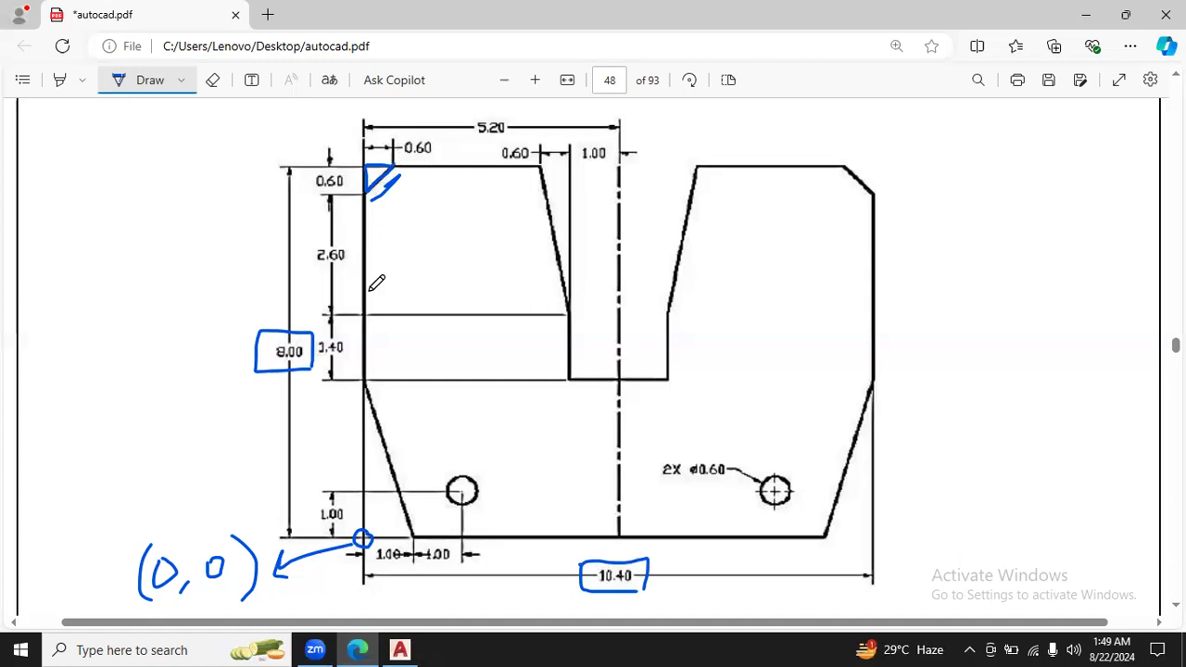
pyautogui.click(400, 650)
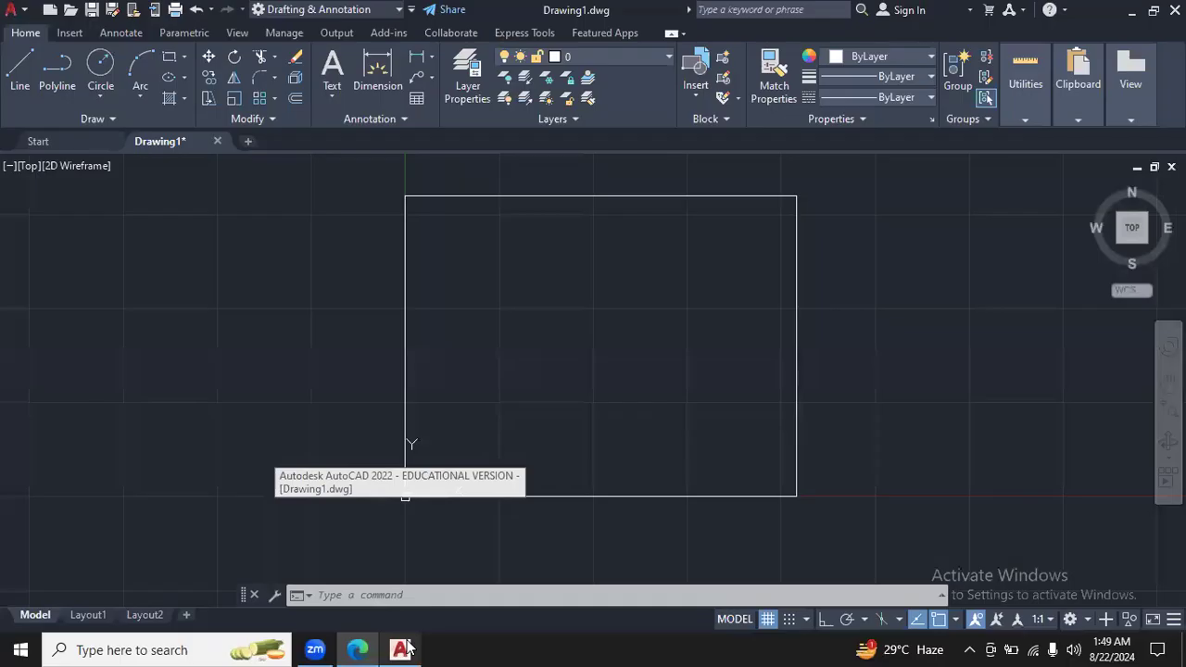
# Step: Start the Chamfer command and set its first and second distances to 0.6
pyautogui.click(273, 76)
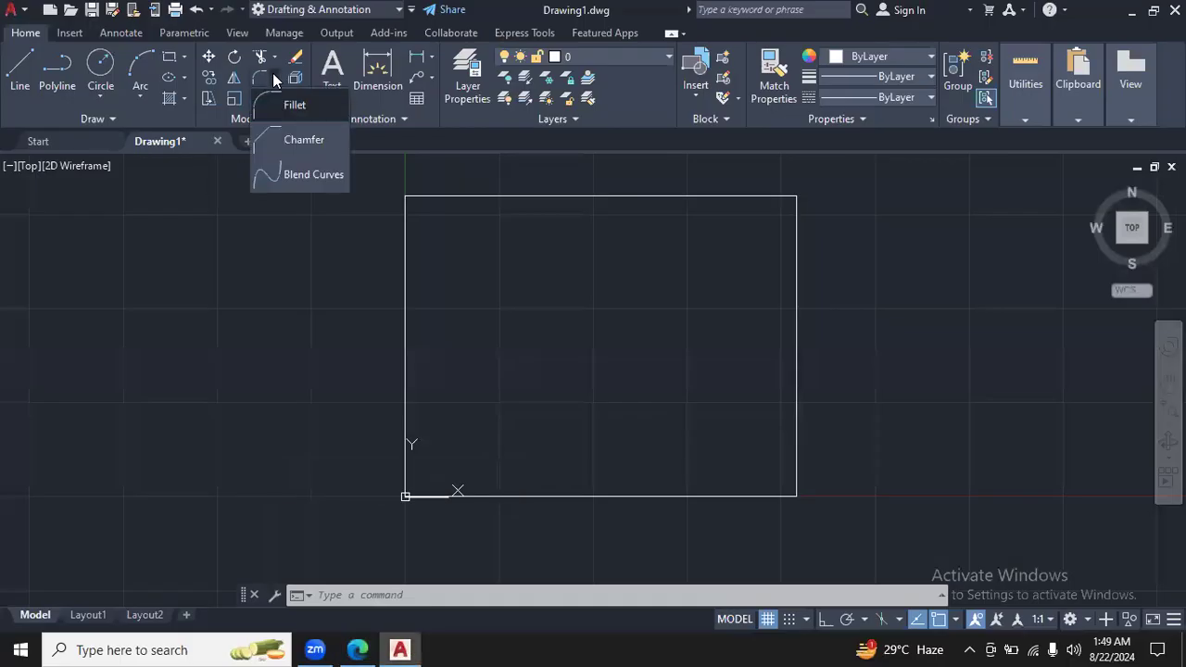
pyautogui.click(310, 139)
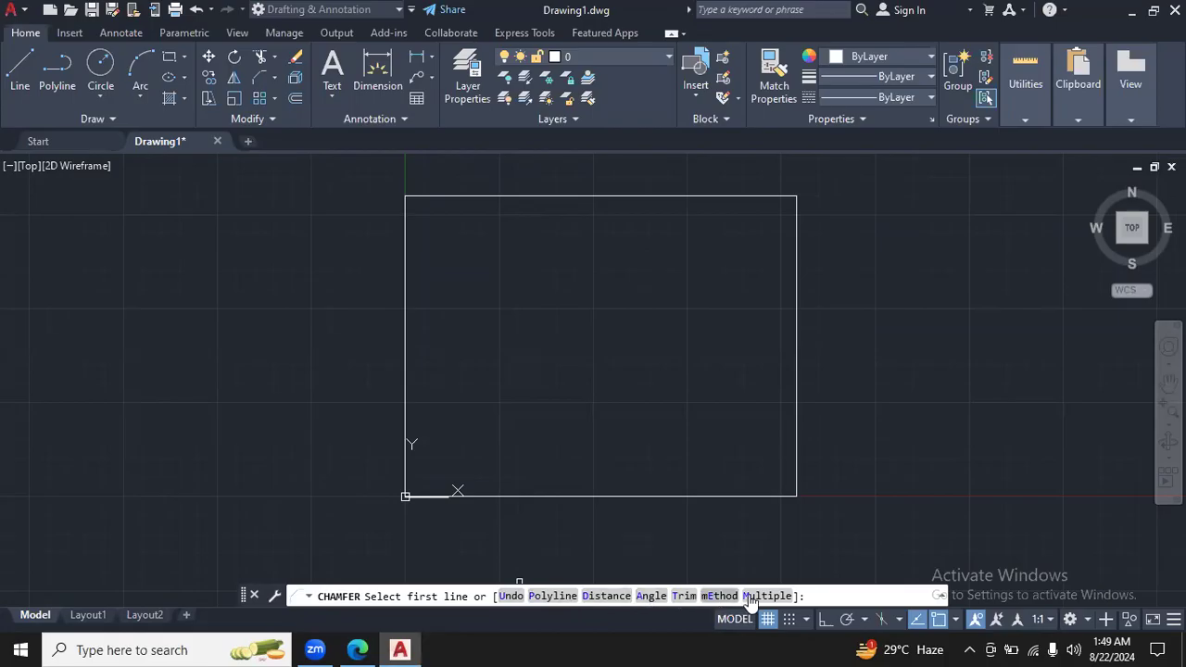
pyautogui.click(615, 598)
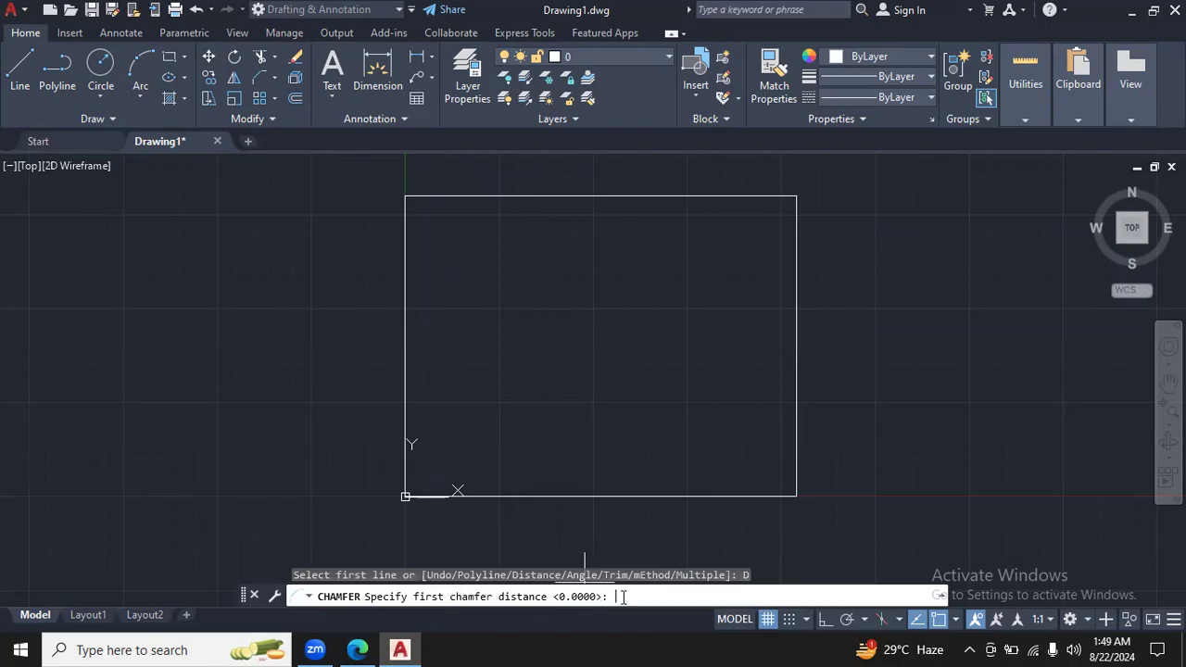
pyautogui.write('0')
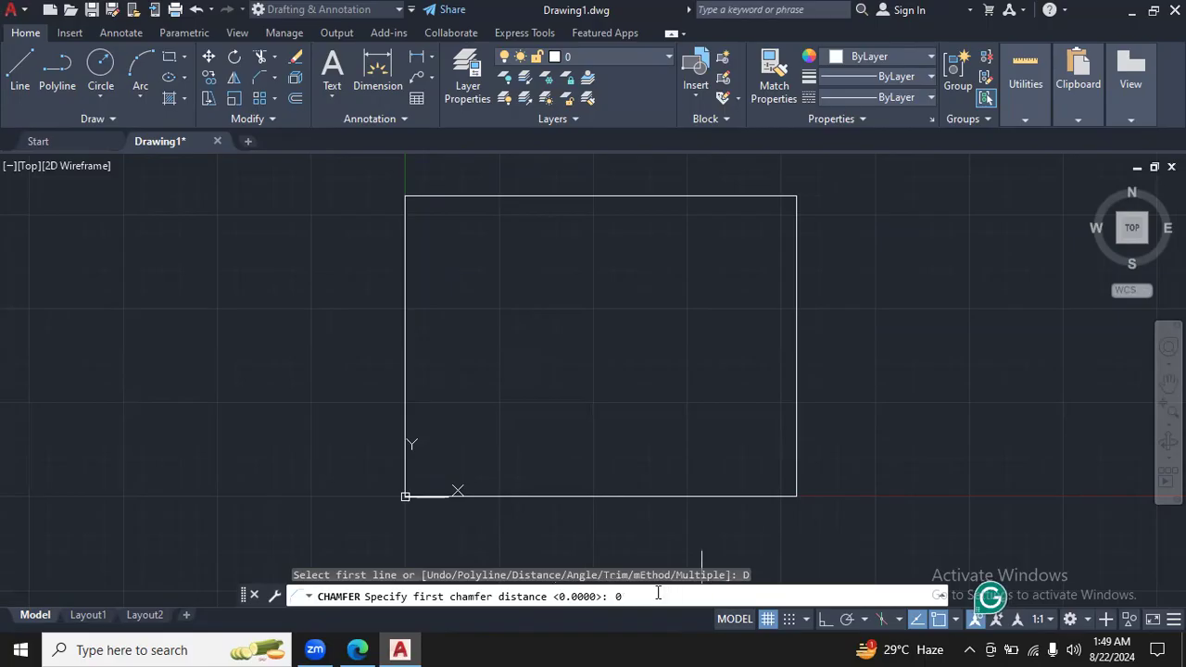
pyautogui.write('.6')
pyautogui.press('Return')
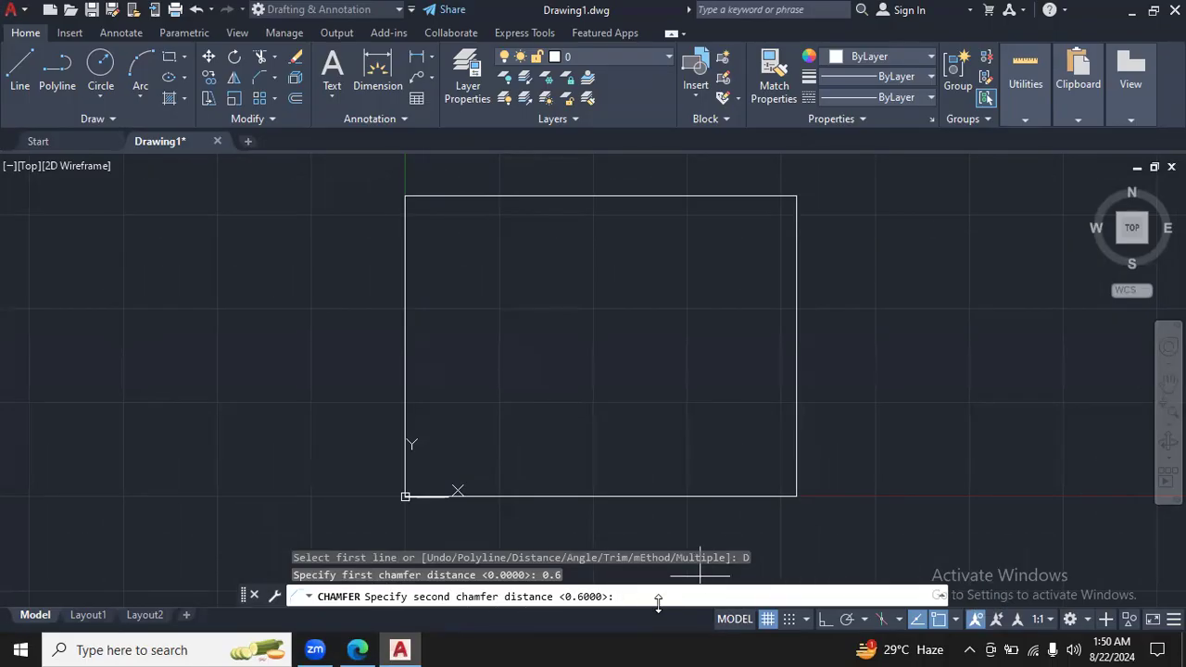
pyautogui.write('0.6')
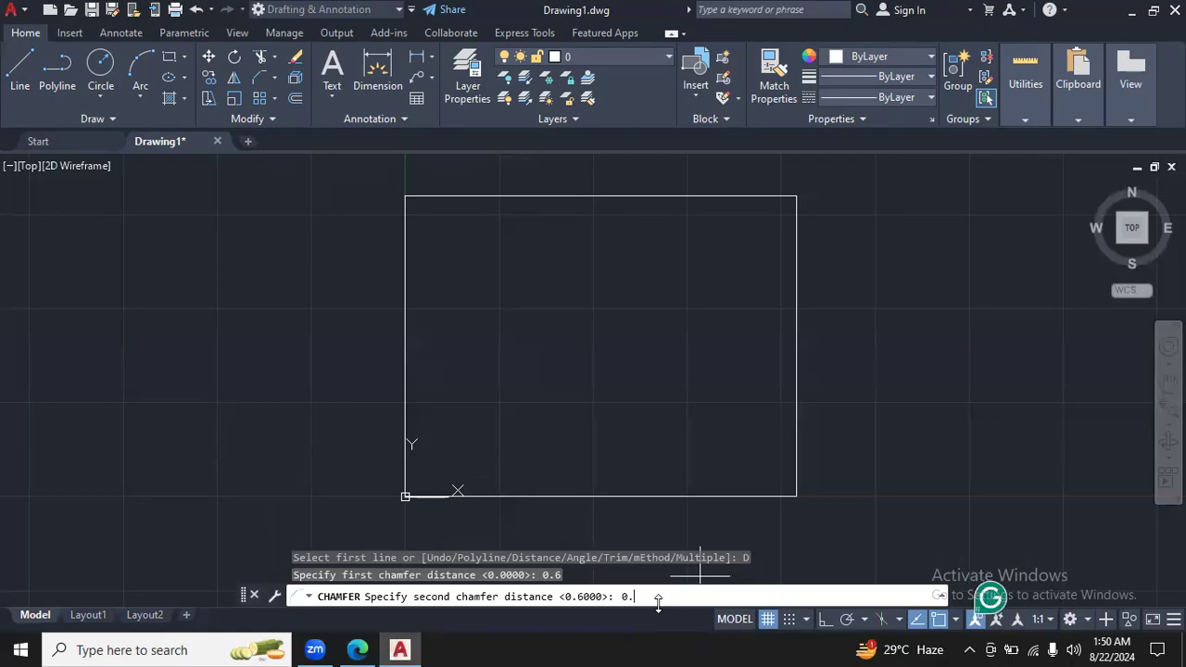
pyautogui.press('Return')
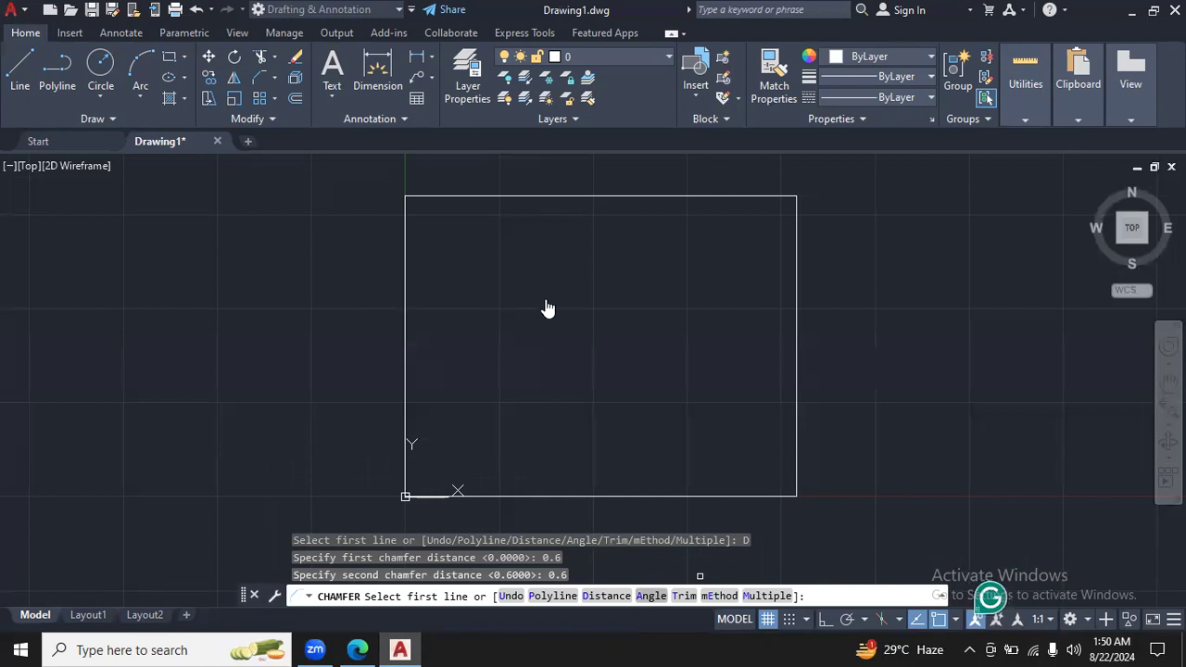
# Step: Re-enter 0.6 for both chamfer distances and chamfer the rectangle's upper-left corner between its top and left edges
pyautogui.click(604, 595)
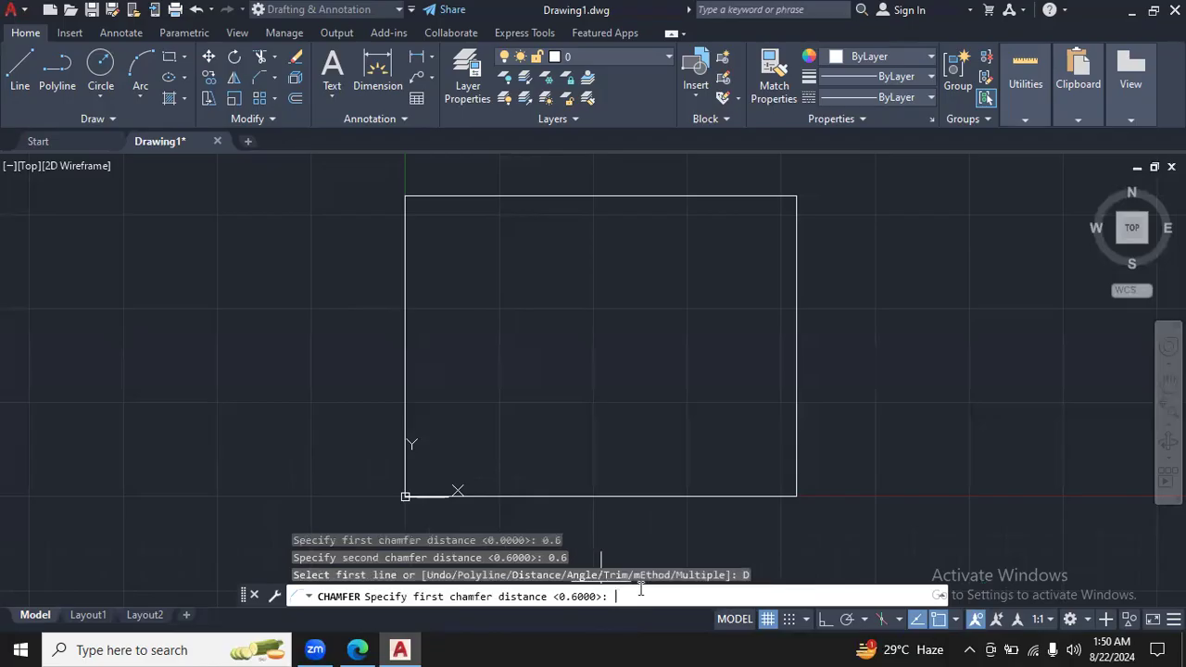
pyautogui.write('0.6')
pyautogui.press('Return')
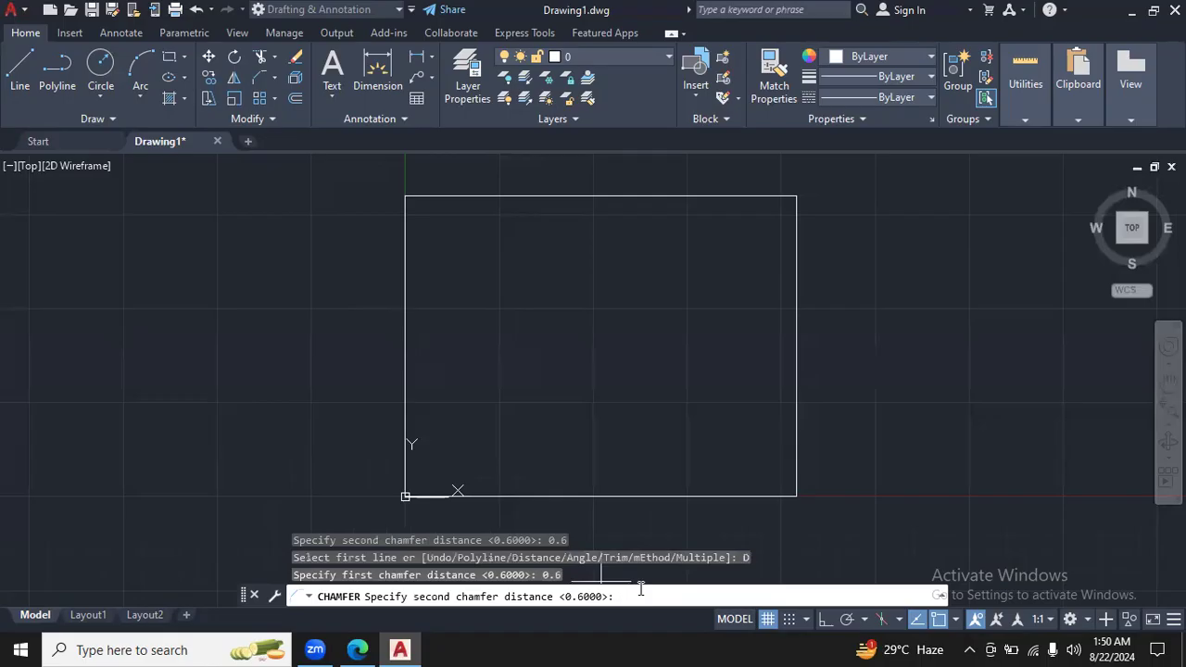
pyautogui.write('0.6')
pyautogui.press('Return')
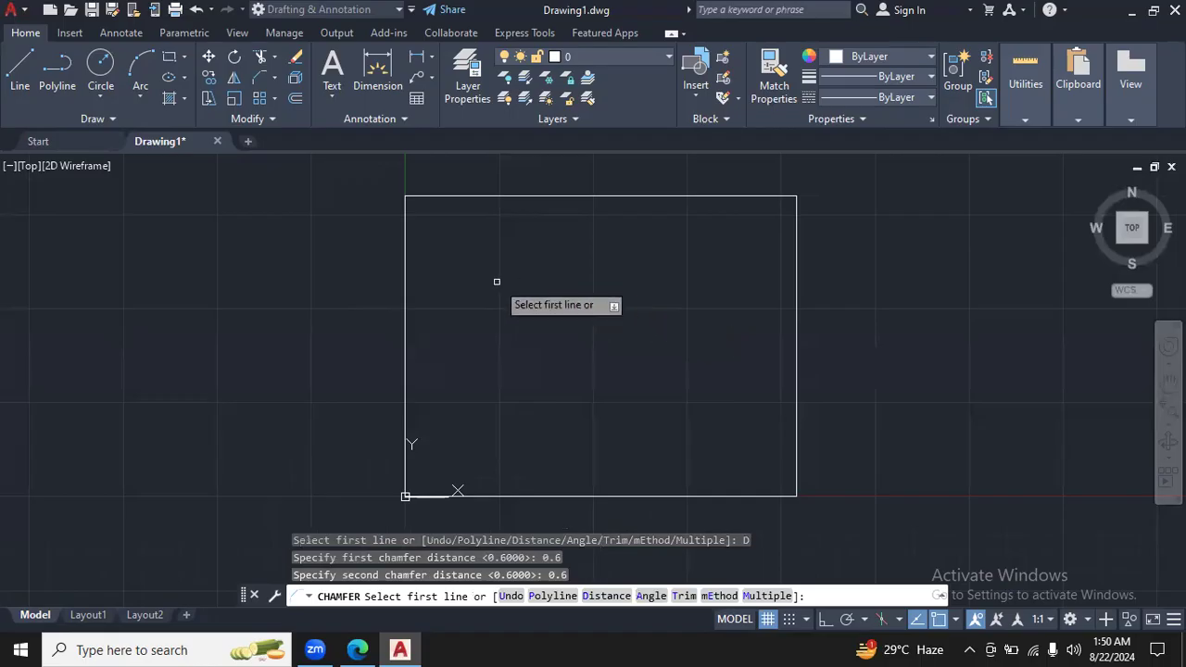
pyautogui.click(450, 196)
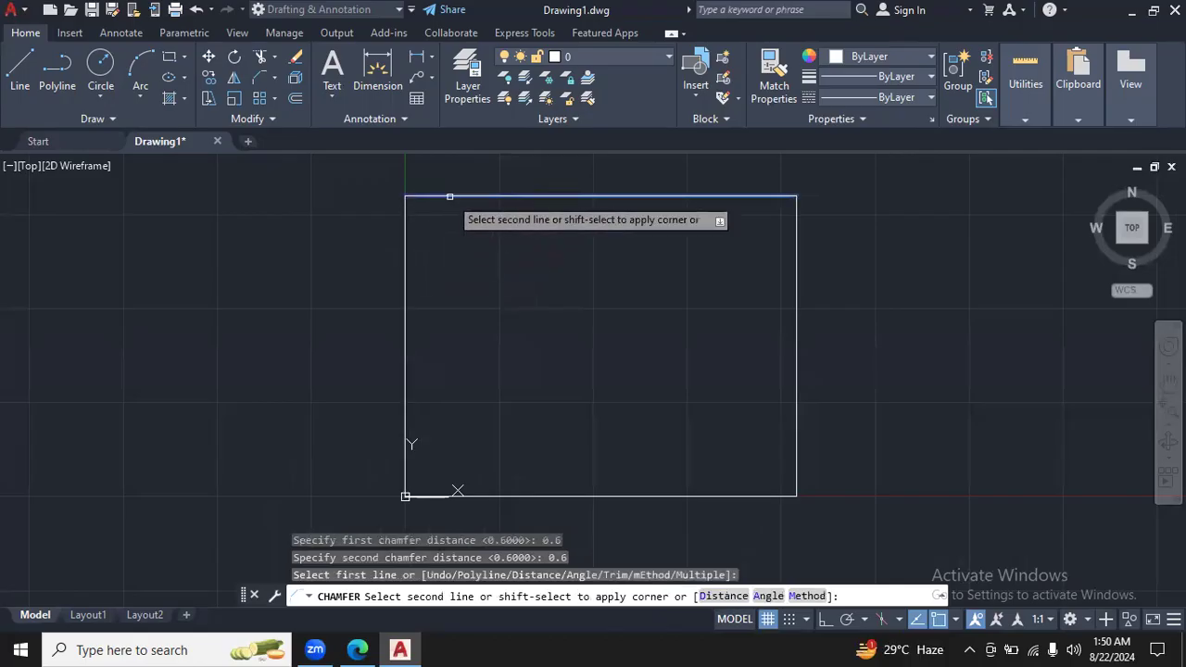
pyautogui.click(405, 246)
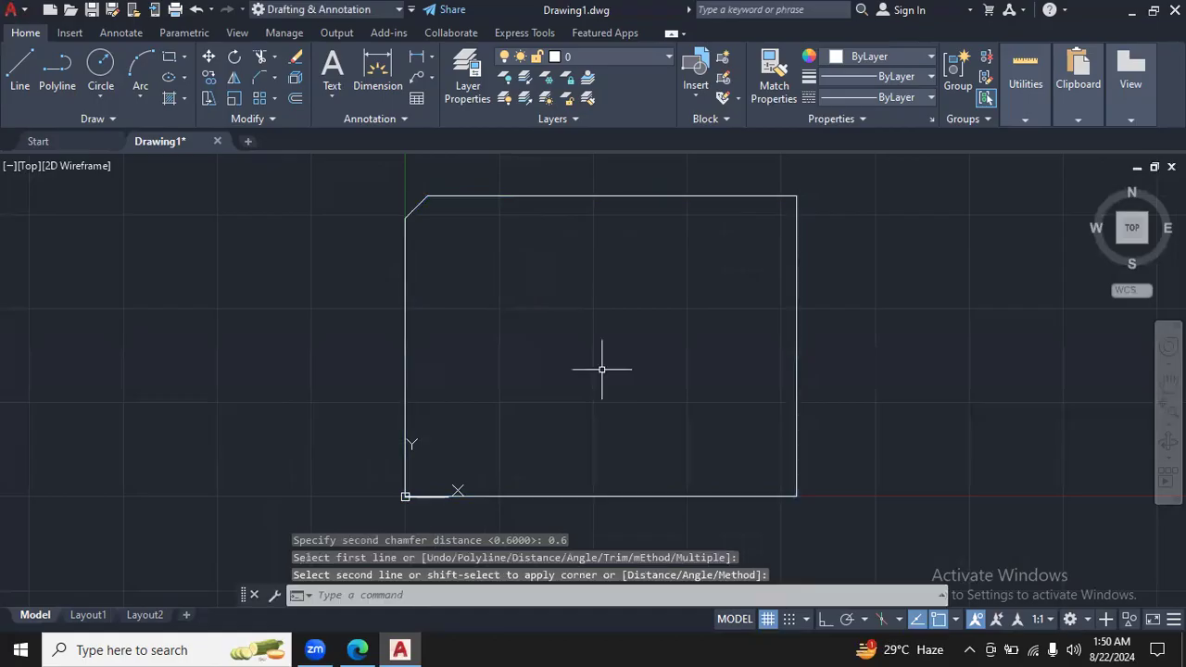
# Step: In the PDF, mark the lower-left chamfer's vertical extent with a double-headed arrow labelled 3.4, and return to AutoCAD
pyautogui.click(357, 649)
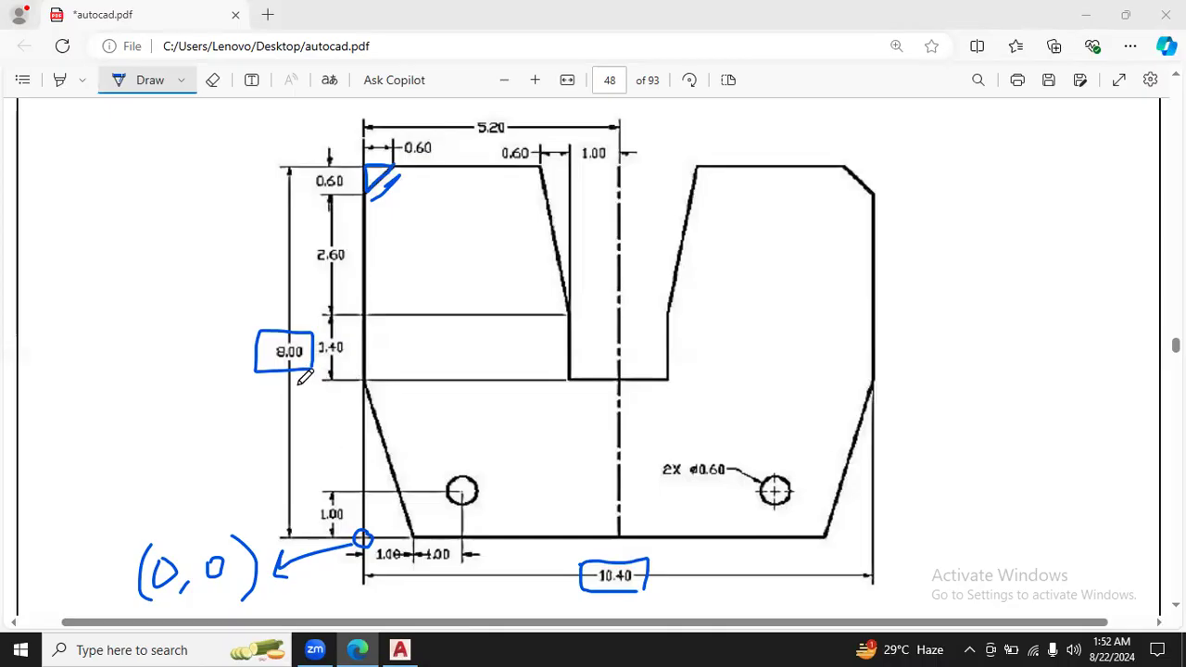
pyautogui.moveTo(305, 380)
pyautogui.mouseDown()
pyautogui.moveTo(299, 525)
pyautogui.moveTo(322, 509)
pyautogui.mouseUp()
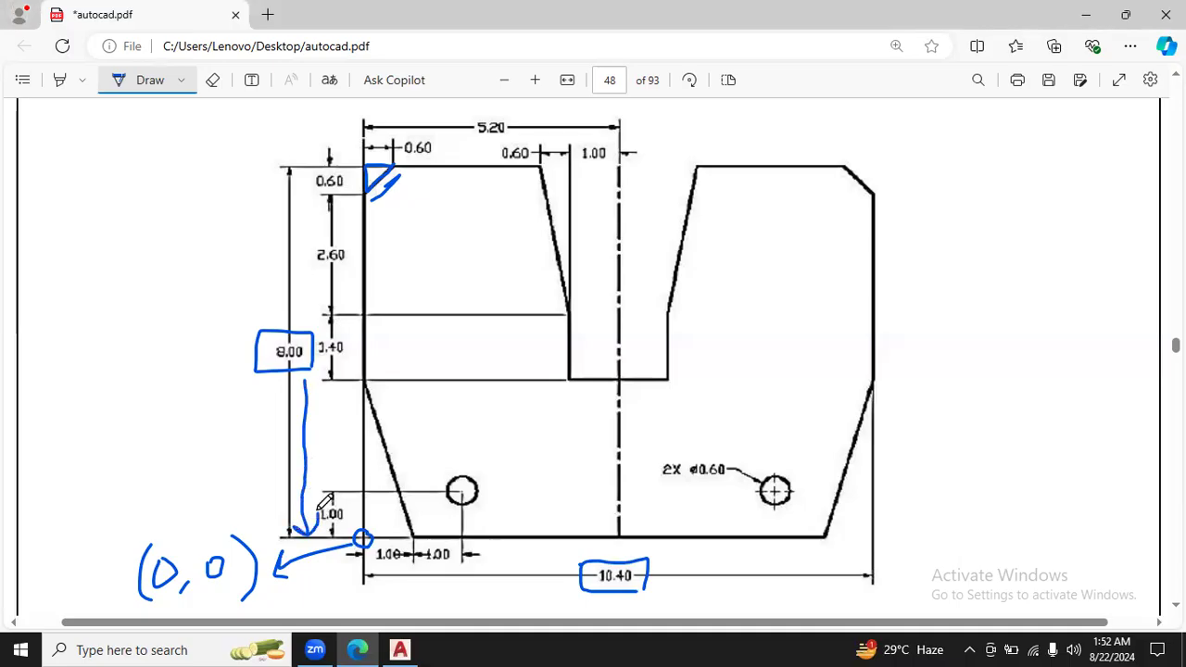
pyautogui.moveTo(293, 398)
pyautogui.mouseDown()
pyautogui.moveTo(306, 381)
pyautogui.moveTo(318, 396)
pyautogui.mouseUp()
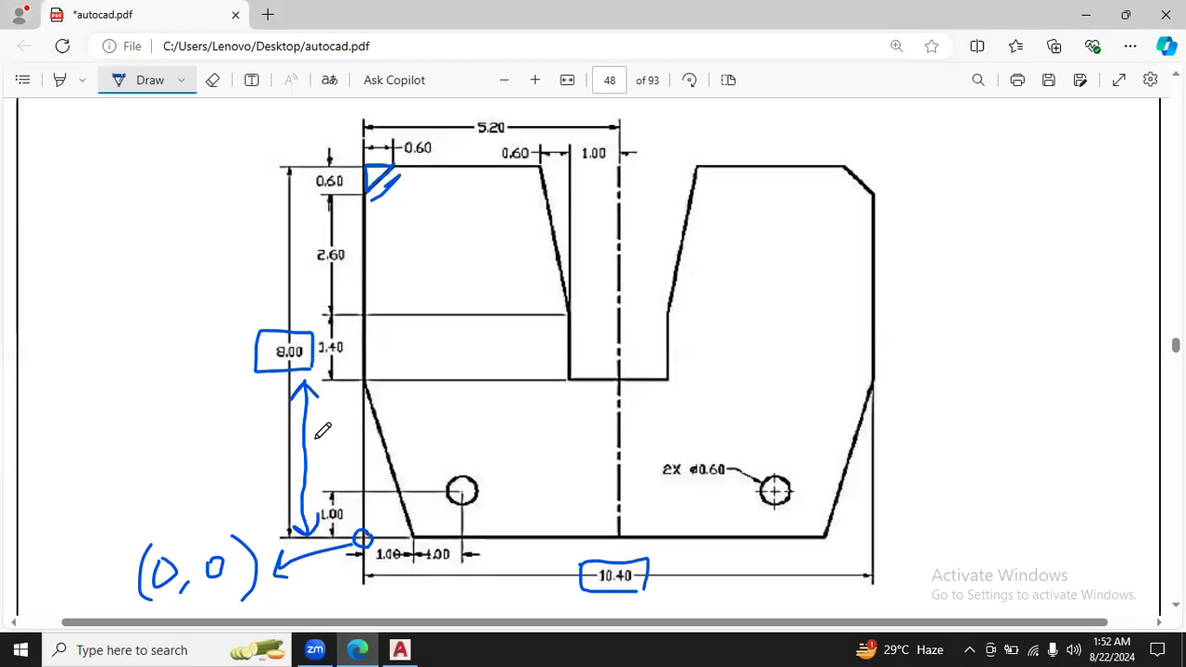
pyautogui.moveTo(316, 431)
pyautogui.mouseDown()
pyautogui.moveTo(316, 458)
pyautogui.moveTo(356, 445)
pyautogui.moveTo(354, 455)
pyautogui.mouseUp()
pyautogui.click(340, 441)
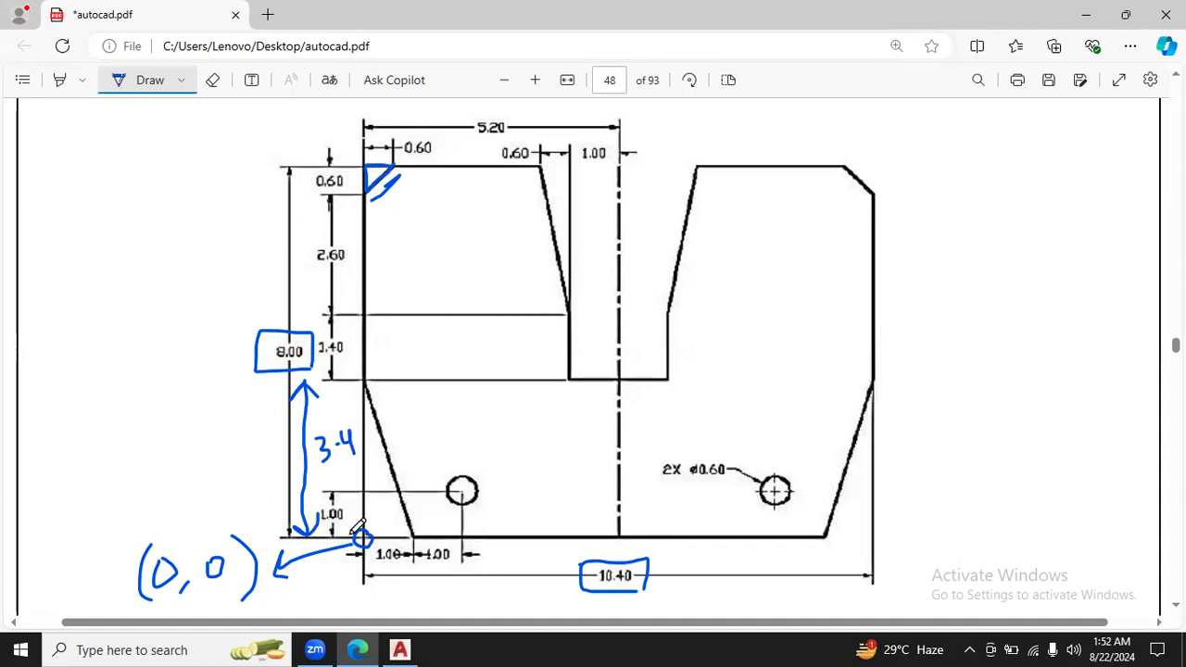
pyautogui.click(399, 650)
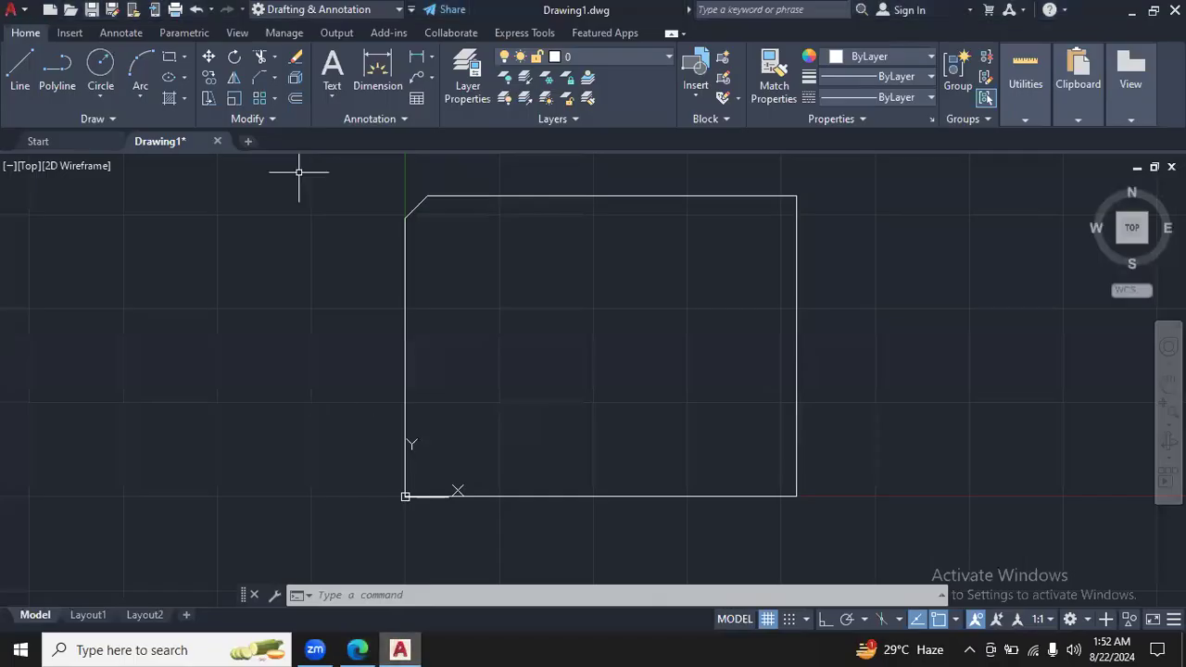
# Step: Try a chamfer on the rectangle's lower-left corner with distances 1 along the bottom edge and 3.4 up the left edge, and undo it
pyautogui.click(261, 76)
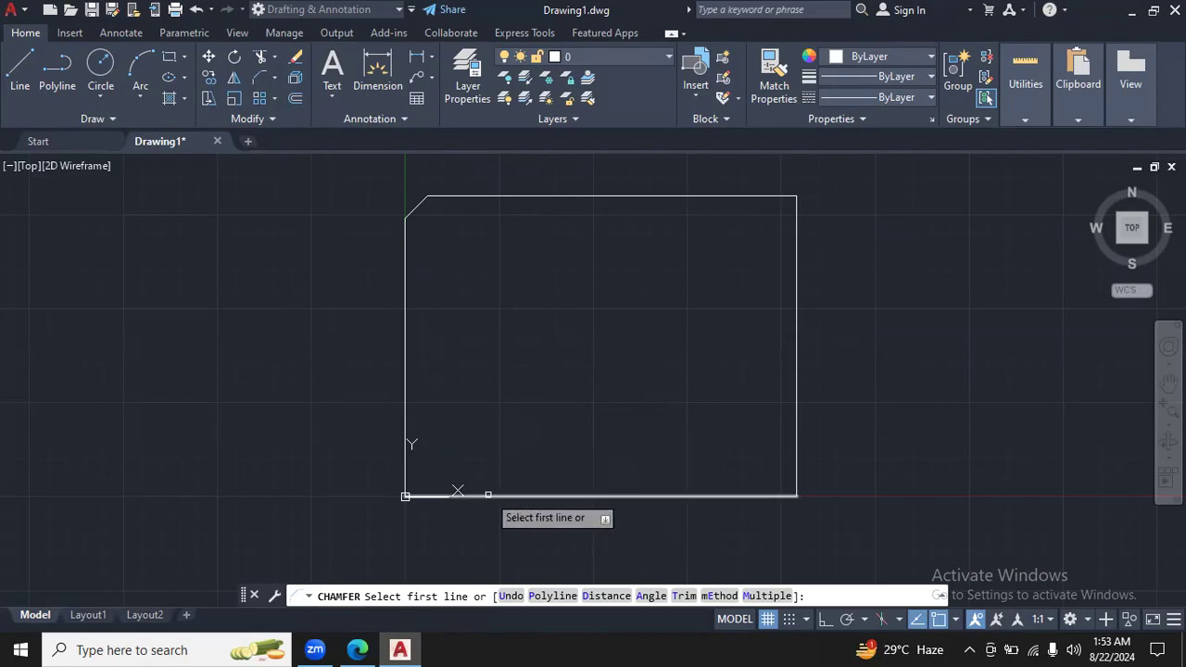
pyautogui.click(619, 596)
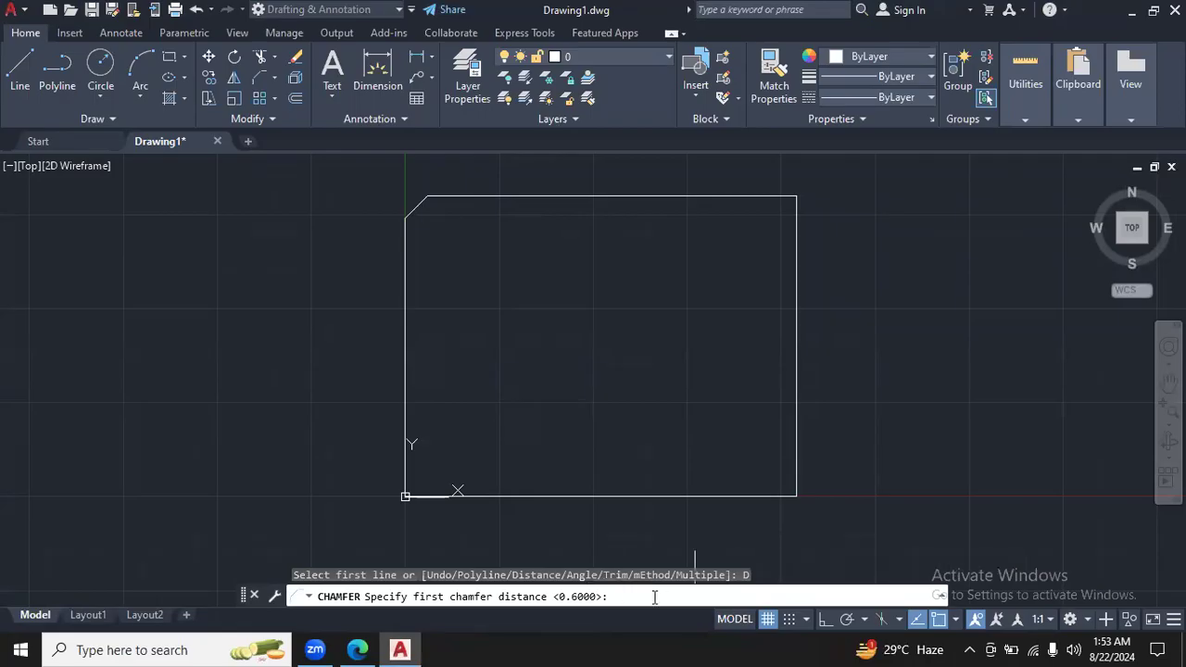
pyautogui.write('1')
pyautogui.press('Return')
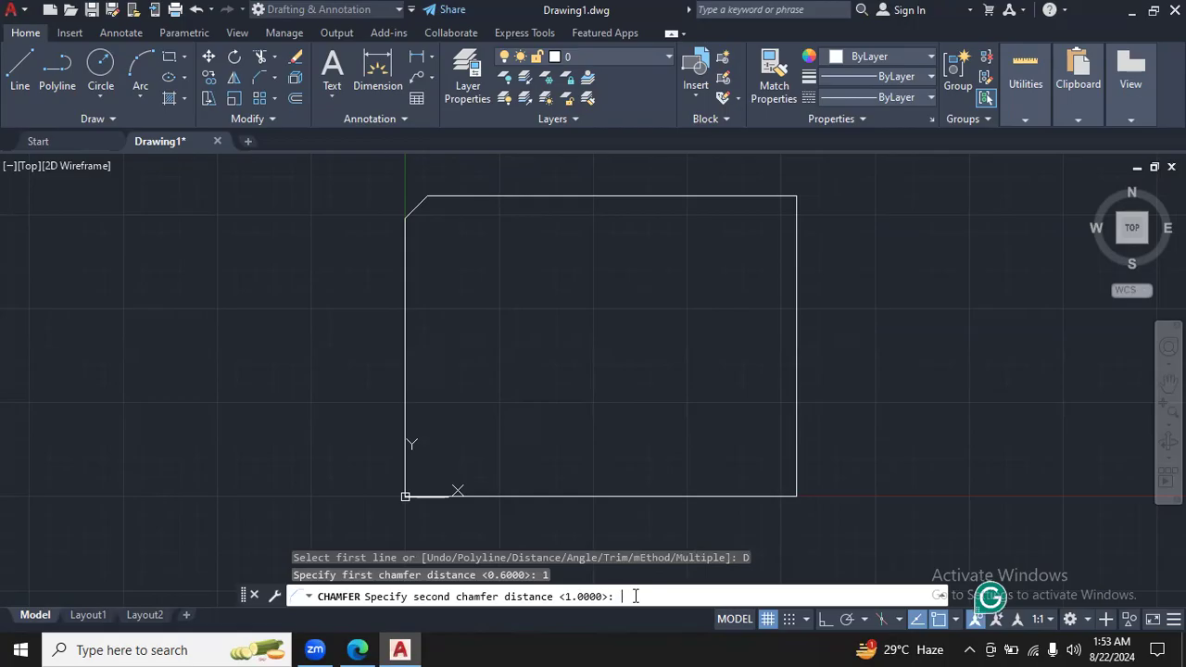
pyautogui.write('3.4')
pyautogui.press('Return')
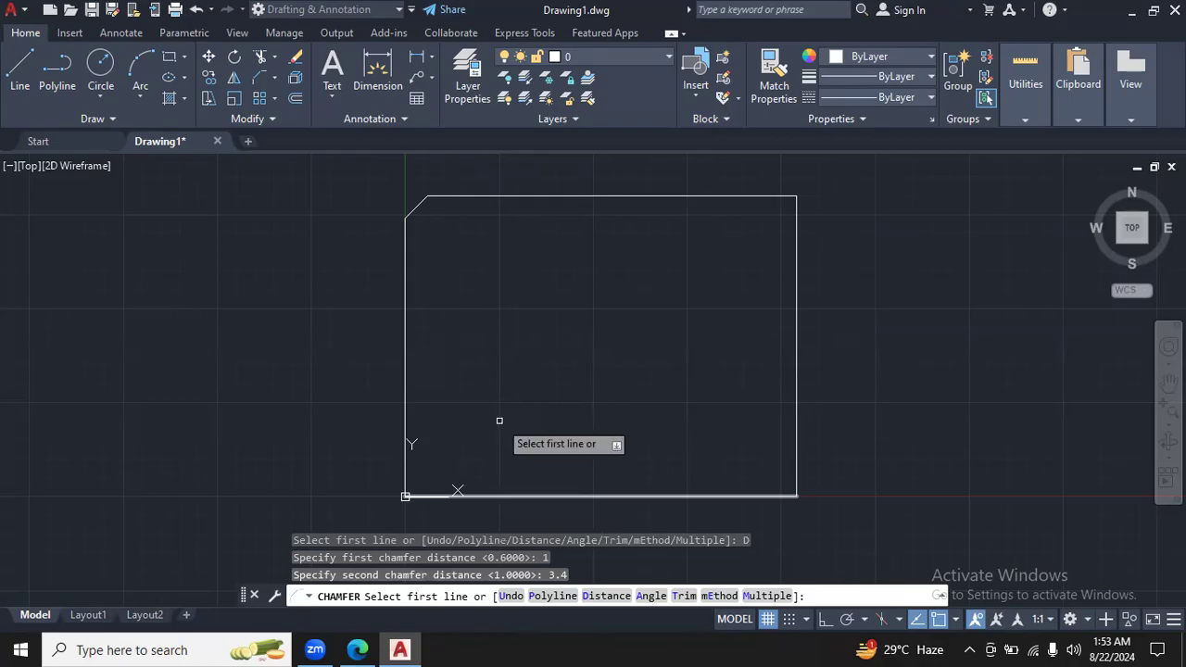
pyautogui.click(458, 492)
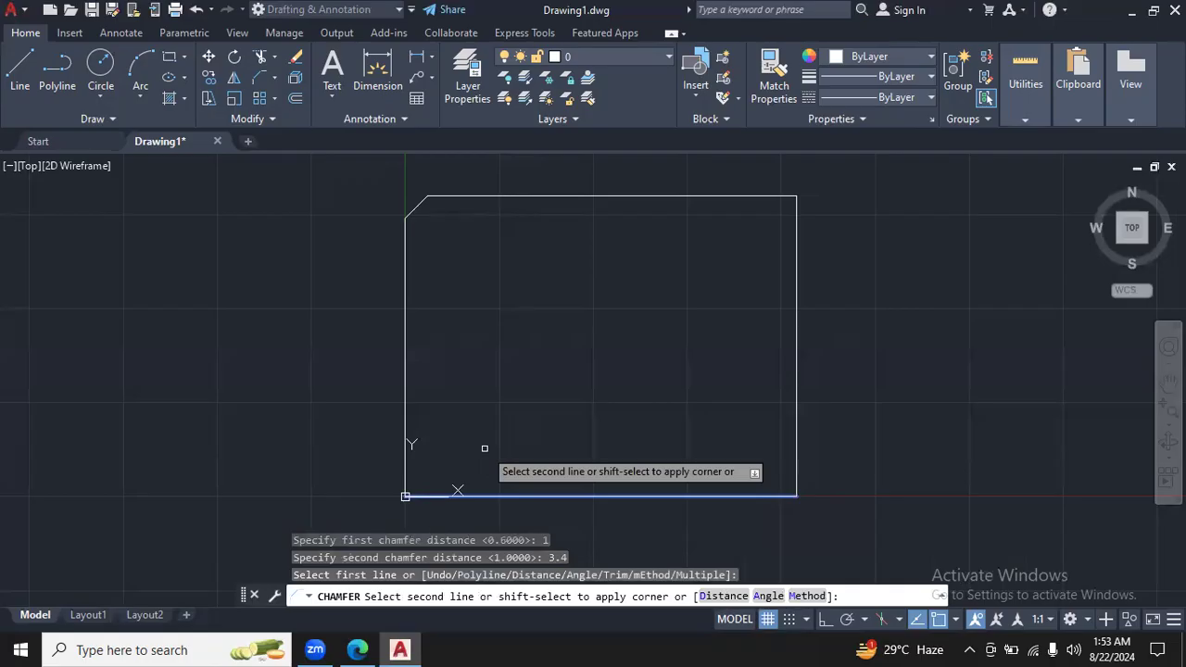
pyautogui.click(406, 430)
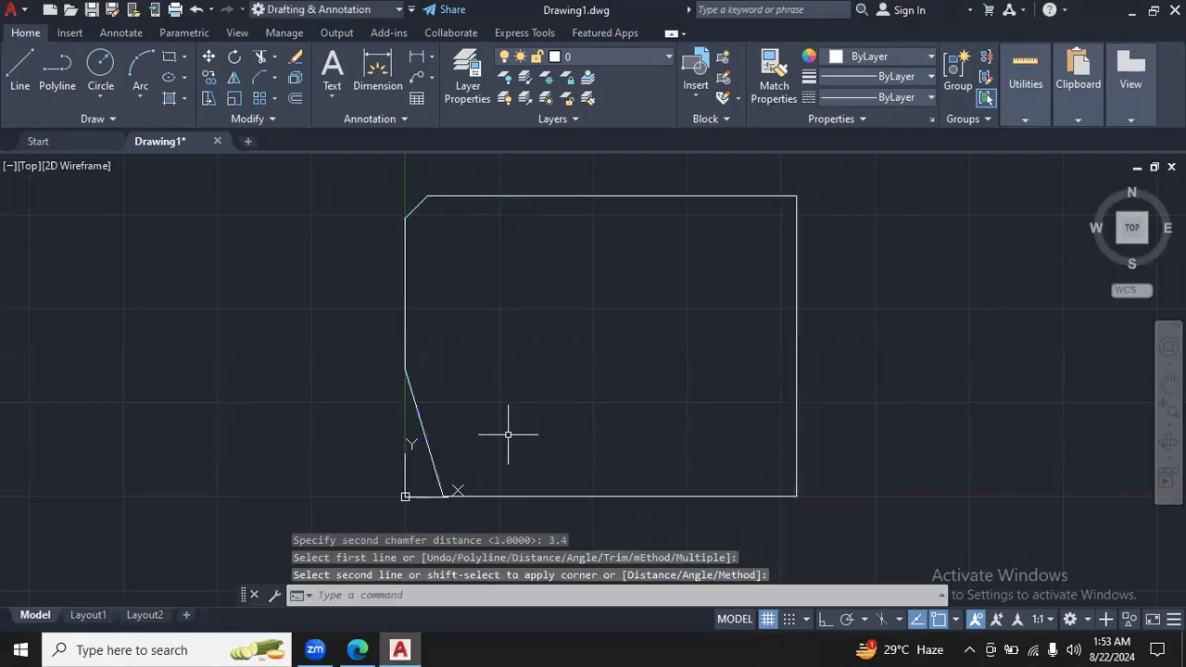
pyautogui.click(197, 11)
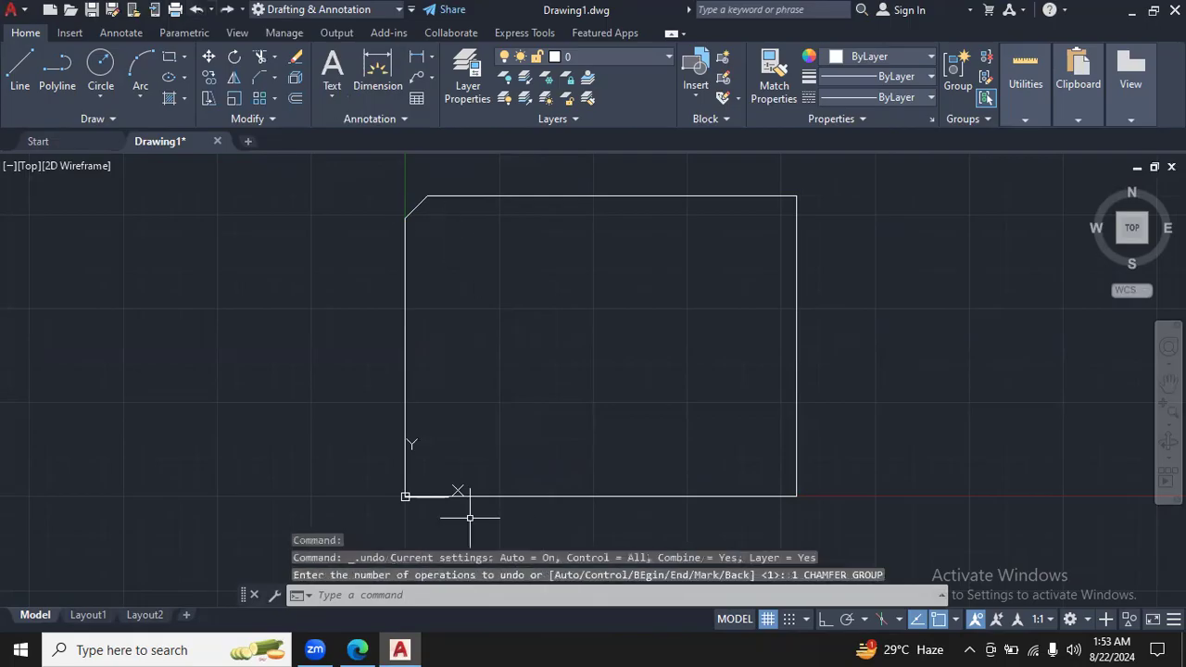
# Step: Chamfer the rectangle's lower-left corner with distances 1 up the left edge and 3.4 along the bottom edge, and switch to the PDF
pyautogui.click(276, 76)
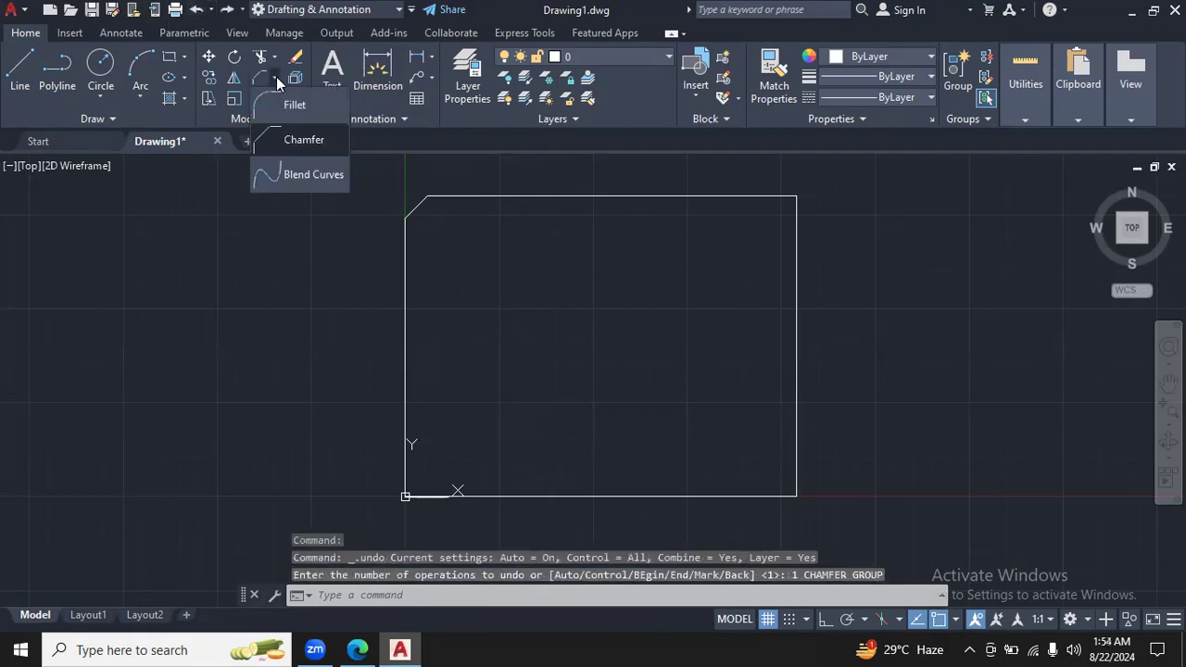
pyautogui.click(316, 143)
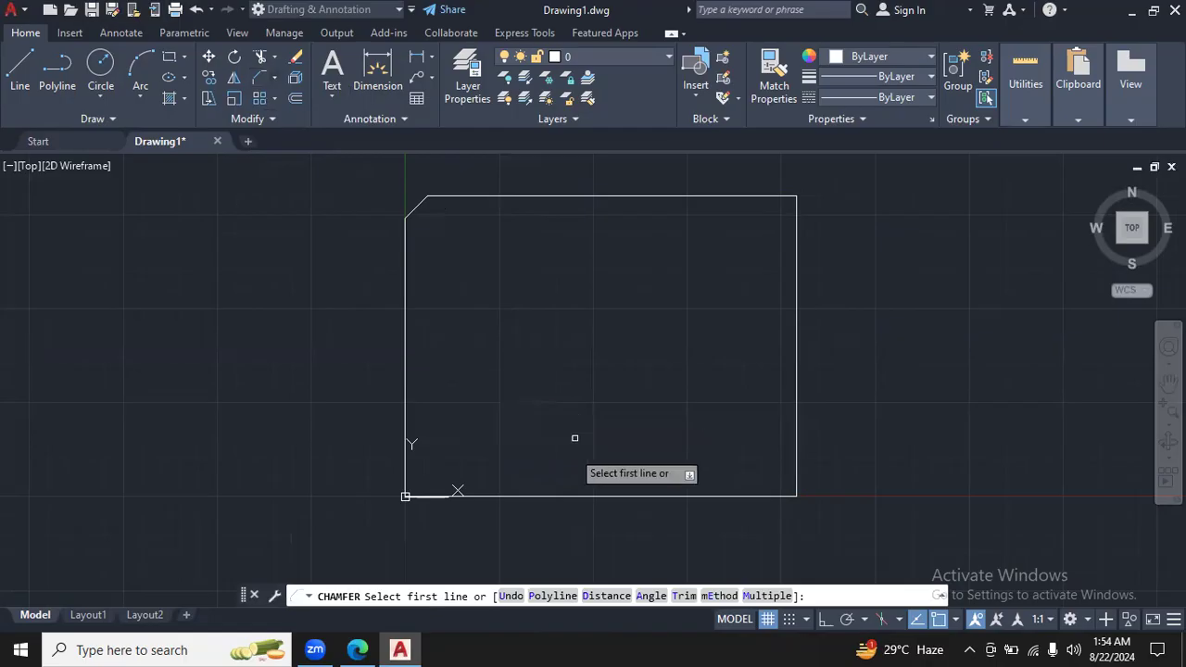
pyautogui.click(605, 597)
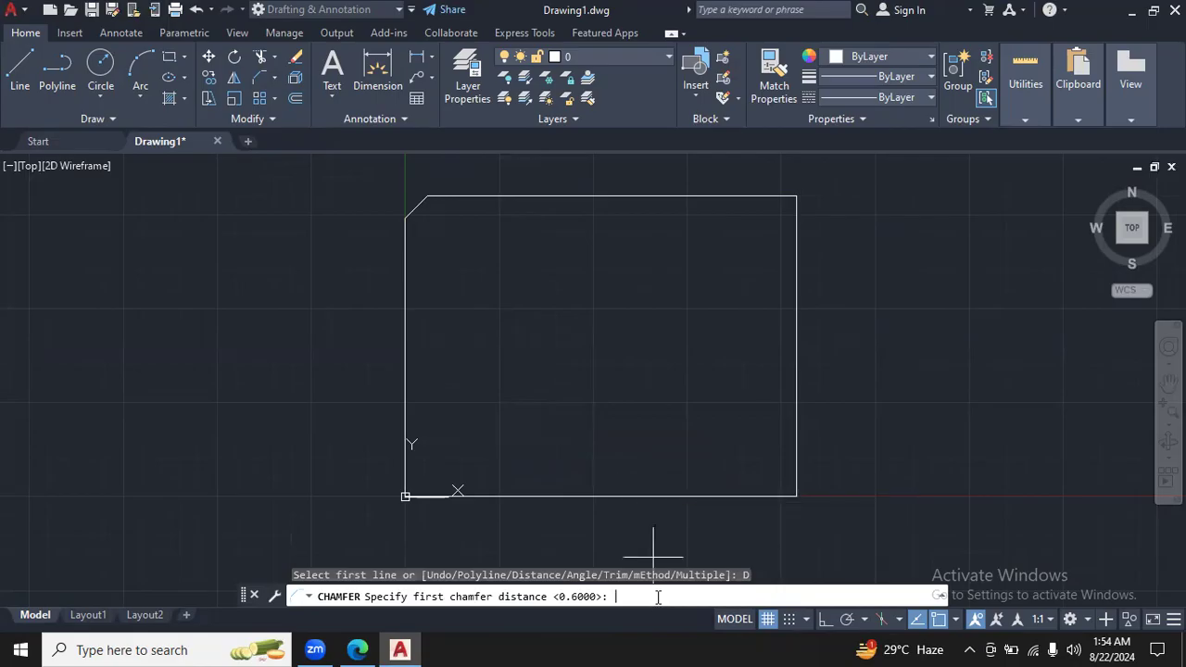
pyautogui.write('1')
pyautogui.press('Return')
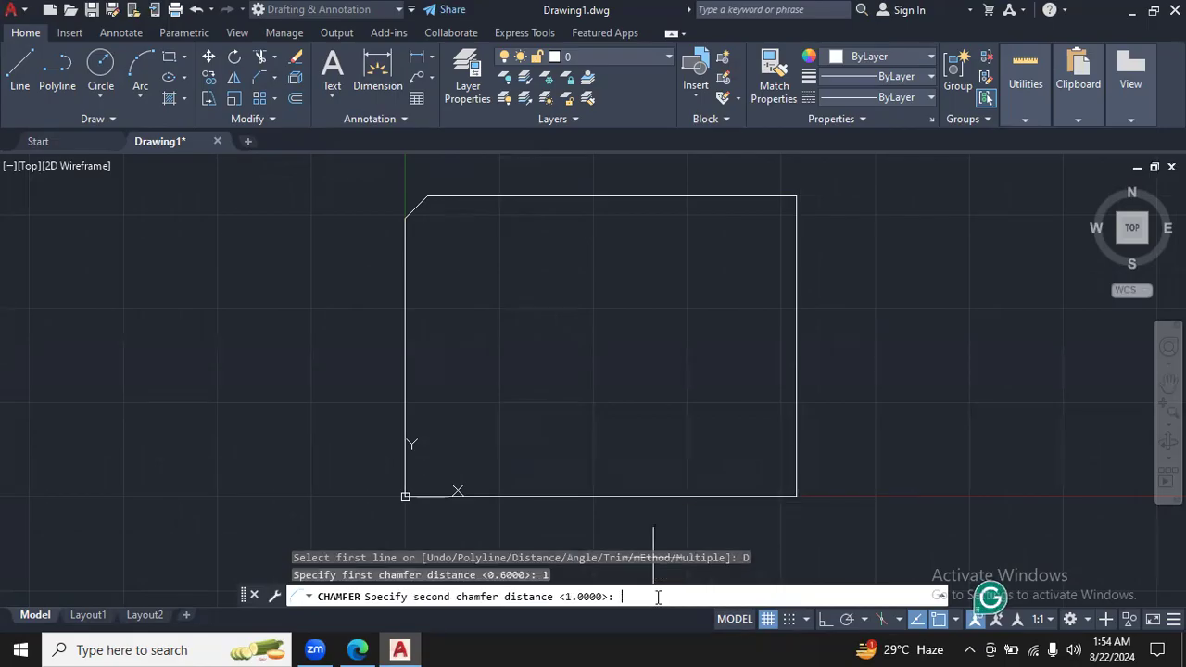
pyautogui.write('3.4')
pyautogui.press('Return')
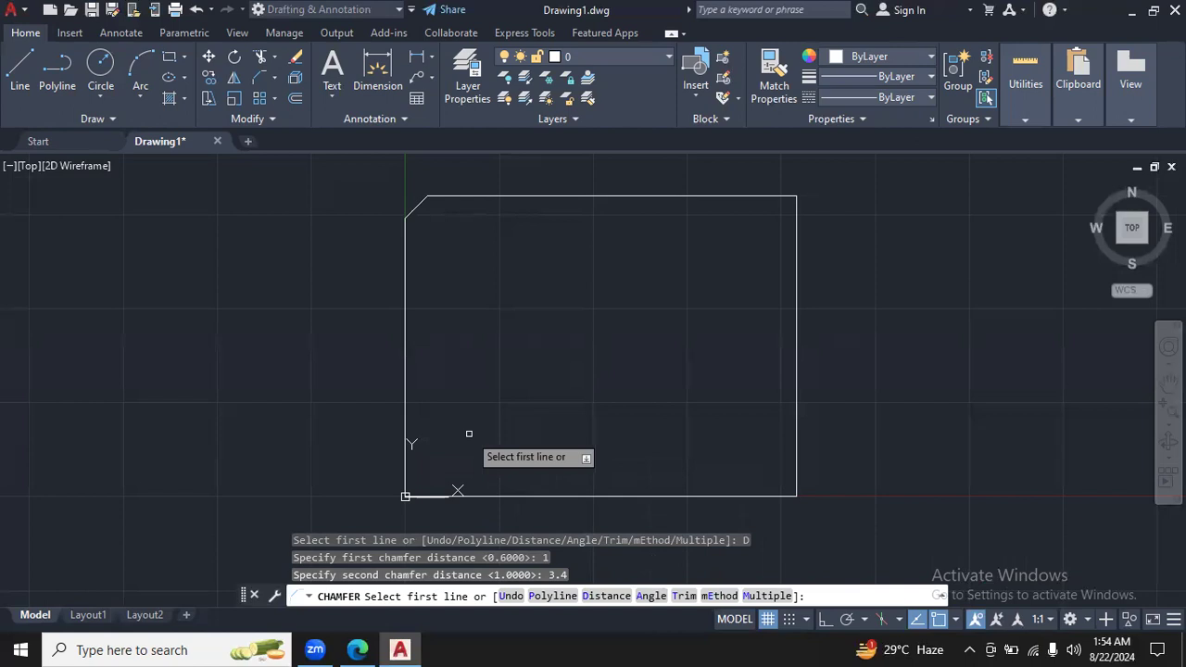
pyautogui.click(403, 453)
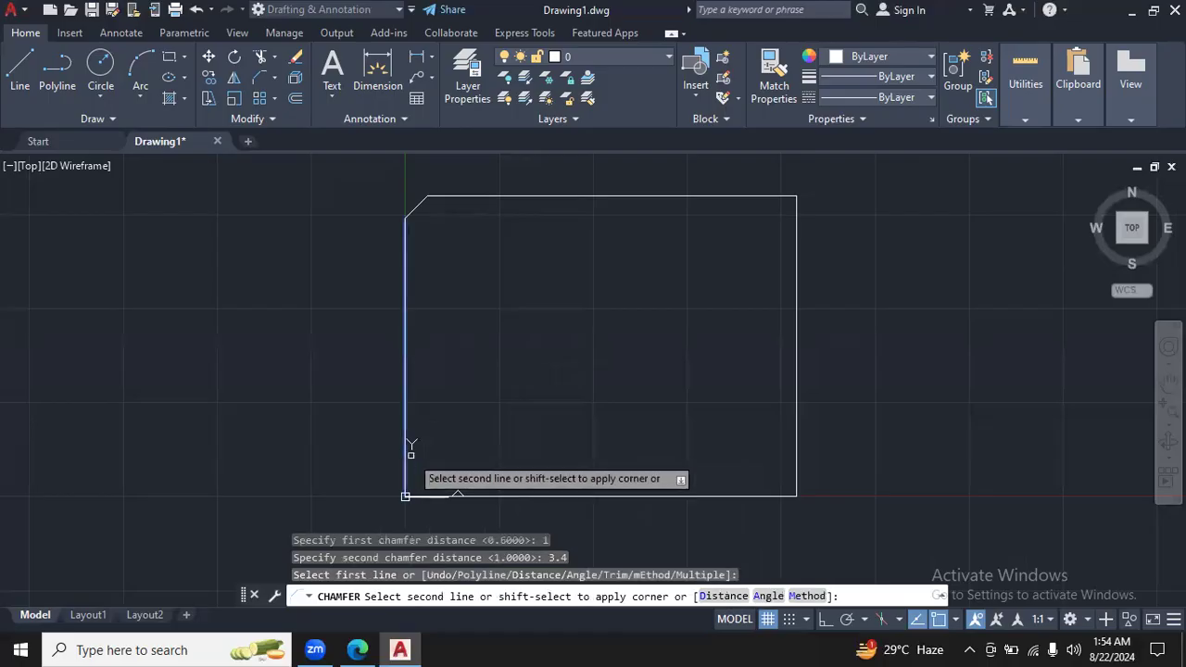
pyautogui.click(468, 497)
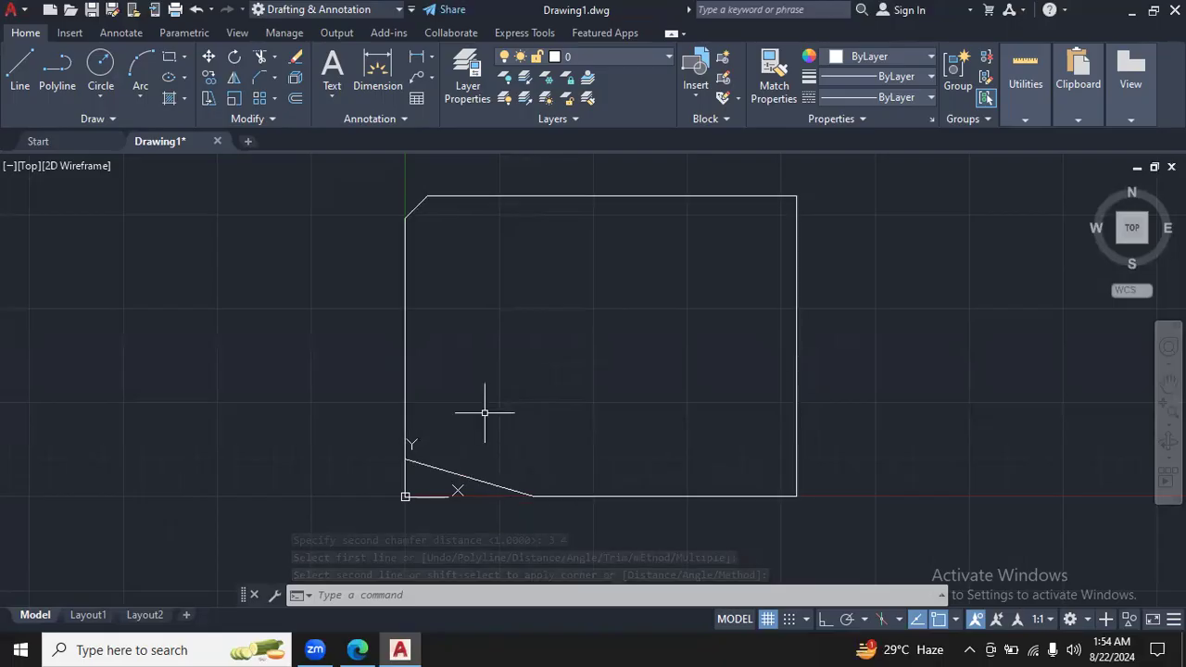
pyautogui.click(357, 649)
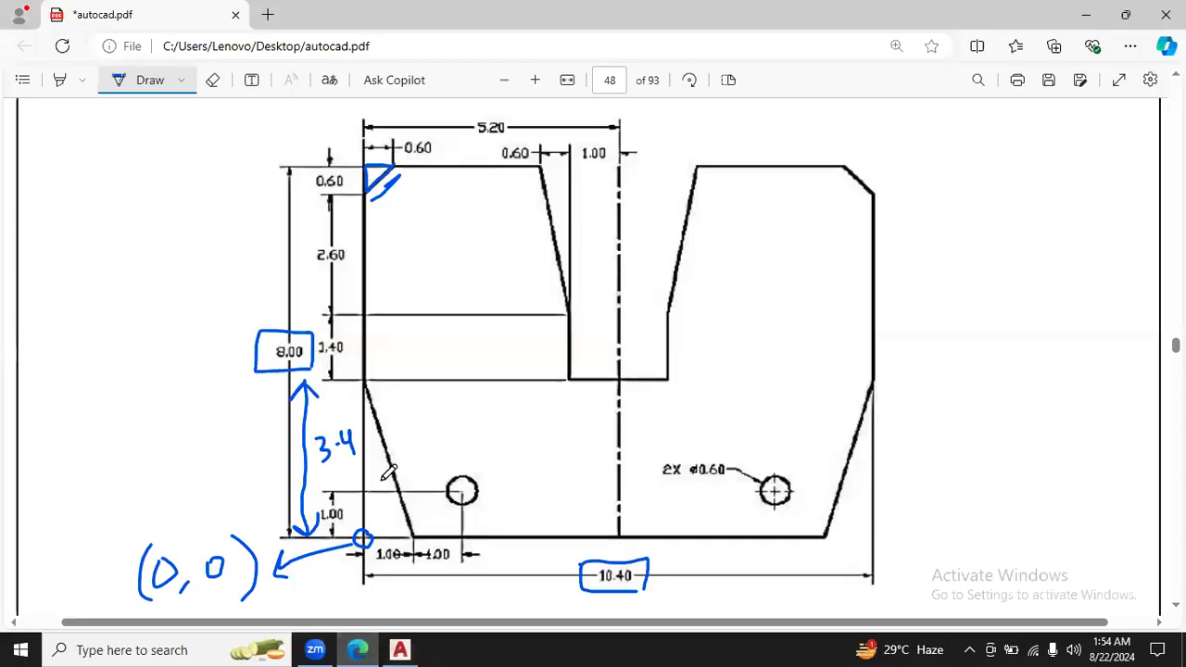
# Step: Undo the last chamfer in AutoCAD and re-chamfer the lower-left corner with distances 1 along the bottom edge and 3.4 up the left edge
pyautogui.click(404, 649)
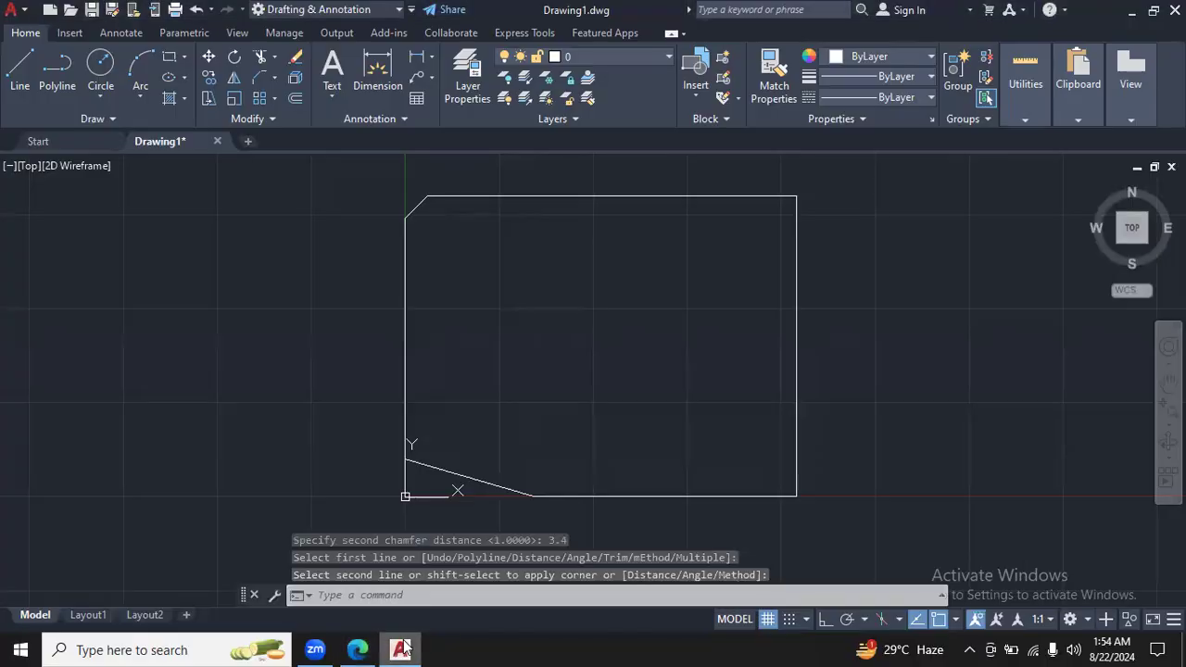
pyautogui.click(198, 9)
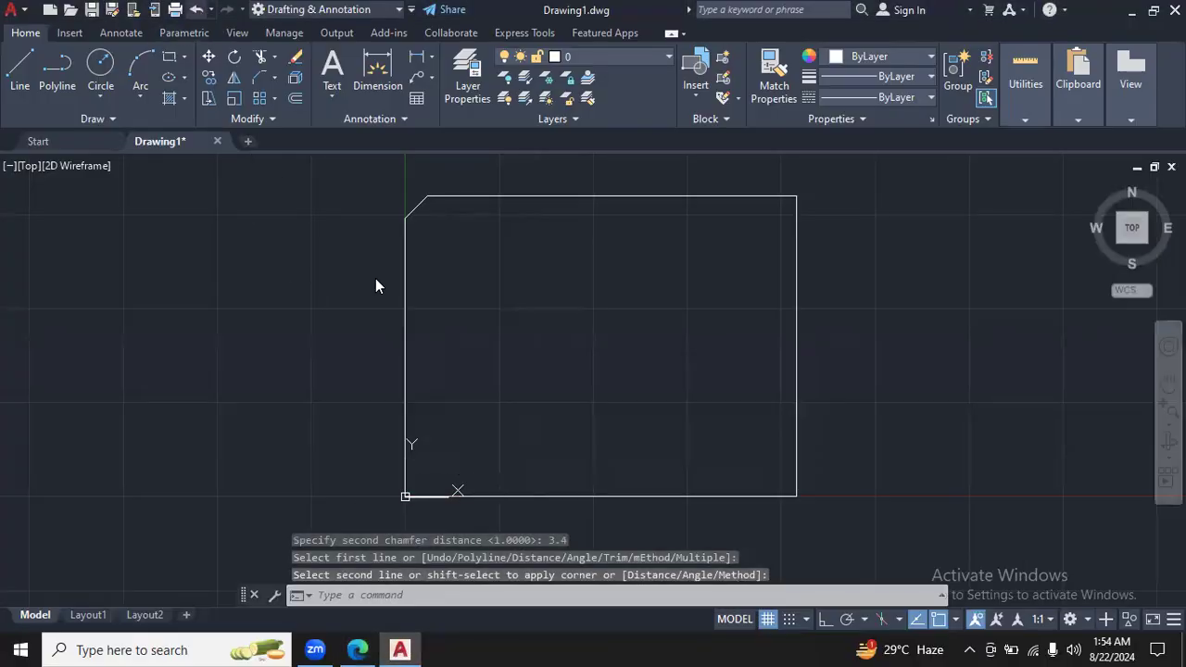
pyautogui.click(273, 74)
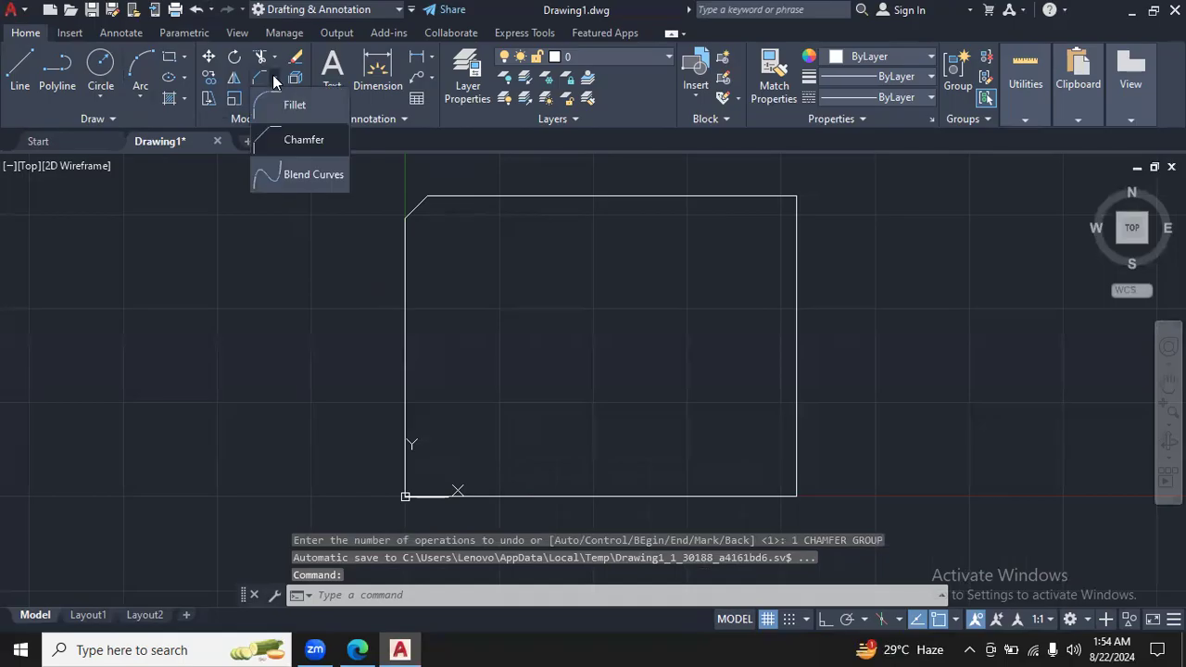
pyautogui.click(301, 141)
pyautogui.click(604, 595)
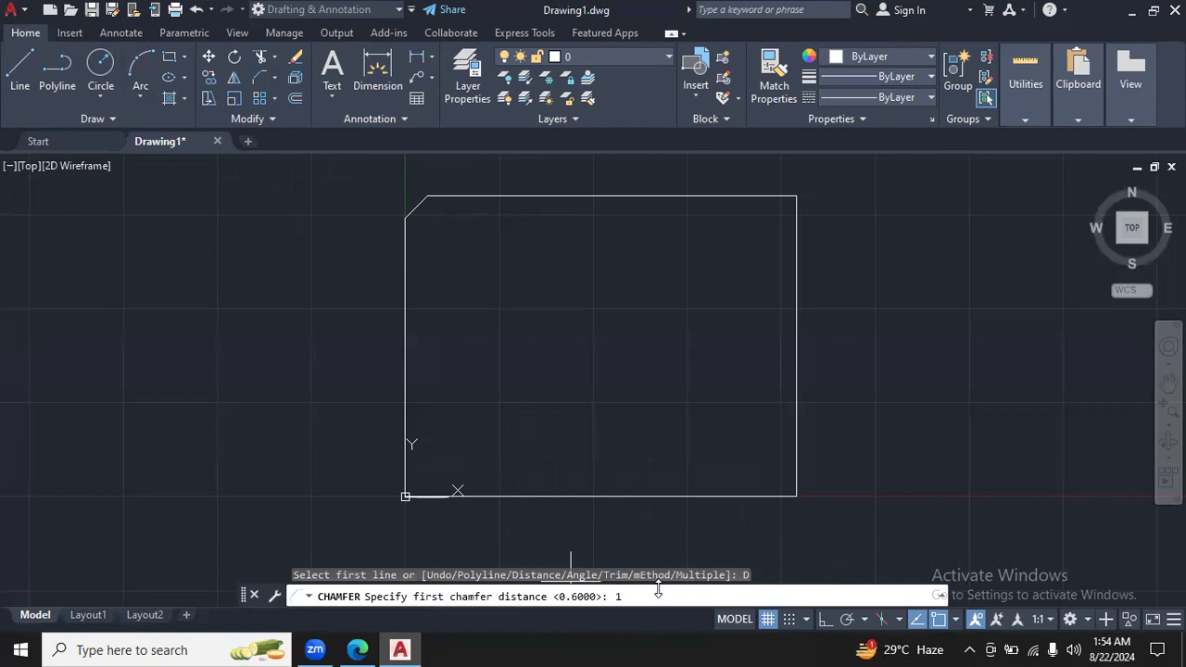
pyautogui.write('1')
pyautogui.press('Return')
pyautogui.write('3.4')
pyautogui.press('Return')
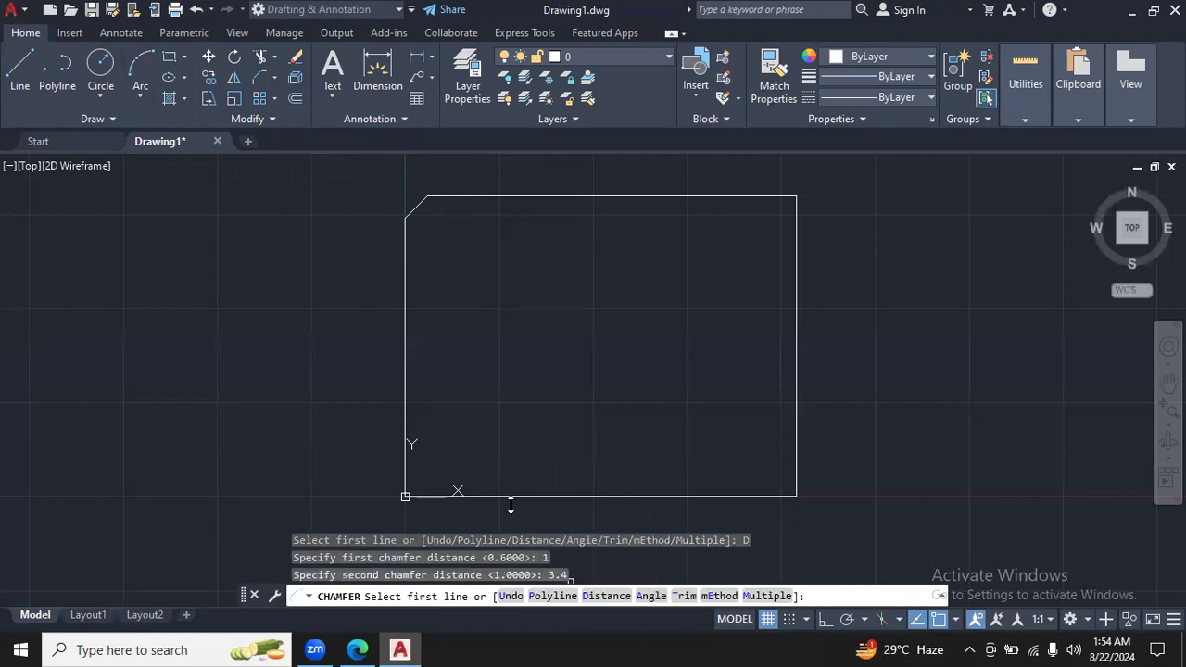
pyautogui.click(456, 494)
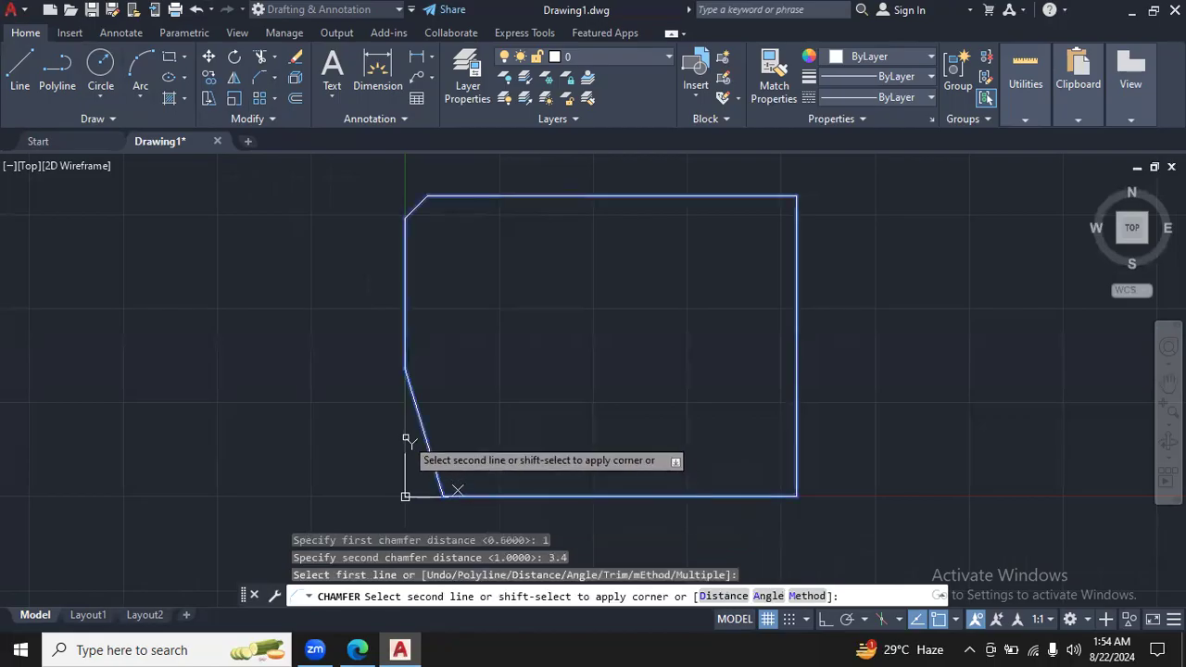
pyautogui.click(406, 439)
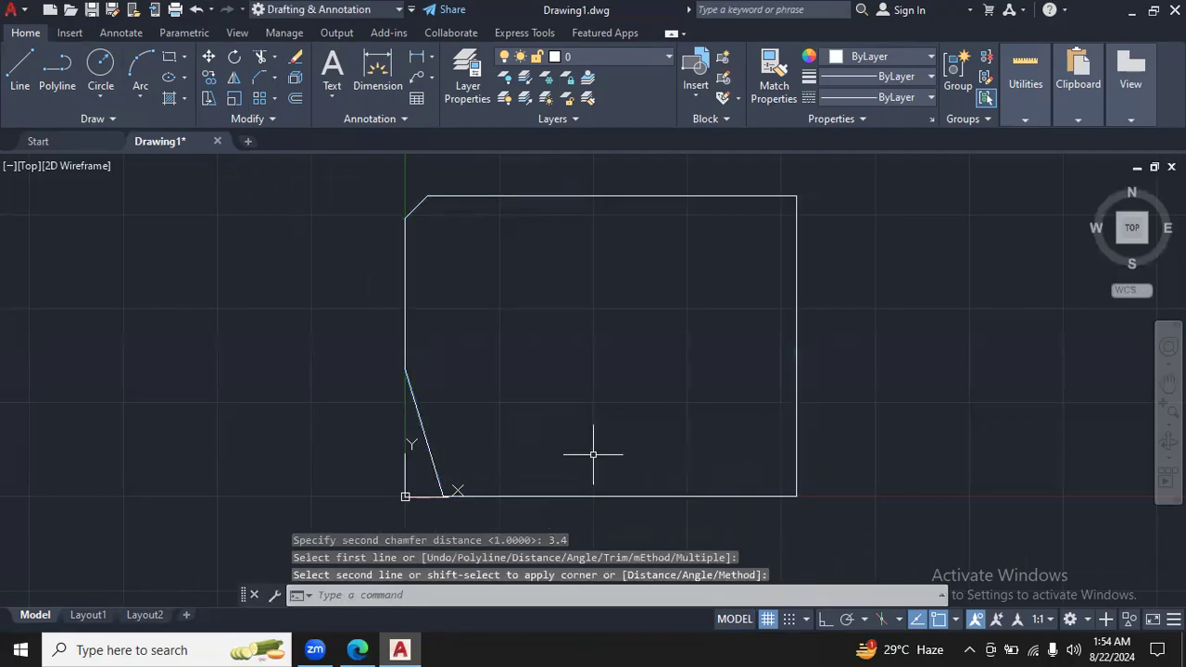
# Step: Switch to the PDF, trace the notch's lower-left edges, and mark its half-width 1 and straight wall height 1.4 with labelled double-headed arrows
pyautogui.click(358, 649)
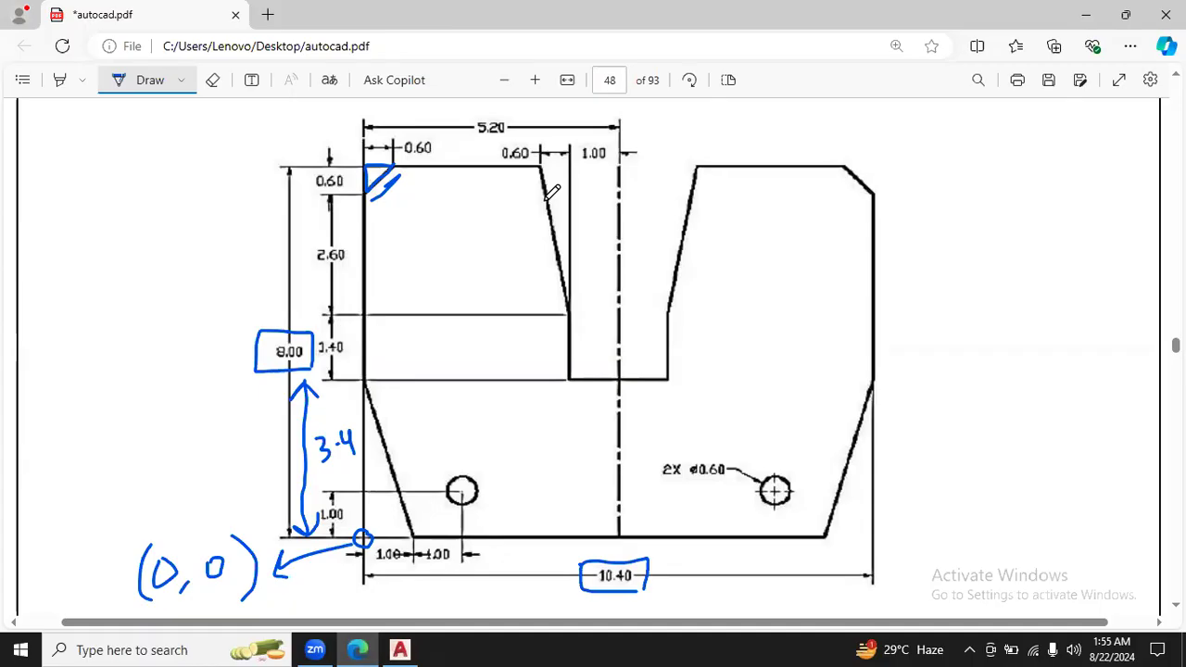
pyautogui.moveTo(569, 315)
pyautogui.mouseDown()
pyautogui.moveTo(570, 376)
pyautogui.moveTo(614, 380)
pyautogui.mouseUp()
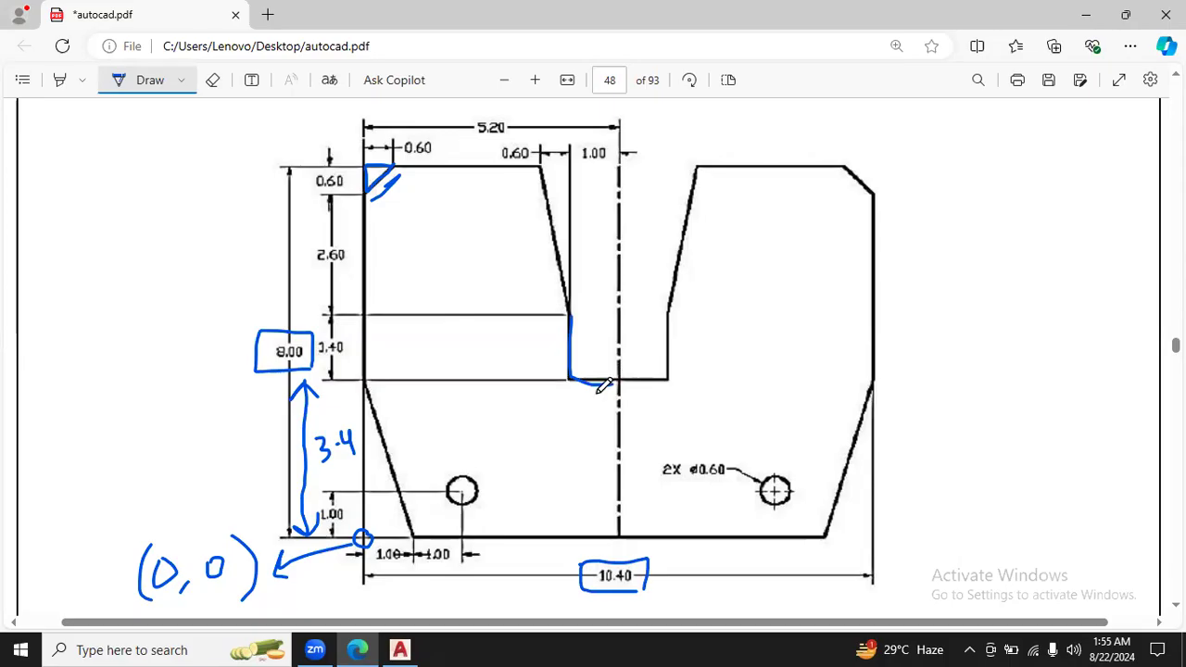
pyautogui.moveTo(569, 392); pyautogui.dragTo(619, 393)
pyautogui.click(602, 409)
pyautogui.moveTo(572, 388); pyautogui.dragTo(602, 425)
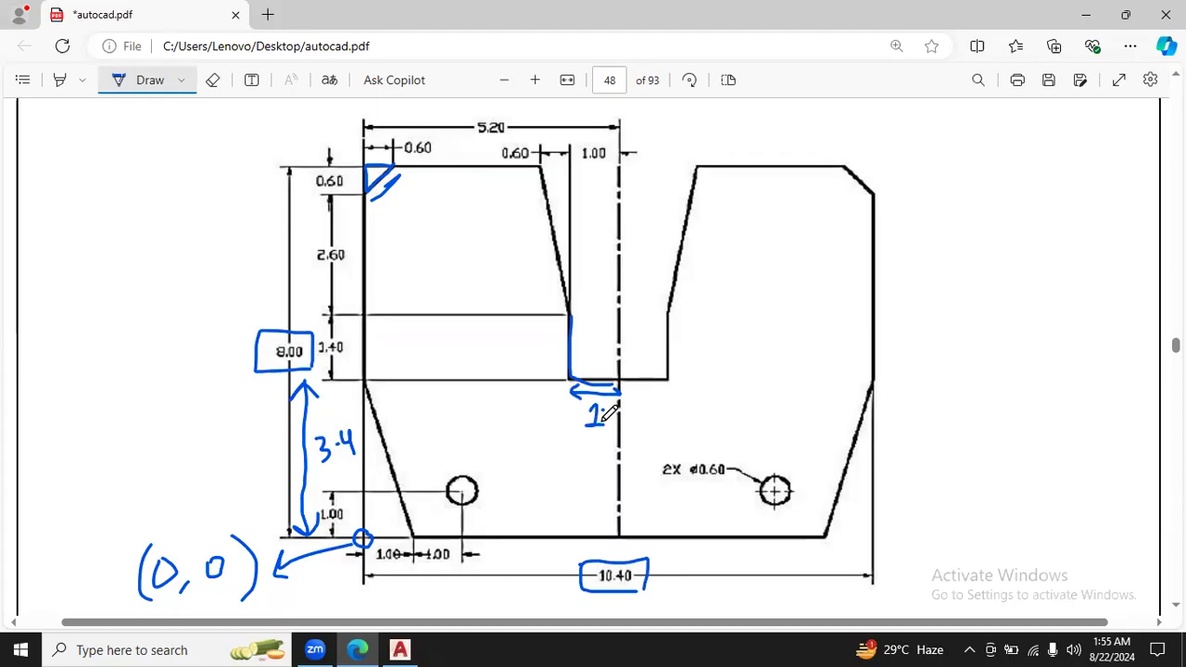
pyautogui.moveTo(556, 325)
pyautogui.mouseDown()
pyautogui.moveTo(554, 377)
pyautogui.moveTo(562, 362)
pyautogui.mouseUp()
pyautogui.moveTo(479, 350)
pyautogui.mouseDown()
pyautogui.moveTo(482, 363)
pyautogui.moveTo(516, 352)
pyautogui.moveTo(512, 364)
pyautogui.mouseUp()
pyautogui.click(489, 359)
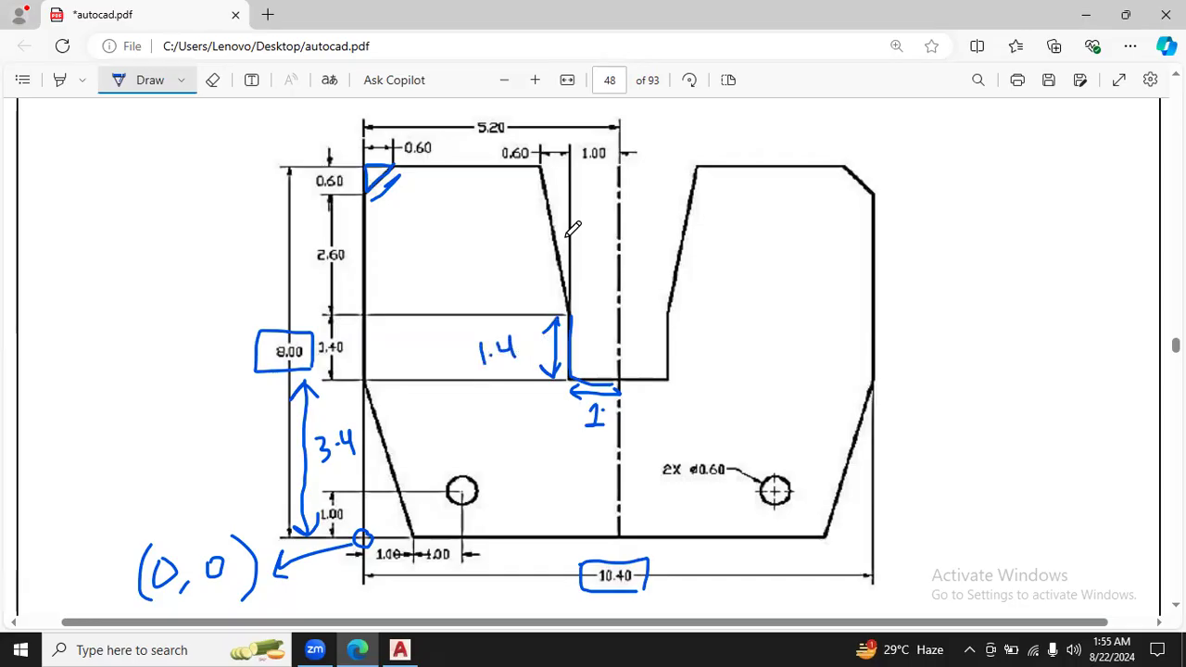
# Step: In the PDF, draw an arrow from the plate's left edge to its centreline below the plate and circle the 5.20 dimension
pyautogui.click(399, 650)
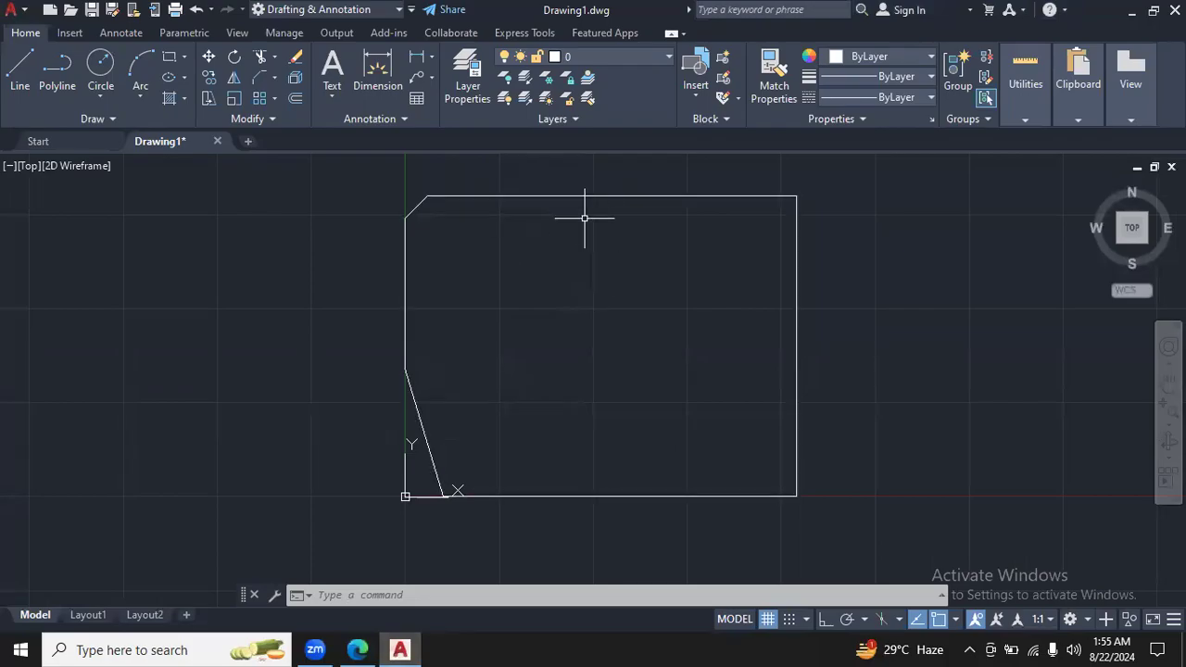
pyautogui.click(357, 649)
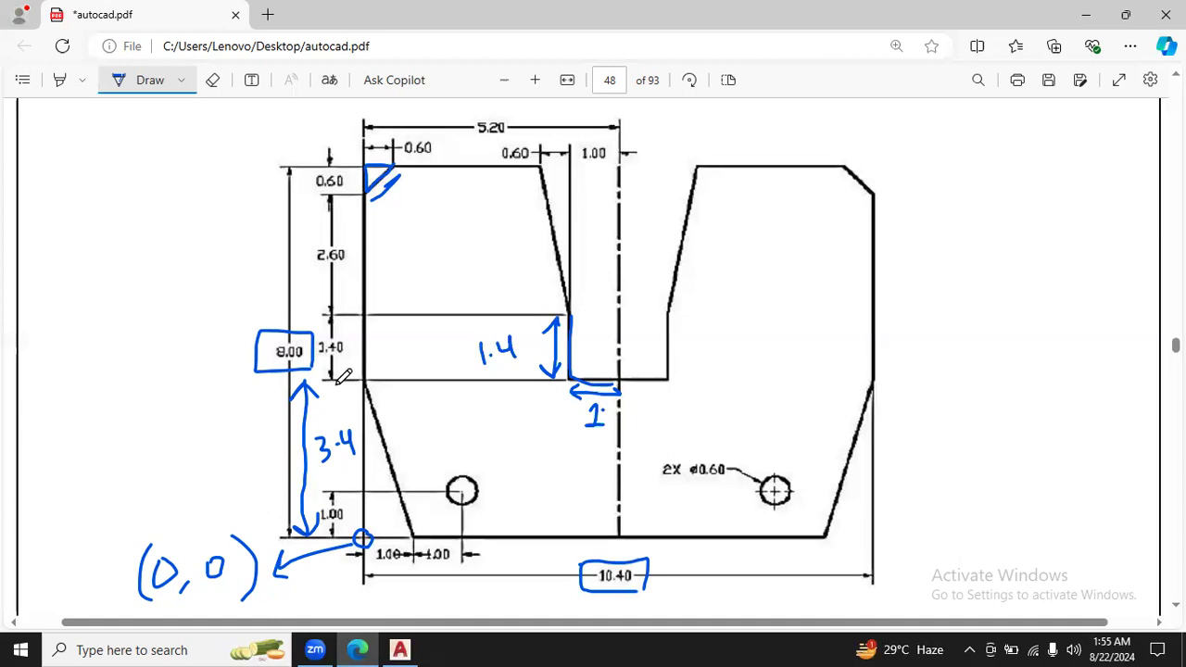
pyautogui.moveTo(367, 598)
pyautogui.mouseDown()
pyautogui.moveTo(630, 600)
pyautogui.moveTo(615, 594)
pyautogui.mouseUp()
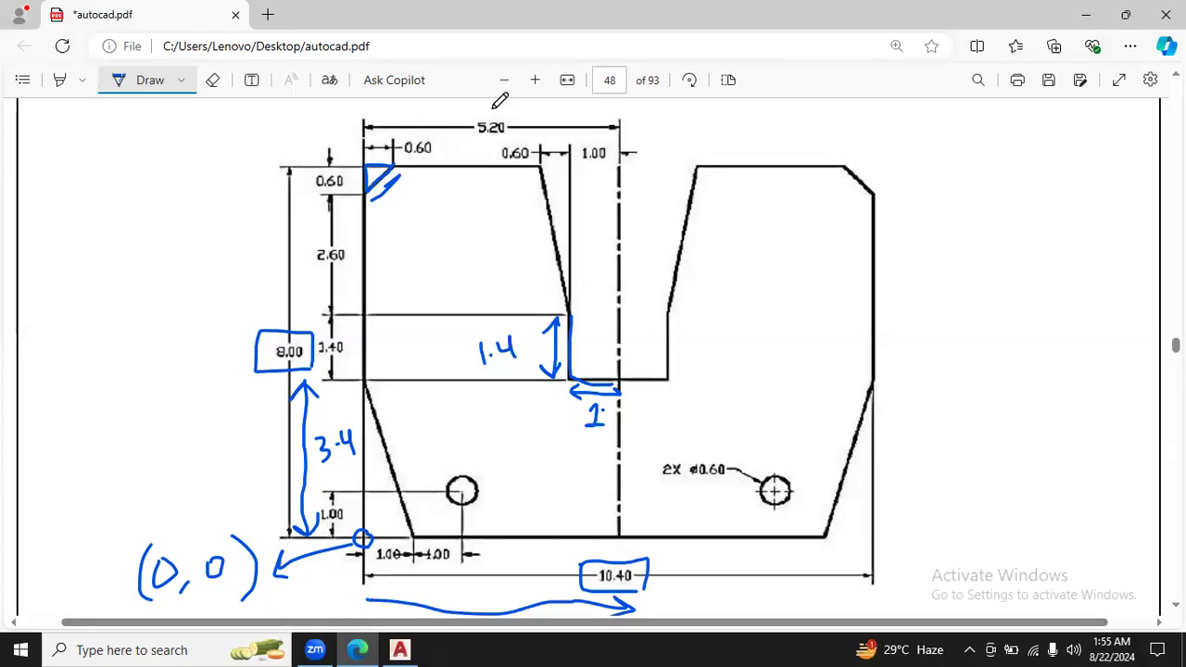
pyautogui.moveTo(494, 108)
pyautogui.mouseDown()
pyautogui.moveTo(478, 139)
pyautogui.moveTo(509, 123)
pyautogui.moveTo(494, 109)
pyautogui.mouseUp()
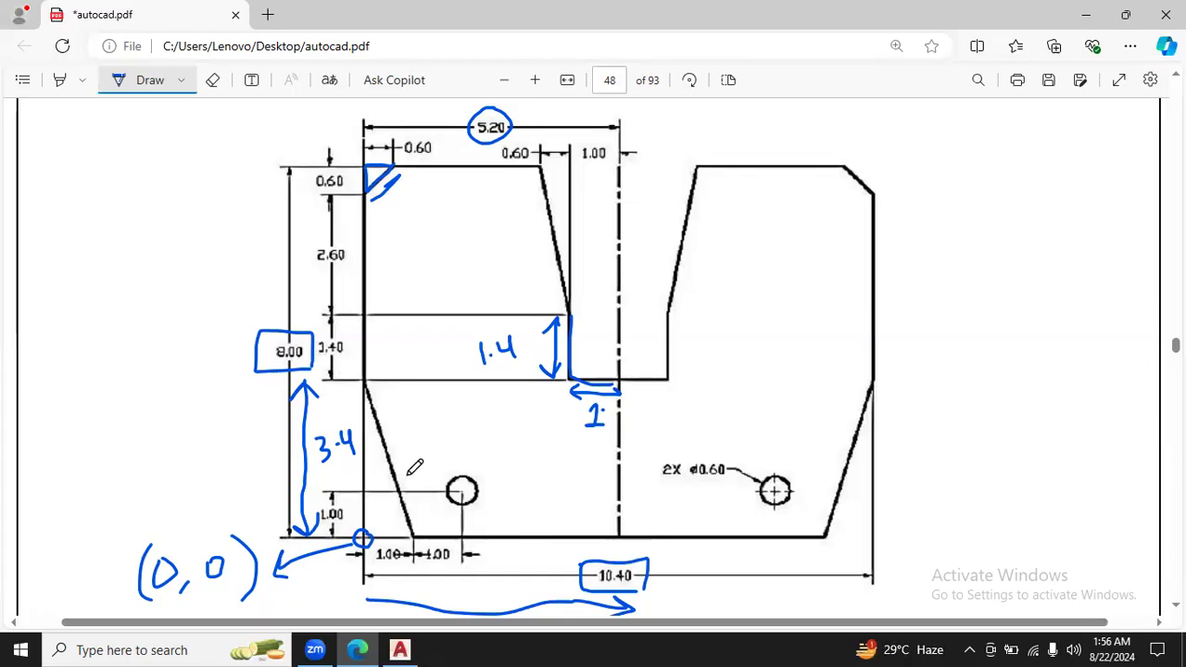
# Step: Set the PDF pen to dark pink, circle the midpoint of the notch's bottom edge, and label it (5.2, 3.4) with an arrow
pyautogui.click(185, 81)
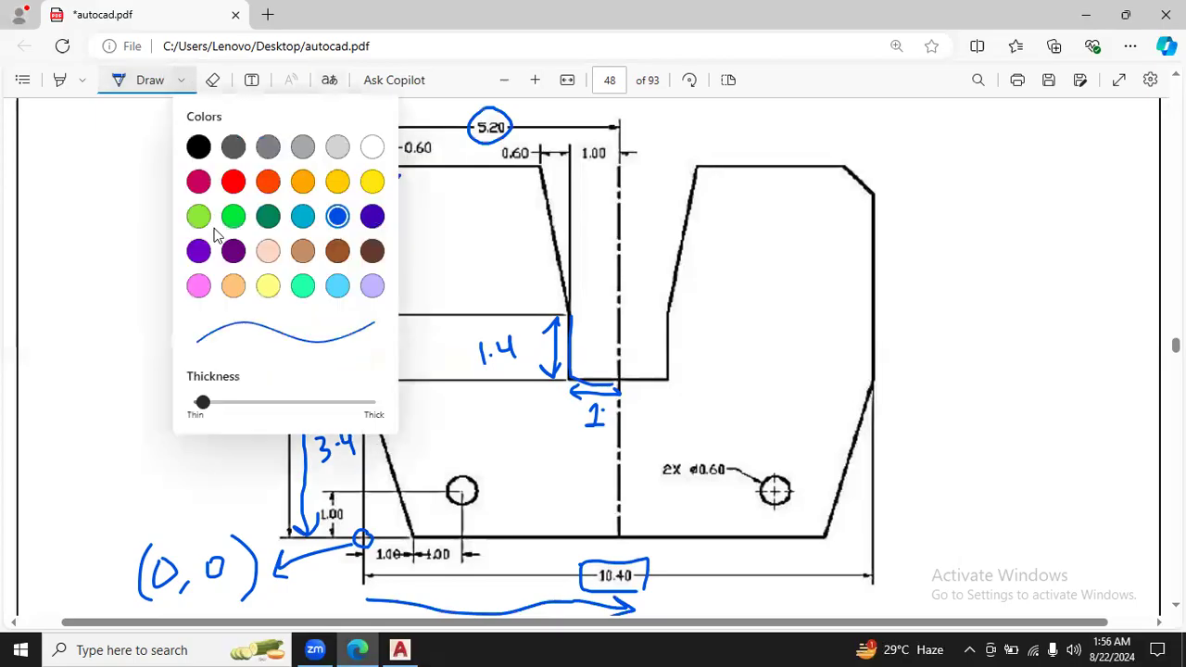
pyautogui.click(198, 181)
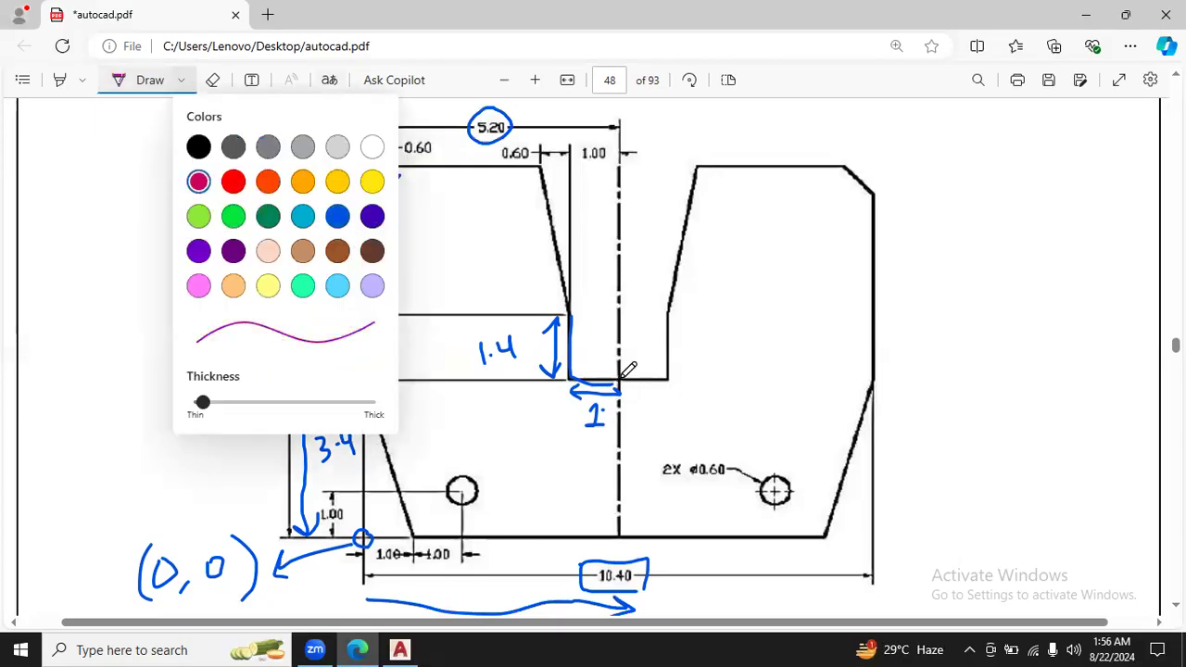
pyautogui.click(634, 365)
pyautogui.moveTo(632, 363)
pyautogui.mouseDown()
pyautogui.moveTo(612, 373)
pyautogui.moveTo(629, 384)
pyautogui.moveTo(630, 358)
pyautogui.moveTo(738, 437)
pyautogui.moveTo(733, 405)
pyautogui.moveTo(749, 389)
pyautogui.moveTo(786, 401)
pyautogui.mouseUp()
pyautogui.click(756, 402)
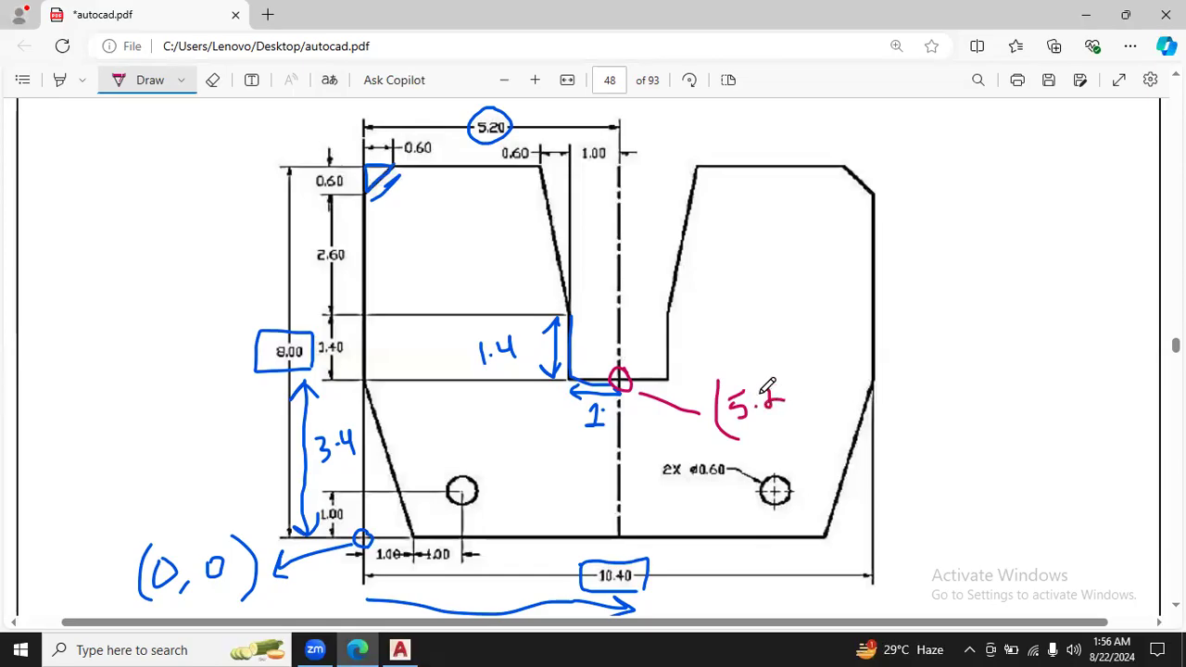
pyautogui.moveTo(796, 391); pyautogui.dragTo(794, 400)
pyautogui.moveTo(808, 372)
pyautogui.mouseDown()
pyautogui.moveTo(822, 380)
pyautogui.moveTo(810, 393)
pyautogui.moveTo(860, 383)
pyautogui.moveTo(873, 367)
pyautogui.moveTo(875, 384)
pyautogui.mouseUp()
pyautogui.click(840, 377)
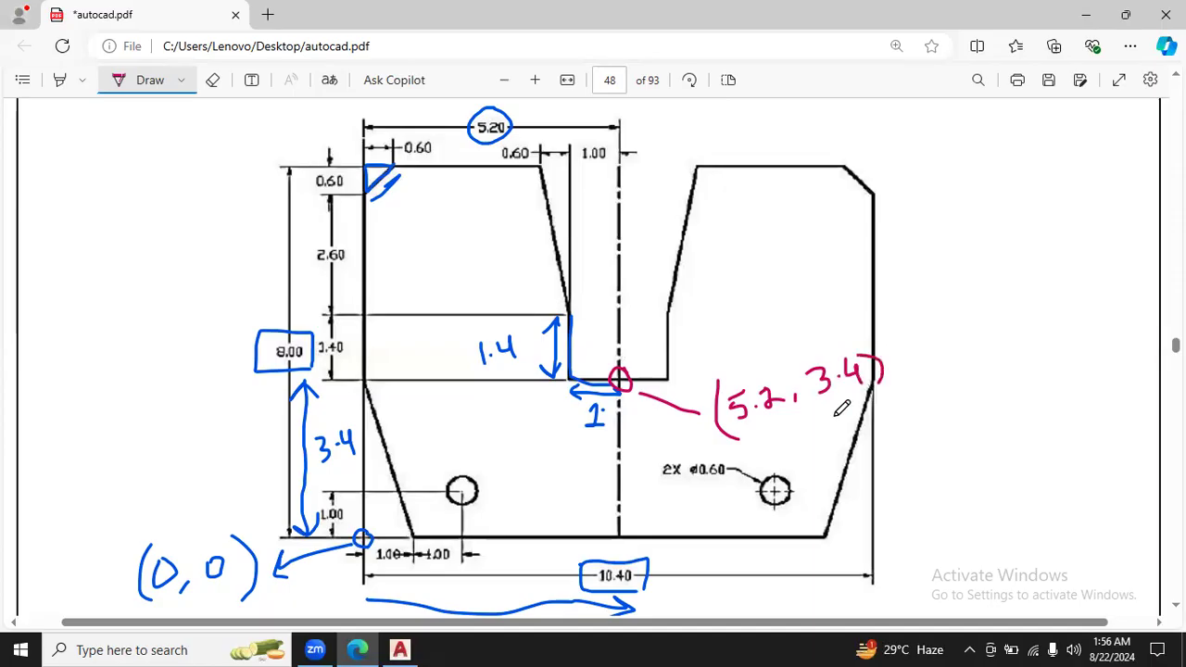
pyautogui.moveTo(693, 404); pyautogui.dragTo(691, 429)
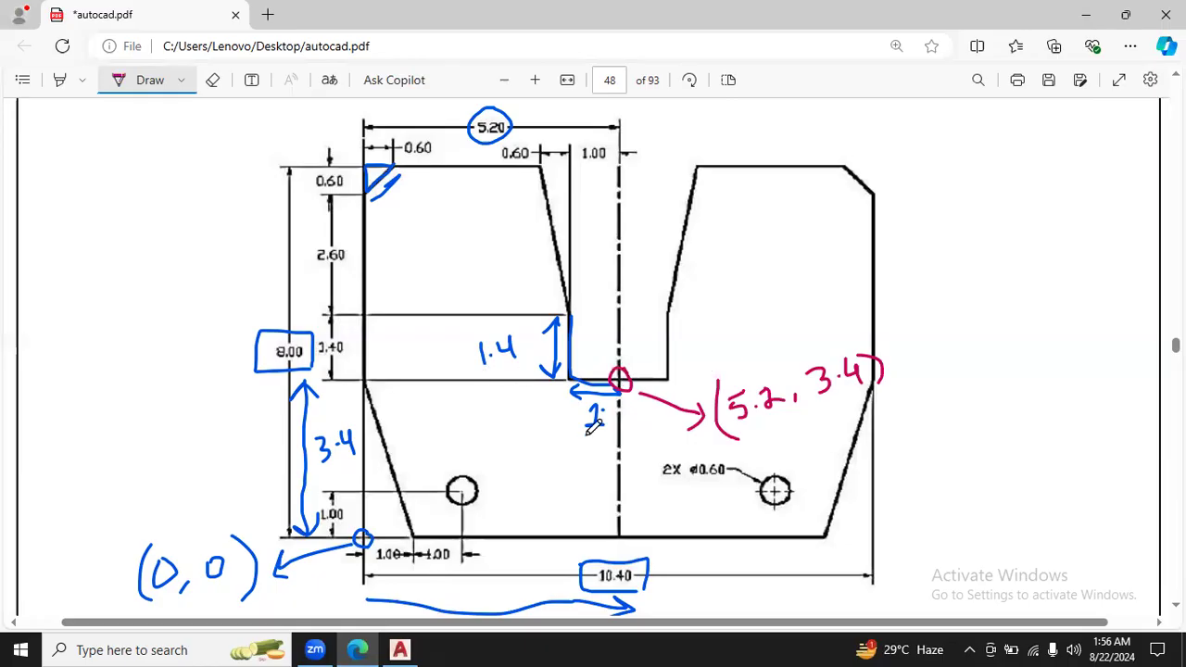
# Step: In AutoCAD, draw a vertical centreline about 5.3 long at 90° upward from point 5.2,3.4
pyautogui.click(411, 647)
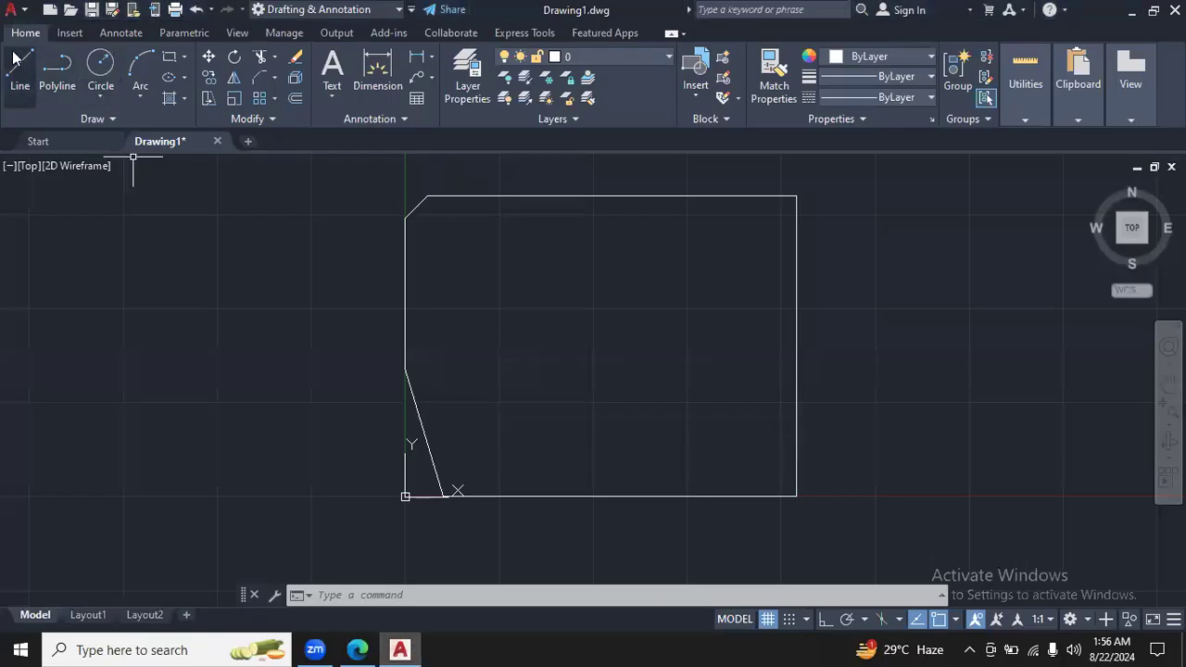
pyautogui.click(16, 61)
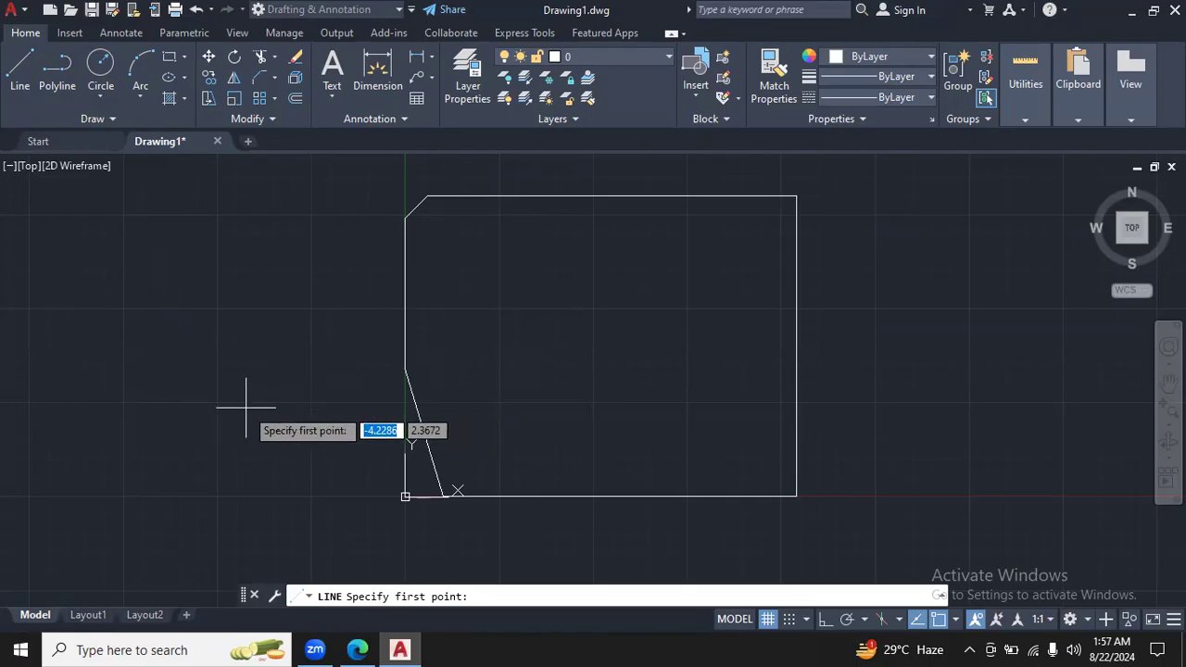
pyautogui.click(356, 650)
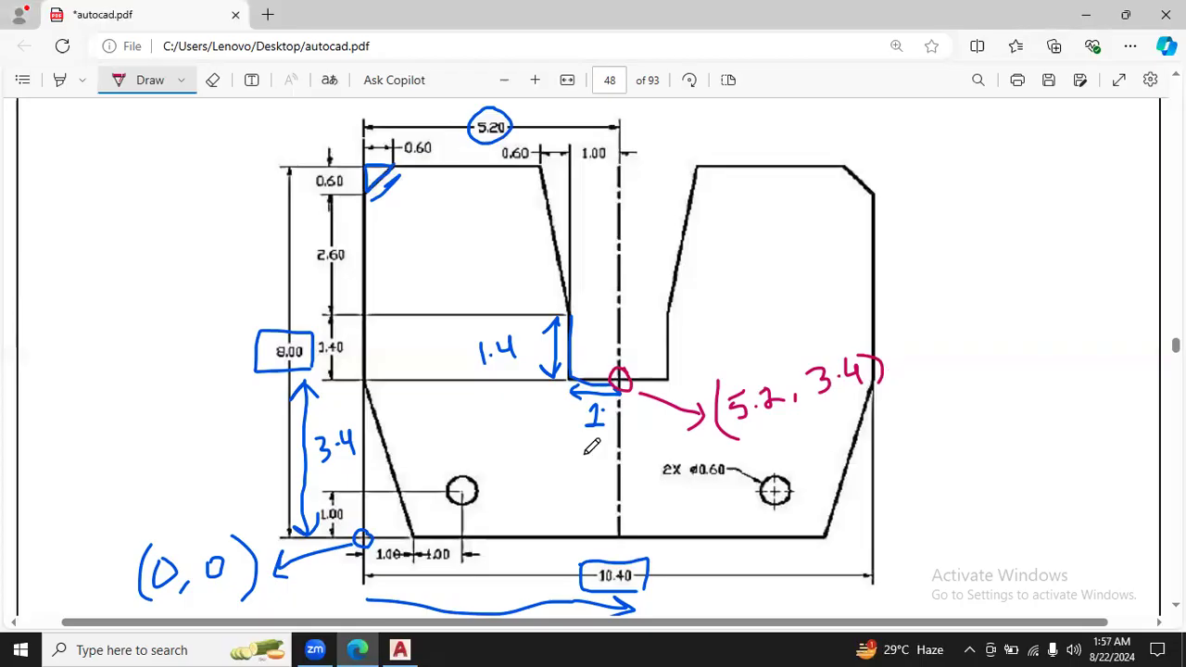
pyautogui.click(399, 649)
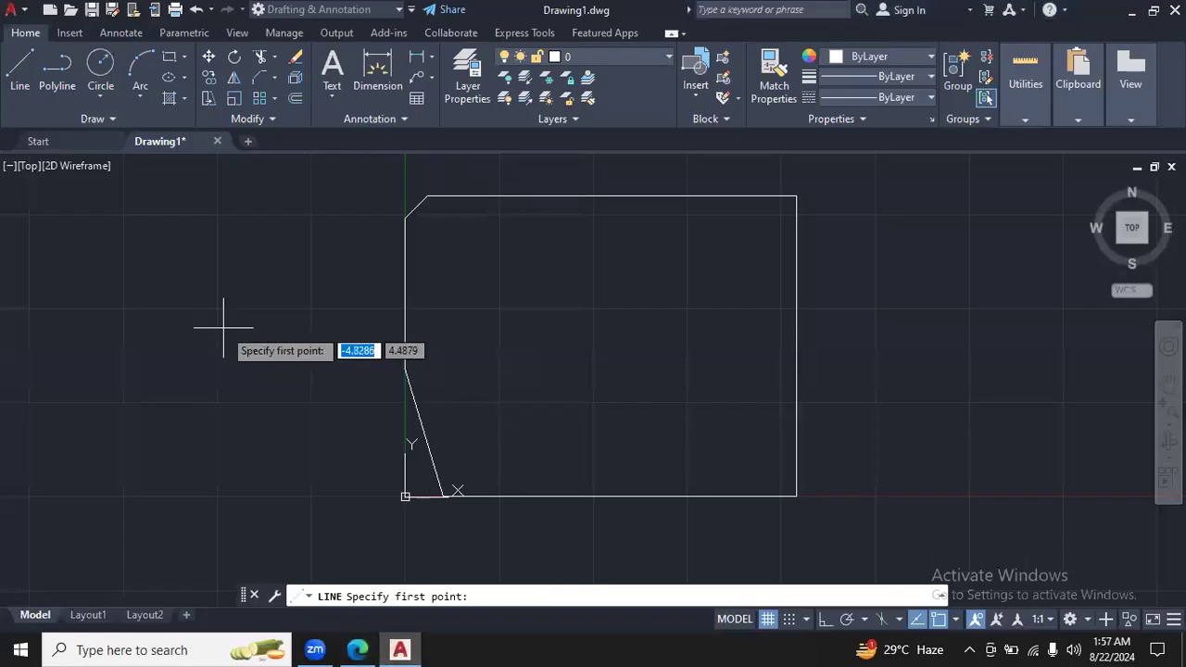
pyautogui.write('5.2')
pyautogui.press('Tab')
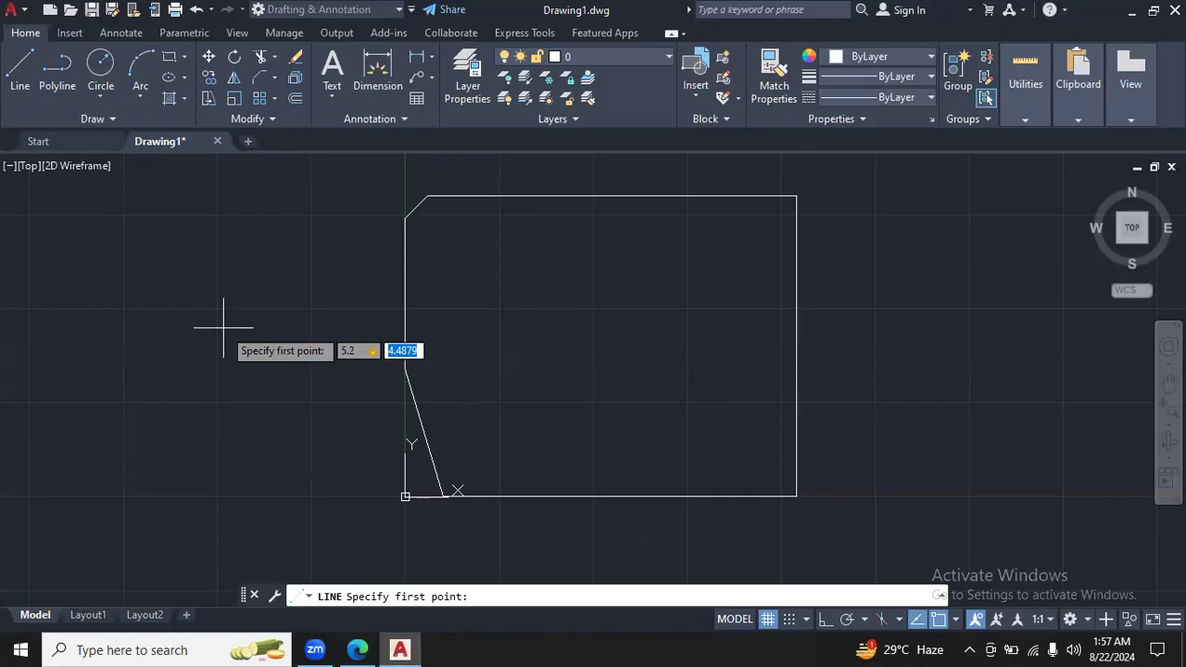
pyautogui.write('3.4')
pyautogui.press('Return')
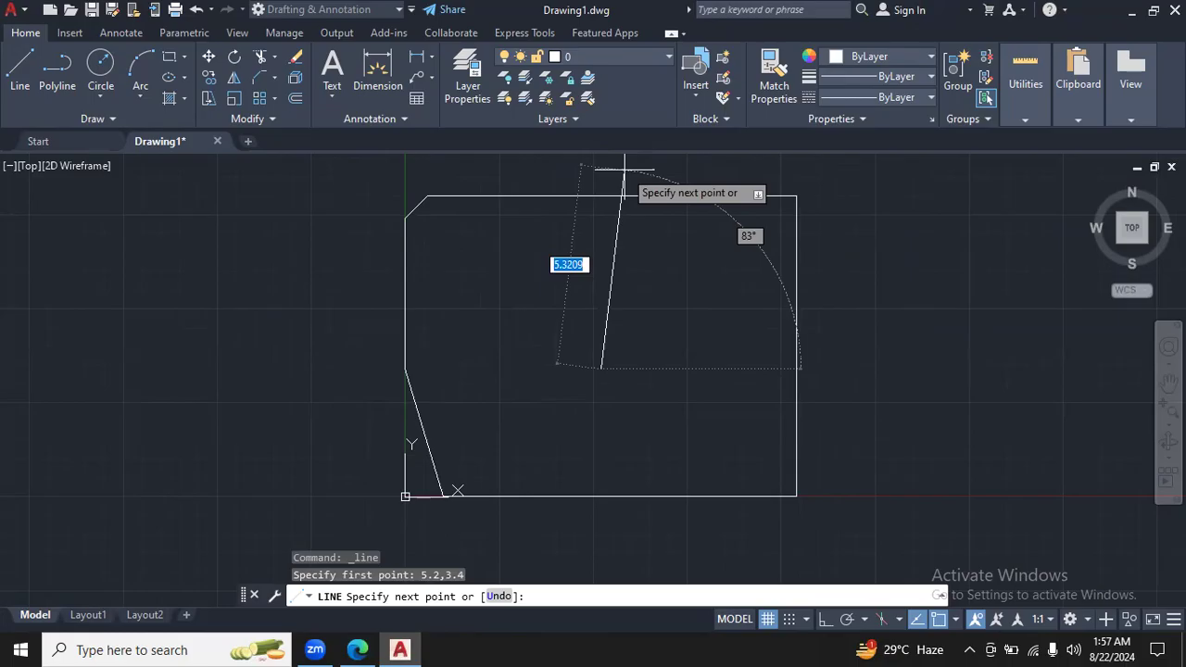
pyautogui.press('Tab')
pyautogui.write('90')
pyautogui.press('Tab')
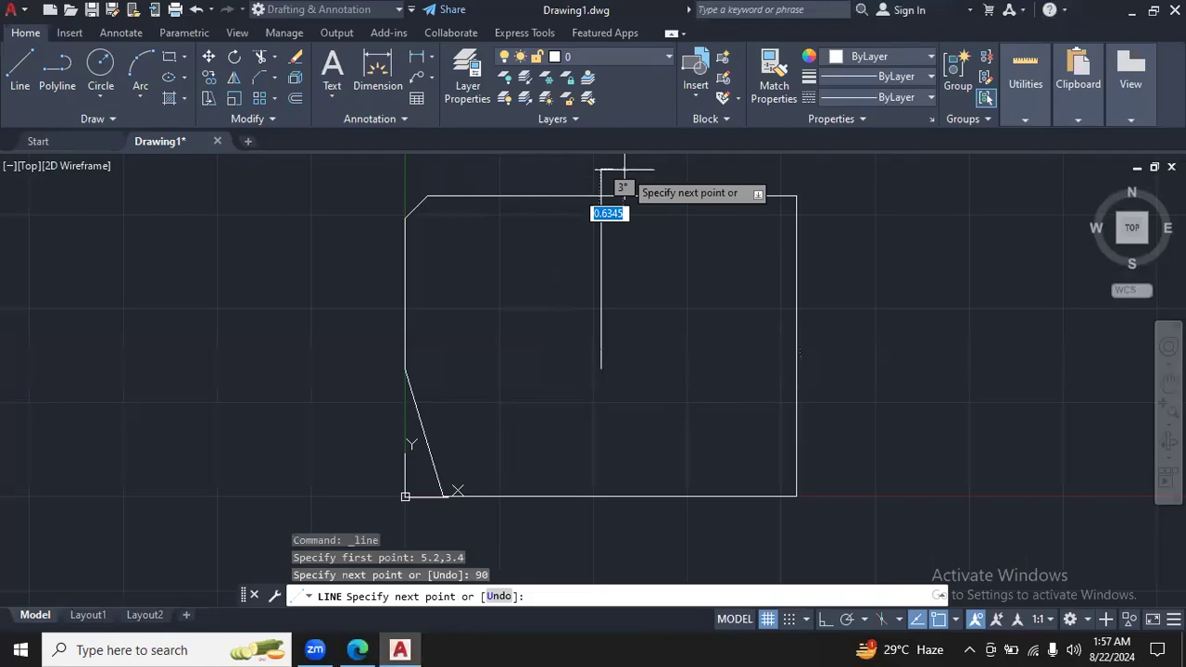
pyautogui.press('Escape')
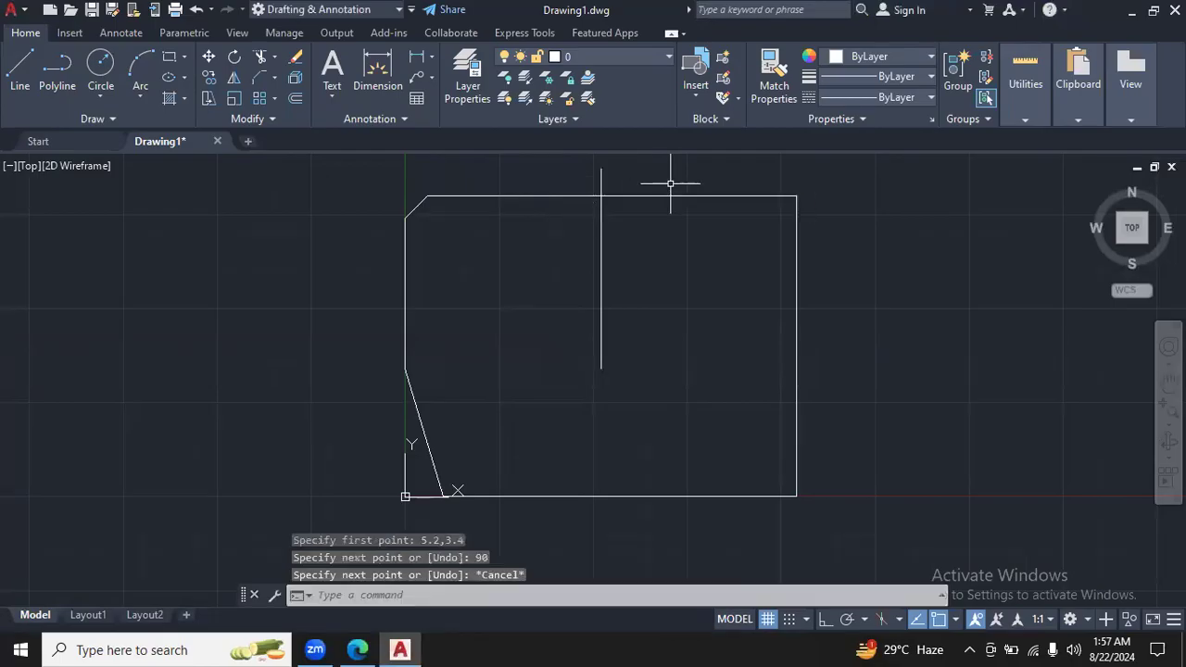
# Step: Draw a horizontal line 1 unit long at 180° from point 5.2,3.4 for the left half of the notch base
pyautogui.click(21, 73)
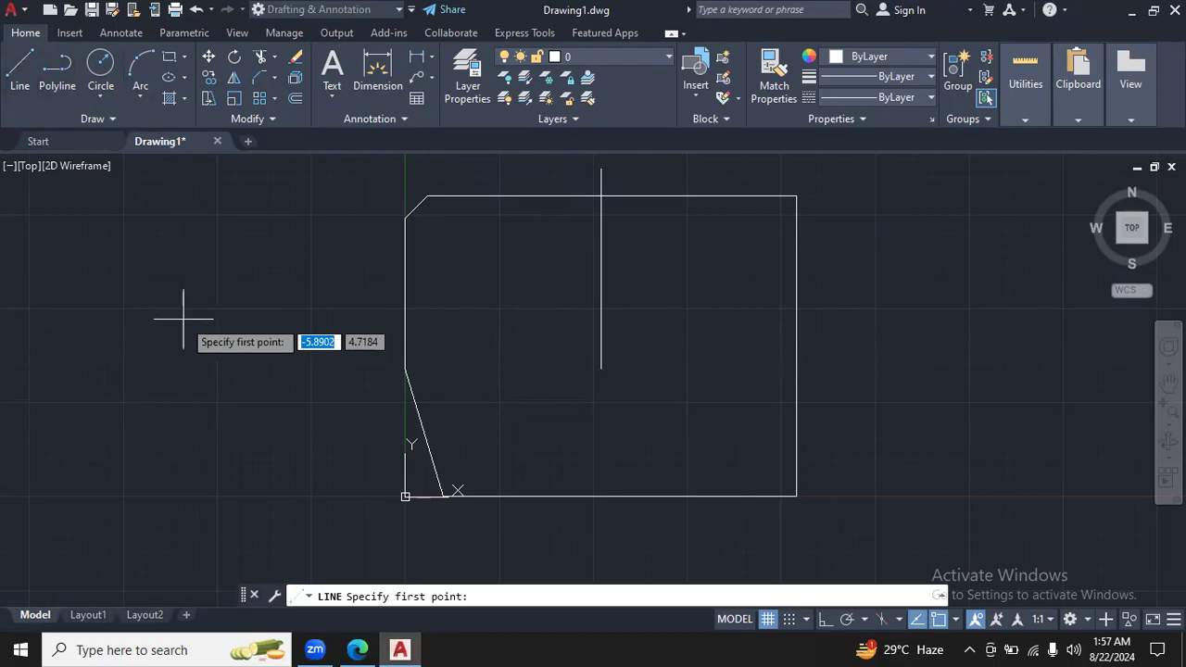
pyautogui.click(358, 650)
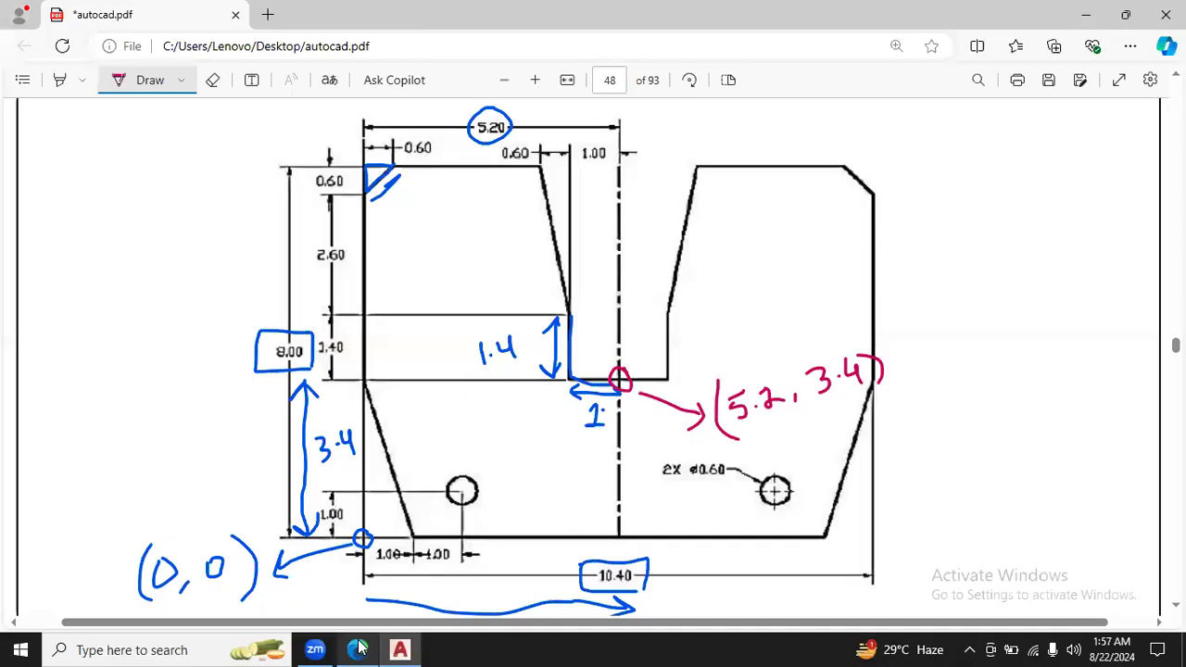
pyautogui.click(400, 650)
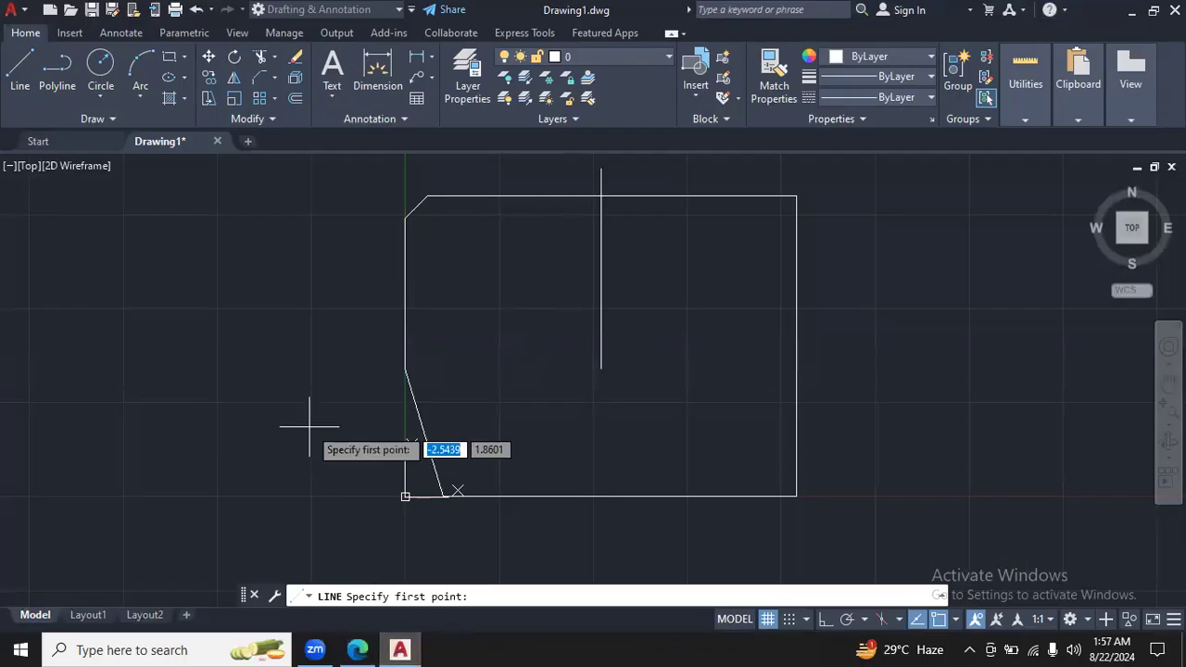
pyautogui.write('5,')
pyautogui.write('2')
pyautogui.press('Tab')
pyautogui.write('3.4')
pyautogui.press('Return')
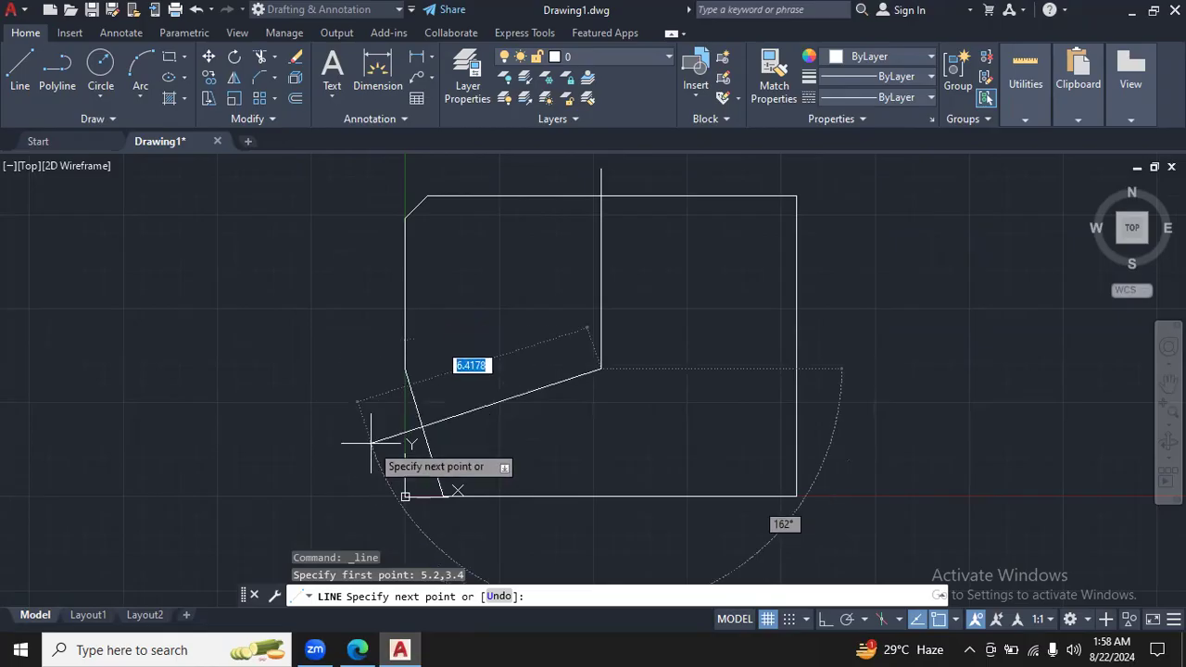
pyautogui.click(357, 649)
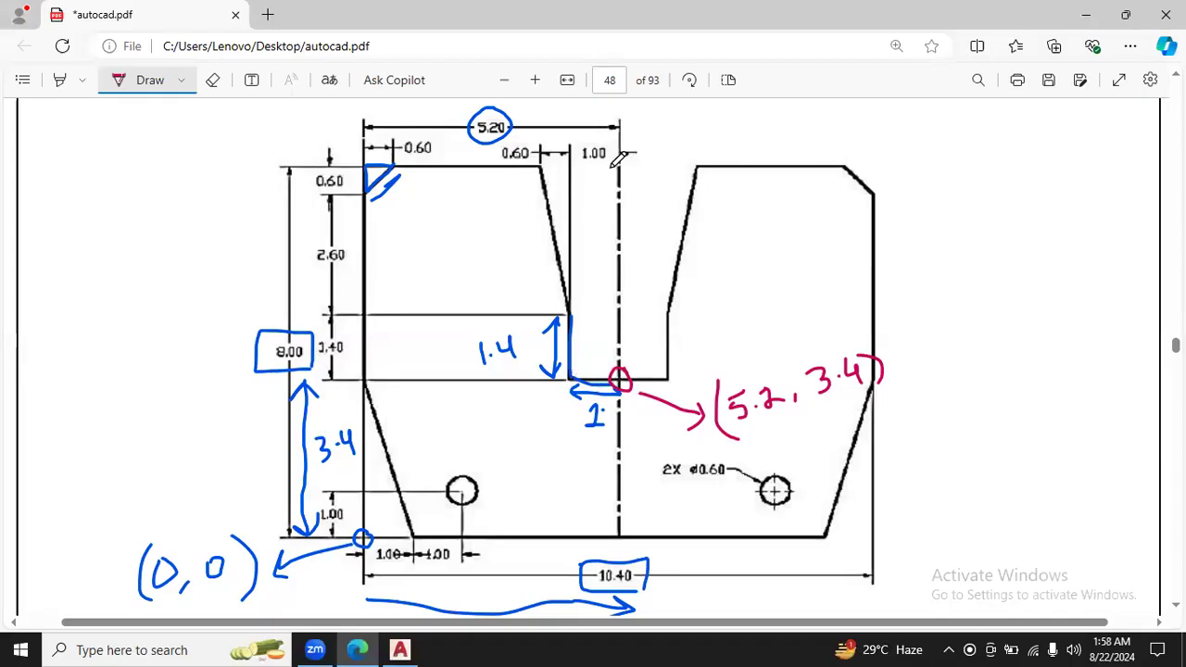
pyautogui.click(399, 650)
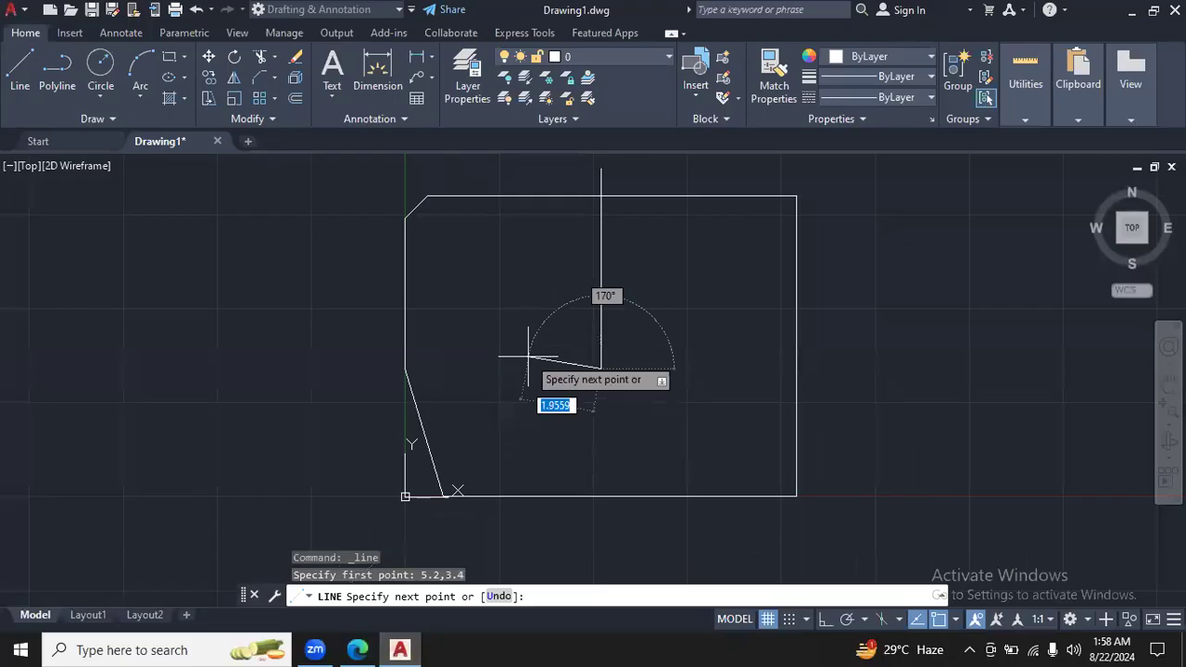
pyautogui.write('1')
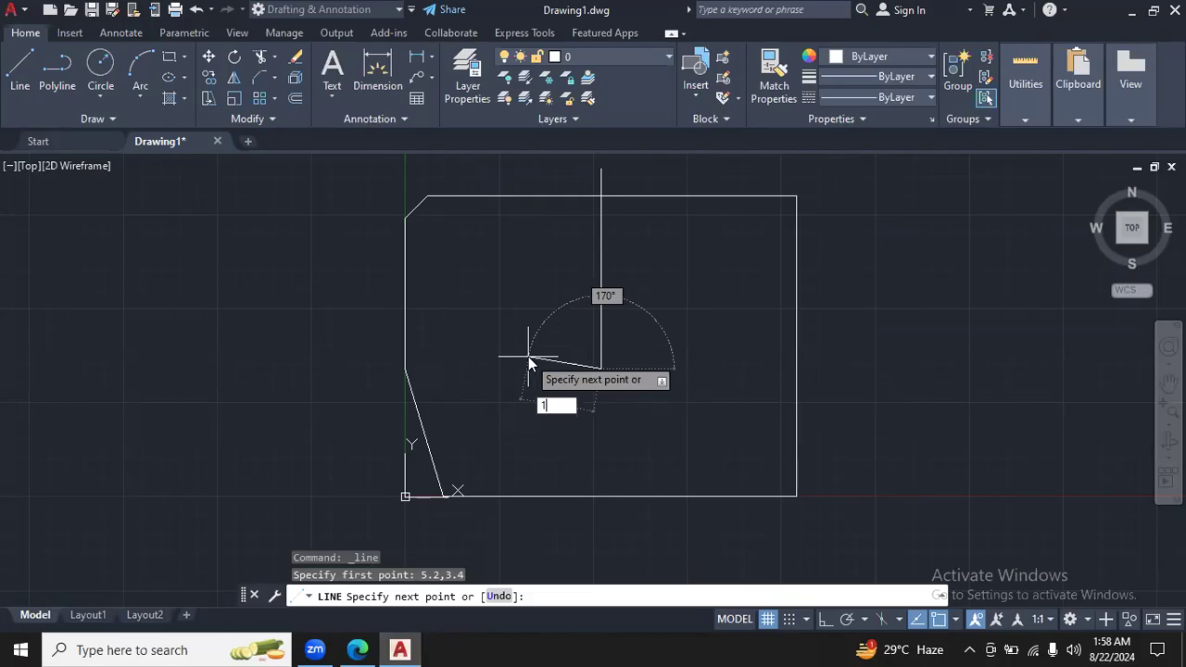
pyautogui.press('Tab')
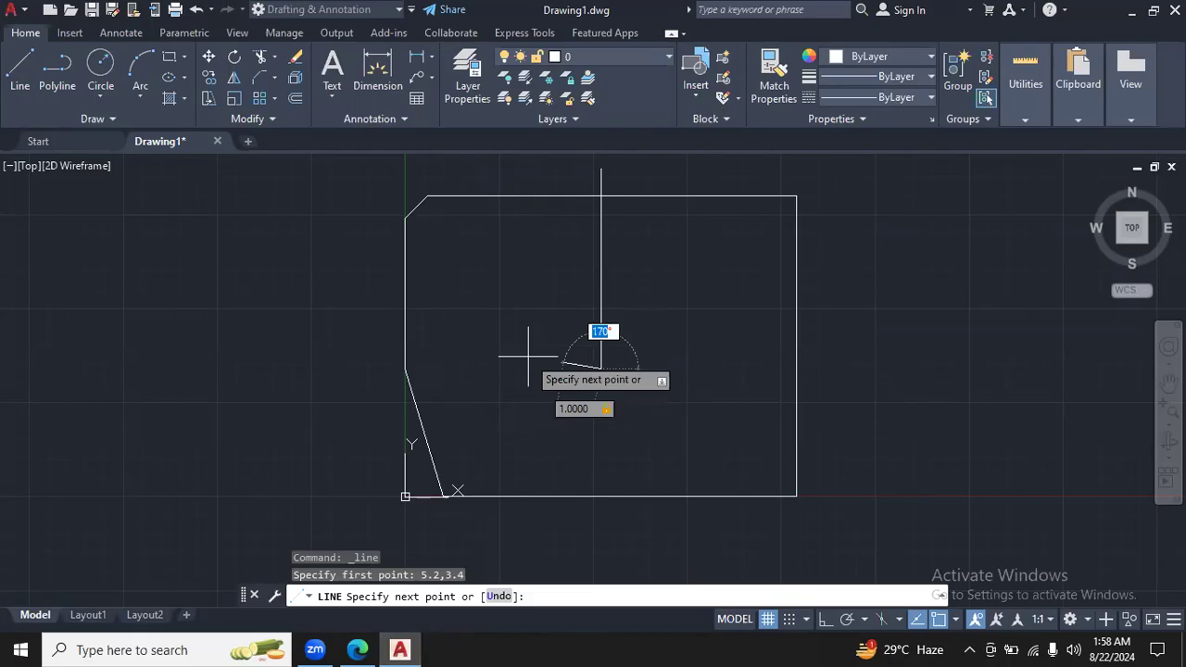
pyautogui.press('BackSpace')
pyautogui.write('180')
pyautogui.press('Return')
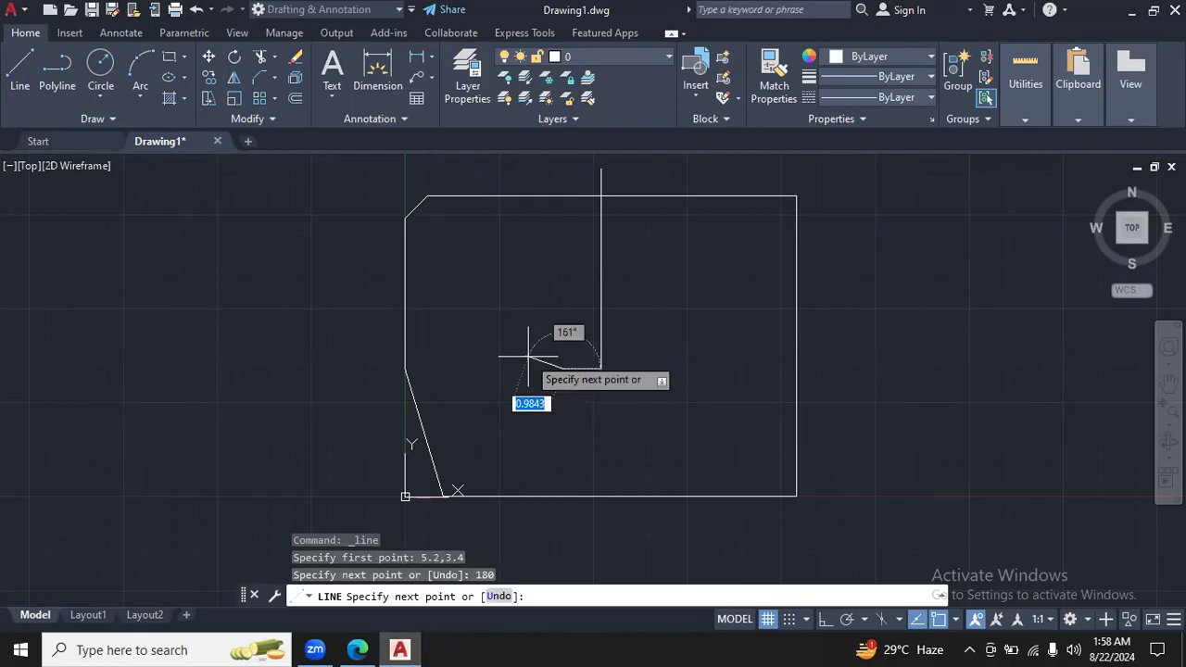
pyautogui.press('Escape')
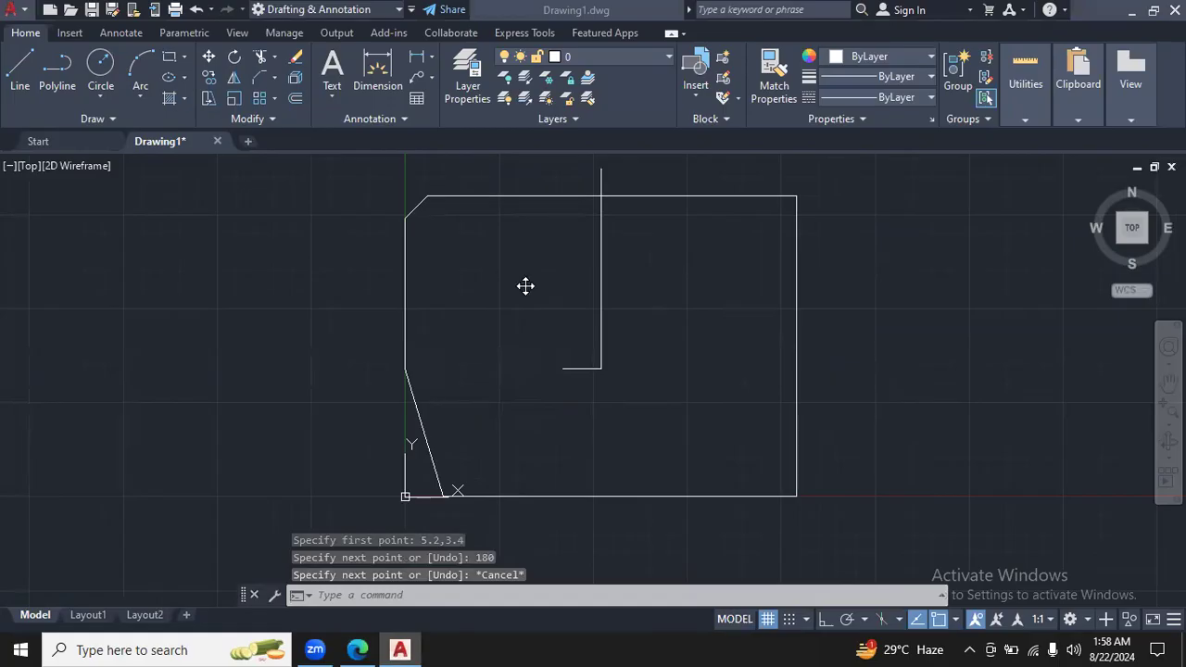
# Step: Change the vertical centreline's colour to yellow (248,215,49)
pyautogui.click(602, 241)
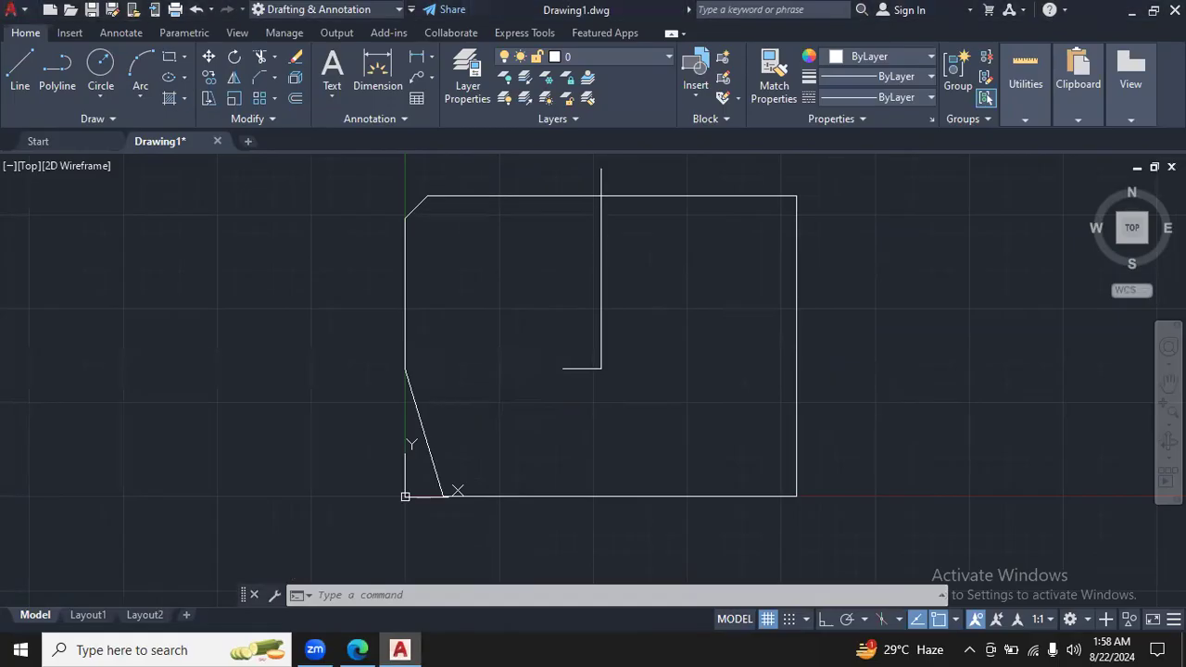
pyautogui.press('Escape')
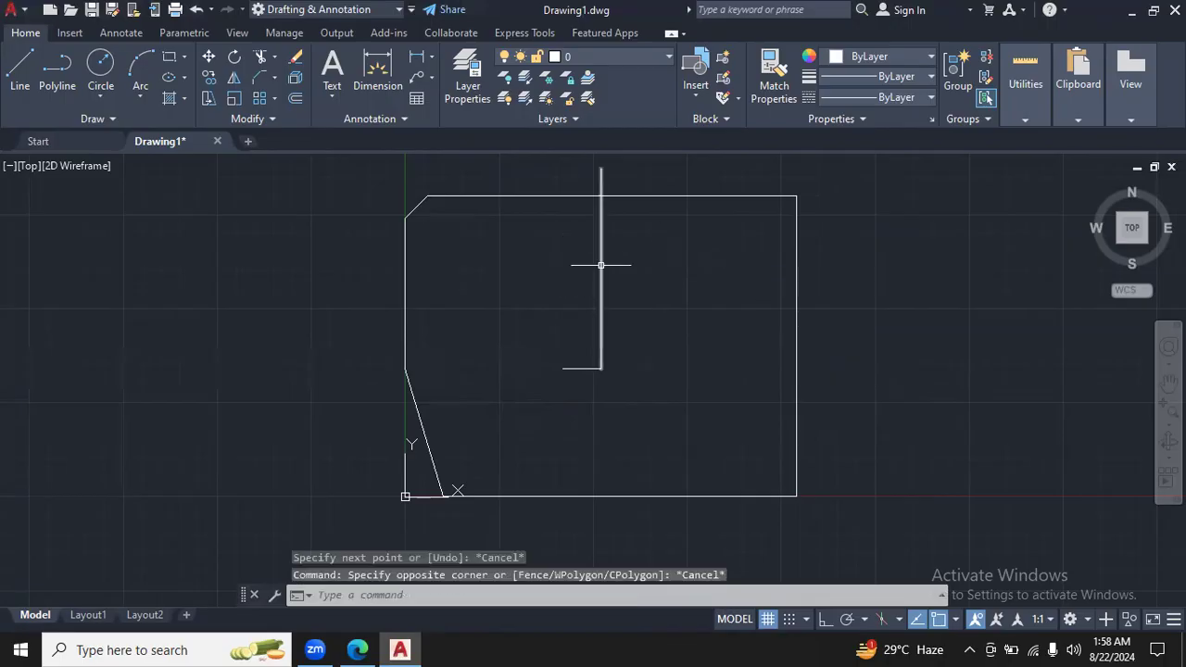
pyautogui.click(601, 265)
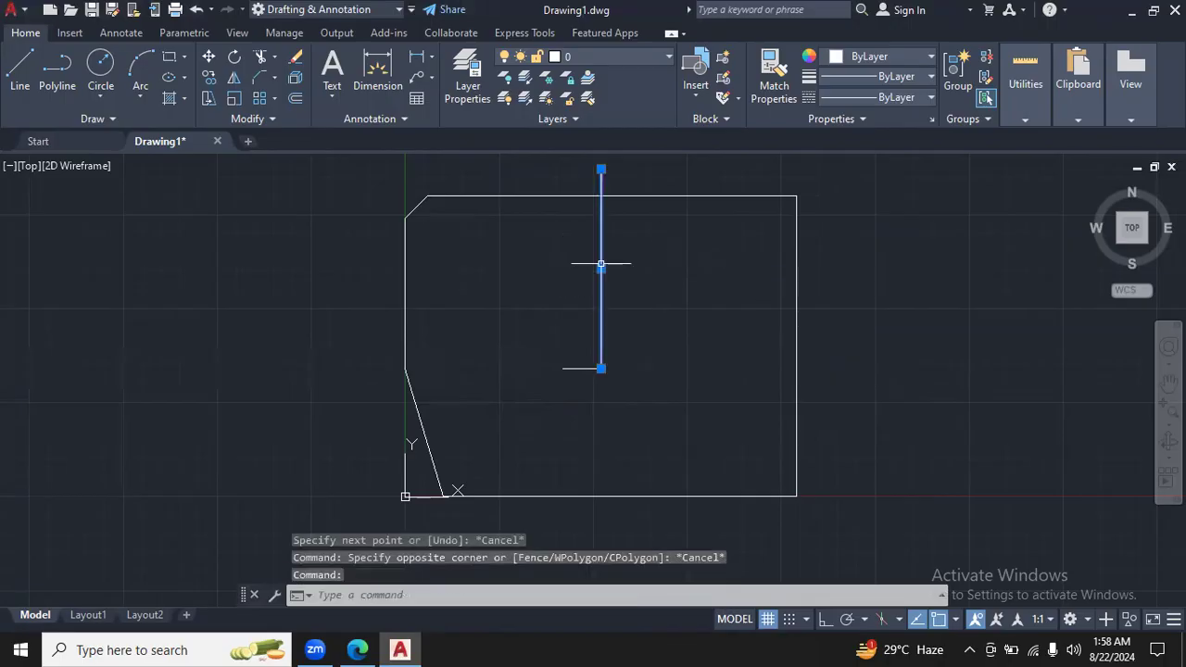
pyautogui.click(930, 59)
pyautogui.click(849, 127)
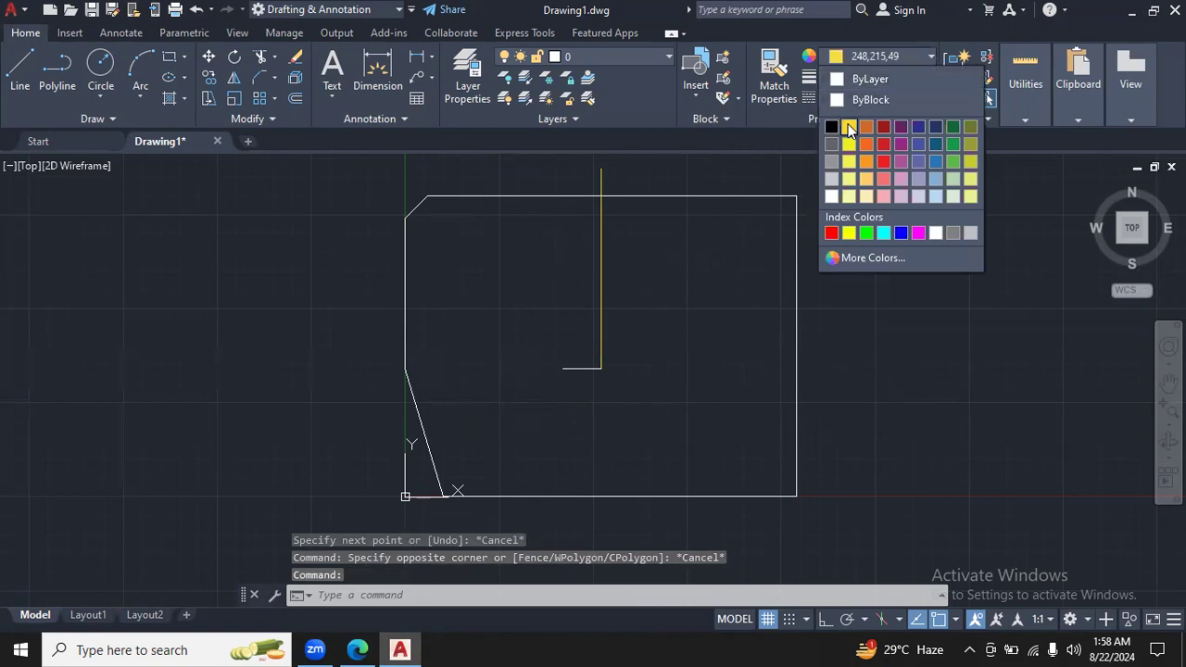
pyautogui.click(849, 127)
pyautogui.press('Escape')
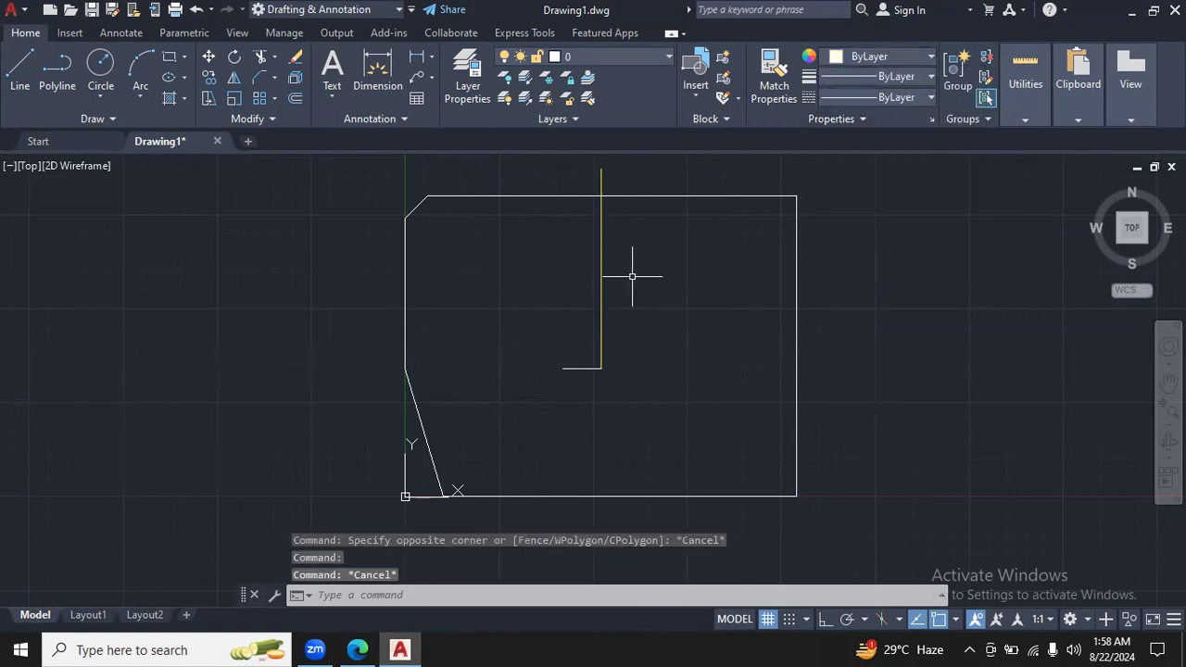
# Step: Draw a vertical line 1.4 long at 90° upward from the left end of the notch base
pyautogui.click(357, 649)
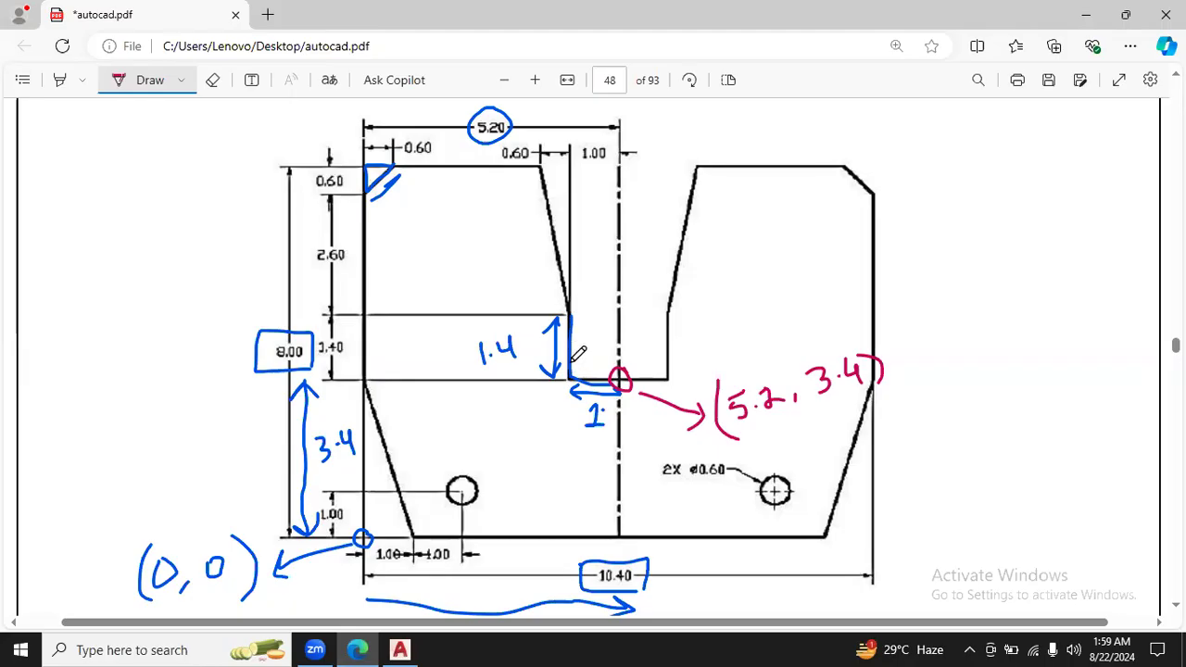
pyautogui.click(400, 650)
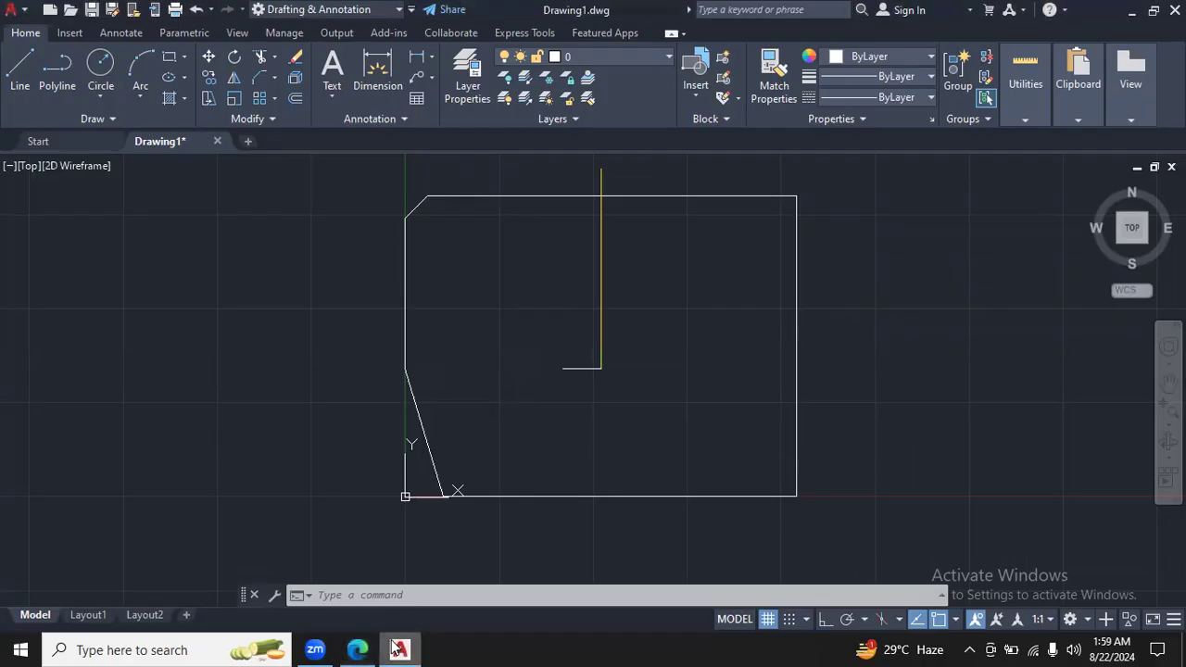
pyautogui.click(19, 67)
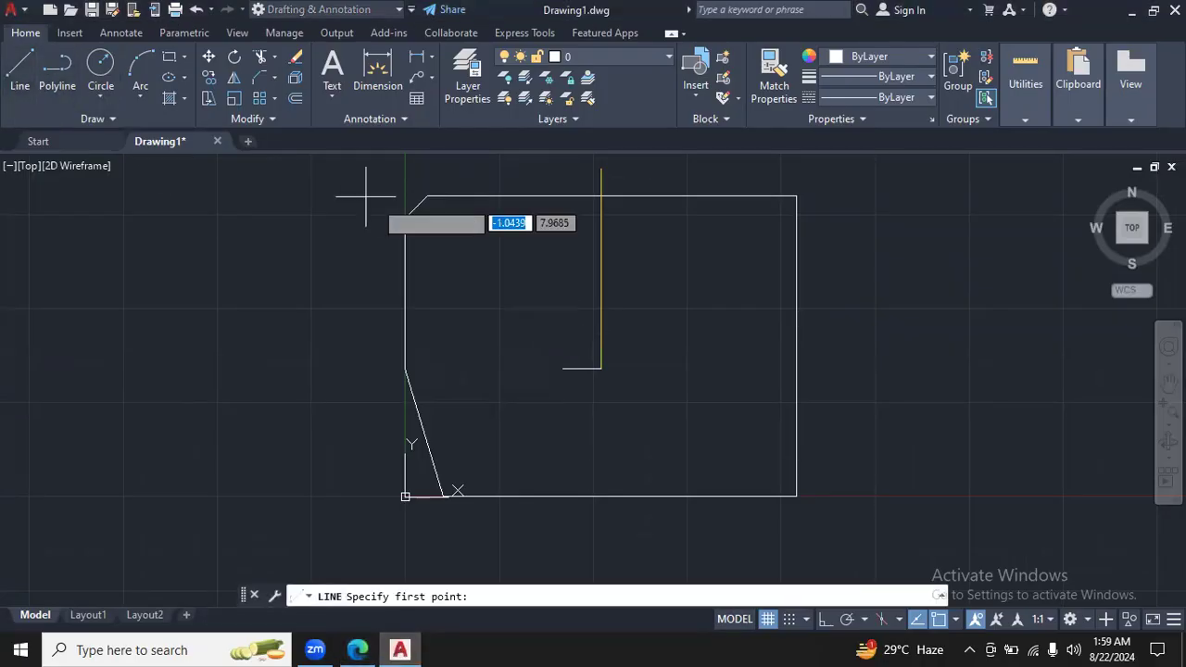
pyautogui.click(563, 369)
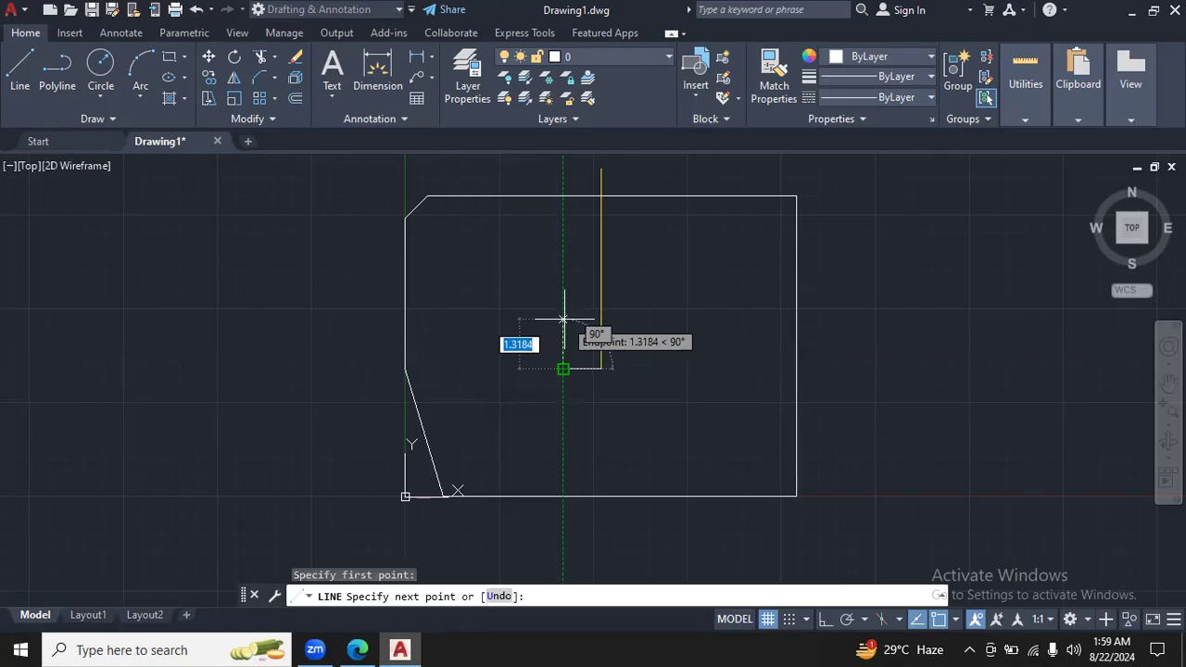
pyautogui.write('1.4')
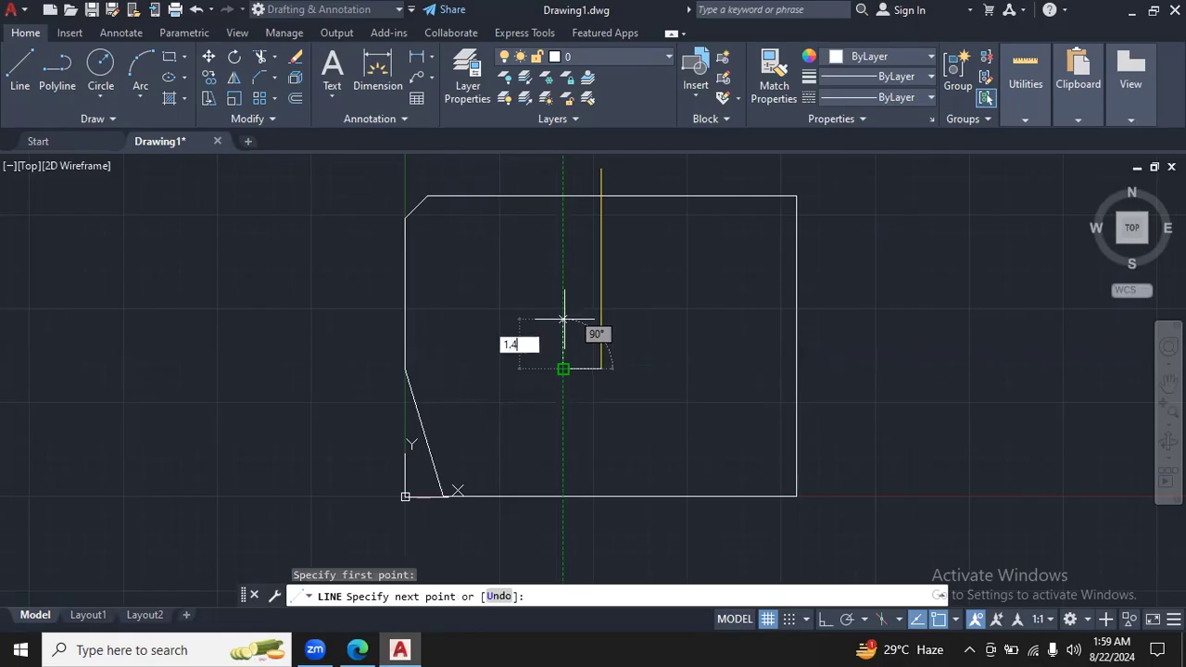
pyautogui.press('Tab')
pyautogui.write('90')
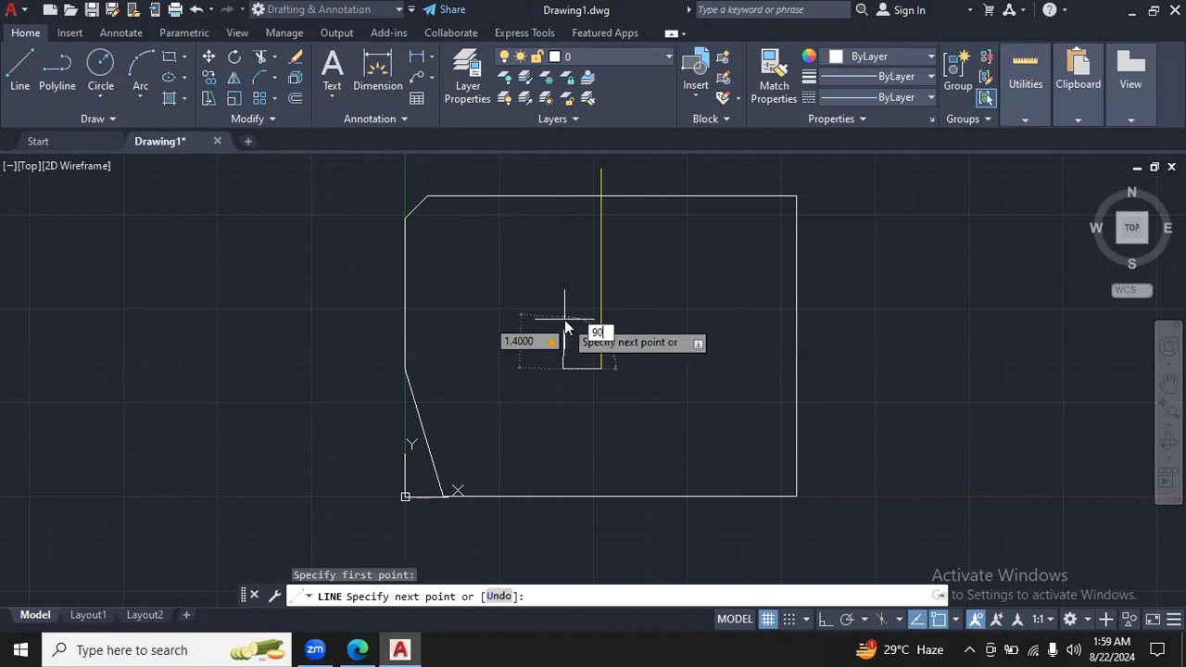
pyautogui.press('Return')
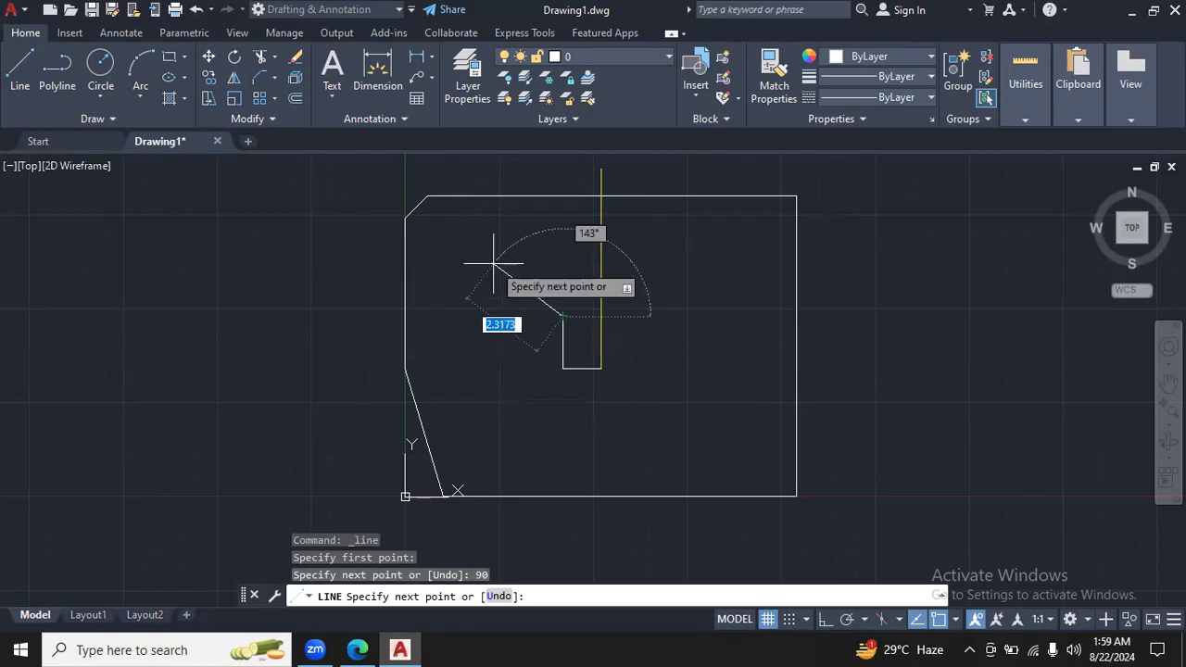
pyautogui.press('Escape')
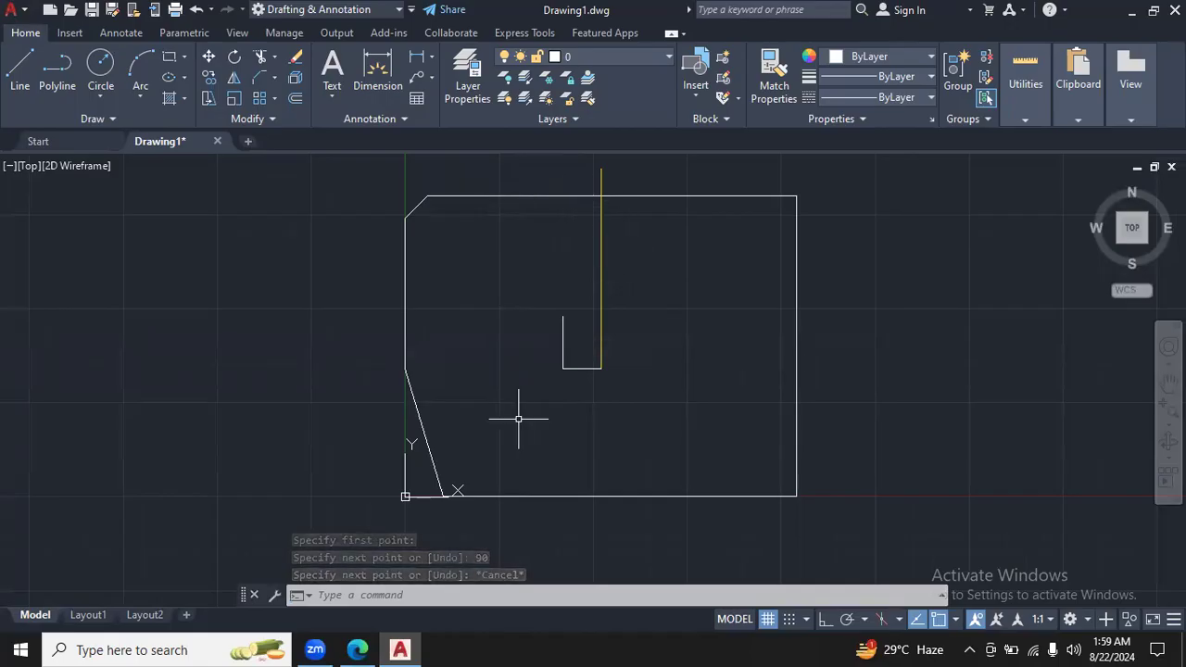
# Step: Delete the short vertical line rising from the left end of the notch base
pyautogui.click(364, 649)
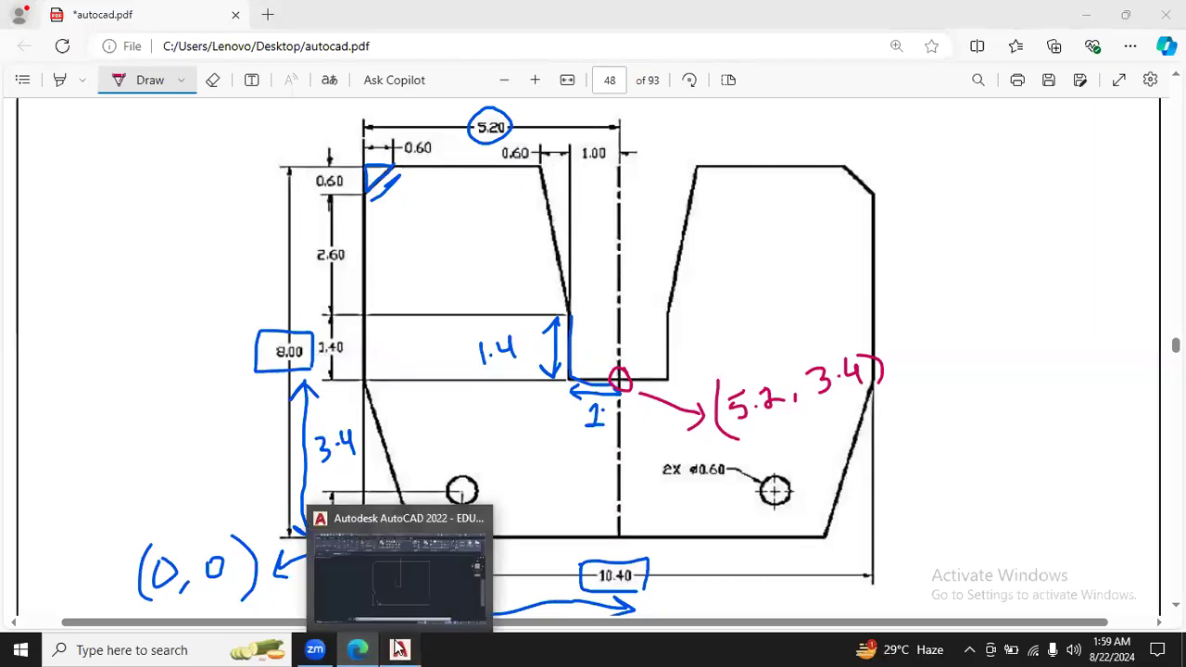
pyautogui.click(400, 650)
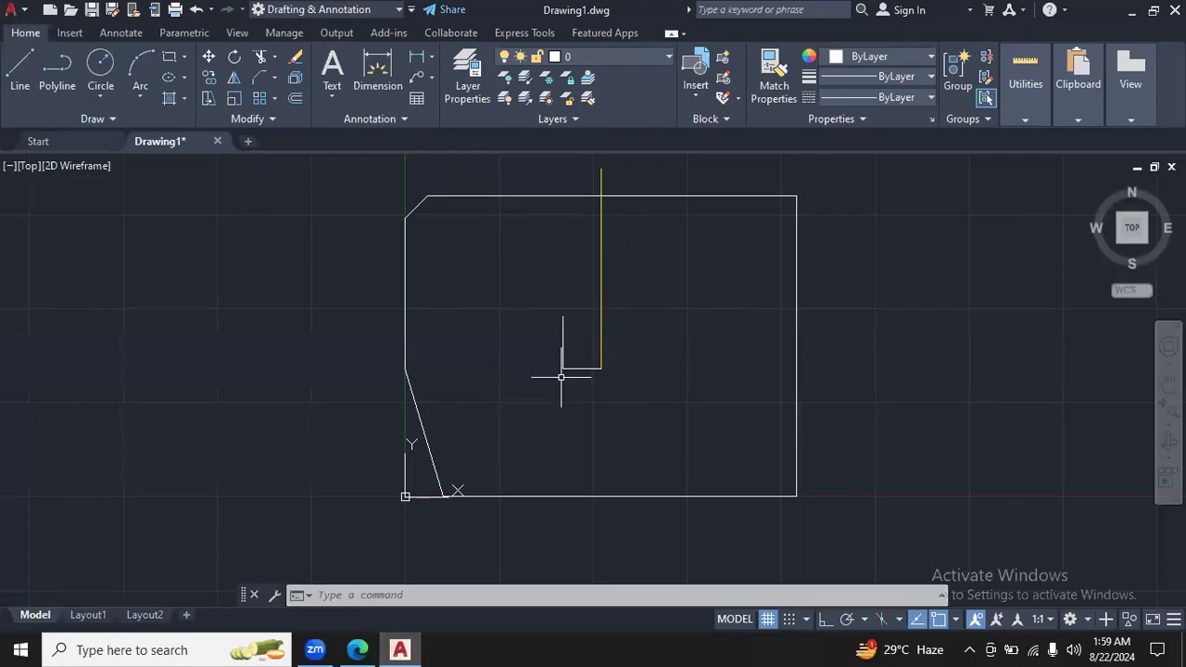
pyautogui.click(563, 339)
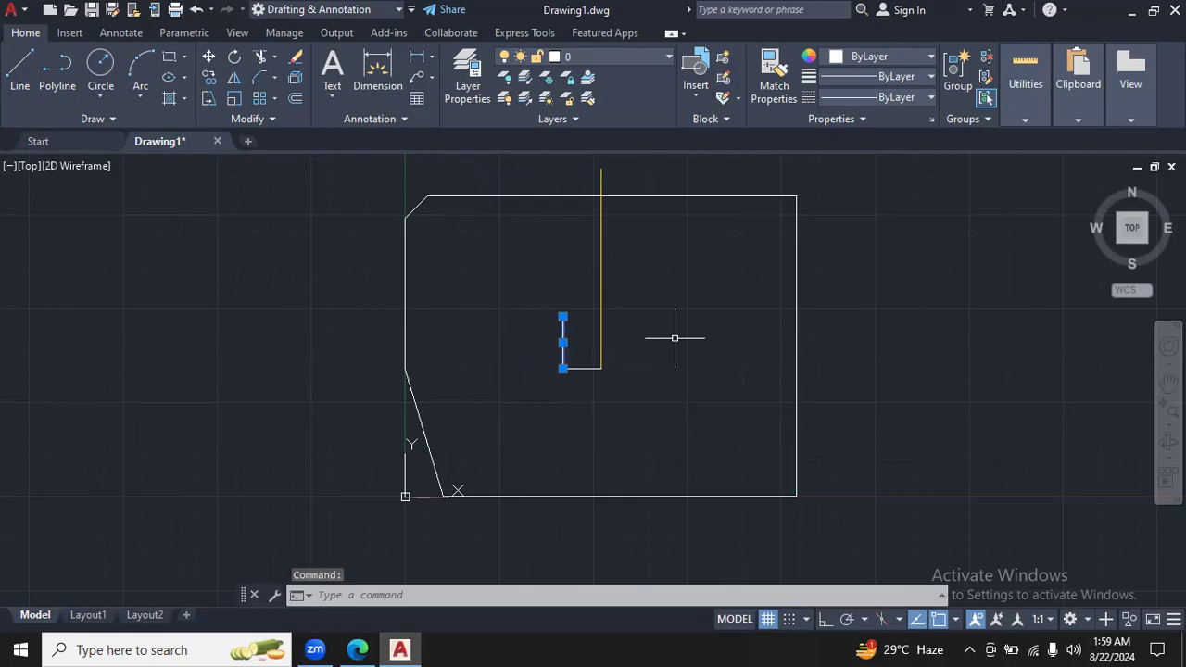
pyautogui.press('Delete')
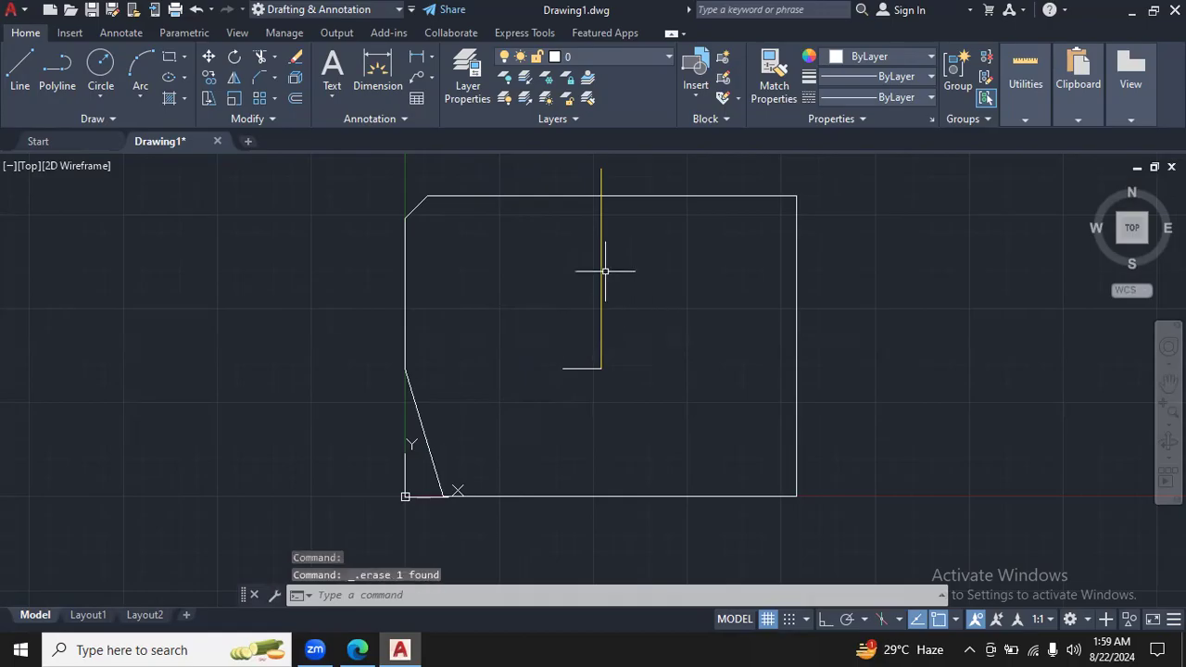
# Step: Offset the yellow centreline by 1 to its left side
pyautogui.click(295, 99)
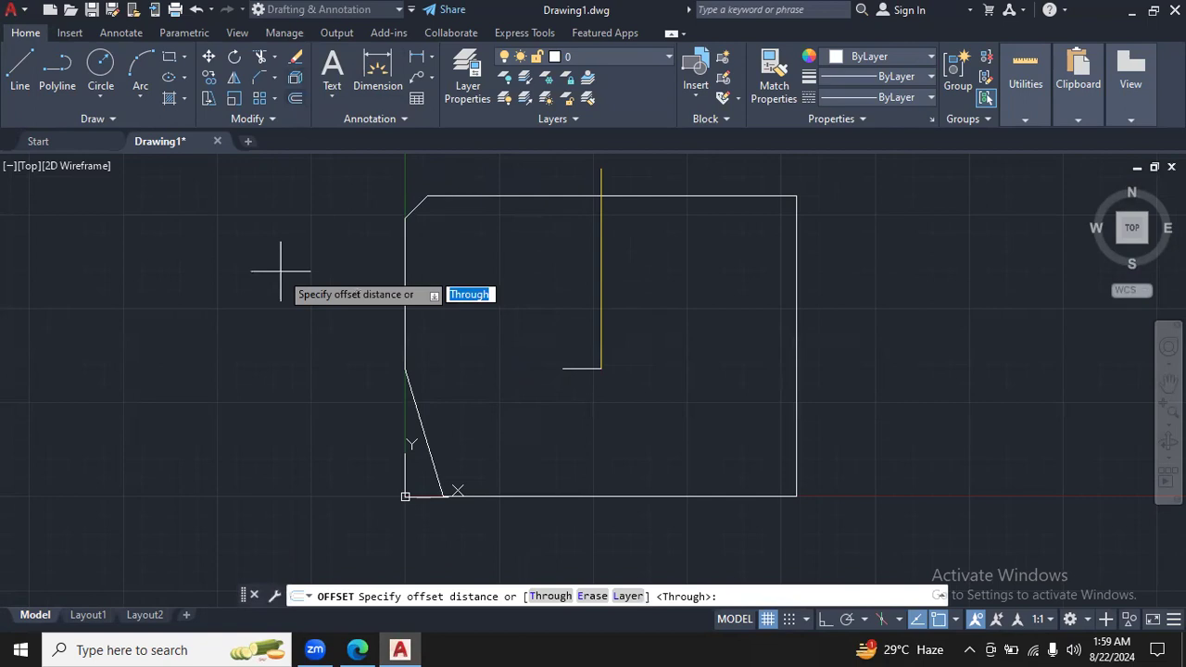
pyautogui.hotkey('alt', 'Tab')
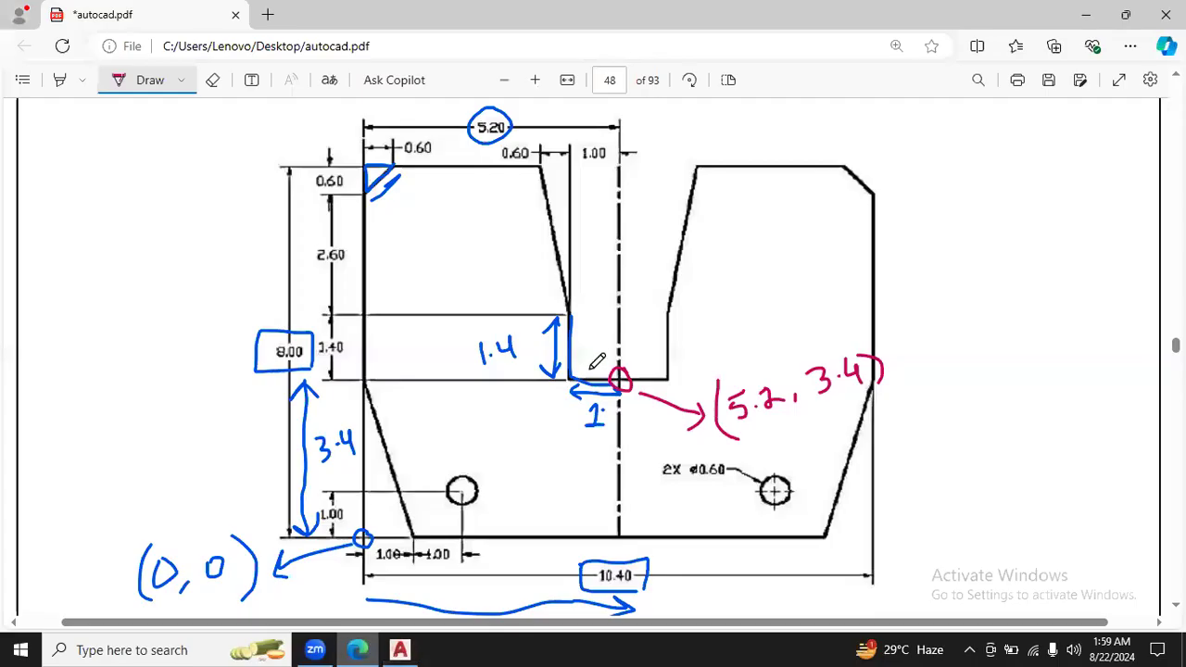
pyautogui.click(401, 650)
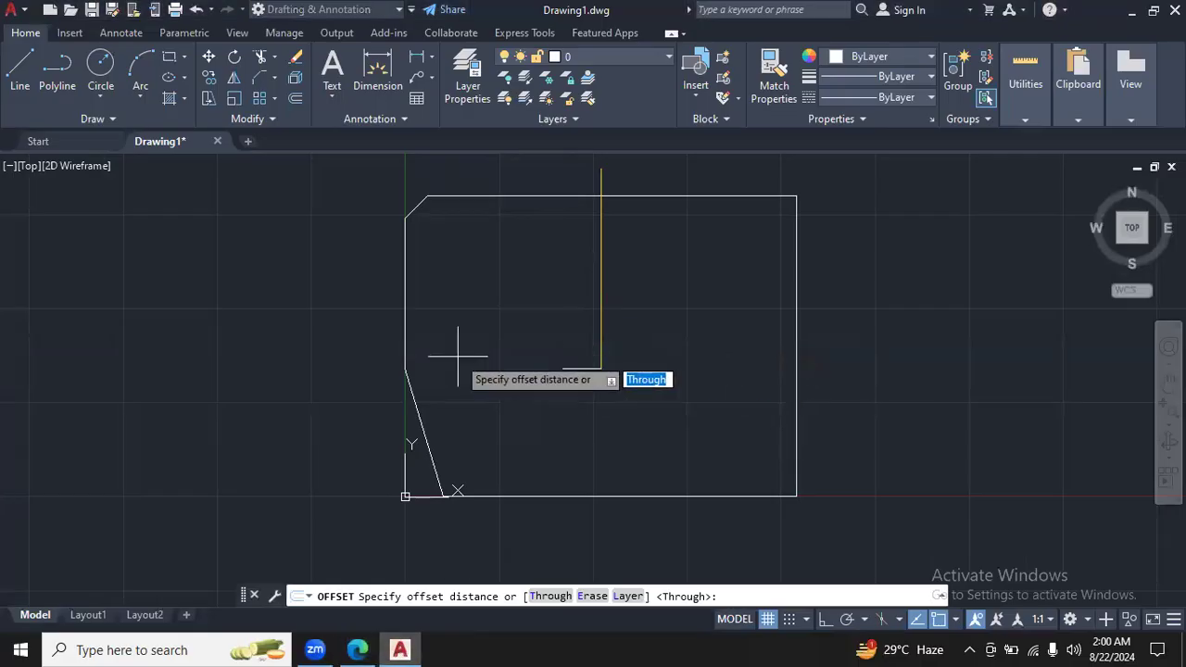
pyautogui.write('1')
pyautogui.press('Return')
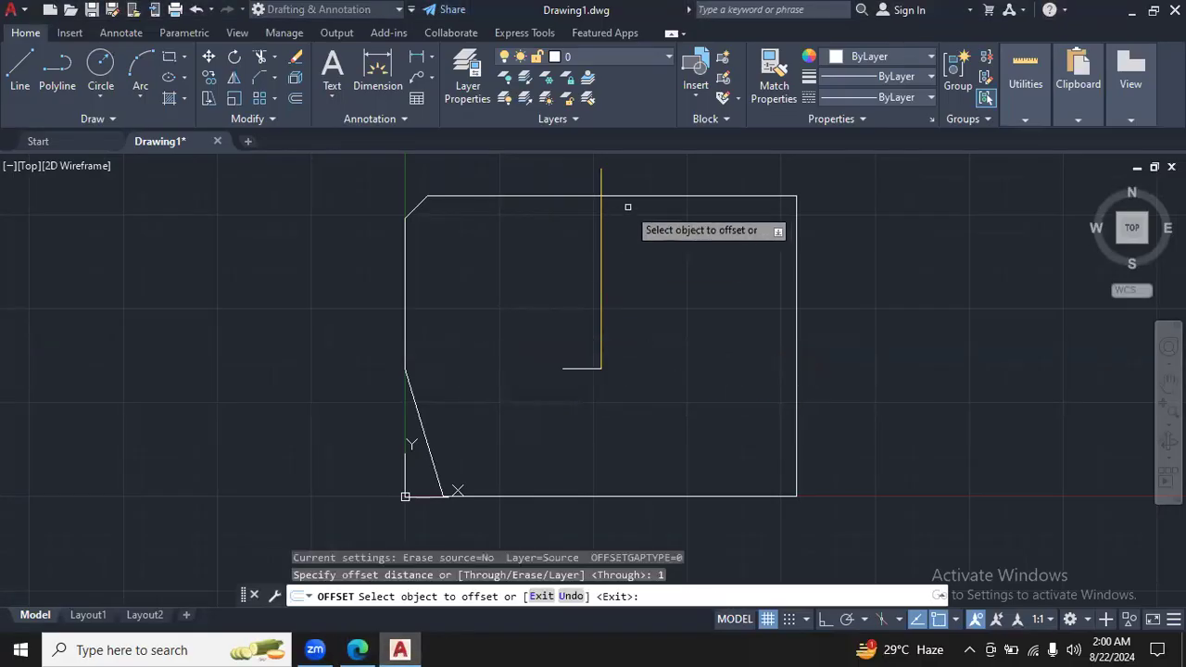
pyautogui.click(599, 238)
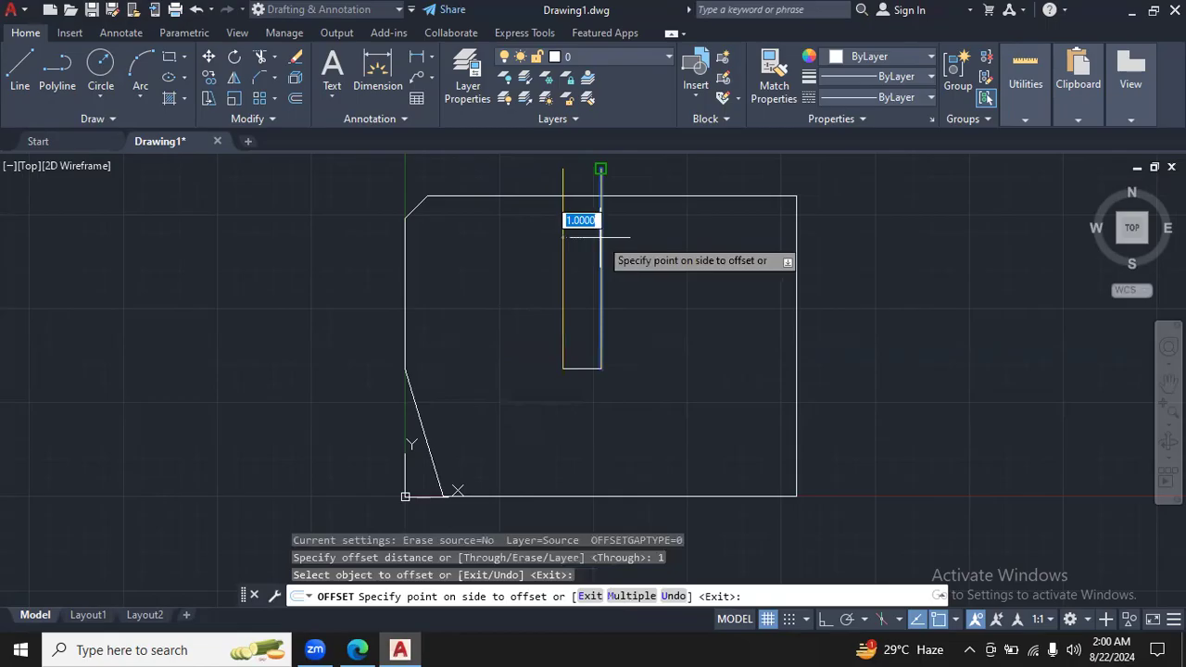
pyautogui.click(512, 250)
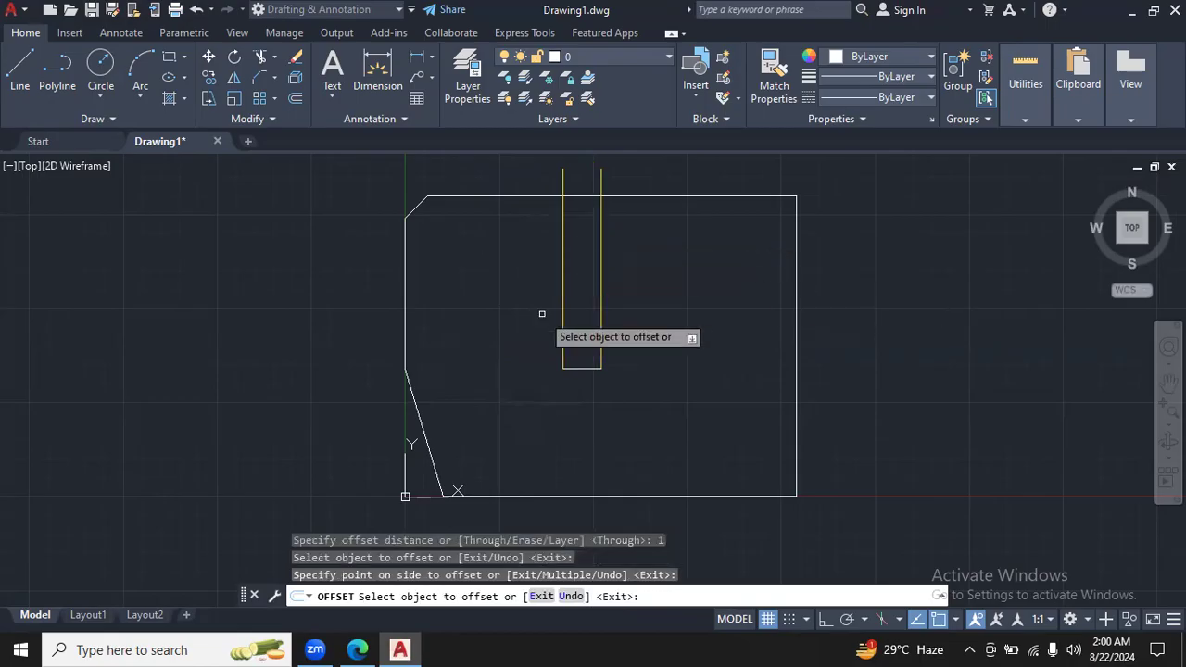
pyautogui.press('Escape')
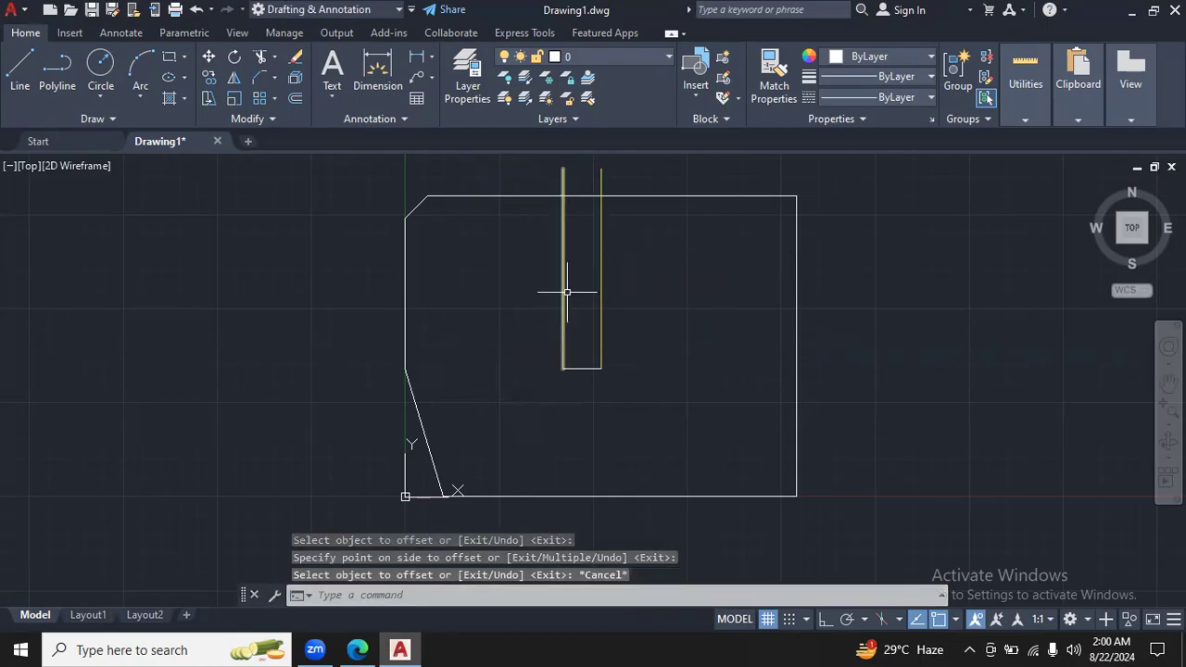
# Step: Change the colour of the offset line that forms the notch's left wall to white (255,255,255)
pyautogui.click(561, 290)
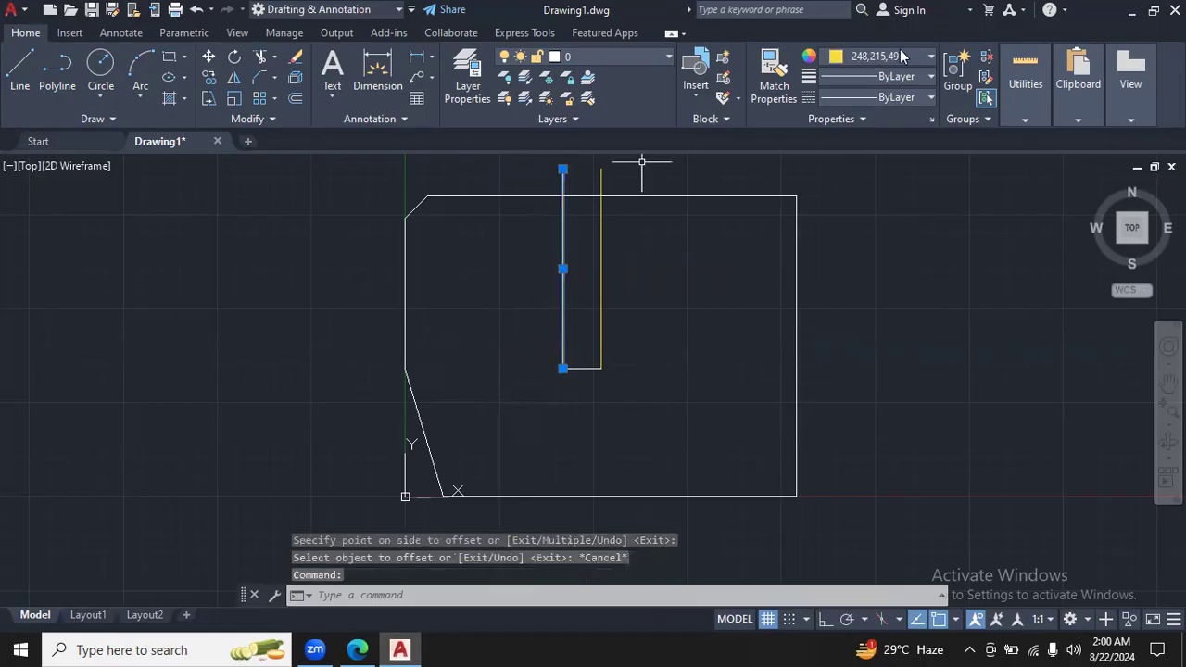
pyautogui.click(932, 57)
pyautogui.click(834, 197)
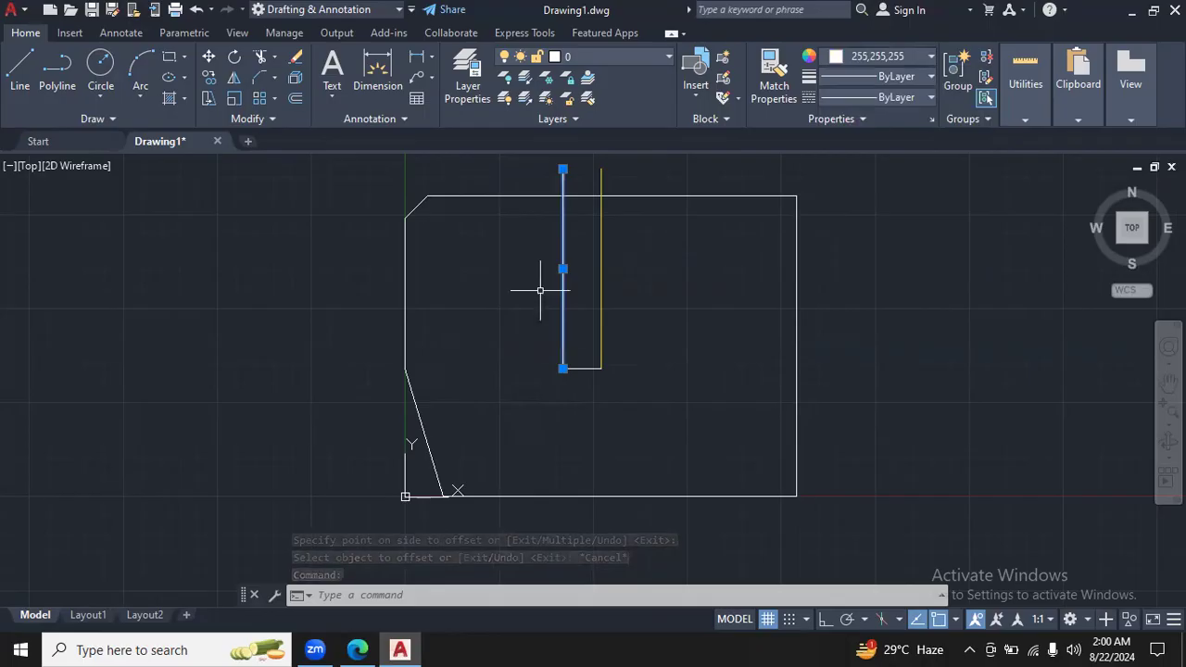
pyautogui.press('Escape')
pyautogui.press('Escape')
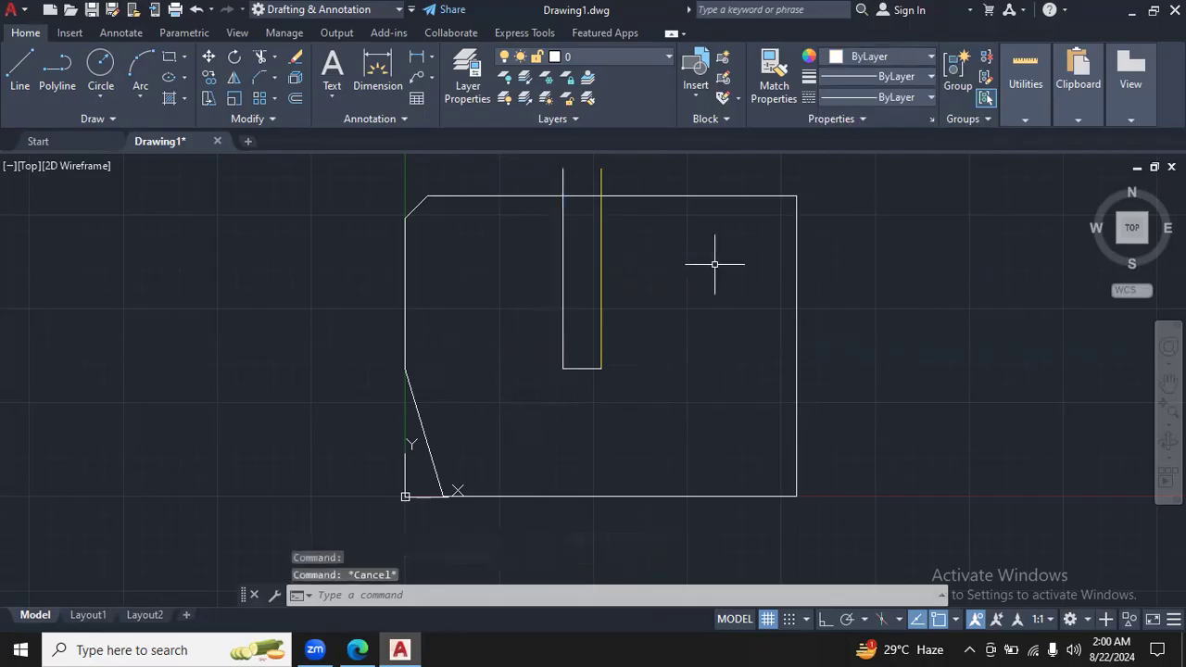
# Step: In the PDF in Edge, outline the notch's left taper triangle and circle its 0.60 dimension, then return to AutoCAD
pyautogui.click(357, 650)
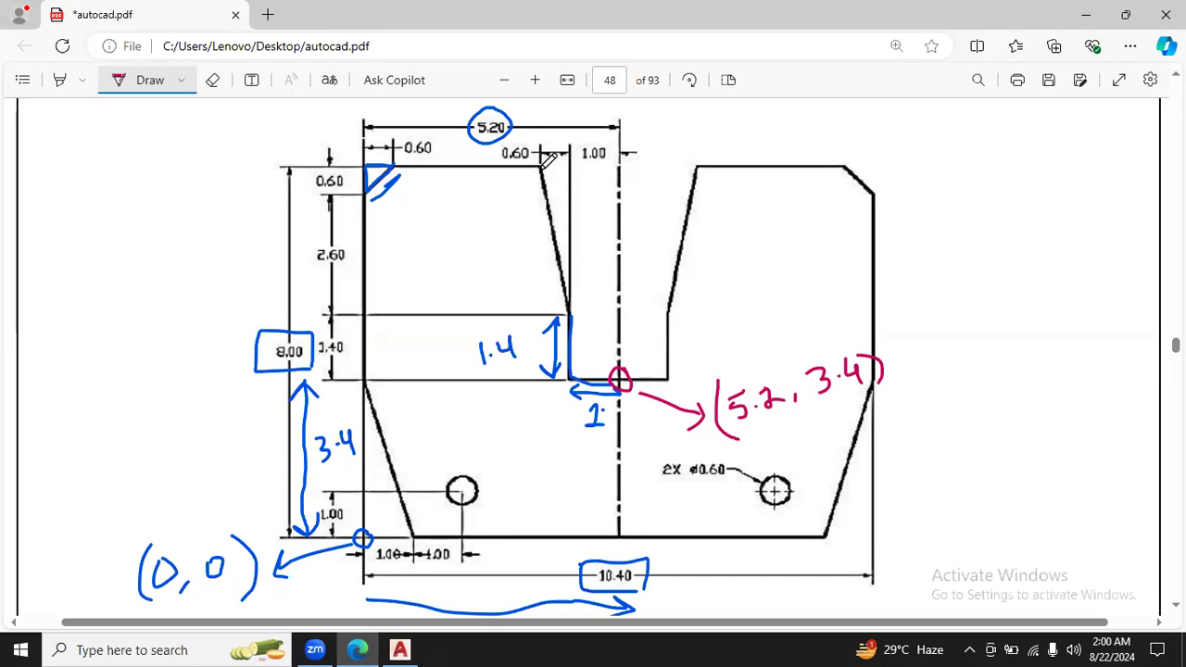
pyautogui.moveTo(543, 167)
pyautogui.mouseDown()
pyautogui.moveTo(567, 167)
pyautogui.moveTo(569, 302)
pyautogui.moveTo(543, 167)
pyautogui.mouseUp()
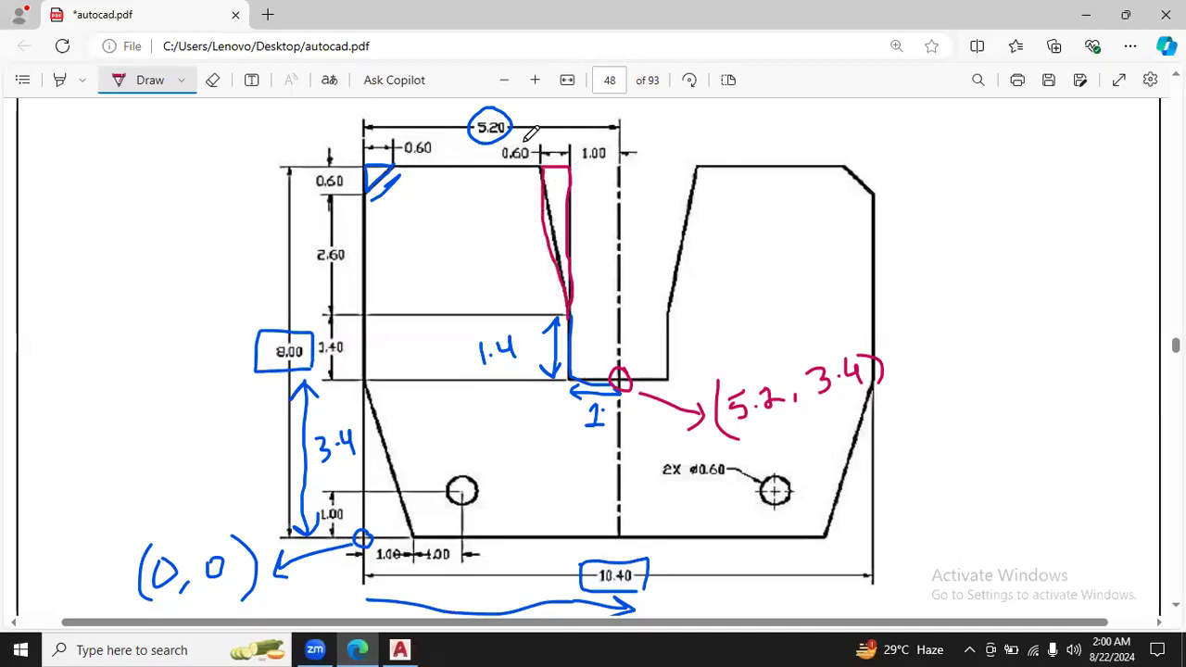
pyautogui.moveTo(509, 132)
pyautogui.mouseDown()
pyautogui.moveTo(499, 160)
pyautogui.moveTo(534, 169)
pyautogui.moveTo(541, 130)
pyautogui.moveTo(531, 126)
pyautogui.mouseUp()
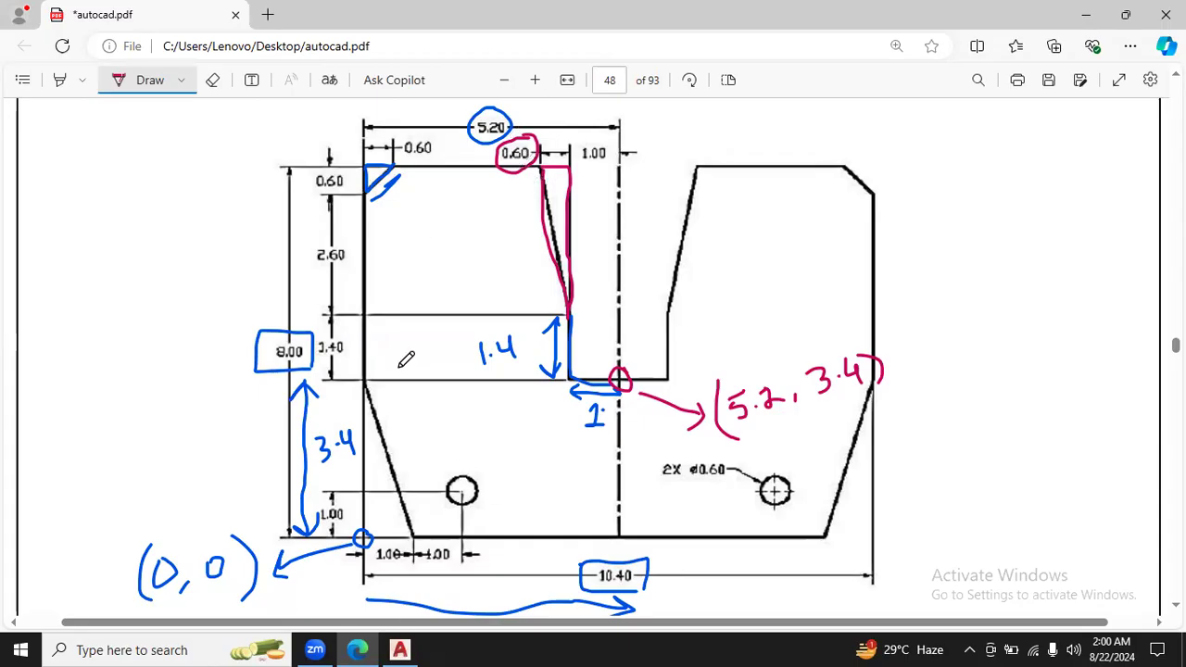
pyautogui.click(400, 649)
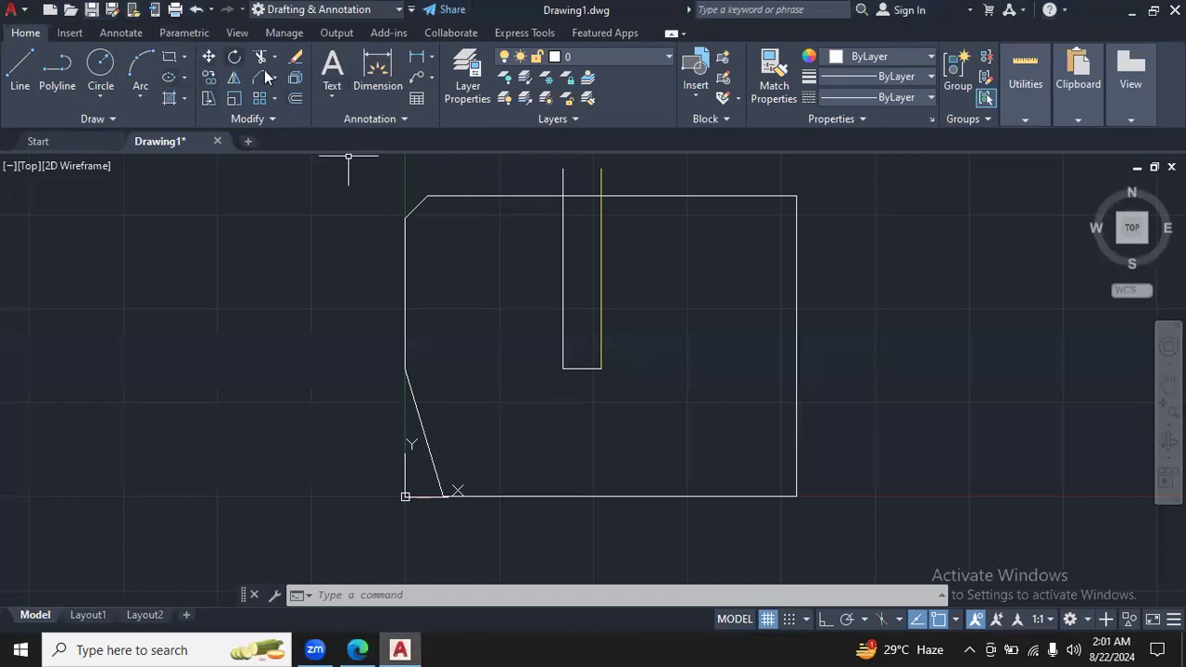
pyautogui.click(264, 76)
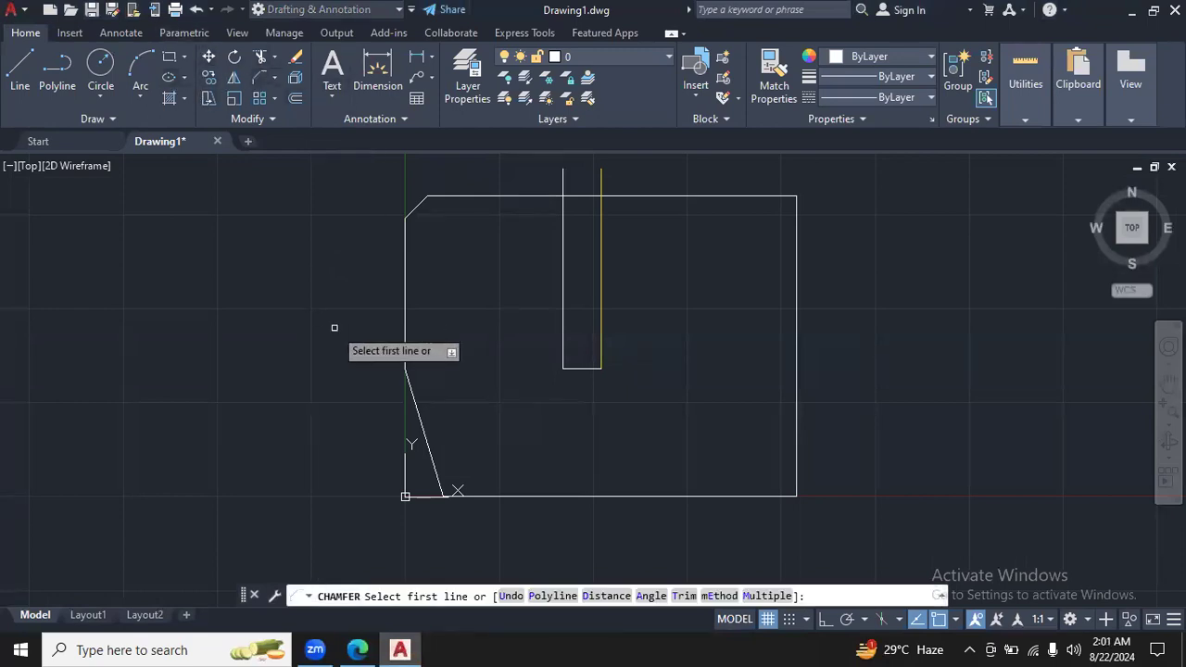
pyautogui.click(606, 595)
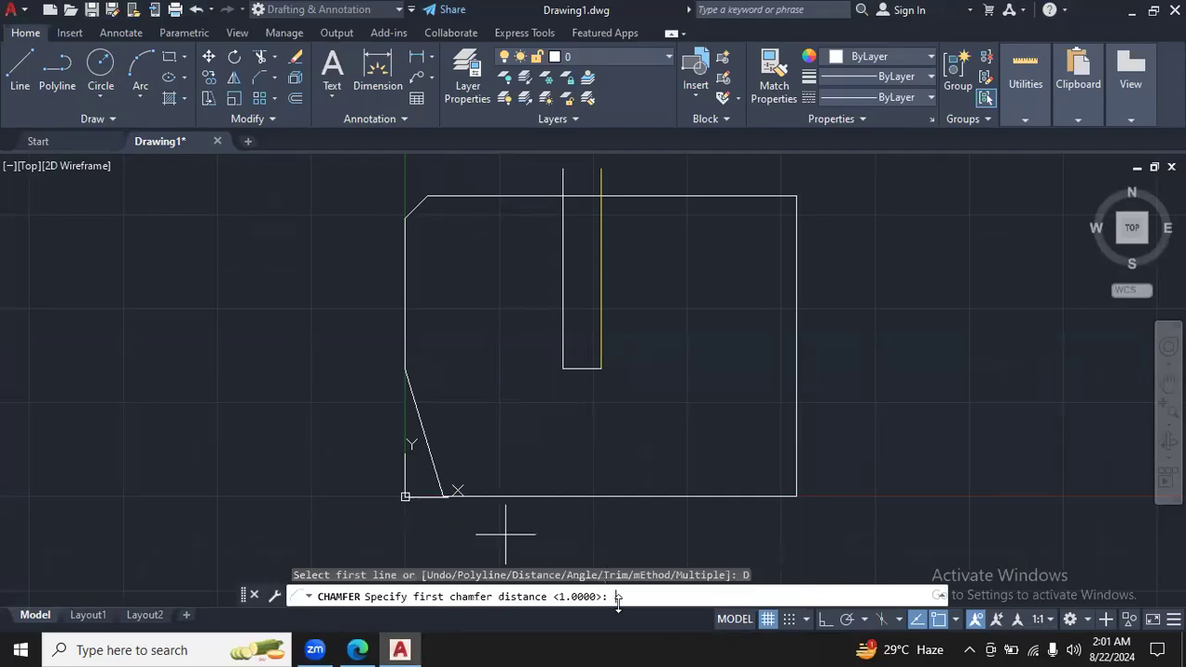
pyautogui.click(358, 649)
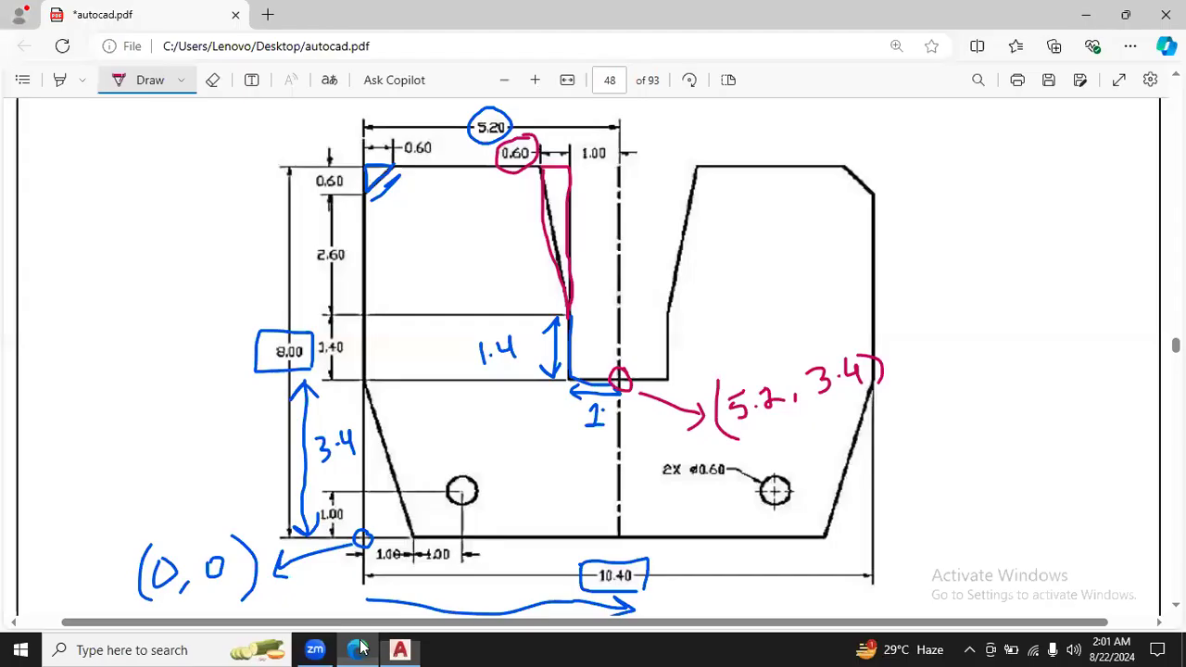
pyautogui.click(411, 648)
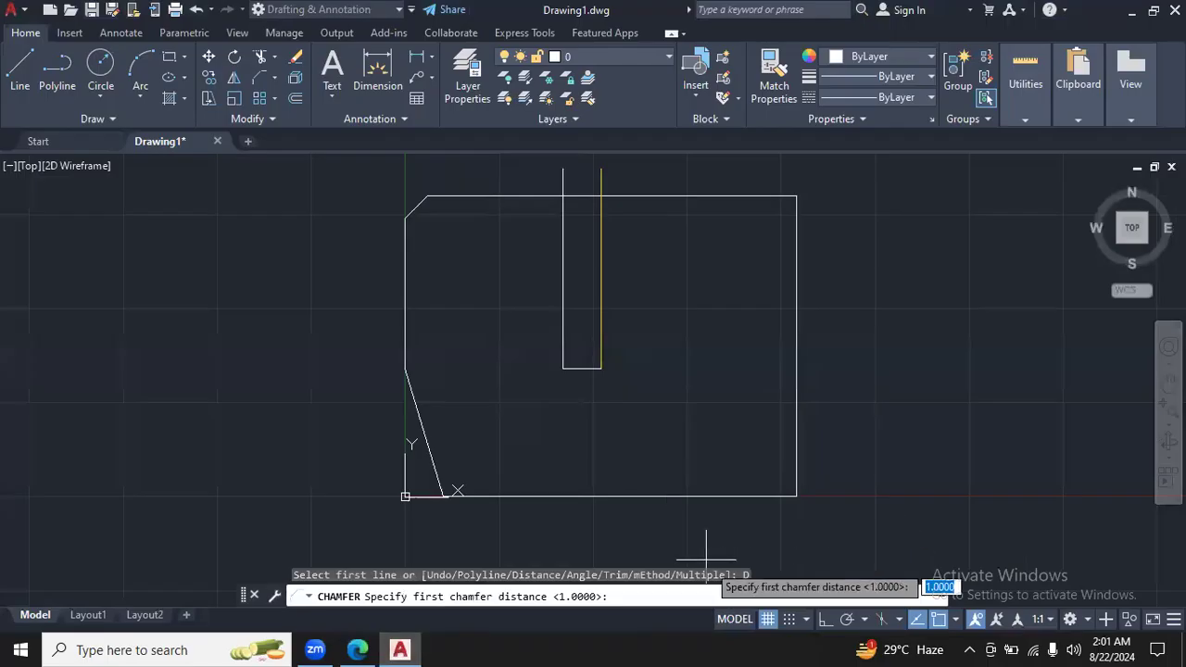
pyautogui.write('0.6')
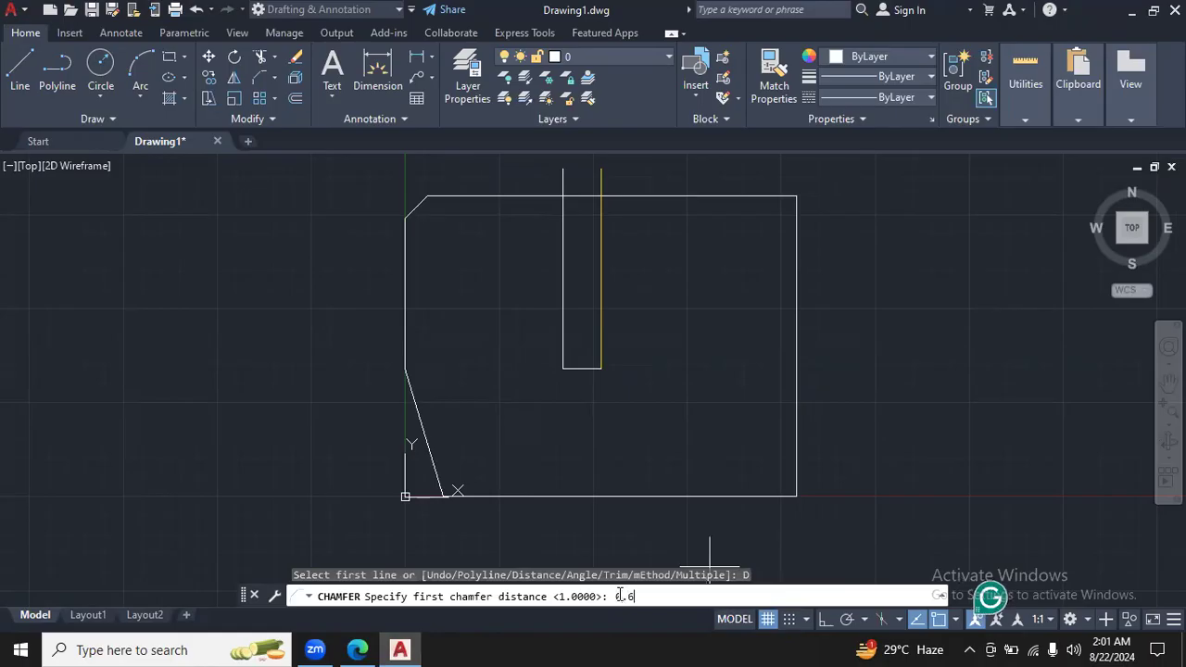
pyautogui.press('Return')
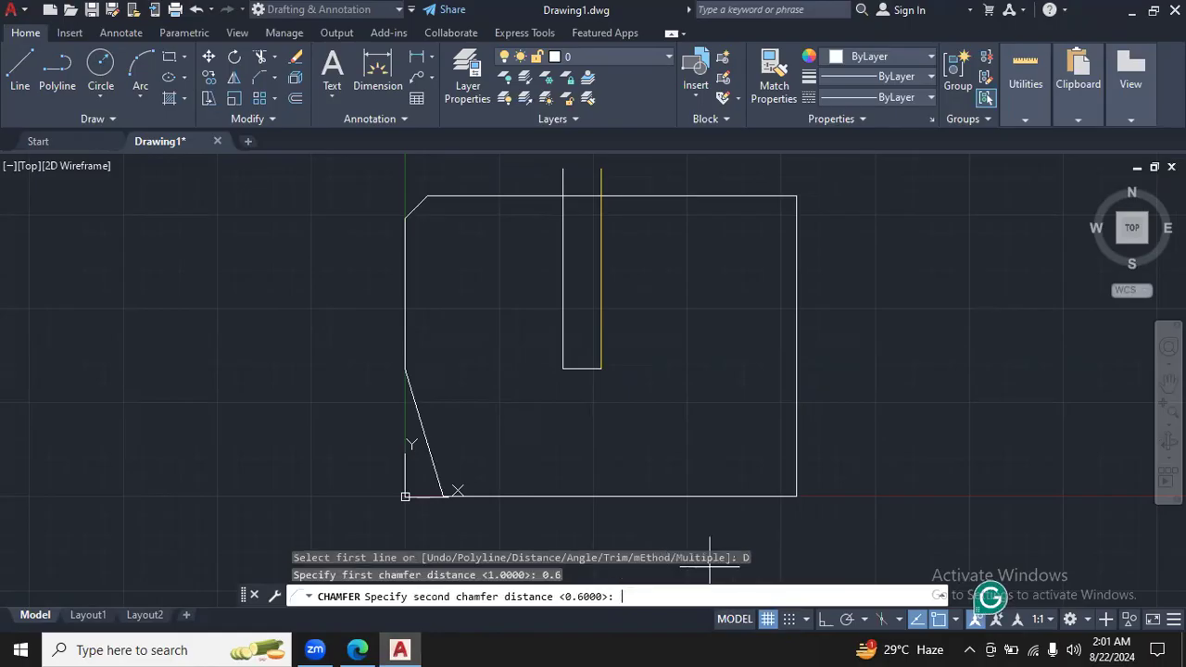
pyautogui.write('3.2')
pyautogui.press('Return')
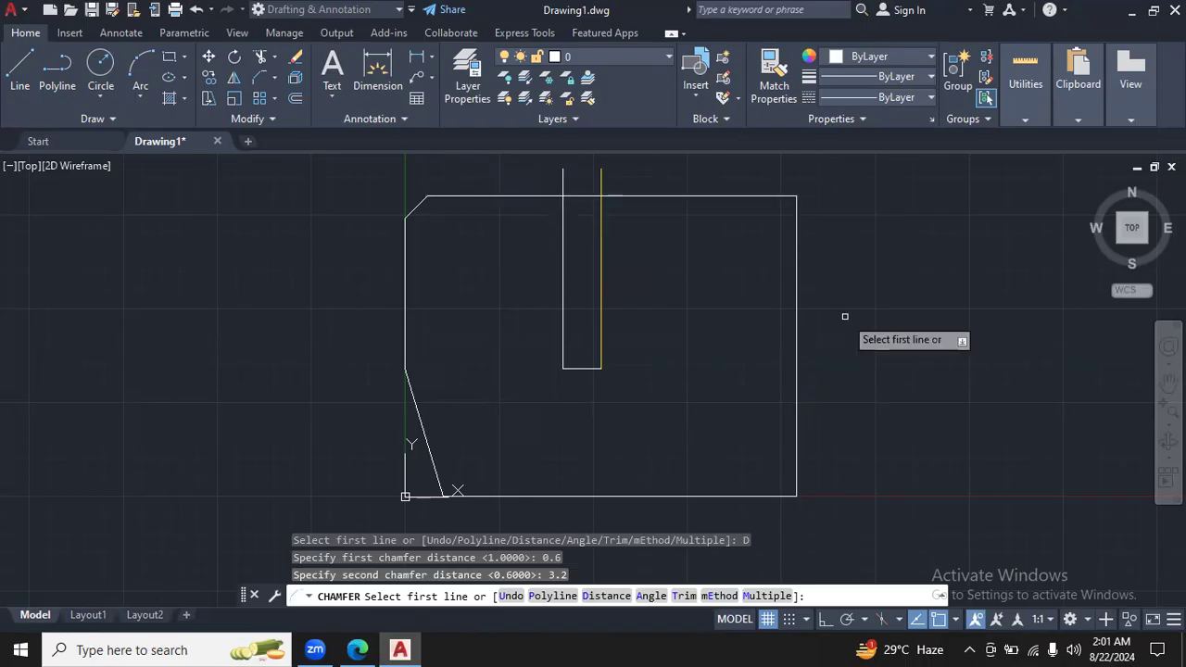
pyautogui.press('Escape')
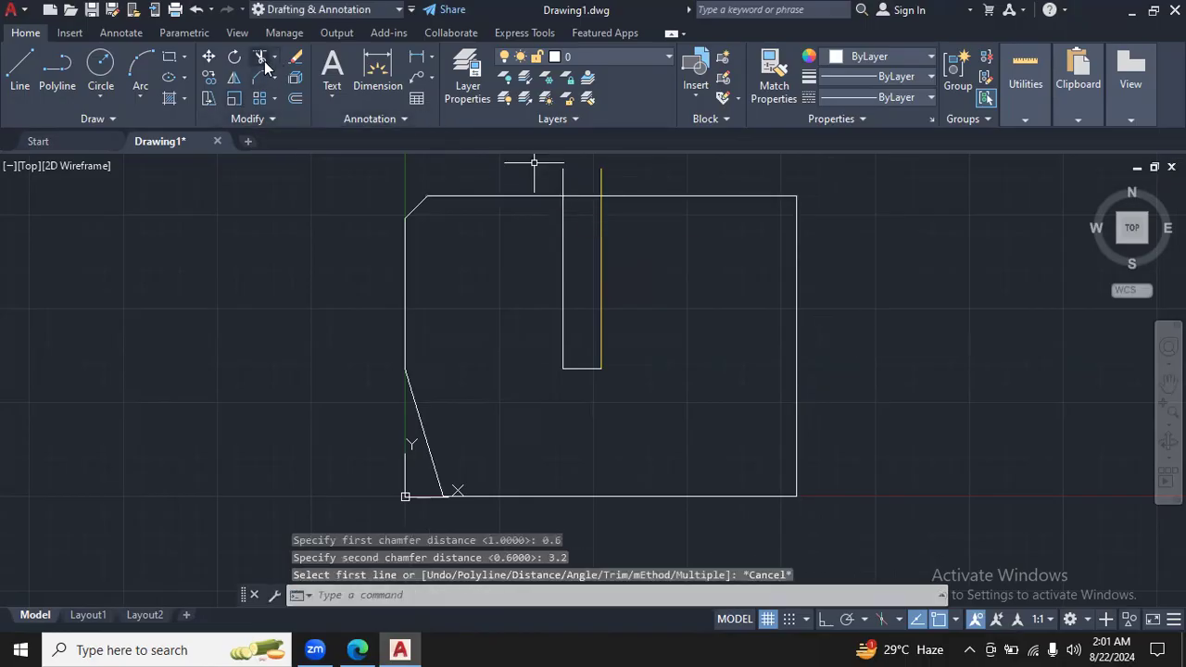
# Step: Trim the notch's left wall above the plate and the plate's top edge between that wall and the yellow centreline
pyautogui.write('tr')
pyautogui.press('Return')
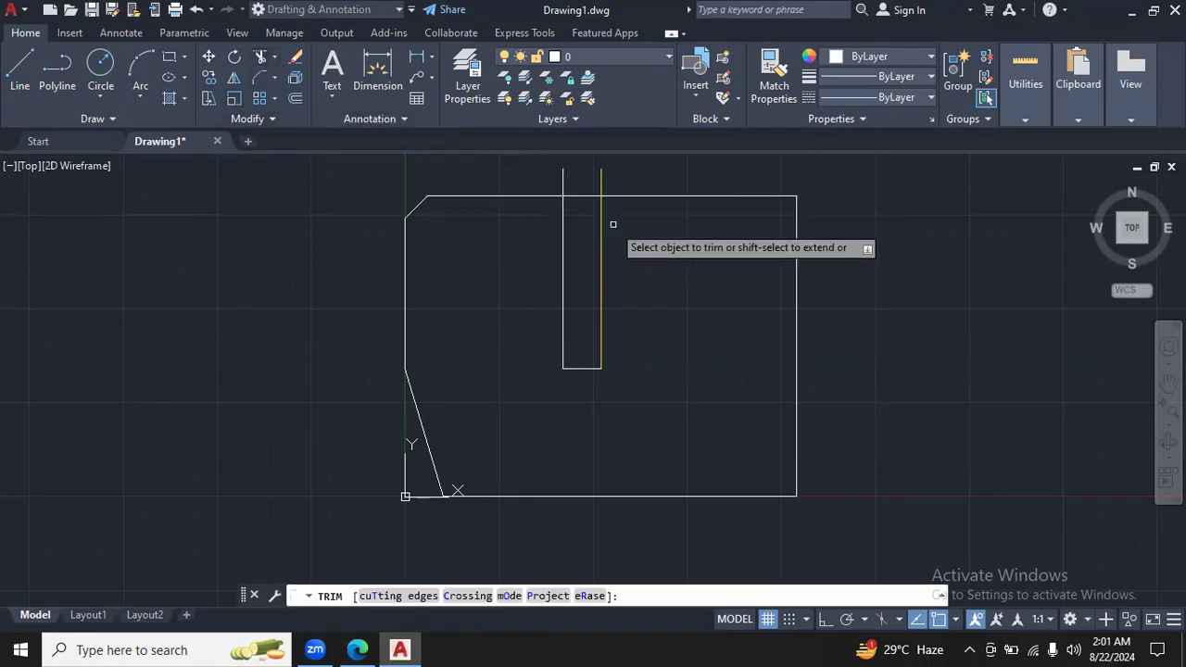
pyautogui.click(564, 181)
pyautogui.click(603, 182)
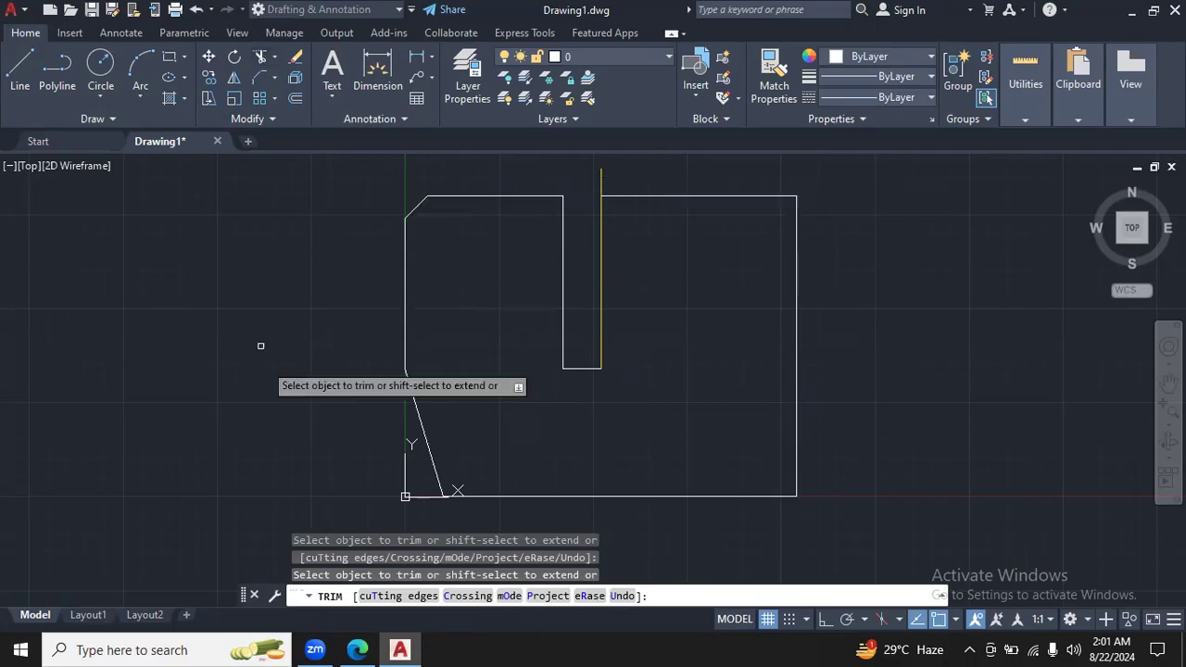
pyautogui.press('Escape')
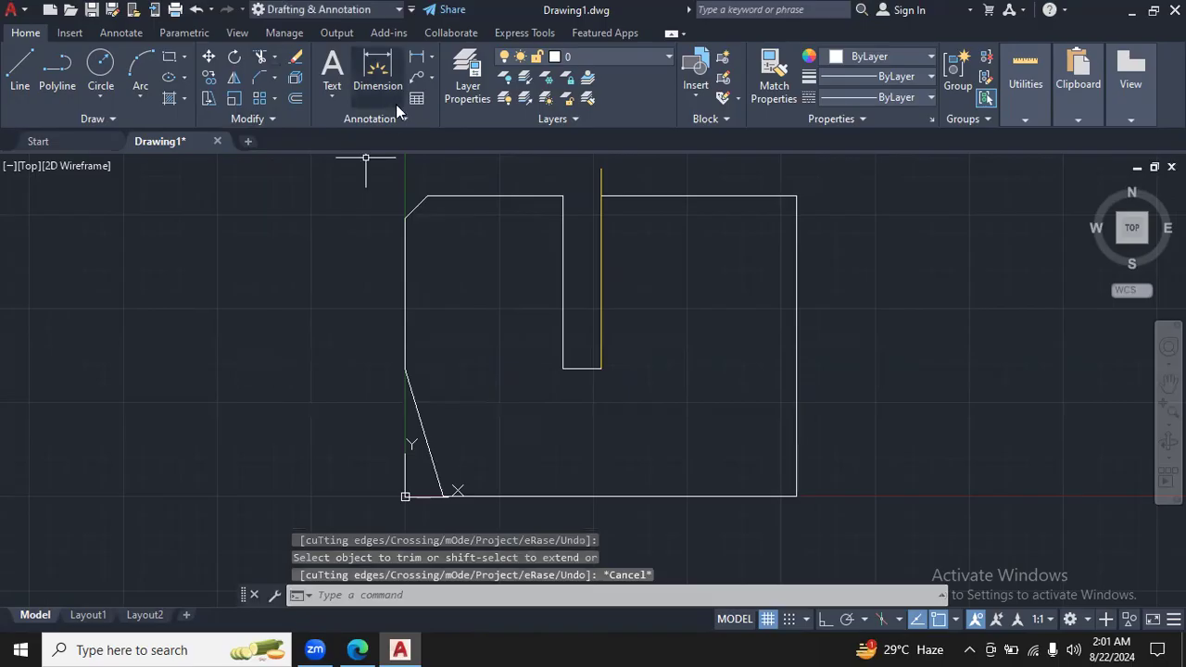
# Step: Chamfer the corner between the plate's top edge and the notch's left wall with distances 0.6 and 3.2
pyautogui.click(357, 649)
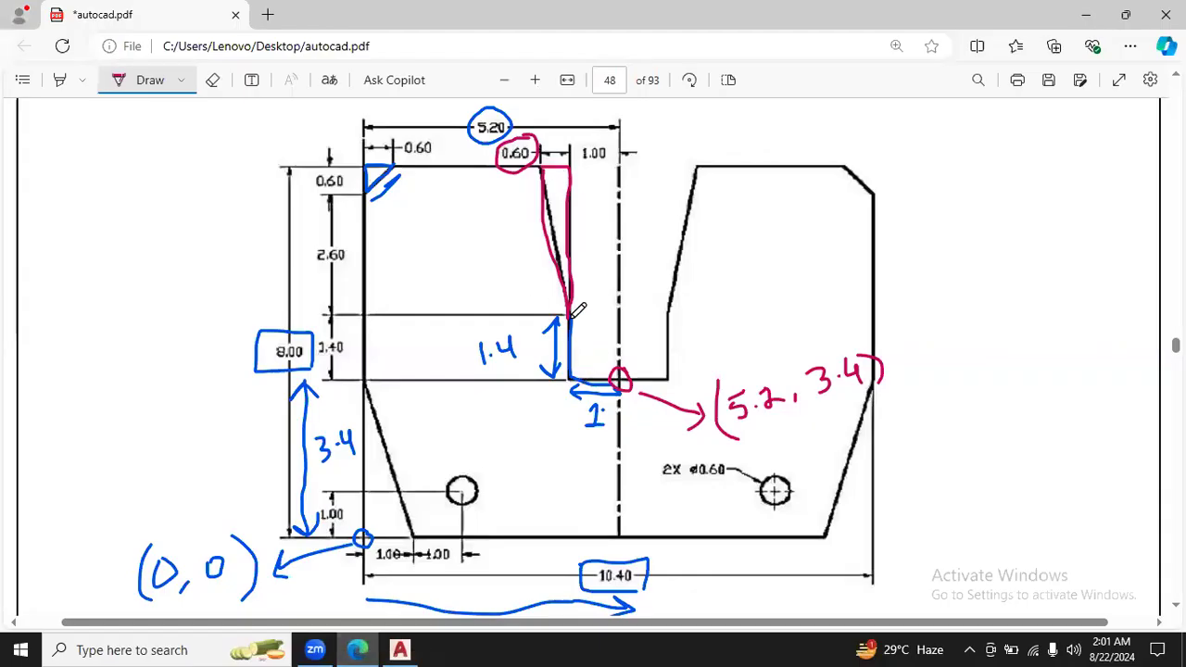
pyautogui.click(400, 650)
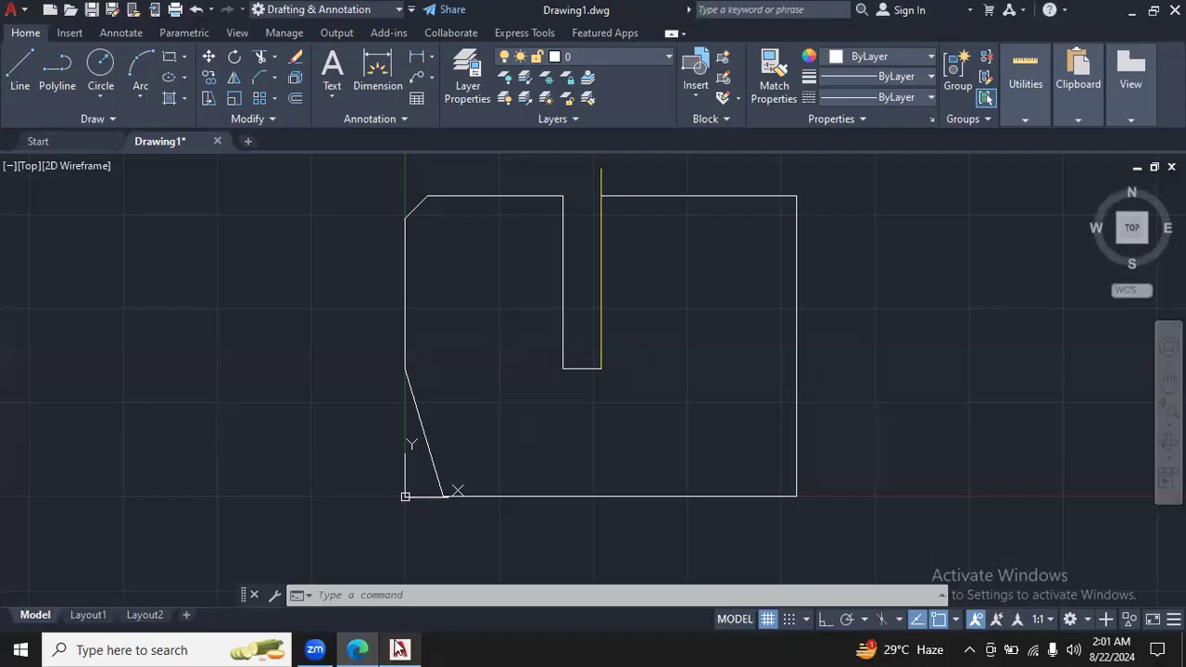
pyautogui.click(260, 77)
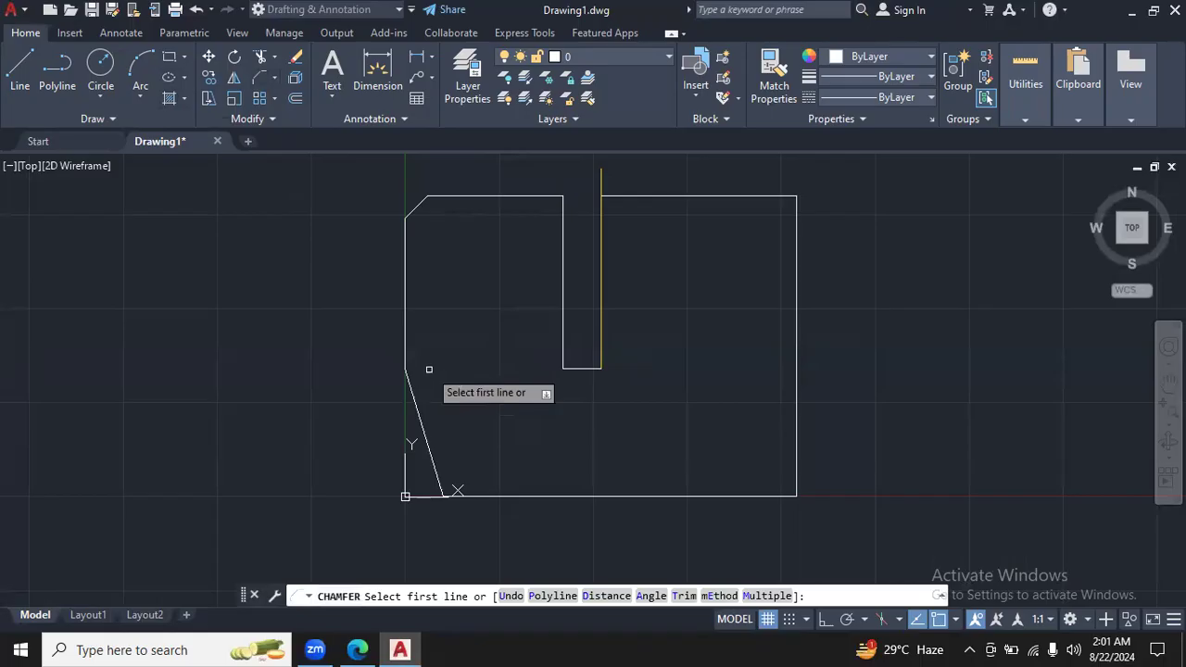
pyautogui.write('d')
pyautogui.press('Return')
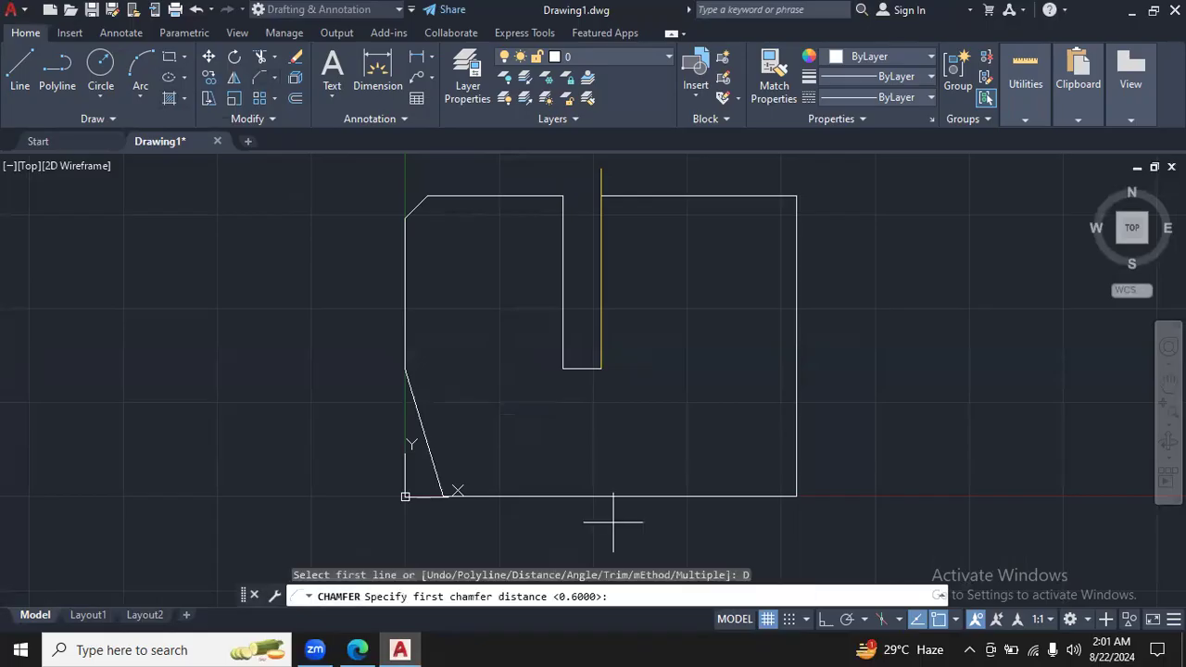
pyautogui.press('Return')
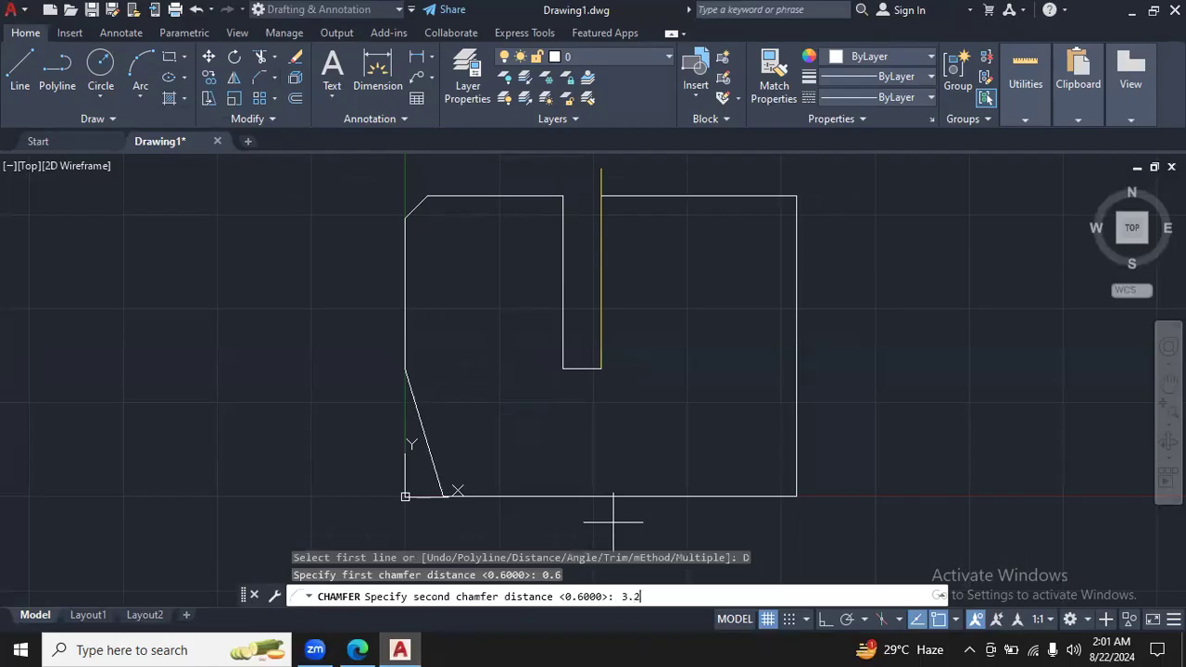
pyautogui.press('Return')
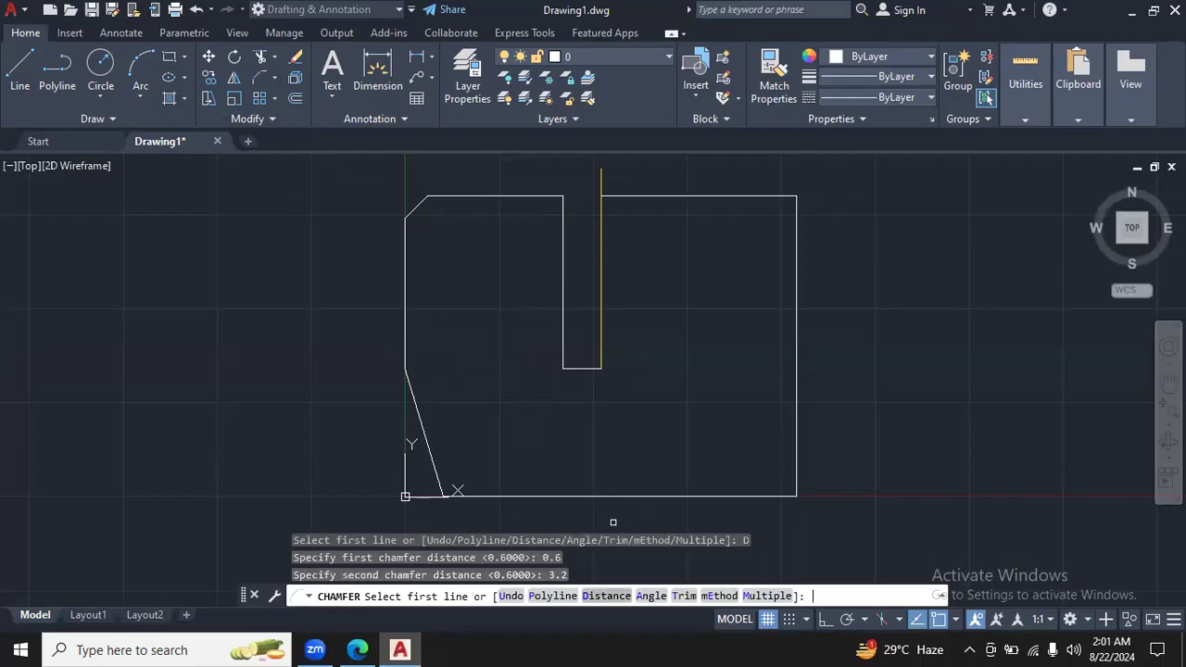
pyautogui.click(543, 196)
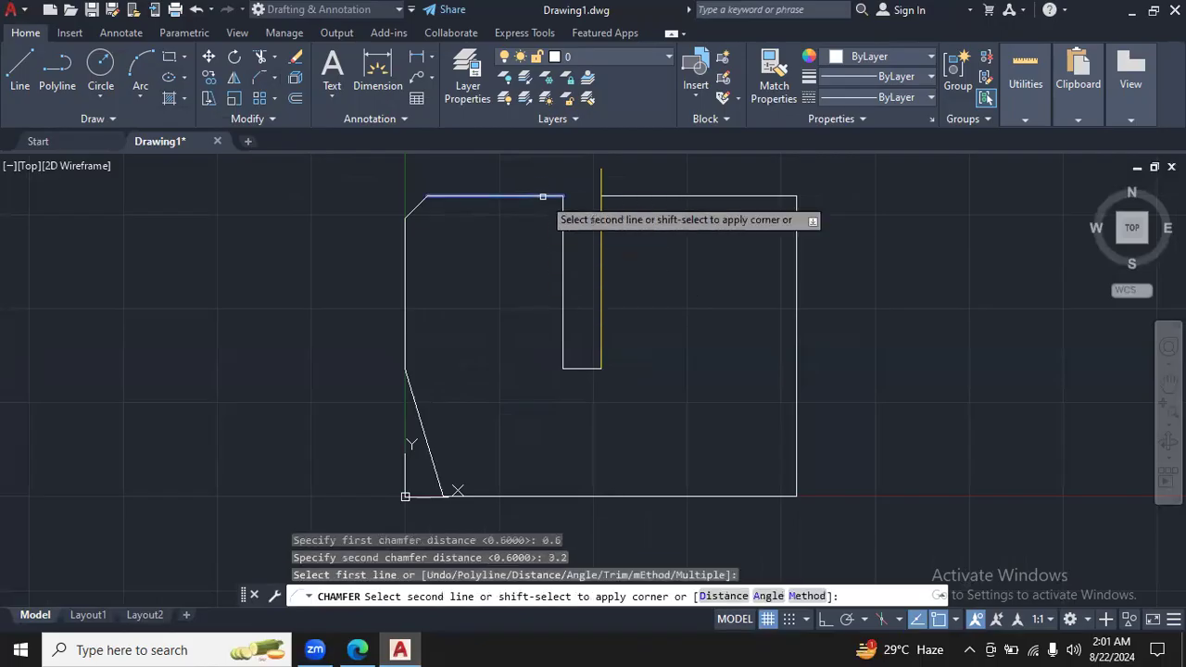
pyautogui.click(564, 257)
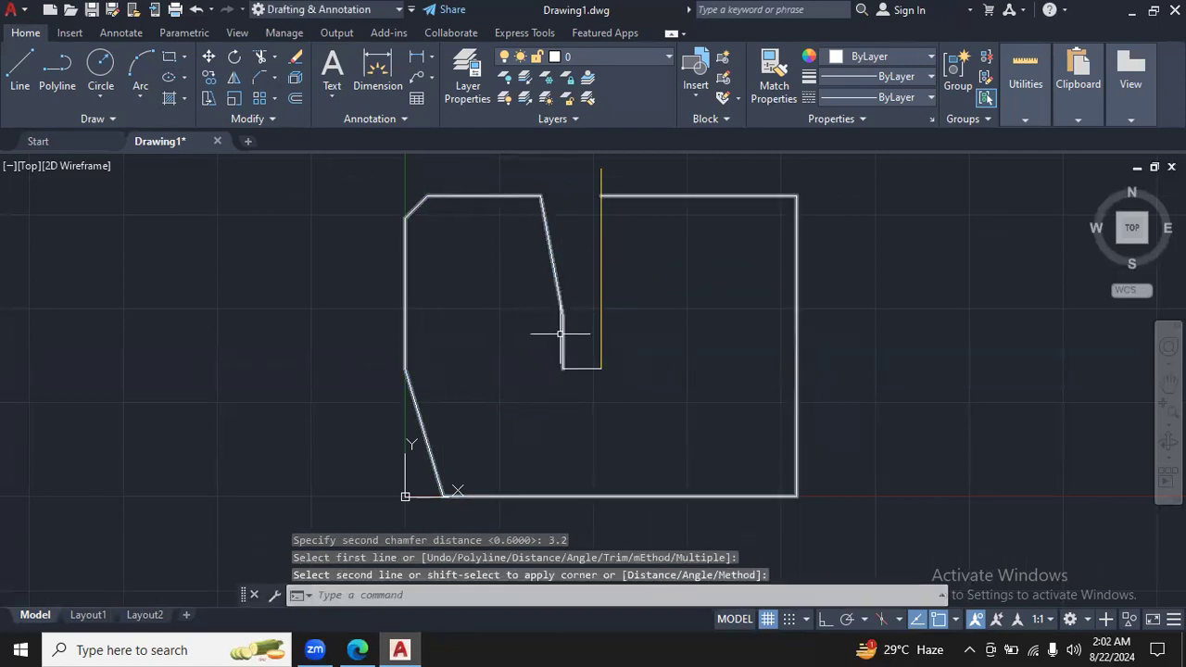
# Step: Switch to the PDF in Edge and, in green, label the left hole's centre (2,1) and mark the 2X Ø0.60 callout
pyautogui.click(357, 649)
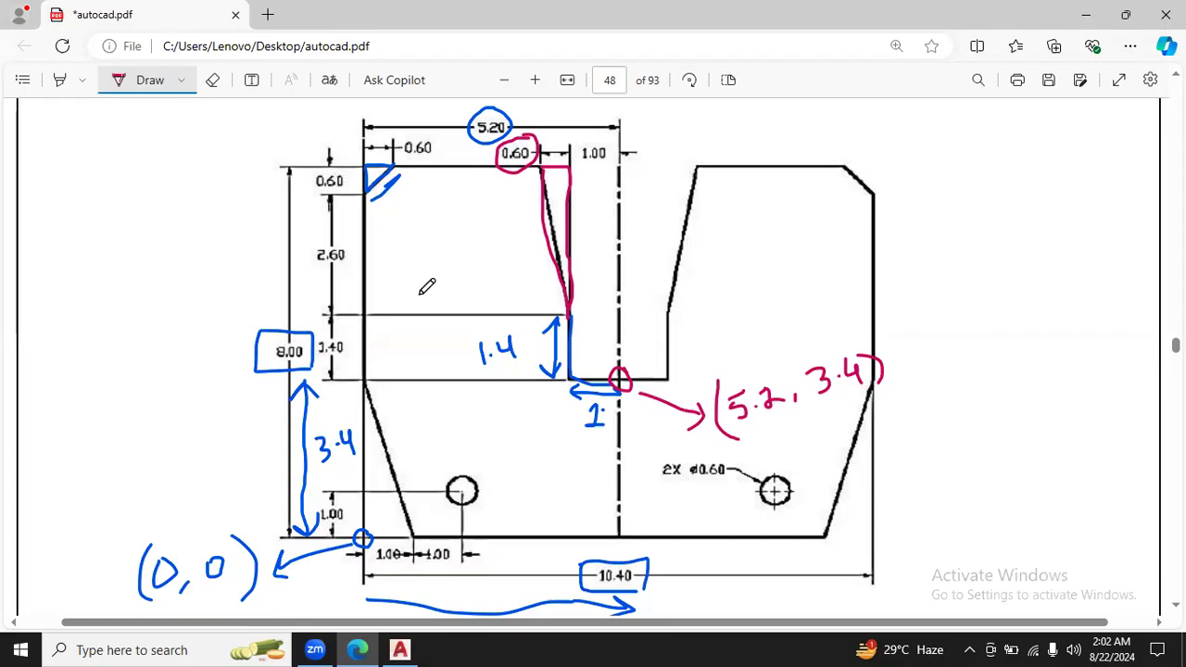
pyautogui.click(181, 81)
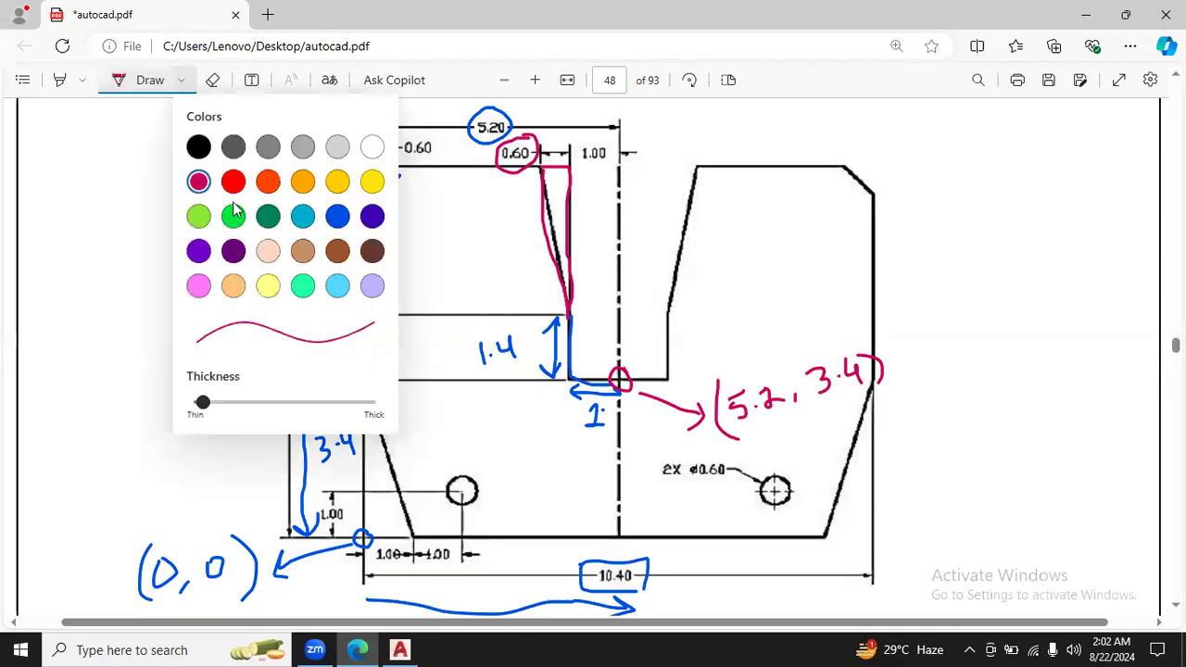
pyautogui.click(233, 216)
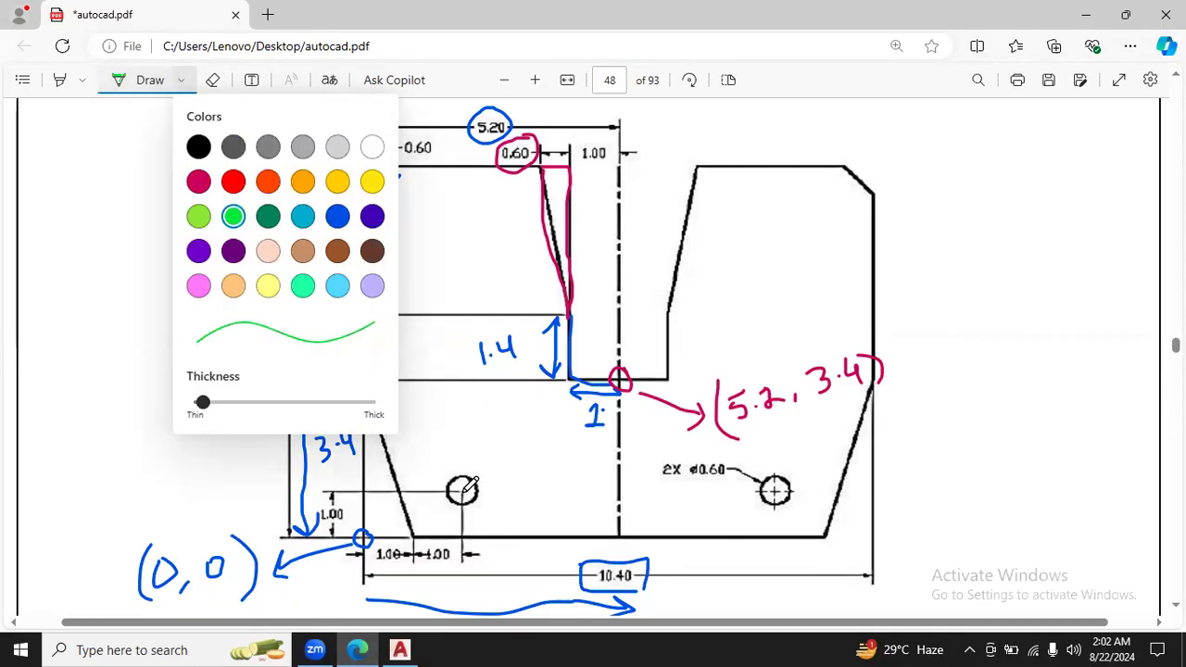
pyautogui.click(466, 490)
pyautogui.moveTo(464, 481)
pyautogui.mouseDown()
pyautogui.moveTo(464, 444)
pyautogui.moveTo(474, 448)
pyautogui.mouseUp()
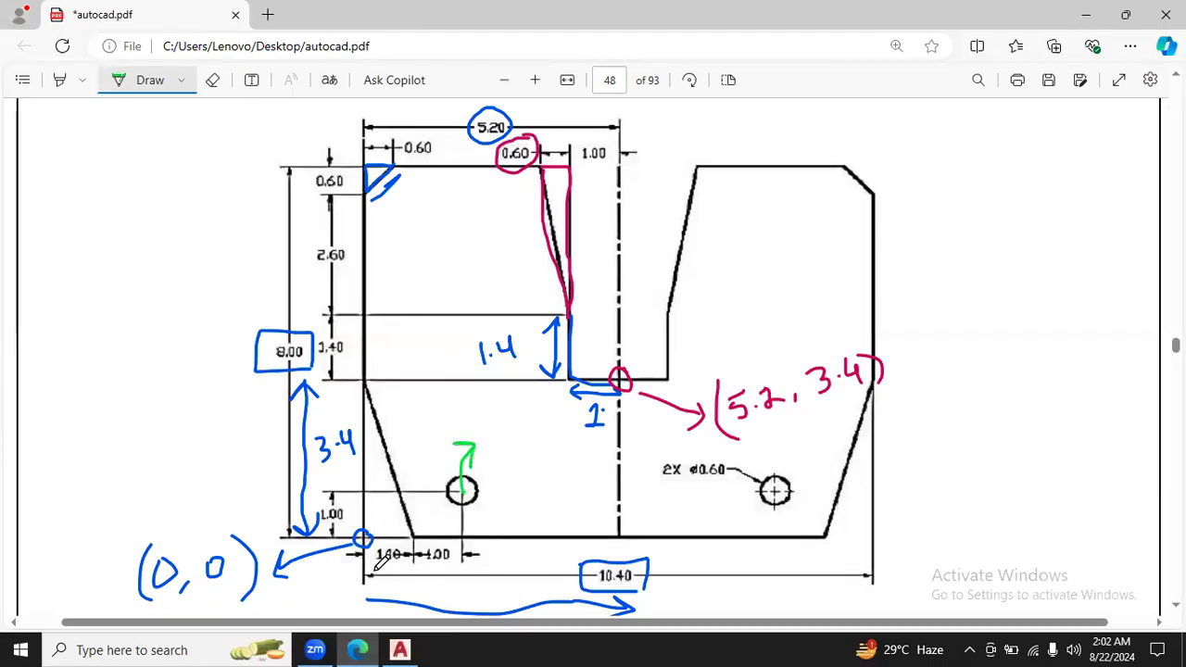
pyautogui.moveTo(492, 431)
pyautogui.mouseDown()
pyautogui.moveTo(489, 445)
pyautogui.moveTo(508, 454)
pyautogui.mouseUp()
pyautogui.moveTo(482, 415); pyautogui.dragTo(474, 463)
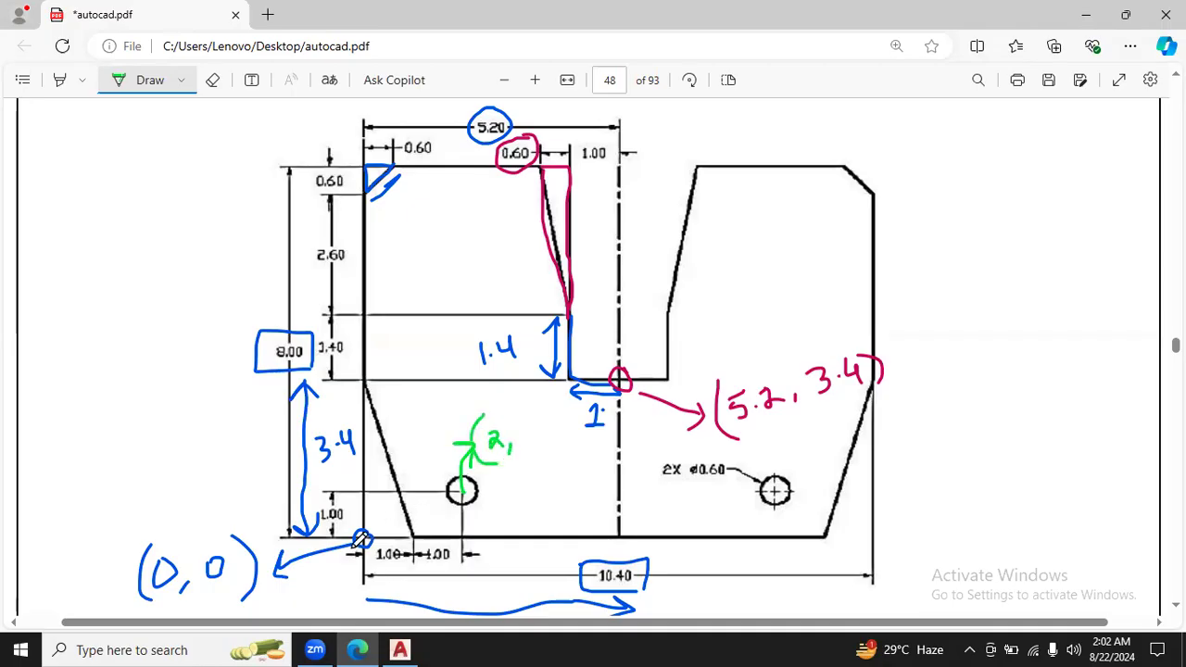
pyautogui.moveTo(539, 400); pyautogui.dragTo(551, 455)
pyautogui.moveTo(670, 446)
pyautogui.mouseDown()
pyautogui.moveTo(710, 498)
pyautogui.moveTo(741, 454)
pyautogui.mouseUp()
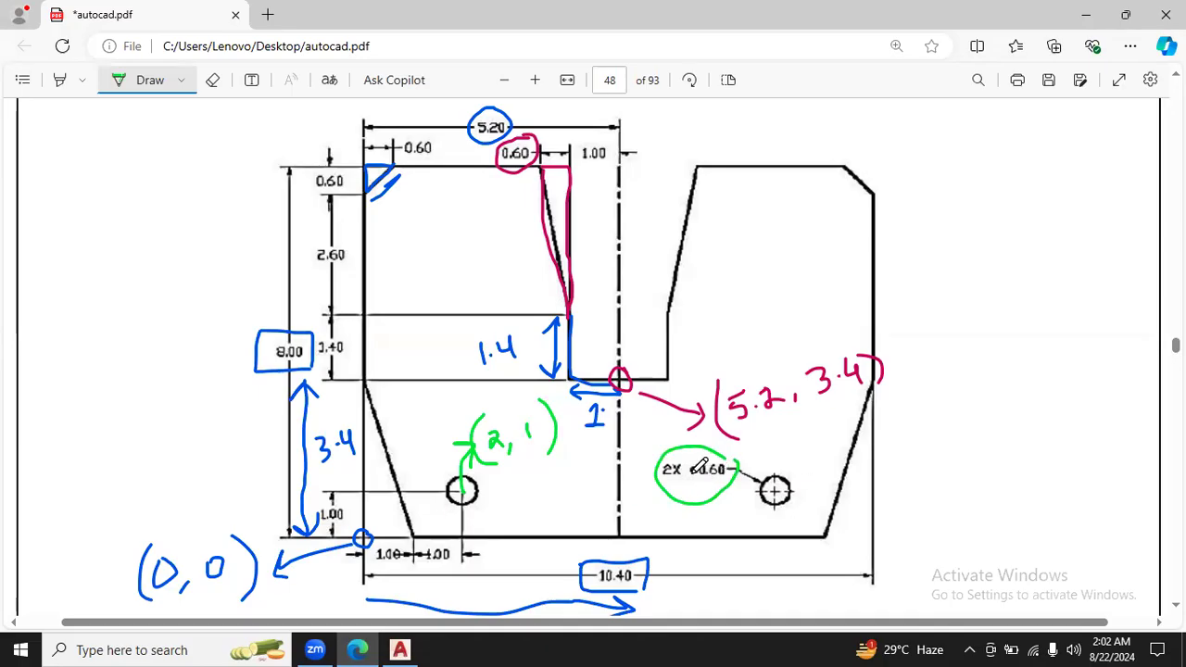
pyautogui.moveTo(693, 481); pyautogui.dragTo(732, 476)
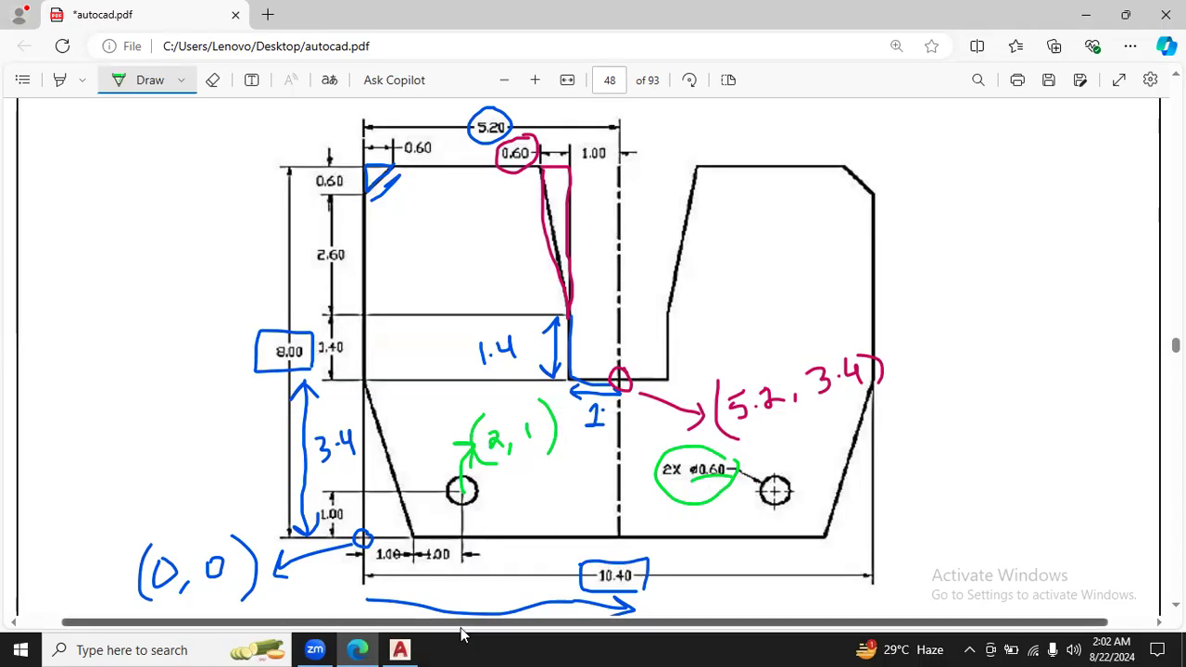
# Step: Return to AutoCAD and draw the left hole as a circle centred at (2,1) with diameter 0.6
pyautogui.click(399, 649)
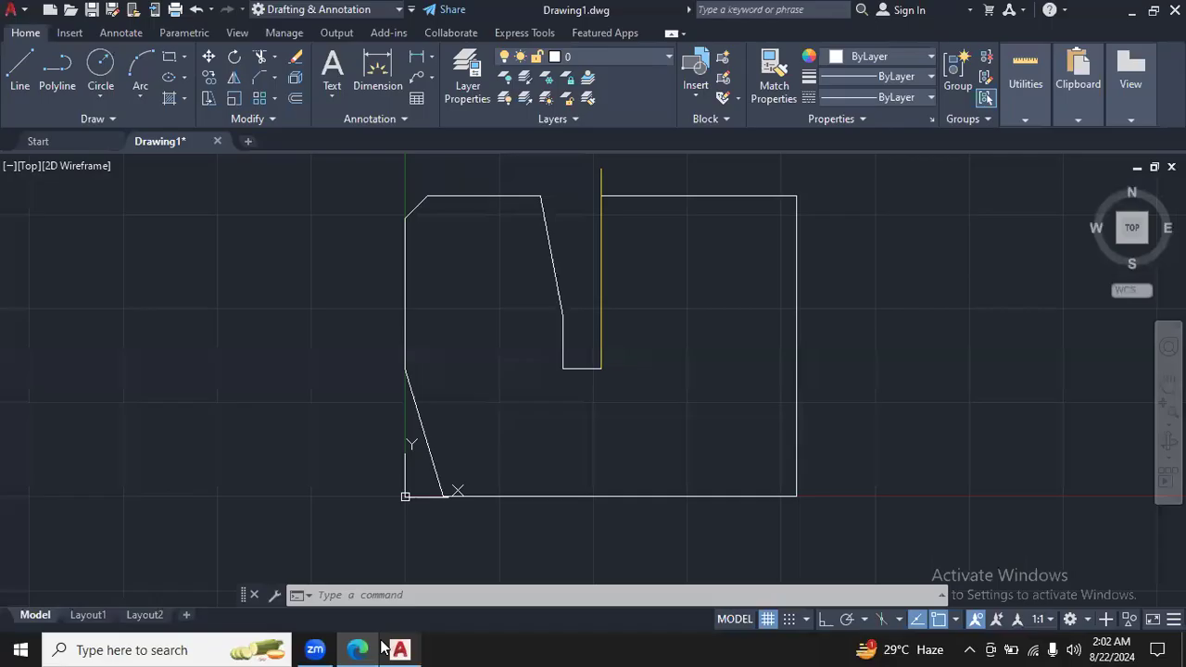
pyautogui.click(97, 101)
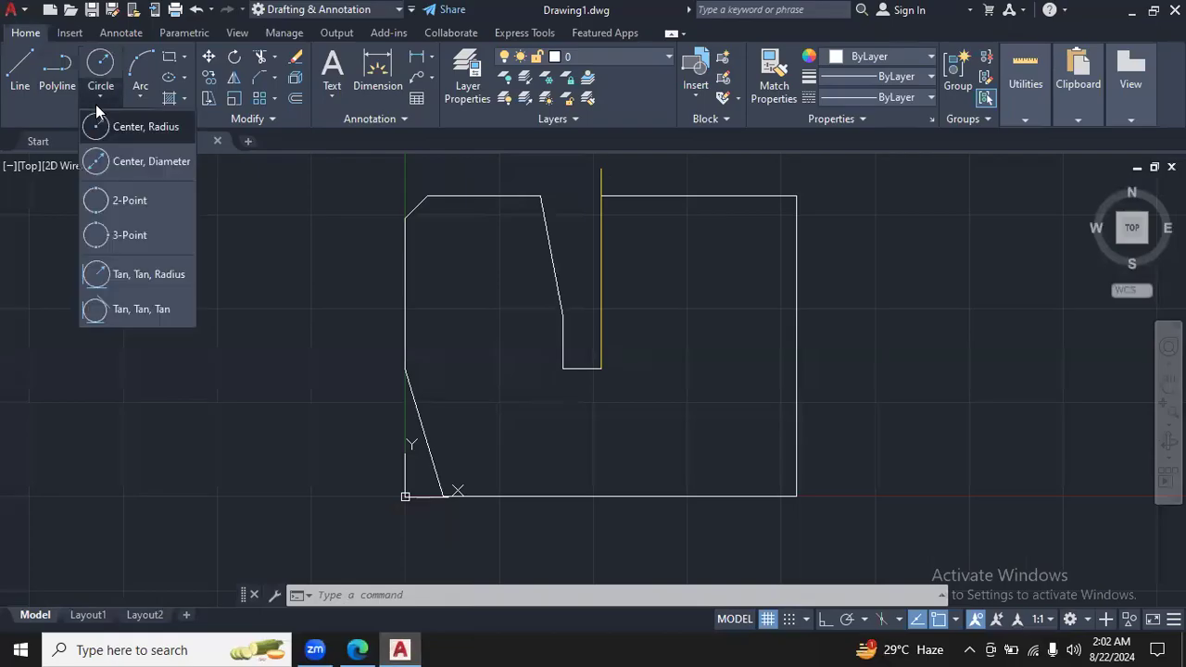
pyautogui.click(133, 162)
pyautogui.write('2')
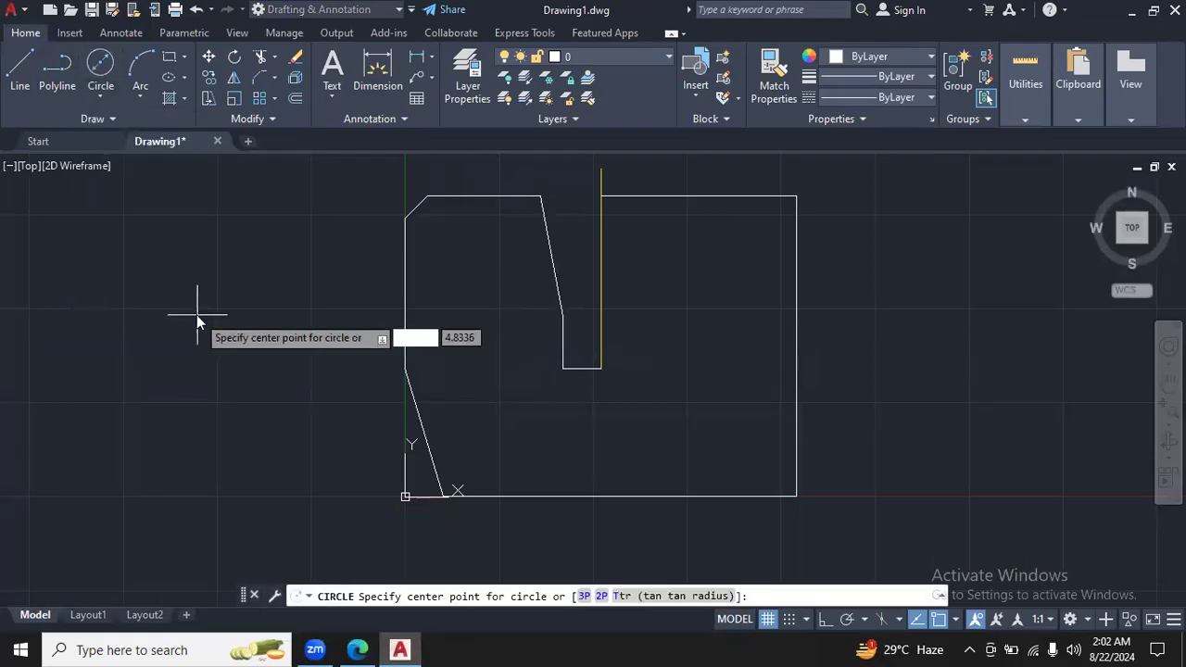
pyautogui.press('Tab')
pyautogui.write('1')
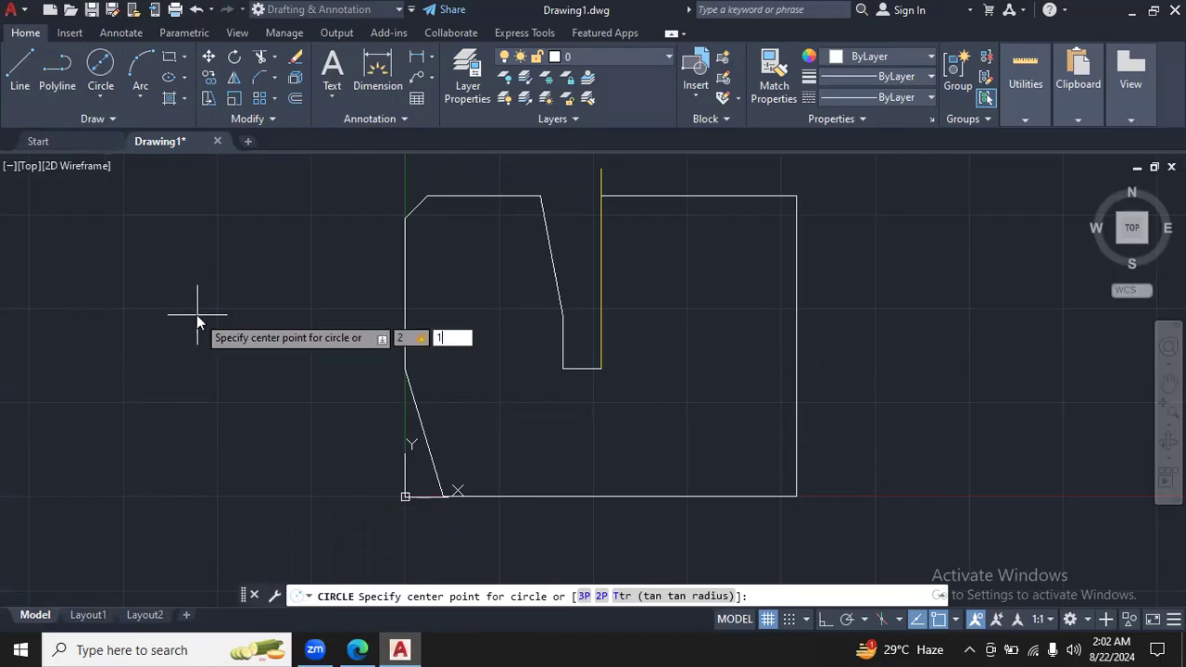
pyautogui.press('Return')
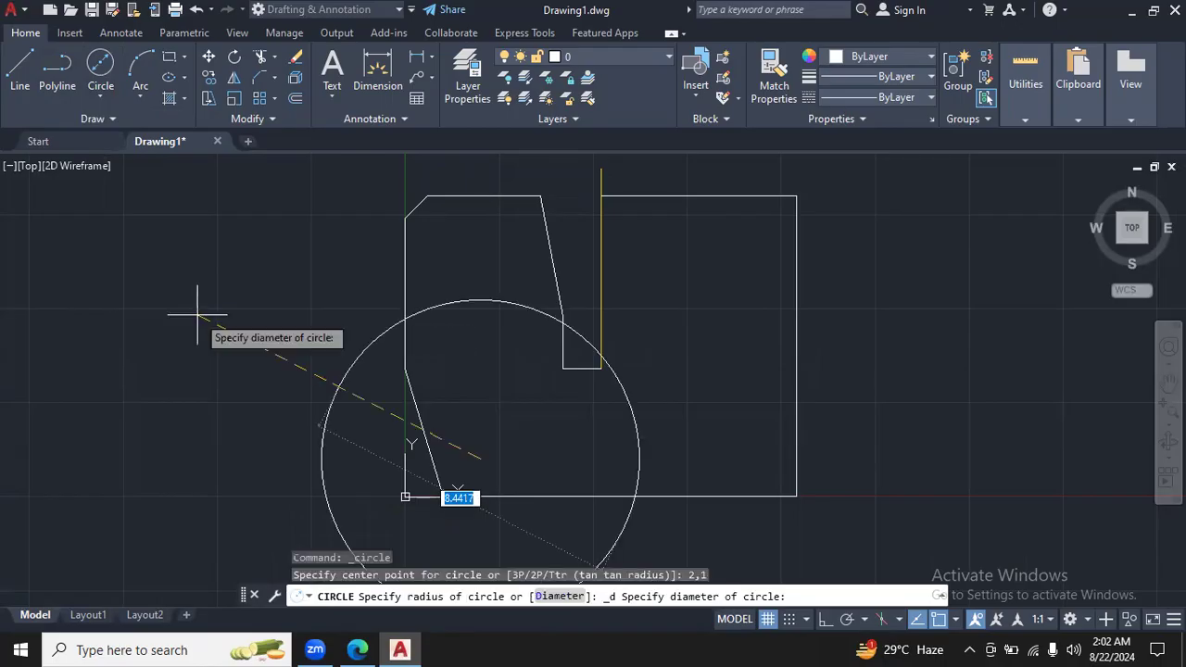
pyautogui.press('BackSpace')
pyautogui.press('Return')
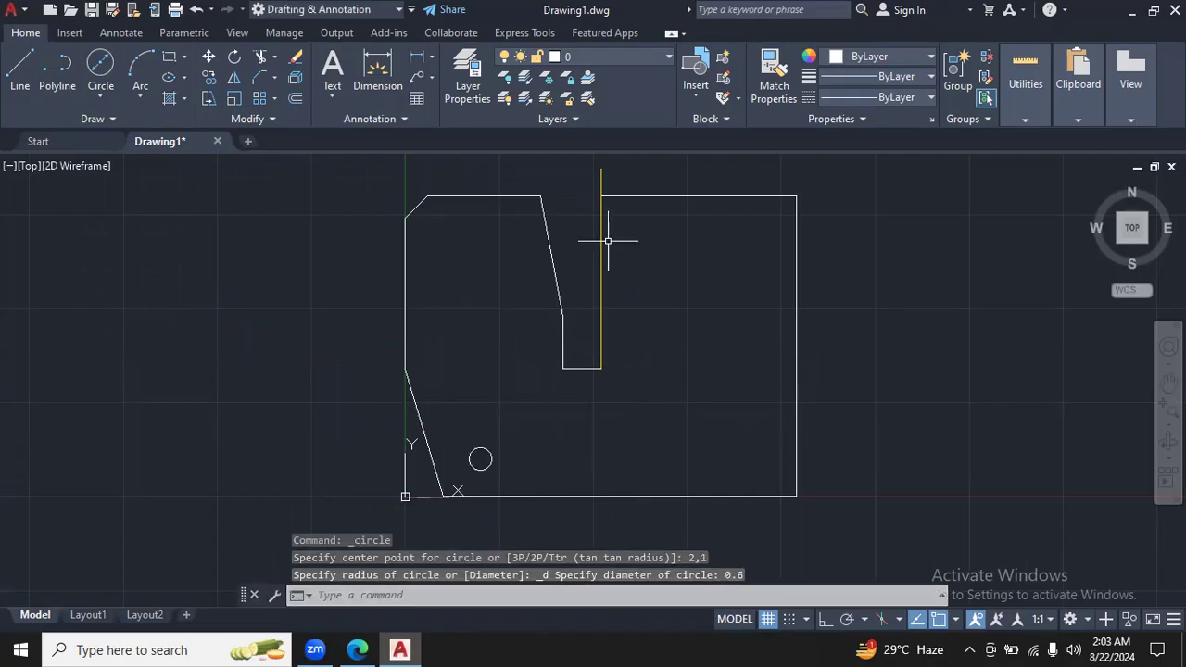
# Step: Draw a vertical line about 4.61 long from the yellow centreline's lower end at the notch floor down past the plate's bottom edge
pyautogui.click(600, 297)
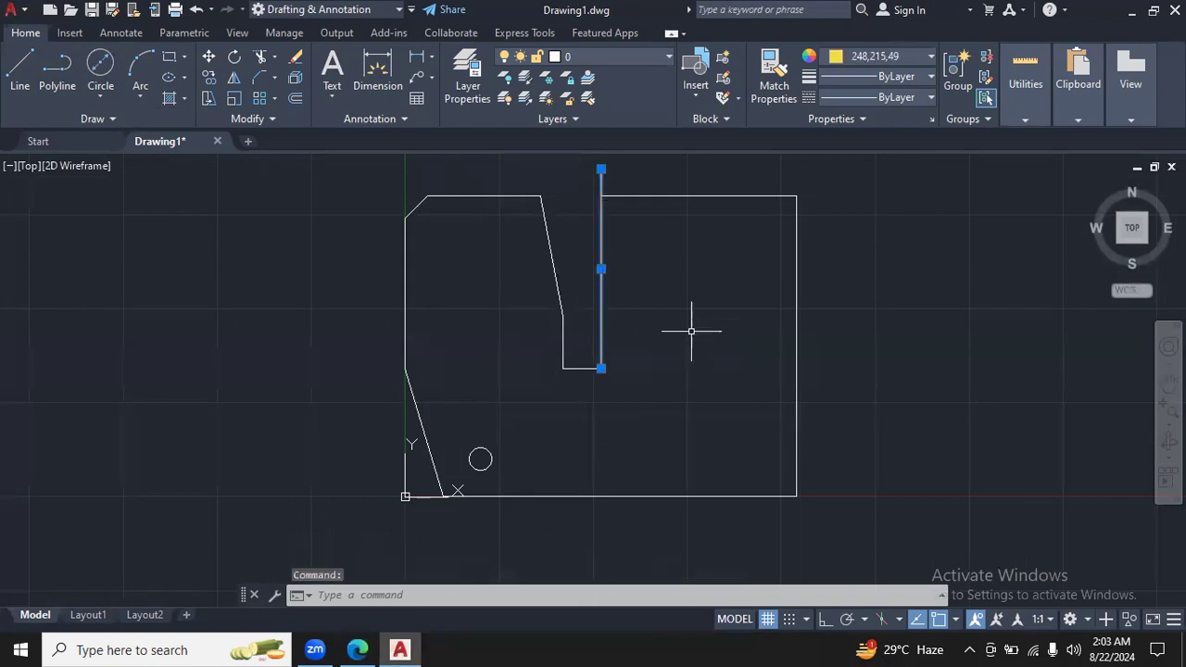
pyautogui.press('Escape')
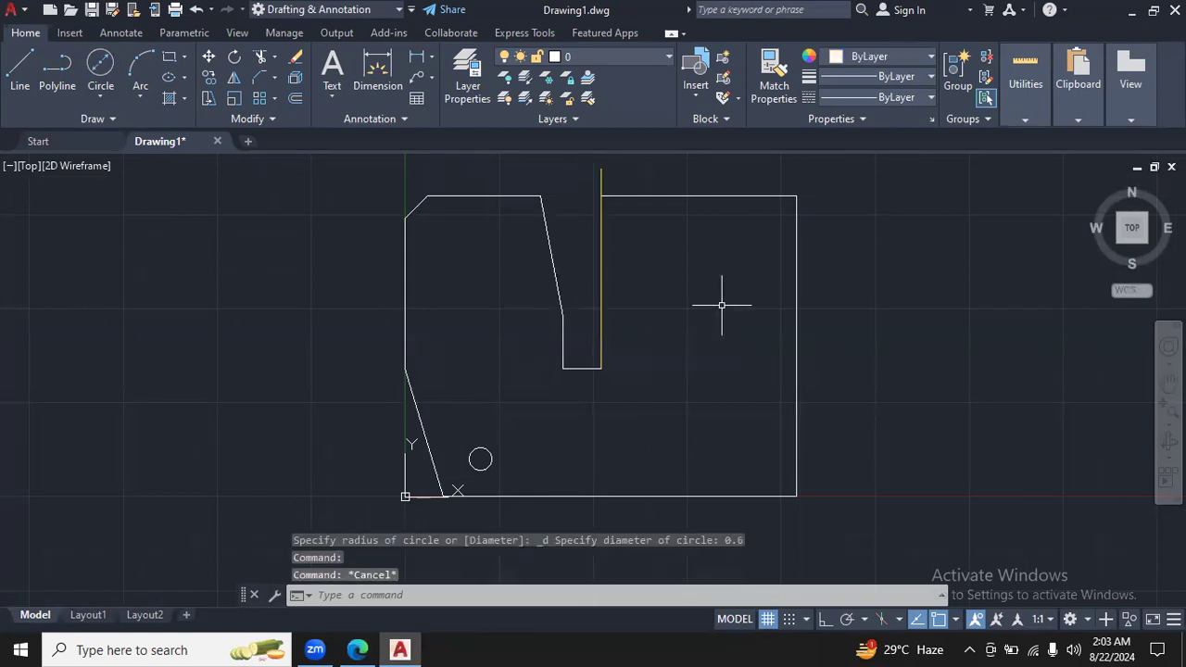
pyautogui.click(20, 63)
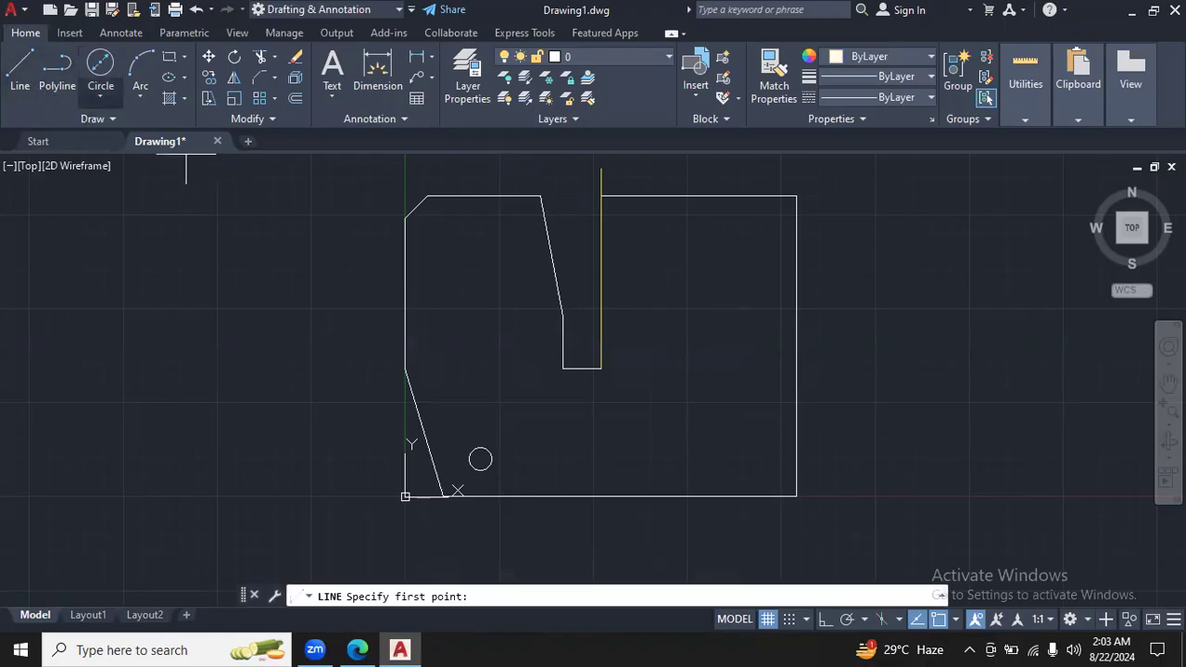
pyautogui.click(600, 368)
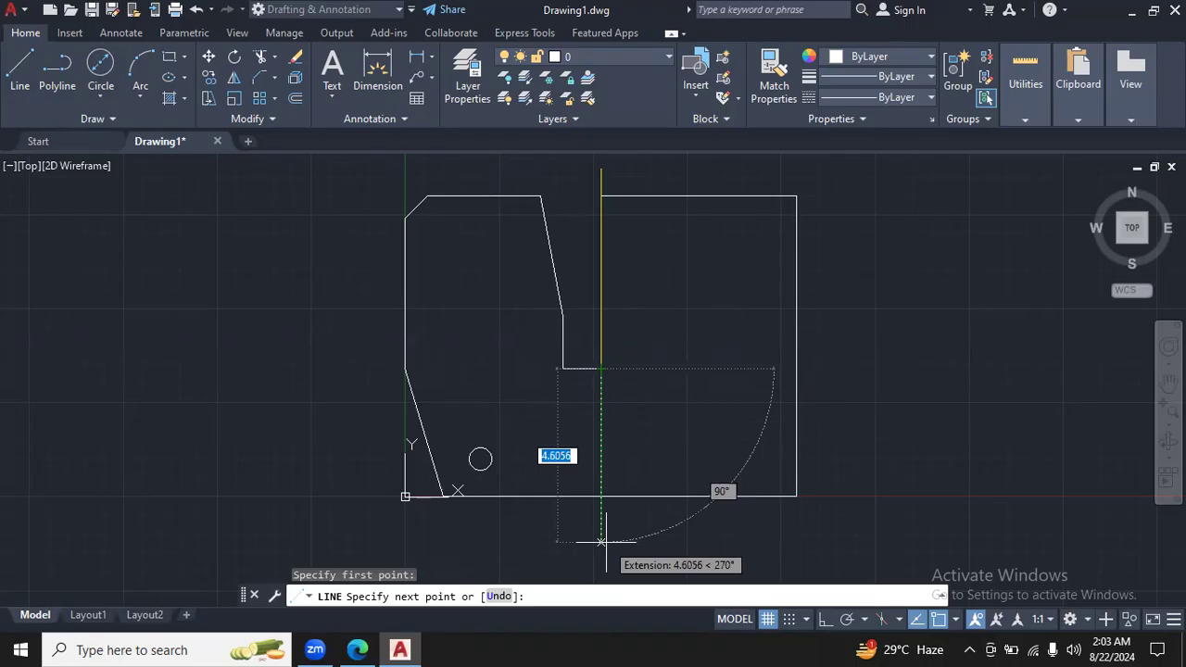
pyautogui.press('Tab')
pyautogui.write('90')
pyautogui.press('Return')
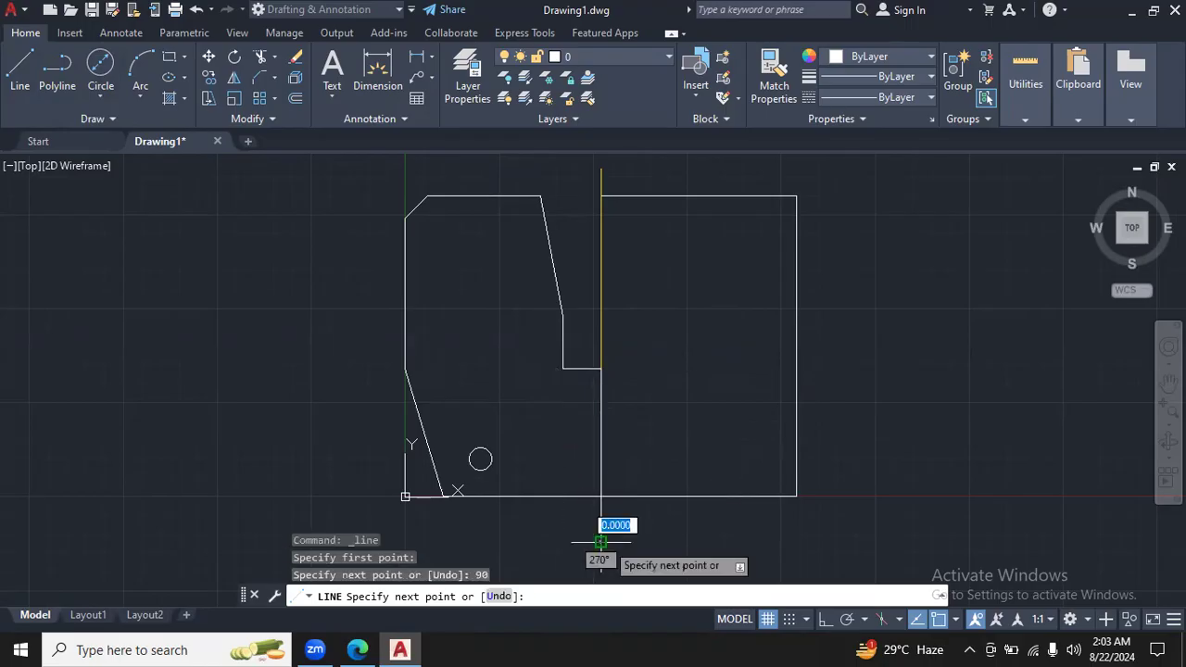
pyautogui.press('Escape')
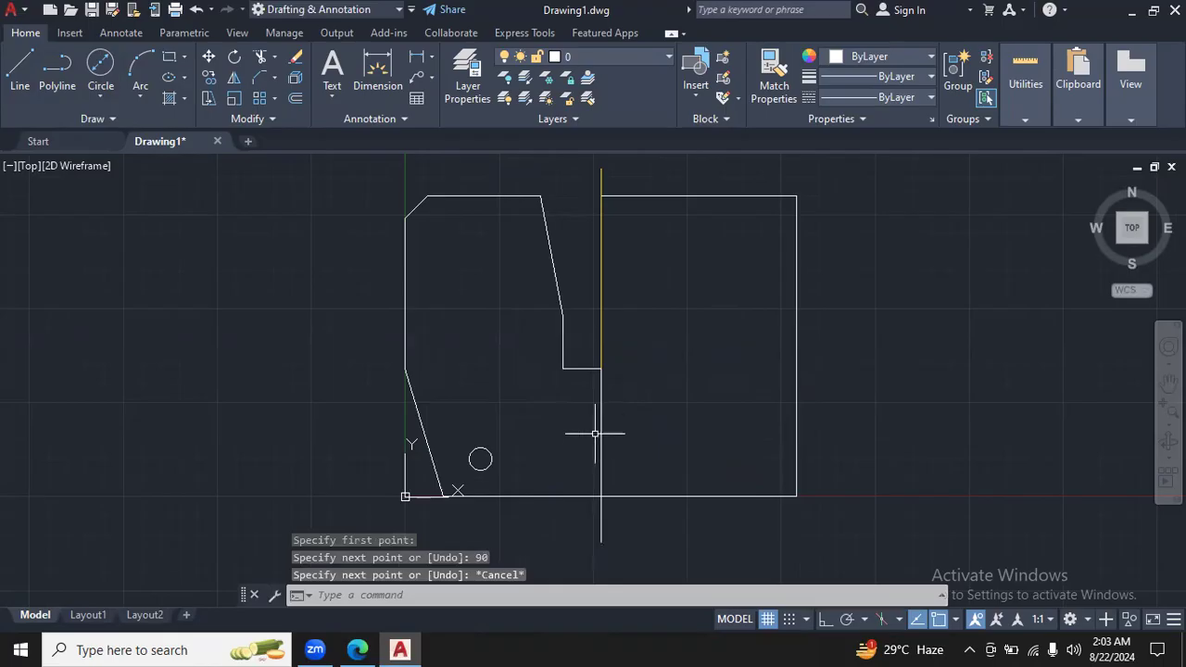
# Step: Set the colour of the new lower centreline segment to yellow 248,215,49
pyautogui.click(601, 434)
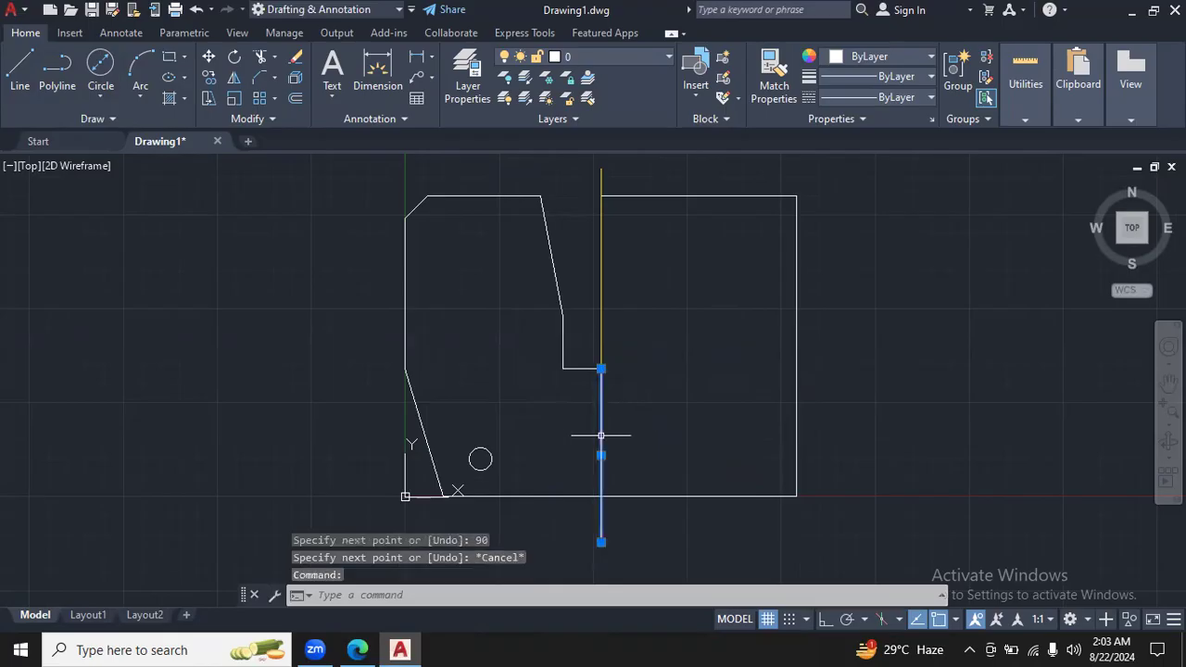
pyautogui.click(933, 62)
pyautogui.click(848, 128)
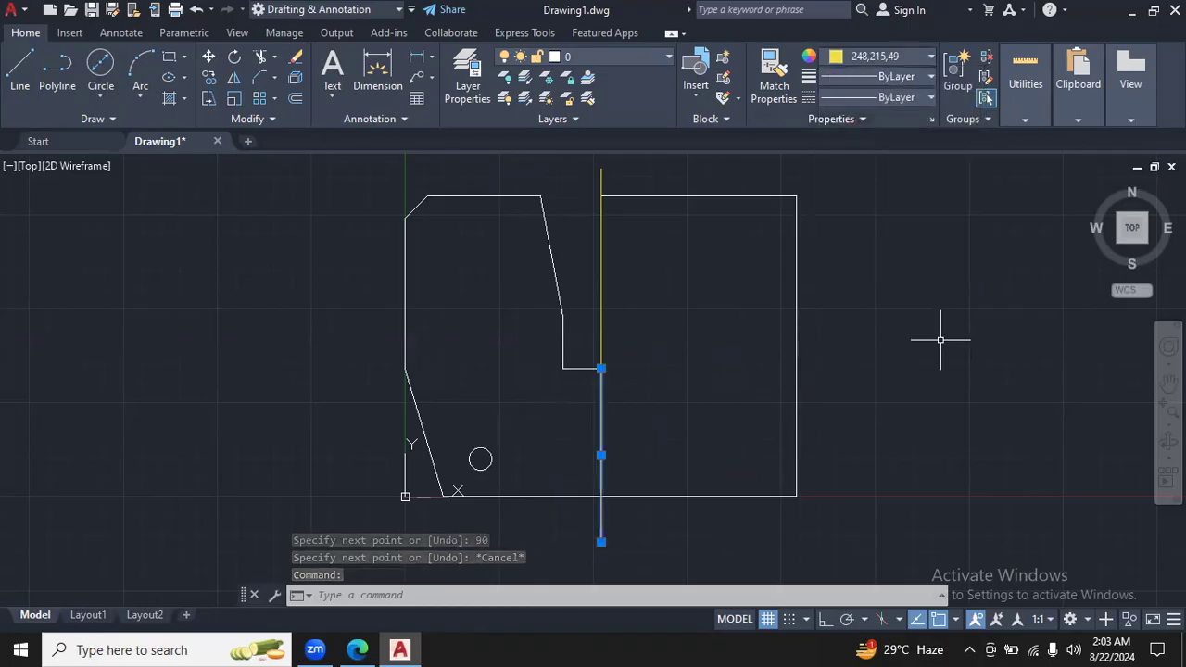
pyautogui.press('Escape')
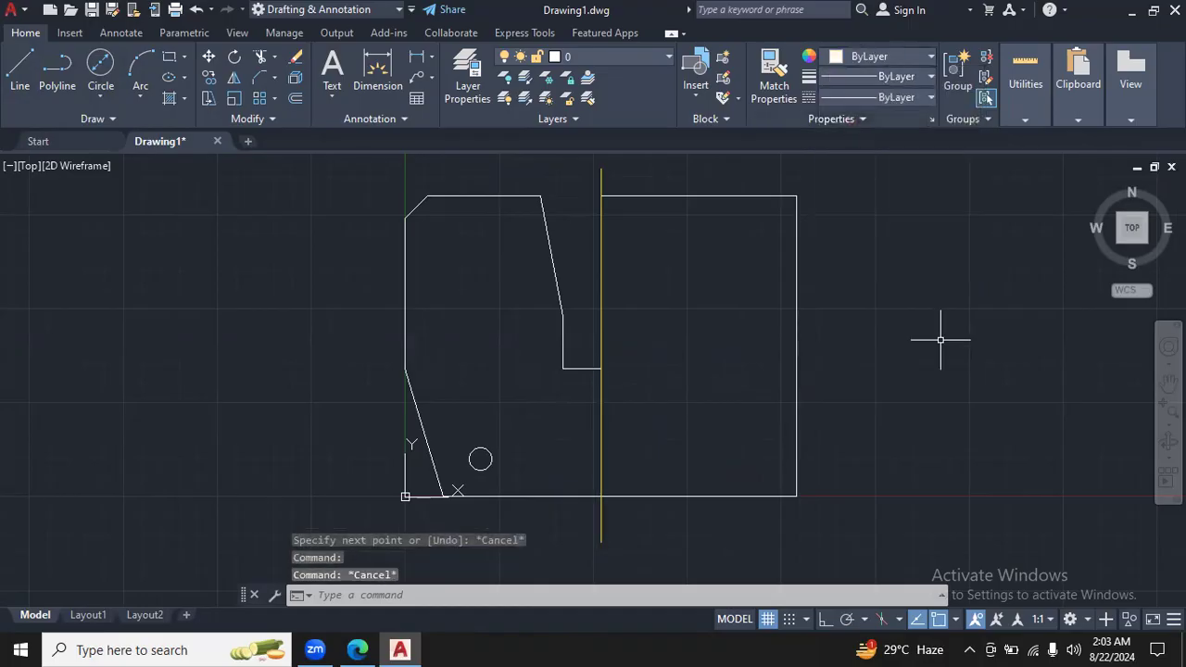
# Step: Trim the plate outline to the right of the yellow centreline with a fence across its top and bottom edges
pyautogui.click(721, 496)
pyautogui.press('Escape')
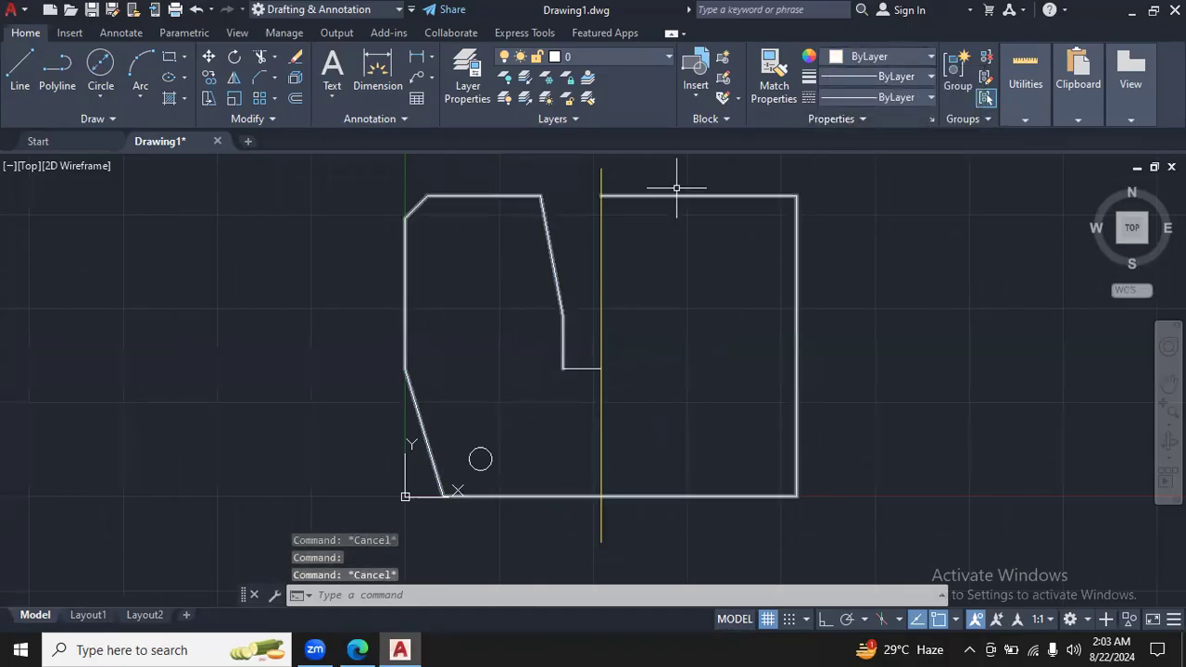
pyautogui.click(262, 57)
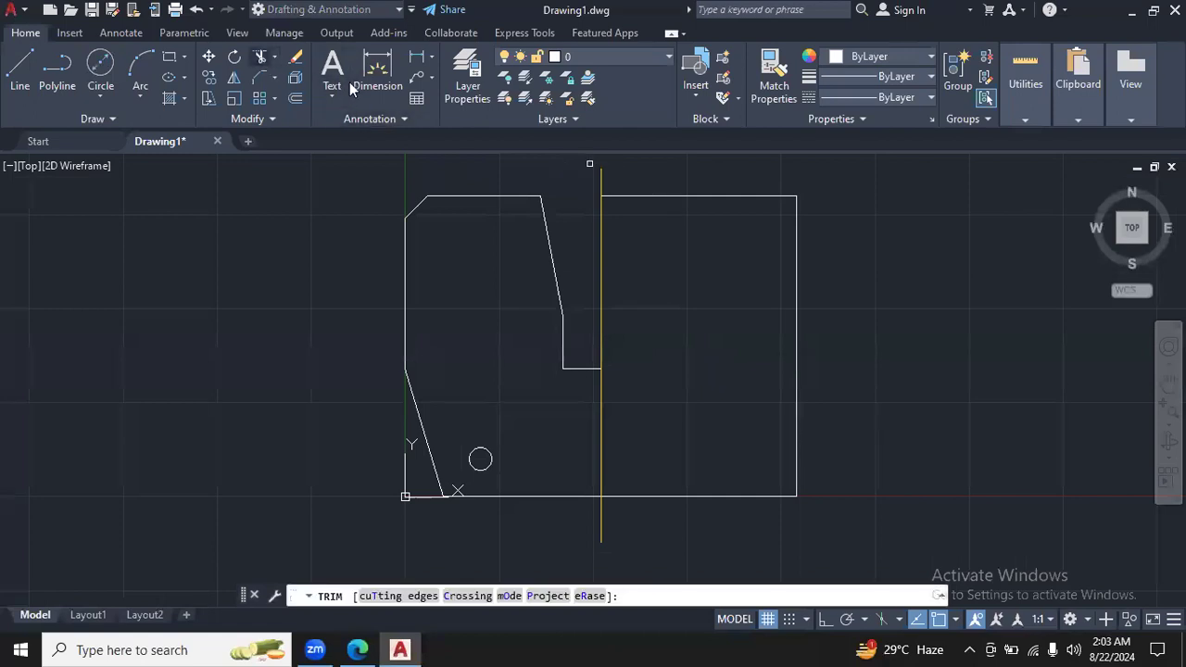
pyautogui.moveTo(690, 173)
pyautogui.mouseDown()
pyautogui.moveTo(807, 257)
pyautogui.moveTo(757, 373)
pyautogui.moveTo(736, 528)
pyautogui.mouseUp()
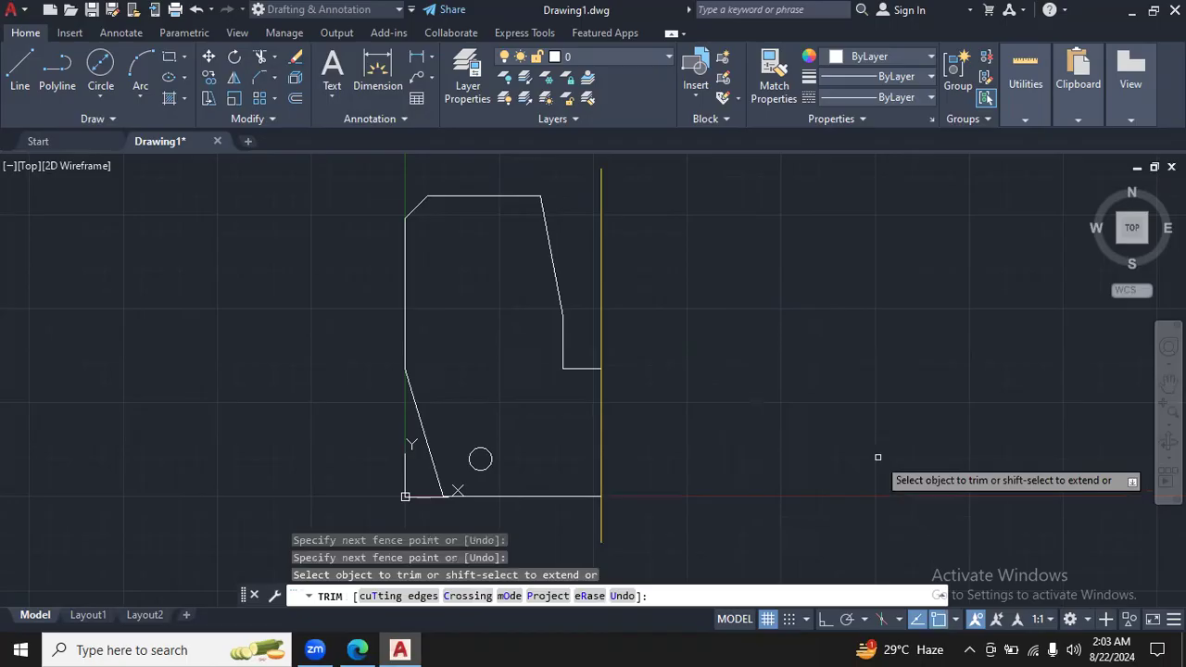
pyautogui.press('Escape')
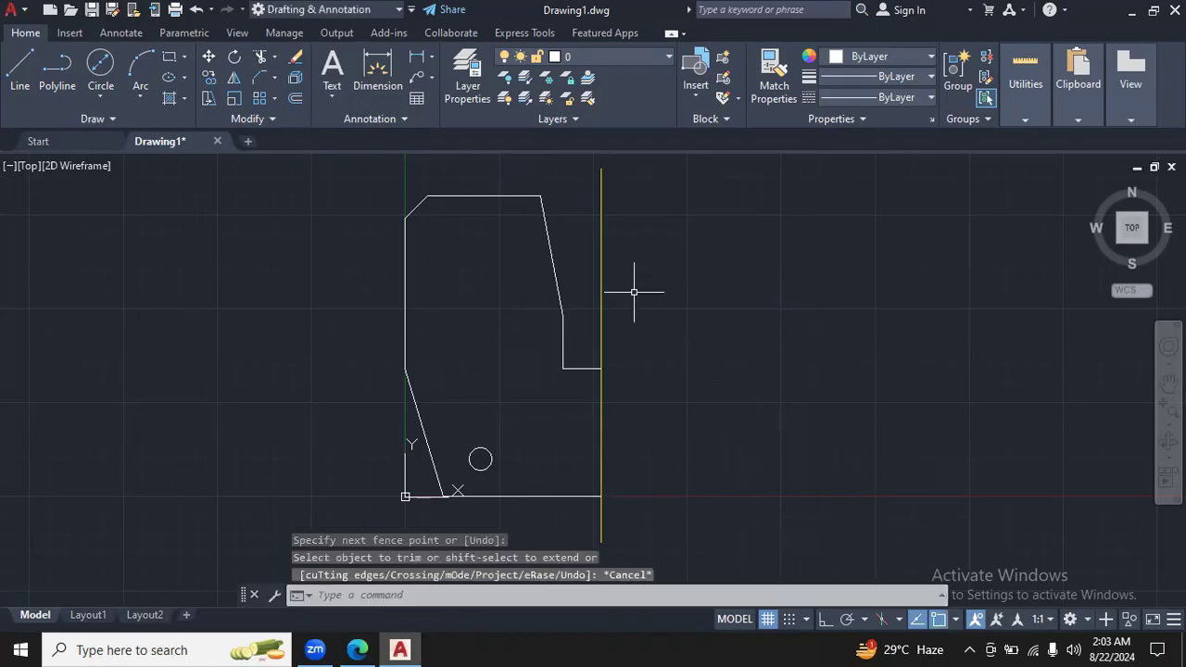
# Step: Mirror the left half's outline, notch floor and hole about the yellow vertical centreline, keeping the source objects
pyautogui.click(235, 77)
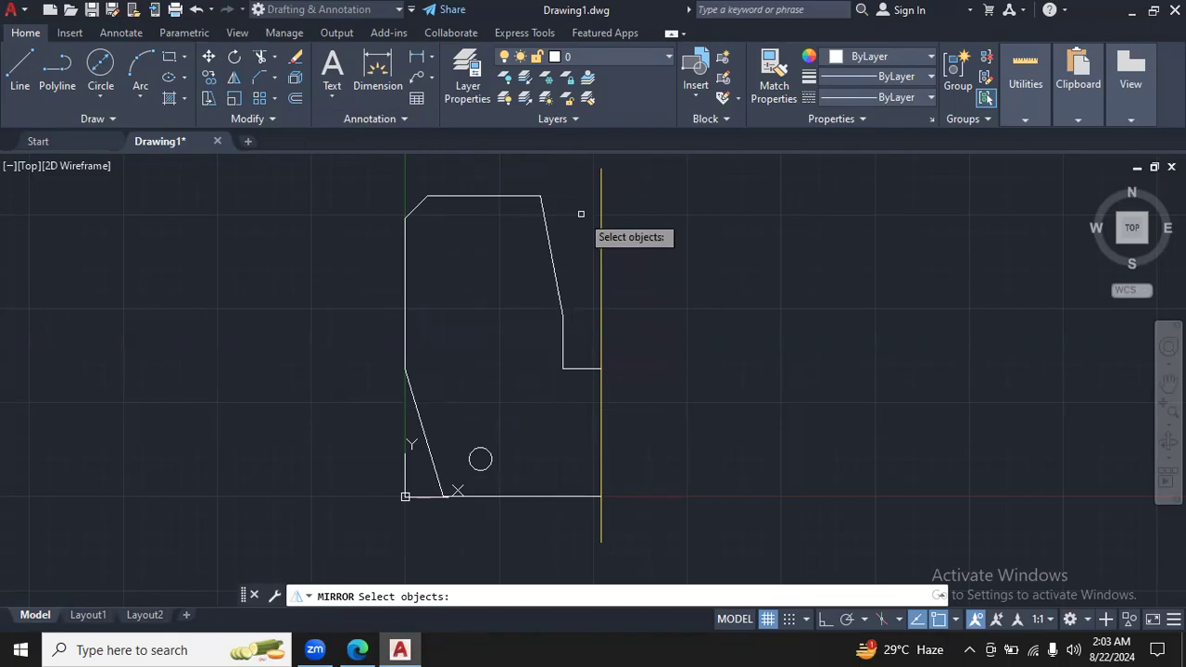
pyautogui.moveTo(581, 183)
pyautogui.mouseDown()
pyautogui.moveTo(525, 177)
pyautogui.moveTo(371, 199)
pyautogui.moveTo(348, 313)
pyautogui.moveTo(403, 505)
pyautogui.moveTo(436, 530)
pyautogui.moveTo(516, 530)
pyautogui.moveTo(546, 551)
pyautogui.moveTo(608, 562)
pyautogui.mouseUp()
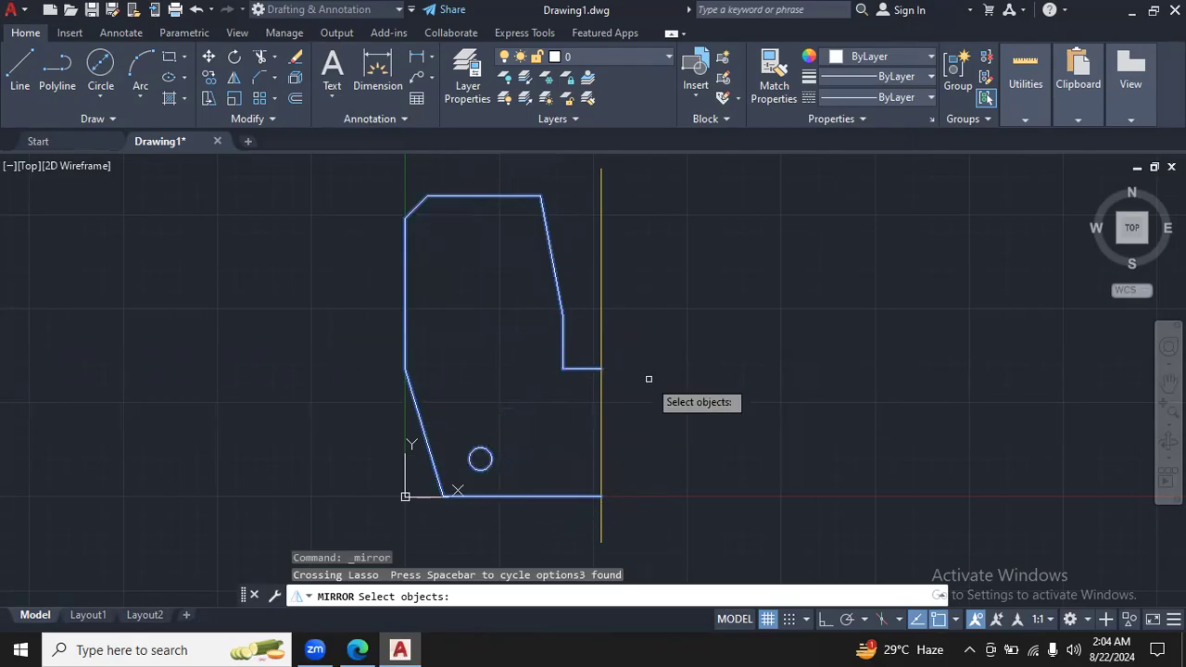
pyautogui.press('Return')
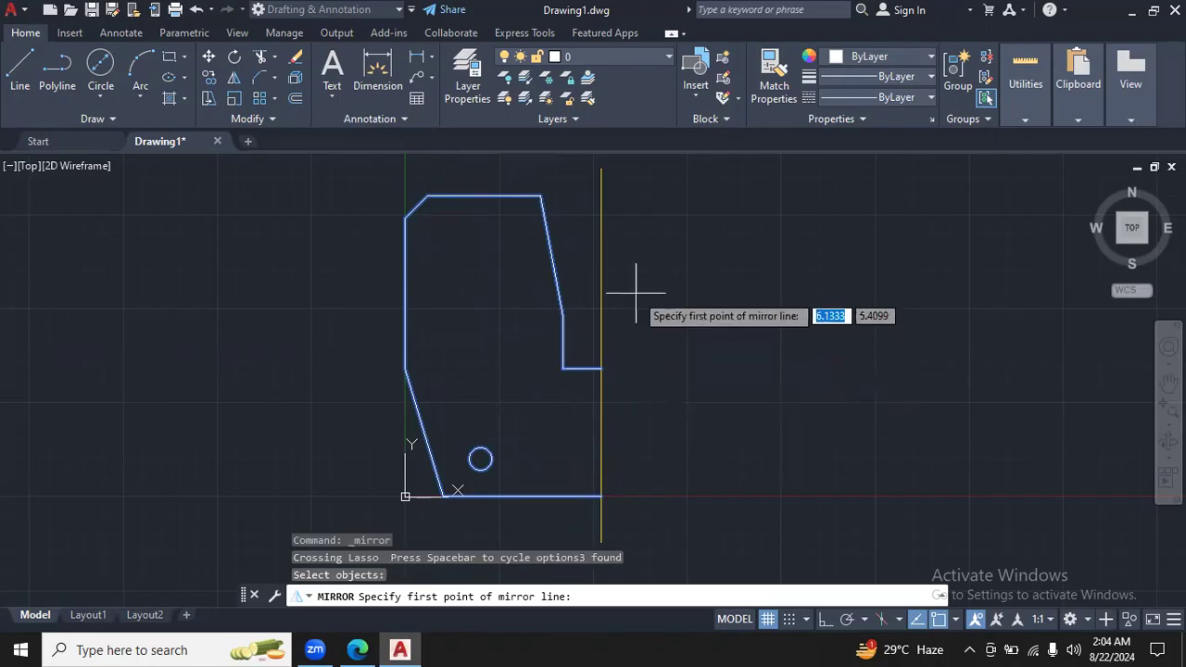
pyautogui.click(600, 168)
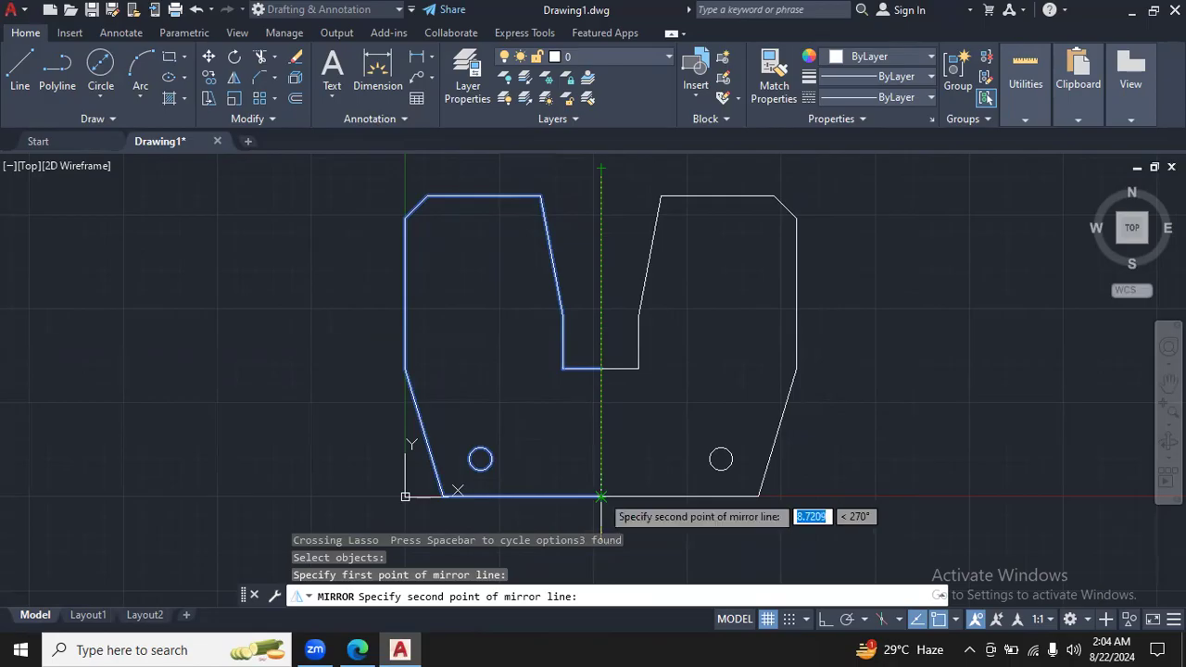
pyautogui.click(601, 496)
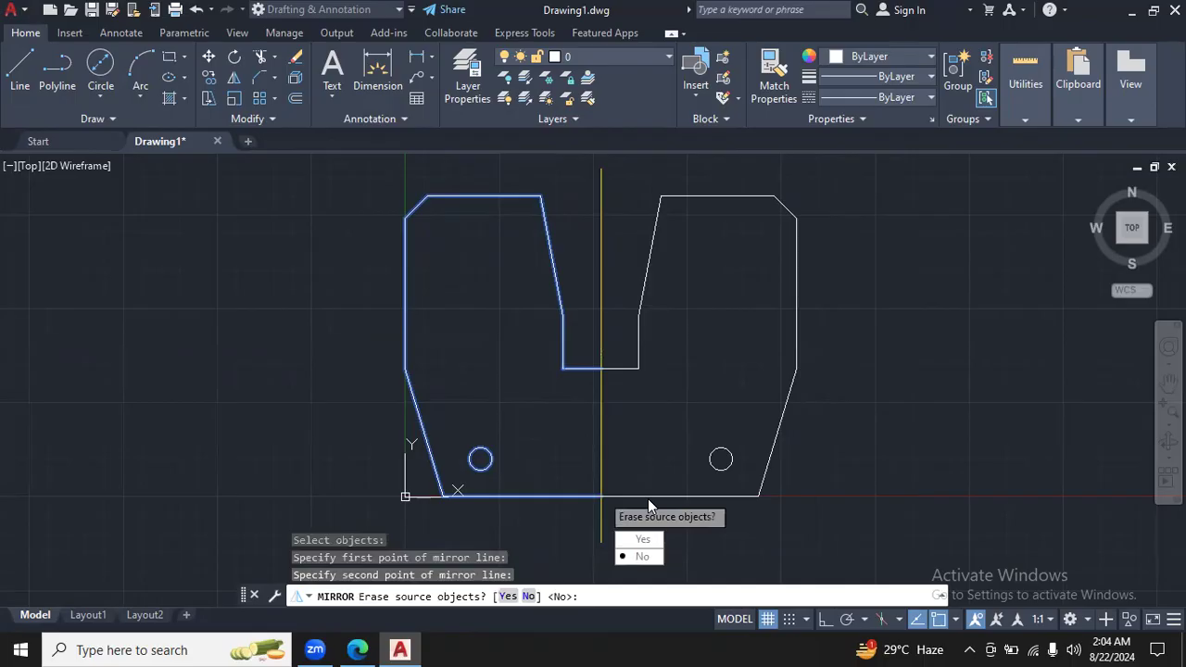
pyautogui.press('Down')
pyautogui.press('Return')
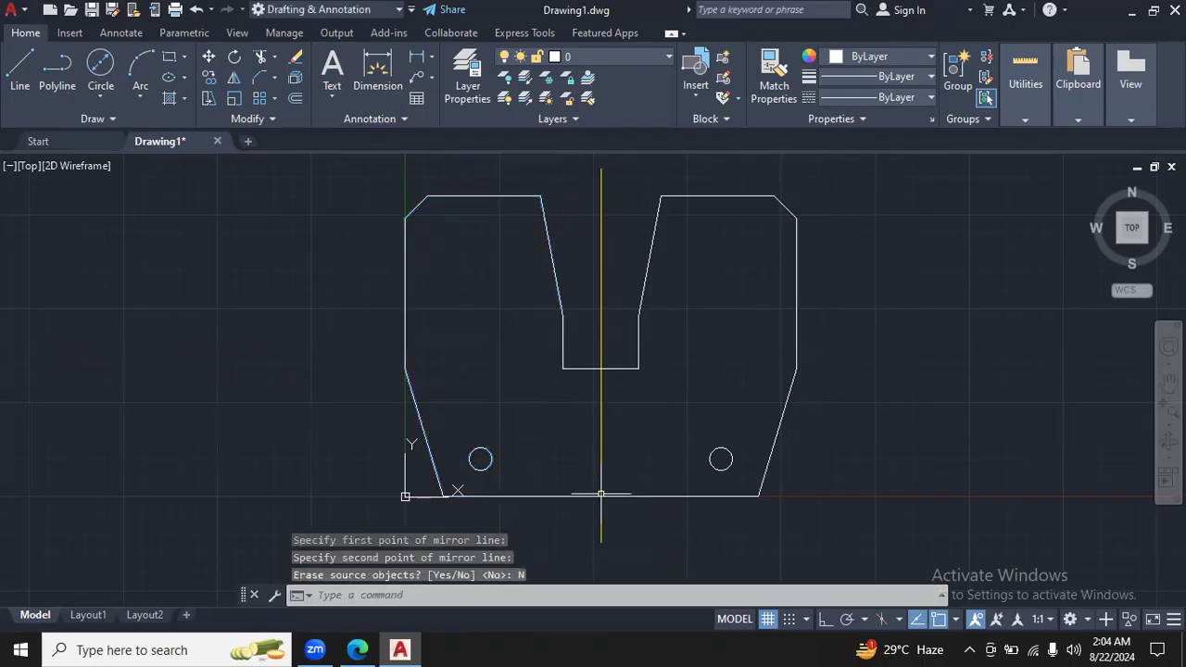
# Step: Delete the upper and lower yellow centreline segments
pyautogui.click(601, 437)
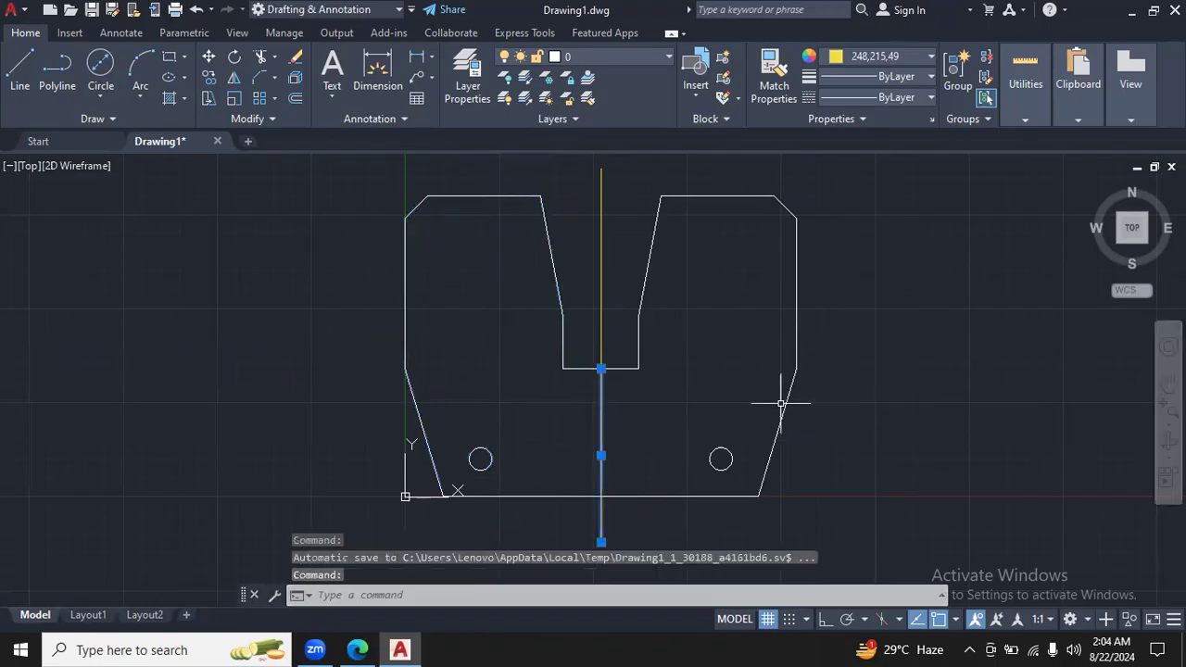
pyautogui.click(602, 302)
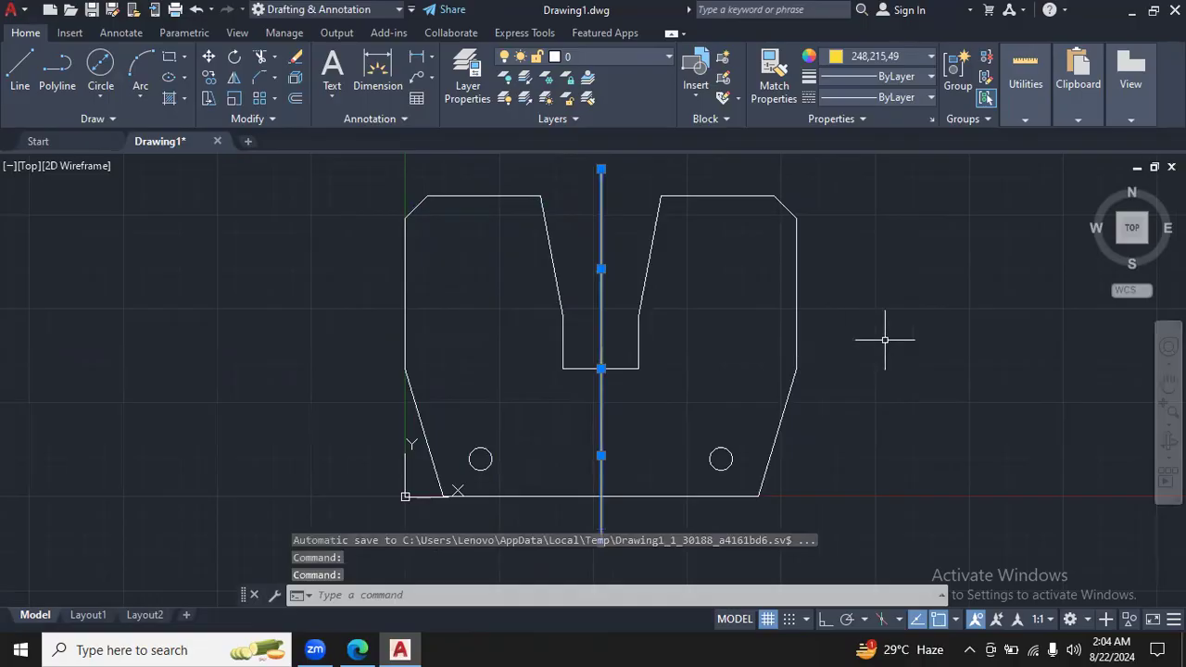
pyautogui.press('Delete')
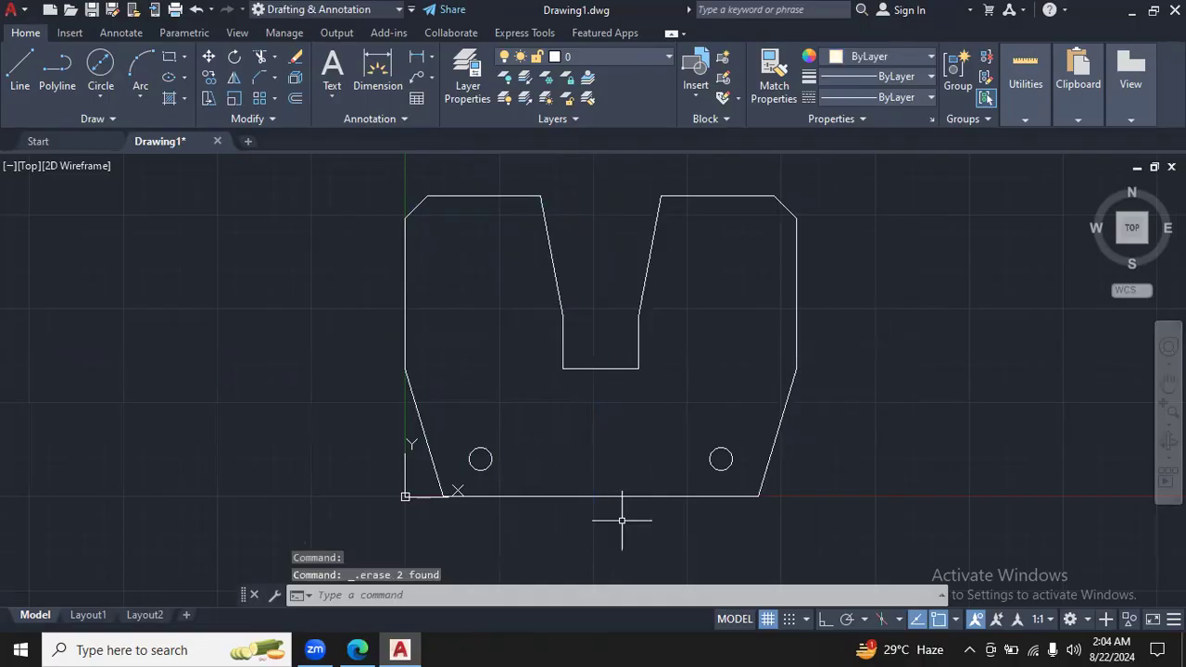
# Step: In the PDF in Edge, erase all handwritten ink marks from the page 48 plate drawing, then return to AutoCAD
pyautogui.click(356, 649)
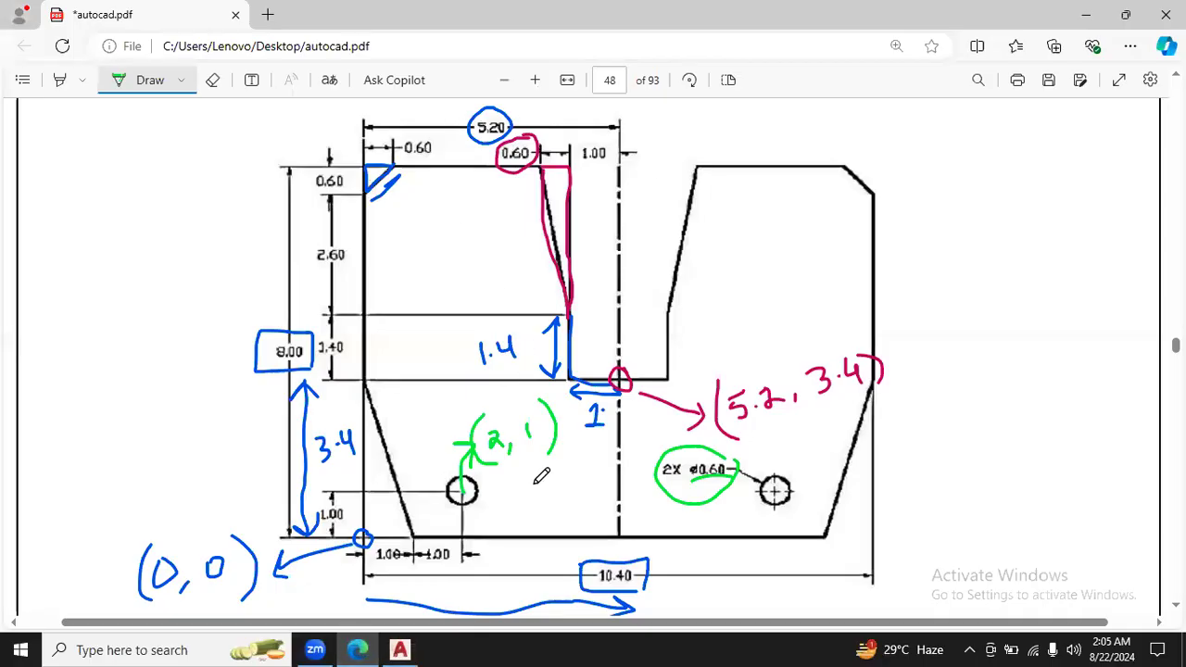
pyautogui.click(389, 648)
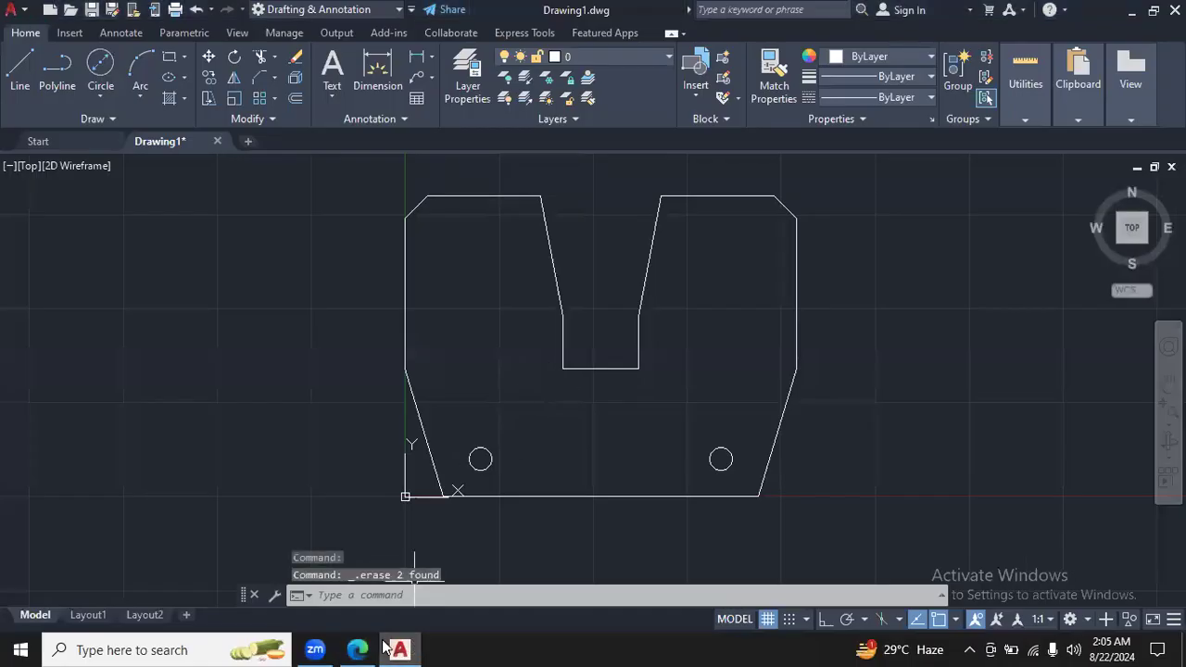
pyautogui.click(396, 647)
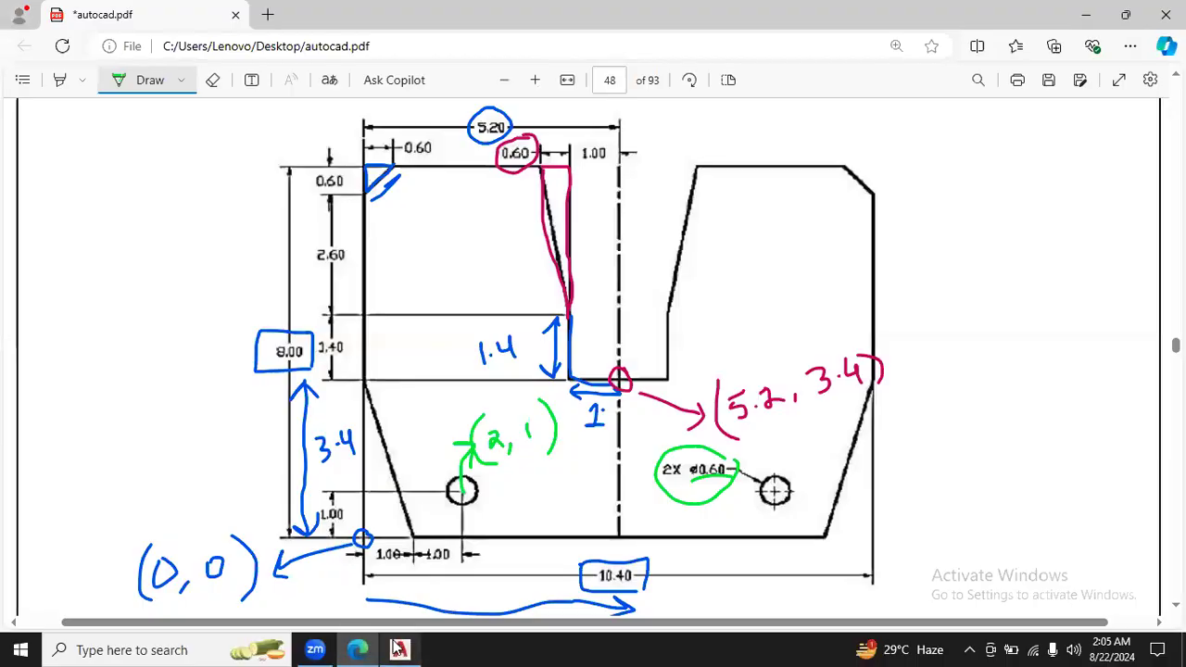
pyautogui.click(212, 80)
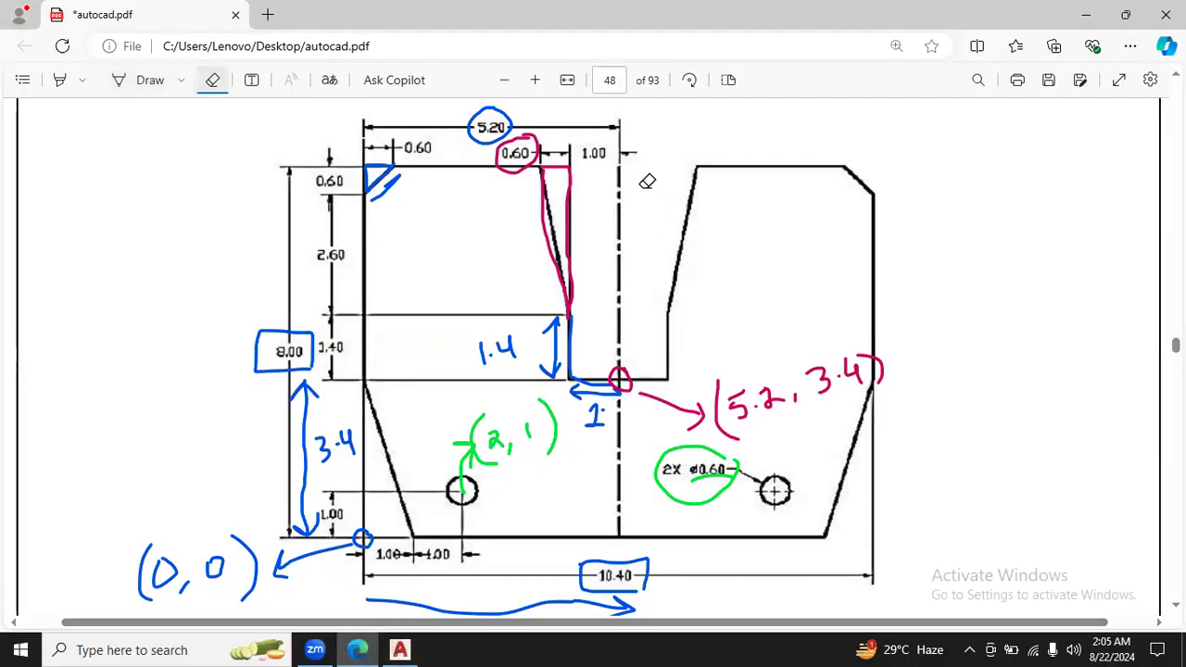
pyautogui.moveTo(559, 123)
pyautogui.mouseDown()
pyautogui.moveTo(503, 117)
pyautogui.moveTo(444, 191)
pyautogui.moveTo(359, 155)
pyautogui.moveTo(628, 214)
pyautogui.moveTo(603, 339)
pyautogui.moveTo(187, 329)
pyautogui.mouseUp()
pyautogui.moveTo(289, 451)
pyautogui.mouseDown()
pyautogui.moveTo(257, 401)
pyautogui.moveTo(347, 533)
pyautogui.moveTo(230, 576)
pyautogui.moveTo(326, 556)
pyautogui.mouseUp()
pyautogui.moveTo(337, 427)
pyautogui.mouseDown()
pyautogui.moveTo(556, 392)
pyautogui.moveTo(522, 407)
pyautogui.moveTo(567, 410)
pyautogui.mouseUp()
pyautogui.moveTo(700, 378)
pyautogui.mouseDown()
pyautogui.moveTo(805, 410)
pyautogui.moveTo(805, 357)
pyautogui.moveTo(692, 455)
pyautogui.moveTo(701, 471)
pyautogui.moveTo(577, 591)
pyautogui.mouseUp()
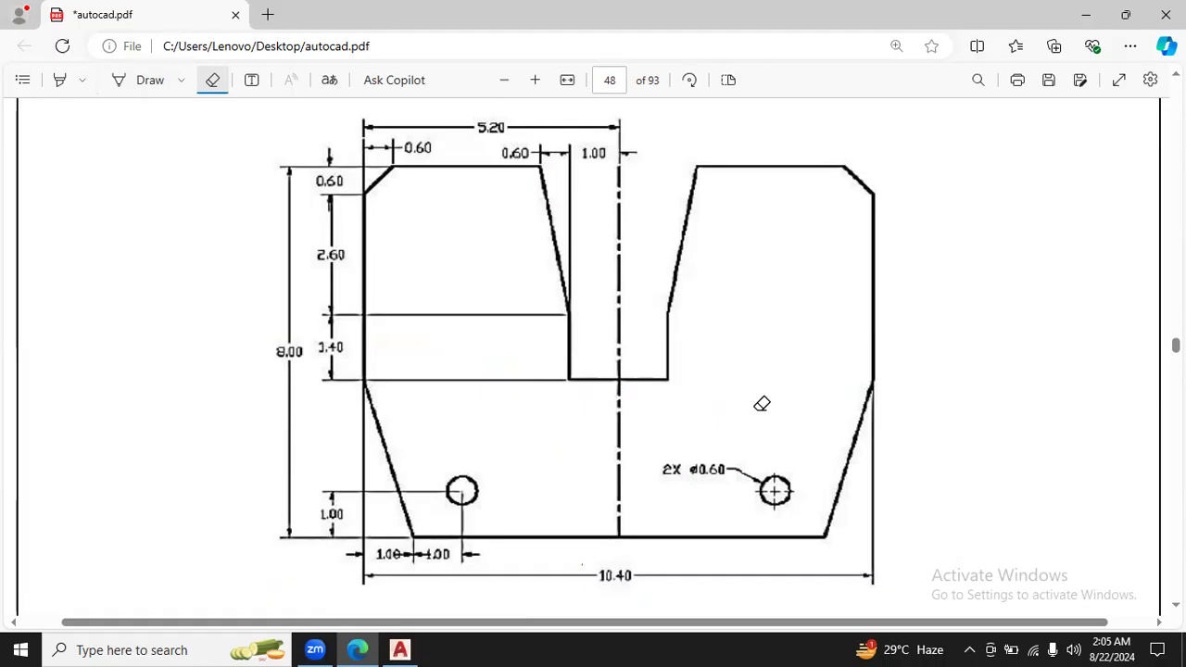
pyautogui.press('Escape')
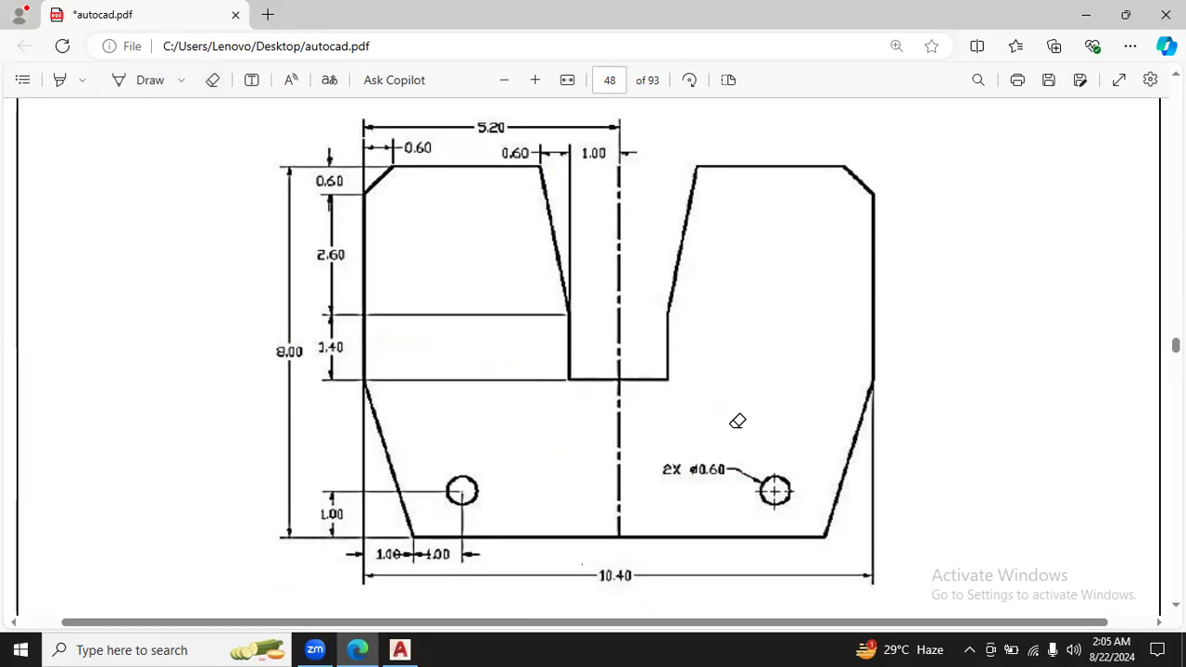
pyautogui.click(400, 649)
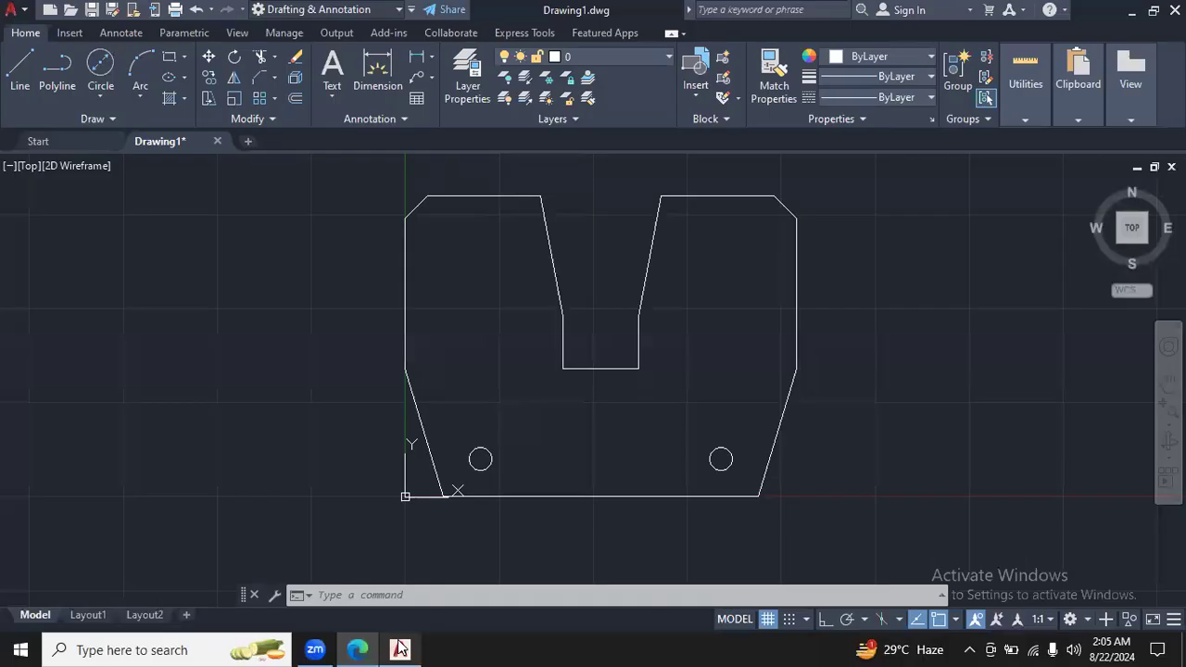
# Step: Check the hole callout in the PDF in Edge, return to AutoCAD, and add a diameter dimension to the right hole, placed above and left of it
pyautogui.click(432, 56)
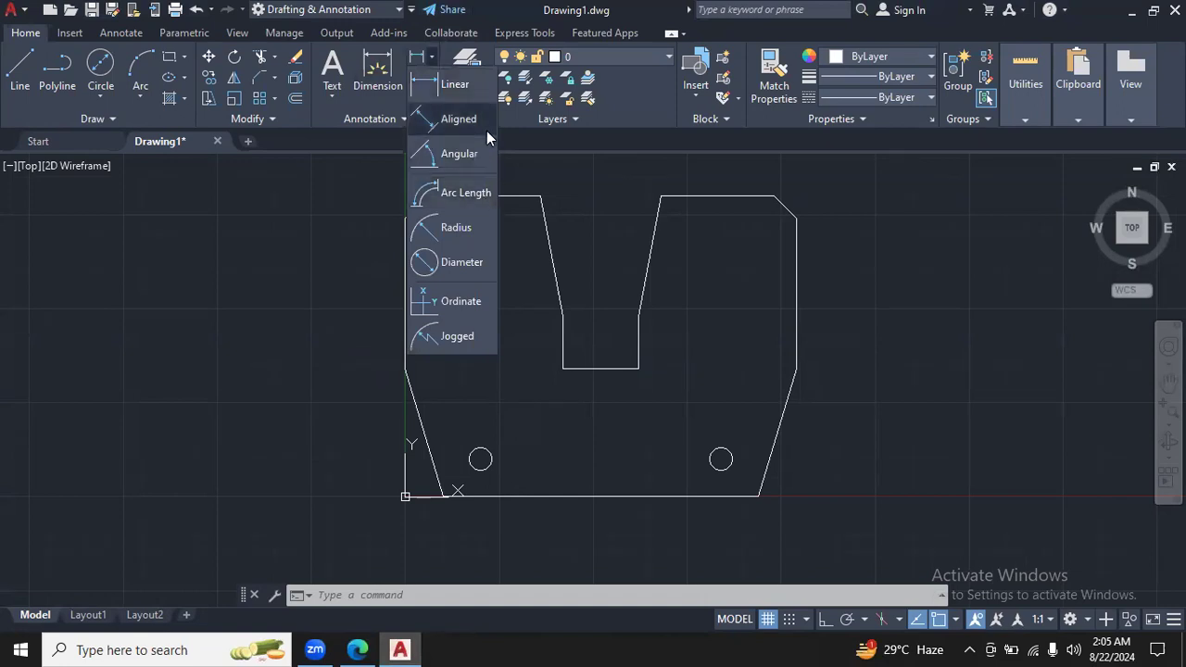
pyautogui.click(356, 649)
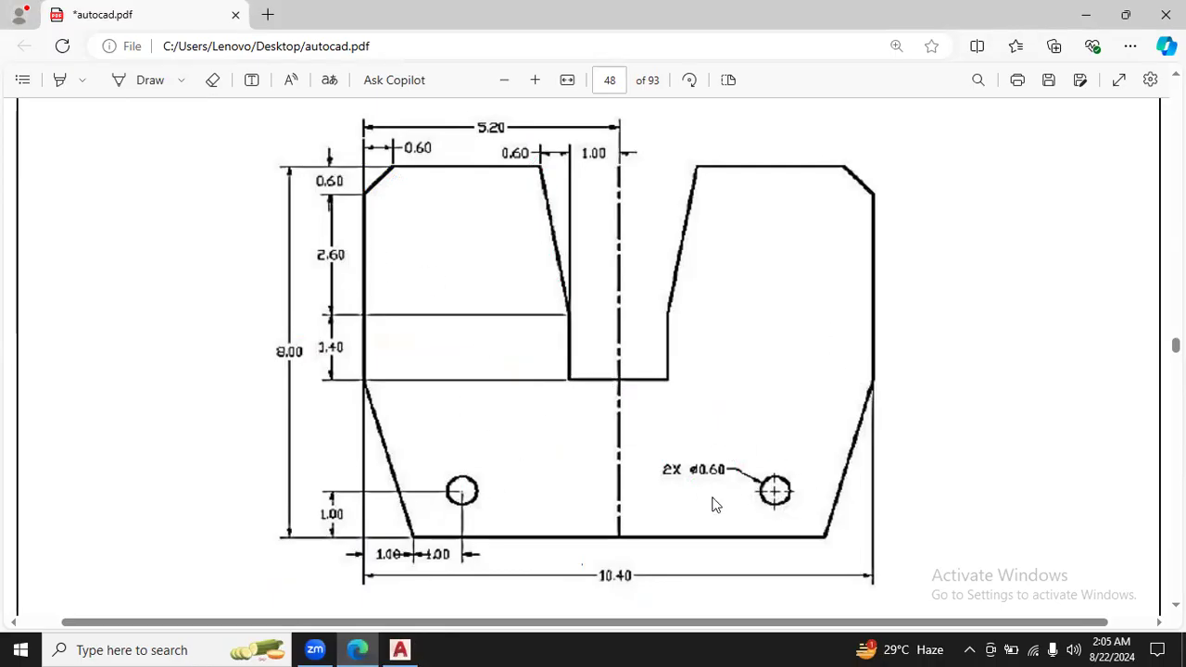
pyautogui.click(393, 649)
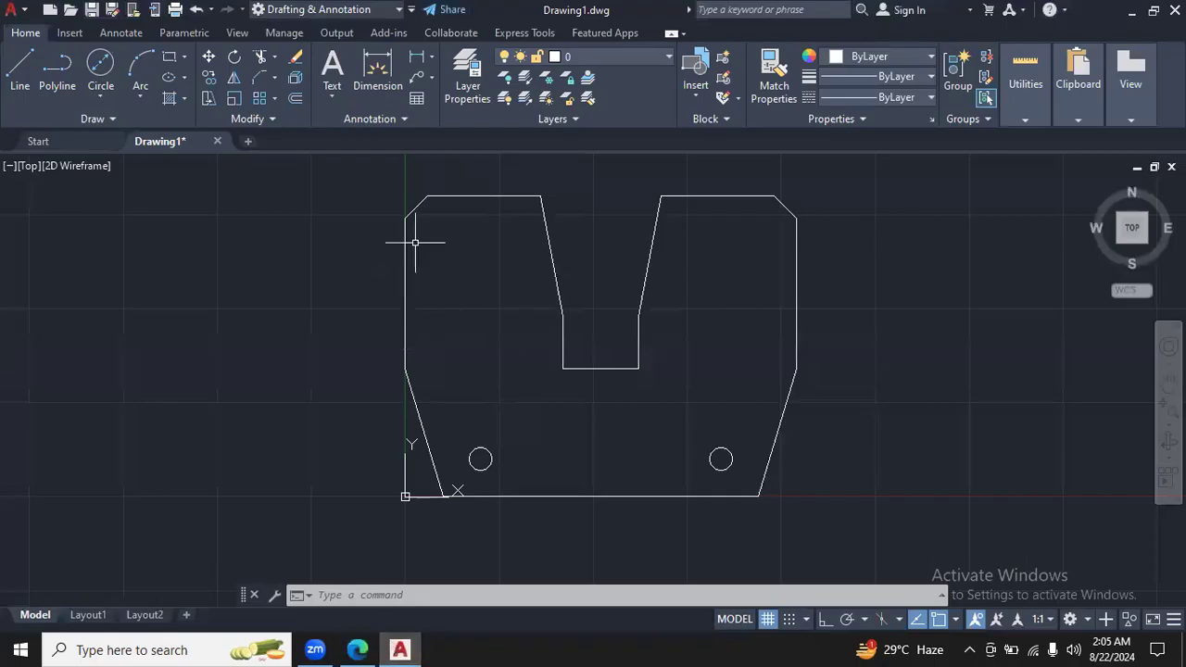
pyautogui.click(430, 55)
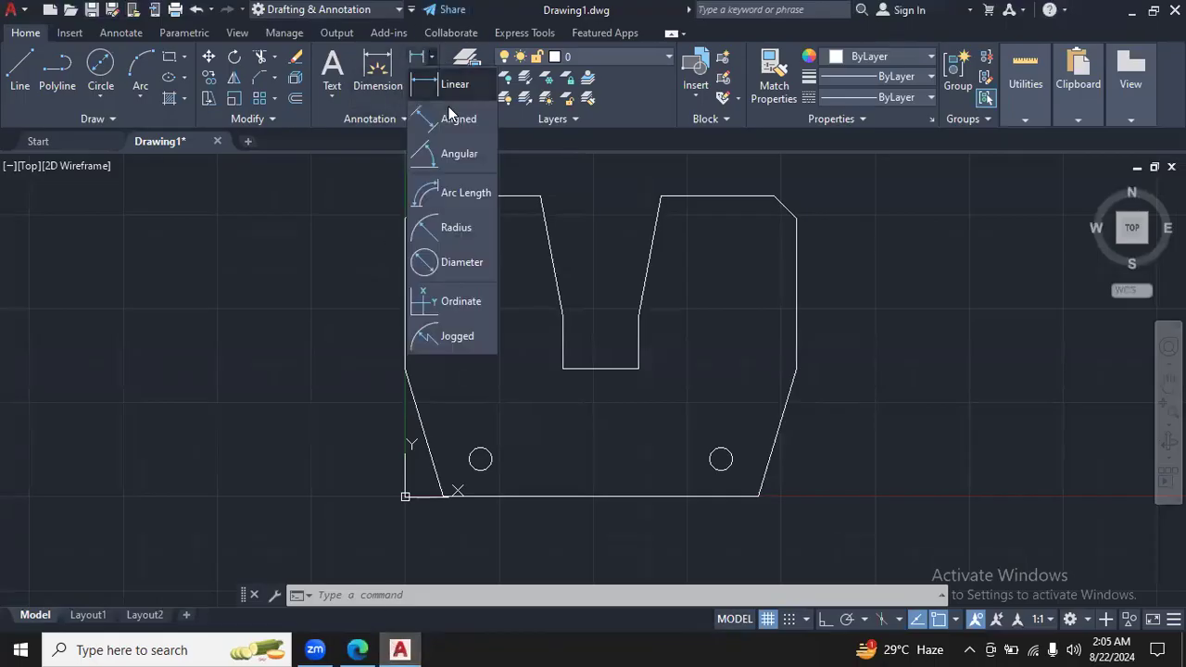
pyautogui.click(454, 263)
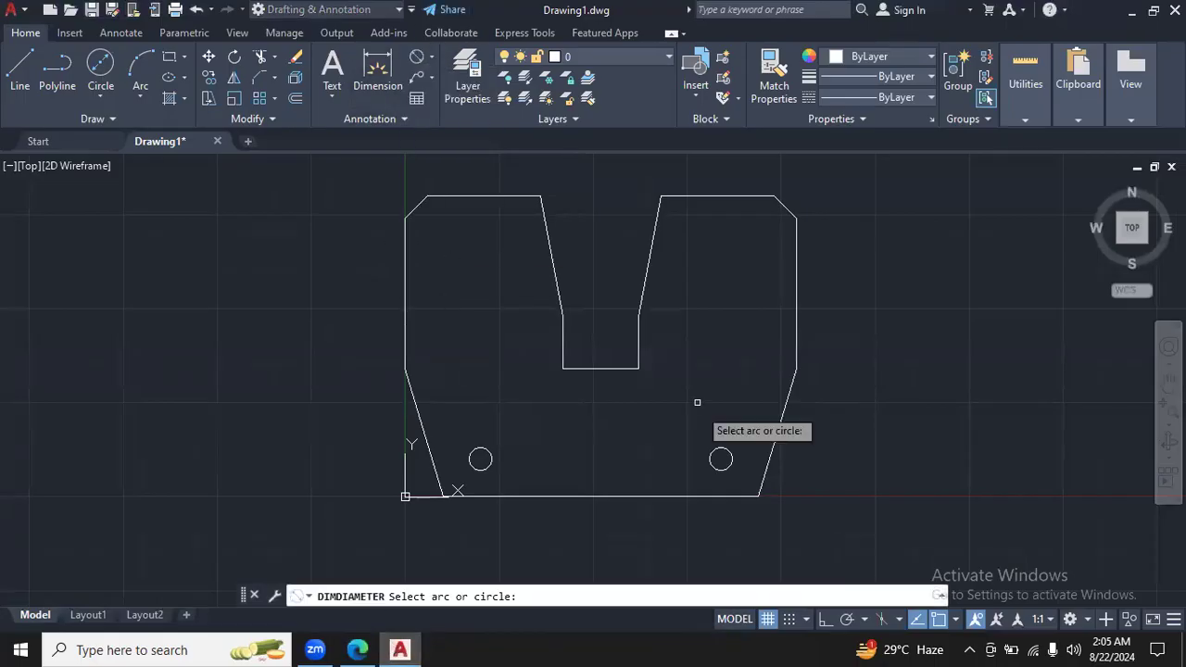
pyautogui.click(721, 458)
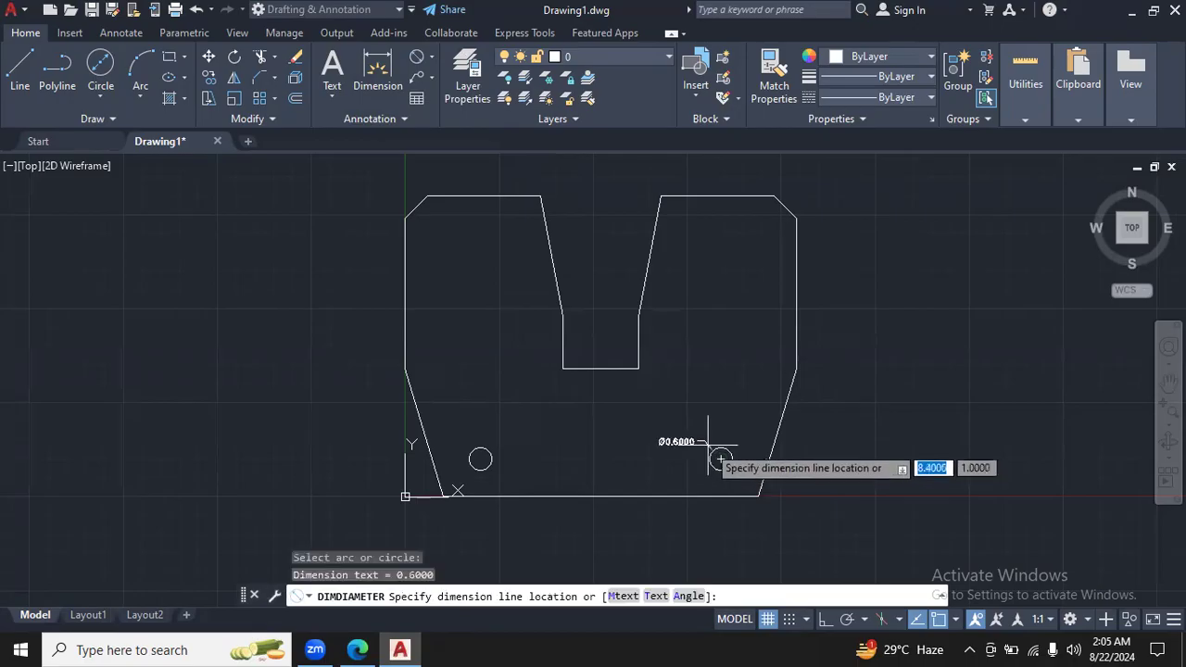
pyautogui.click(701, 408)
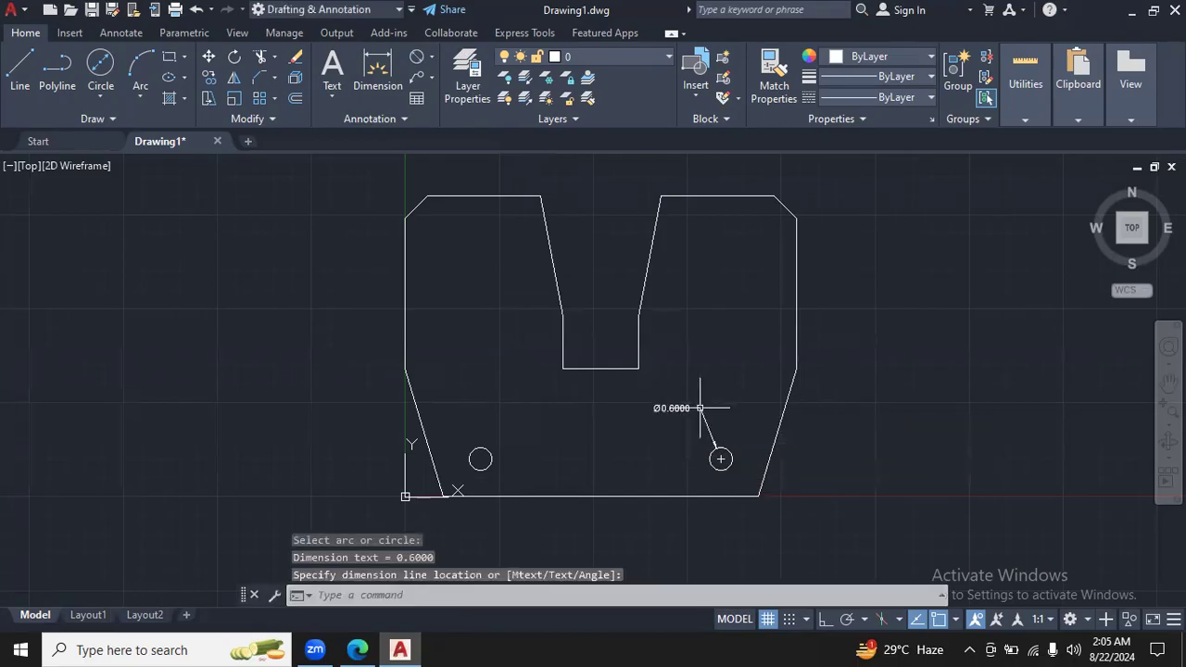
# Step: Set the Standard dimension style's text height to 0.8
pyautogui.click(406, 119)
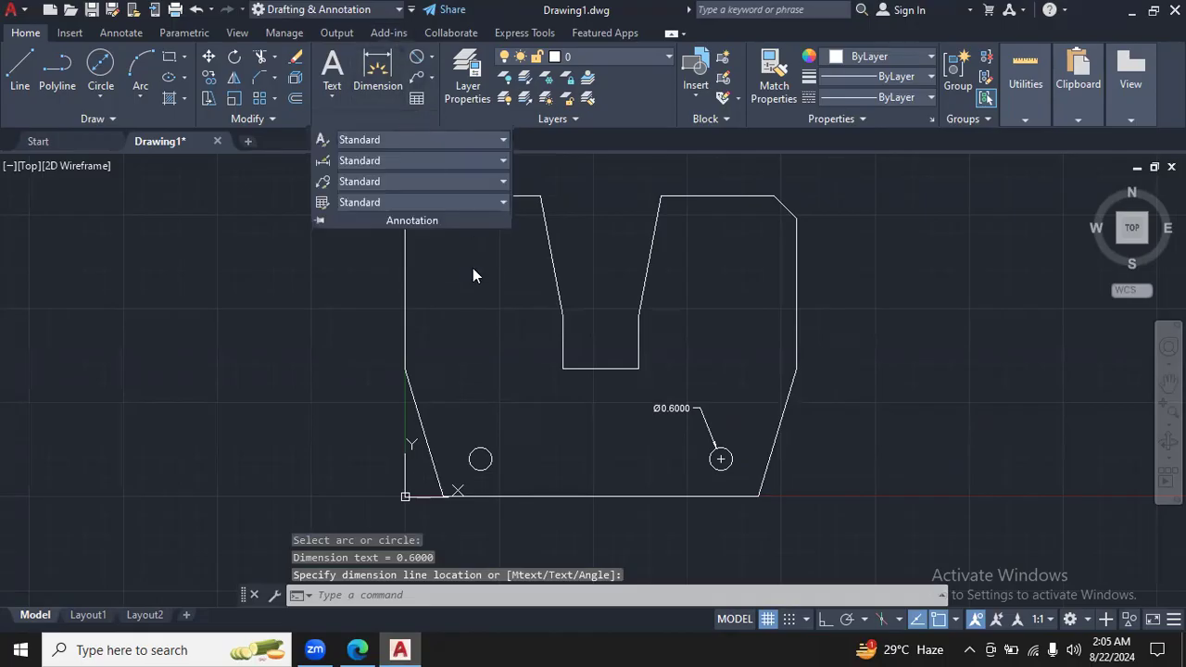
pyautogui.click(504, 161)
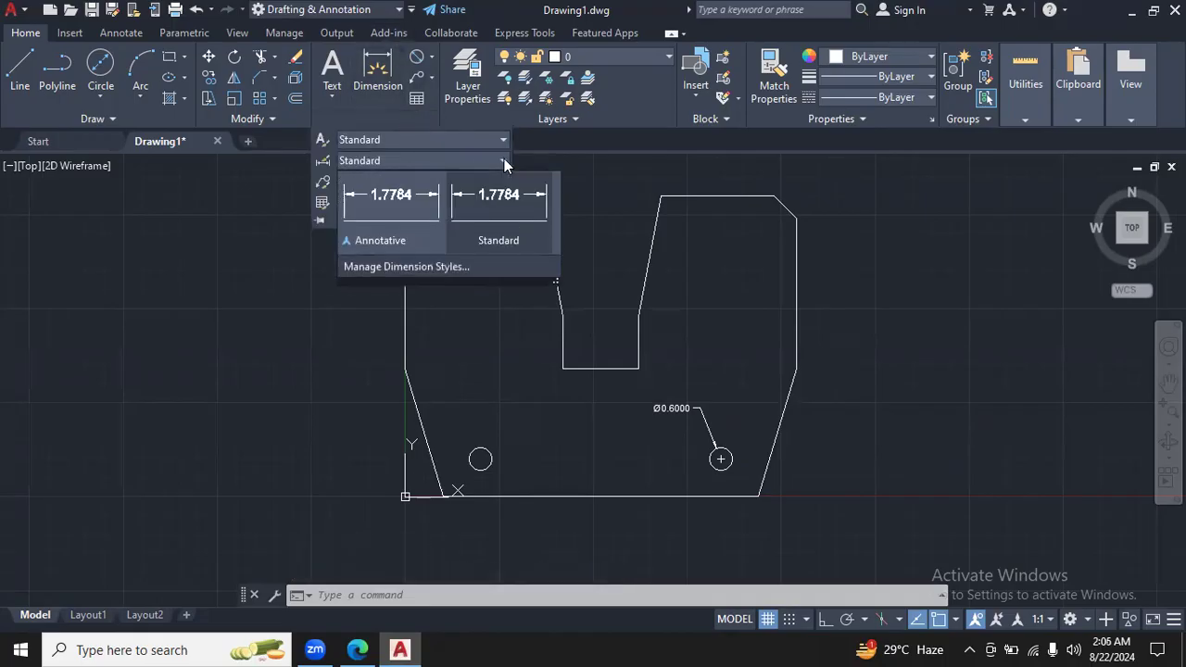
pyautogui.click(432, 266)
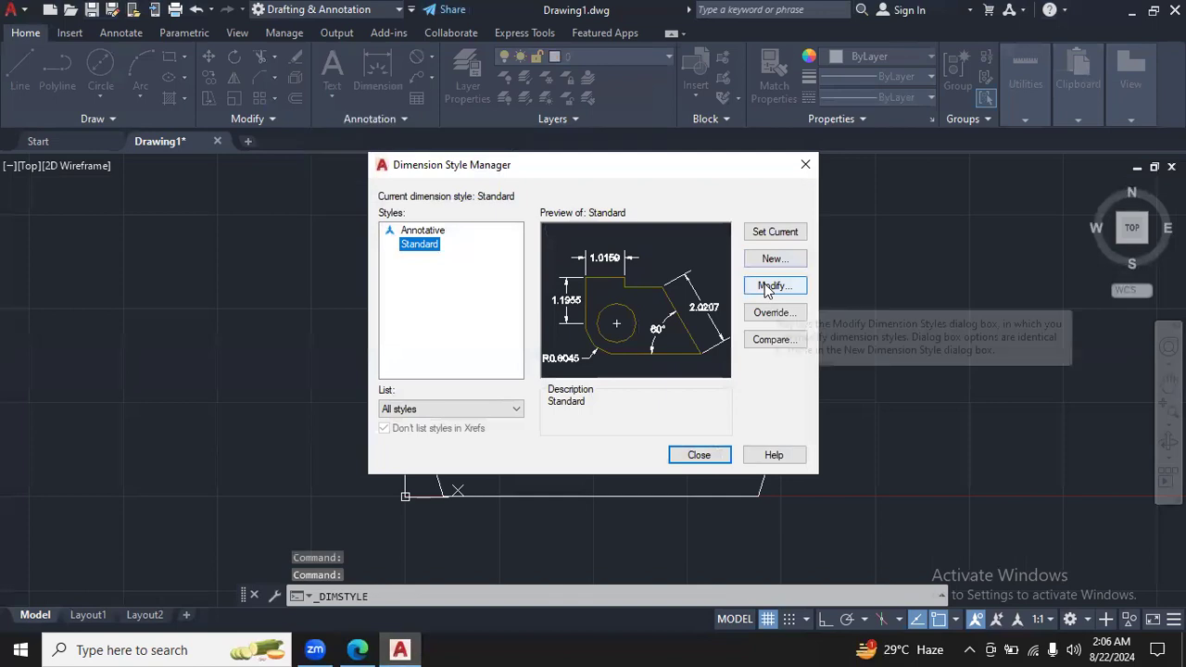
pyautogui.click(768, 286)
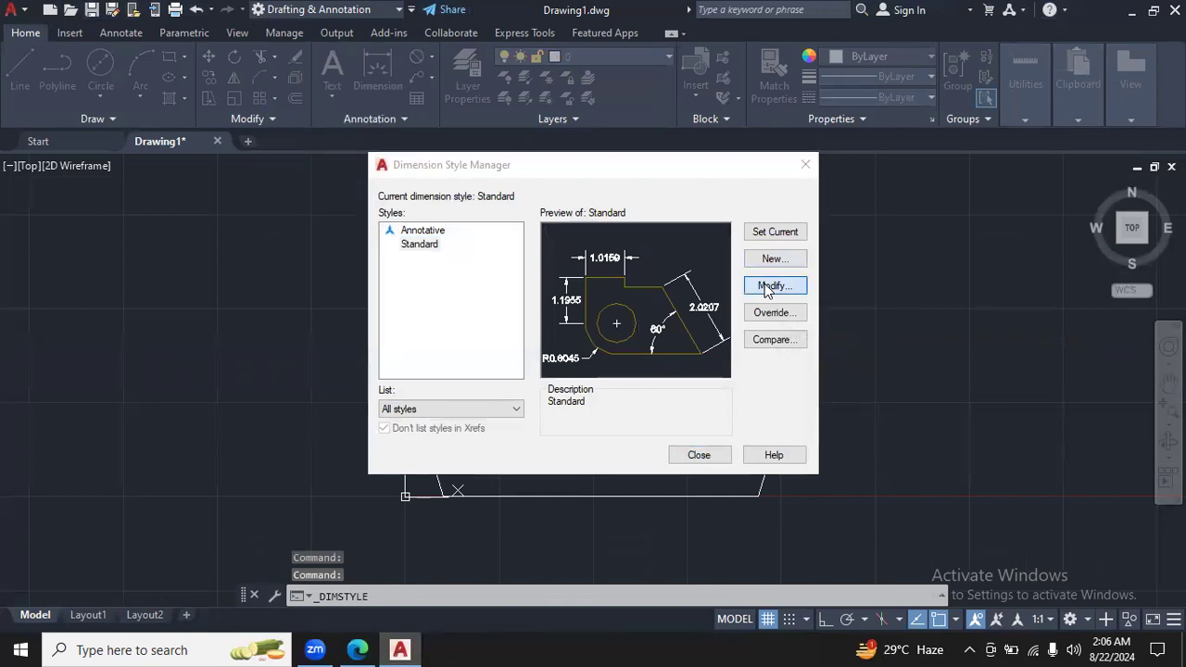
pyautogui.moveTo(532, 258); pyautogui.dragTo(562, 258)
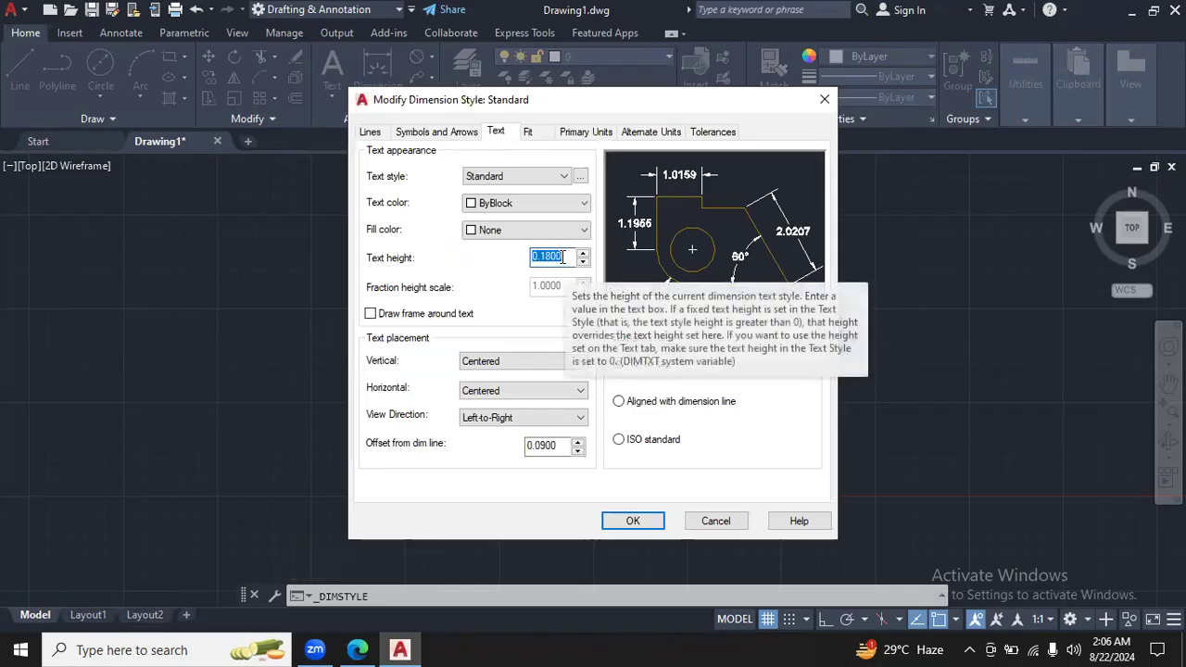
pyautogui.write('1')
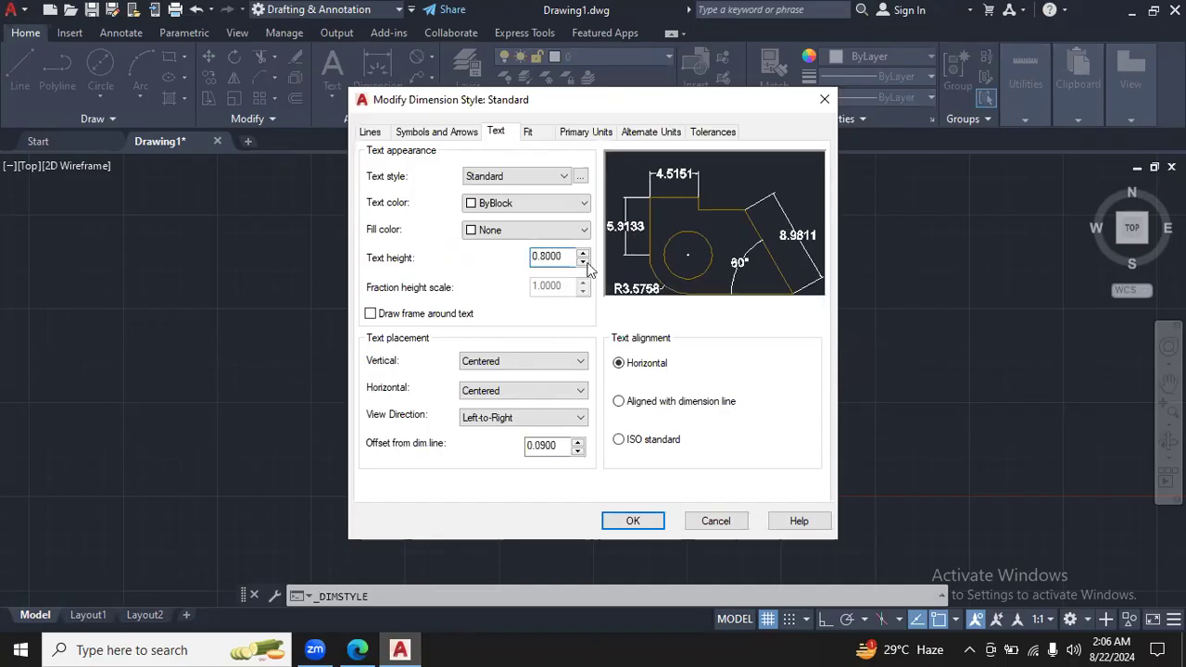
pyautogui.press('Return')
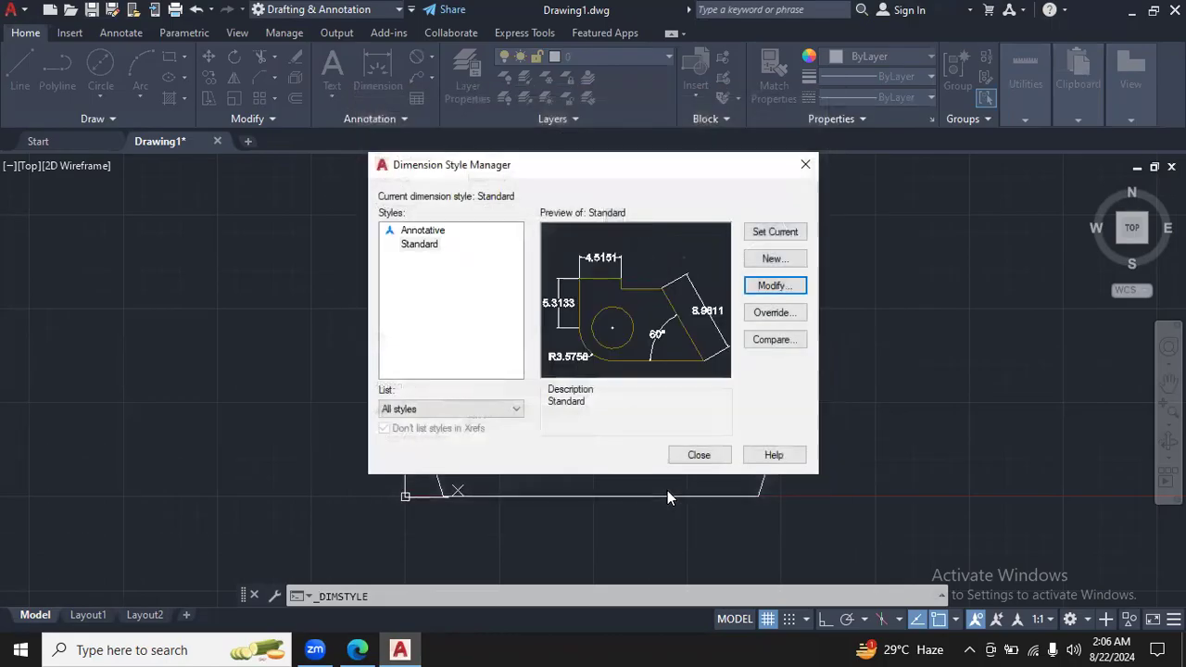
pyautogui.click(698, 454)
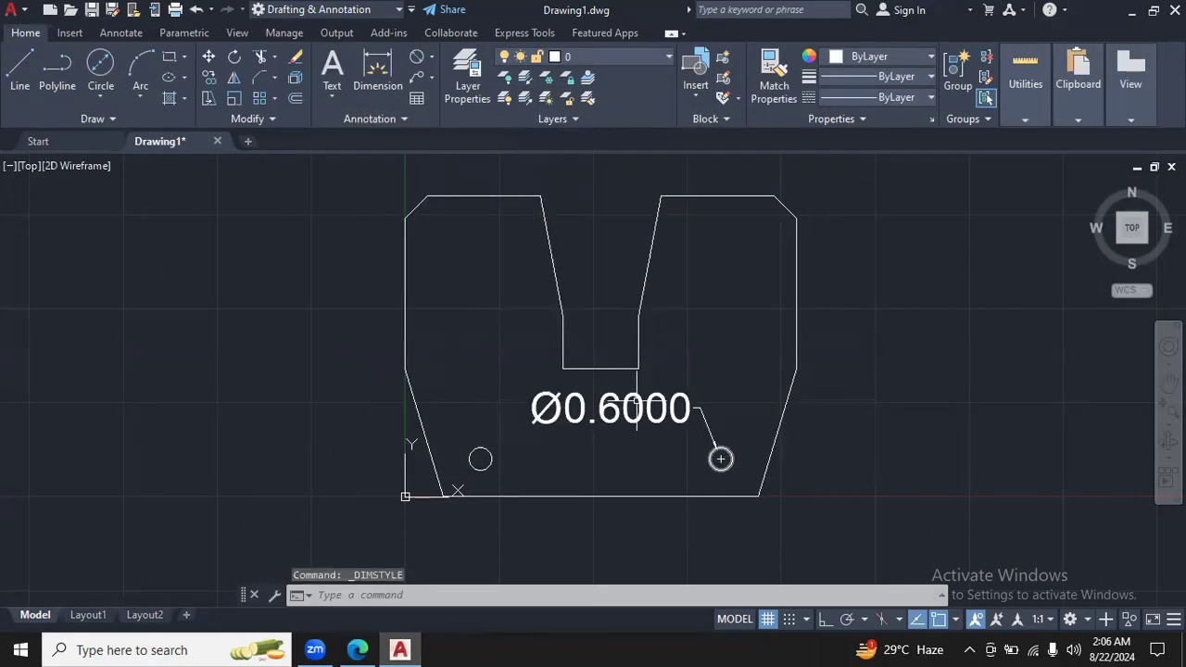
# Step: Change the Standard dimension style's text height to 0.5
pyautogui.click(405, 119)
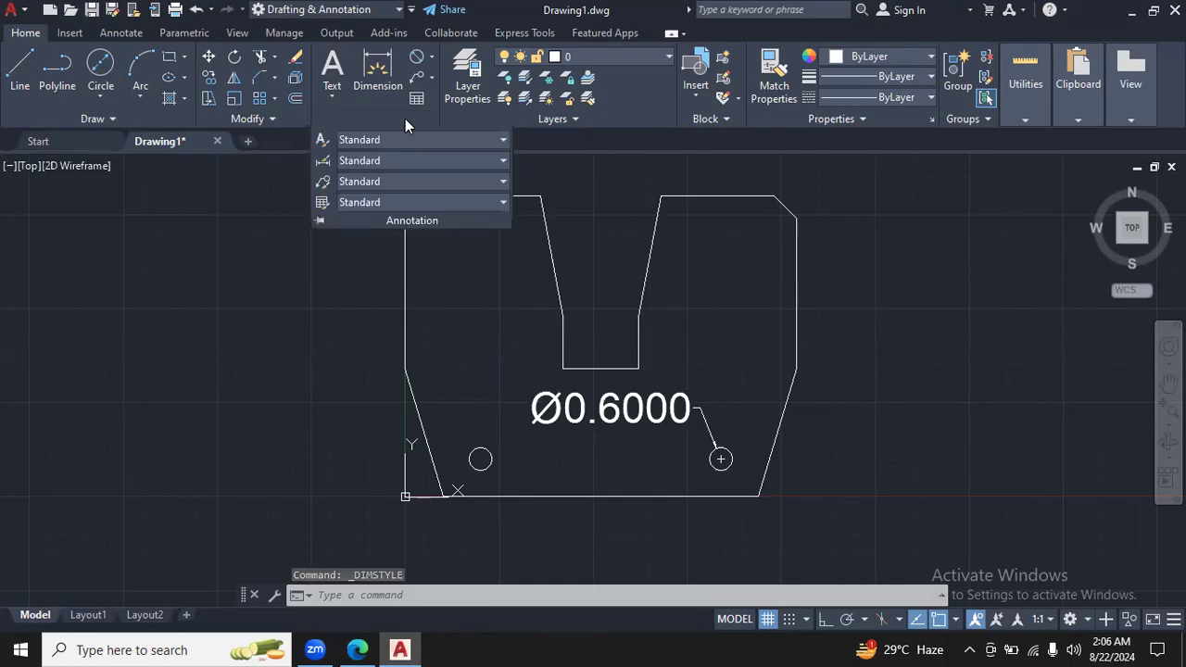
pyautogui.click(504, 163)
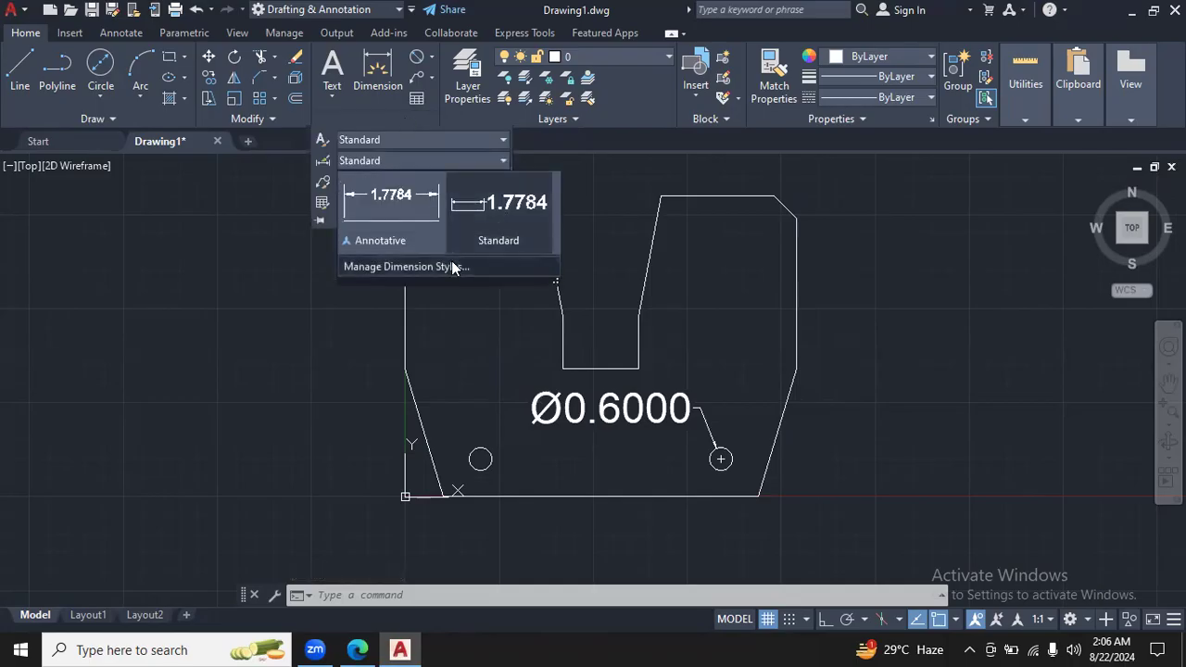
pyautogui.click(452, 266)
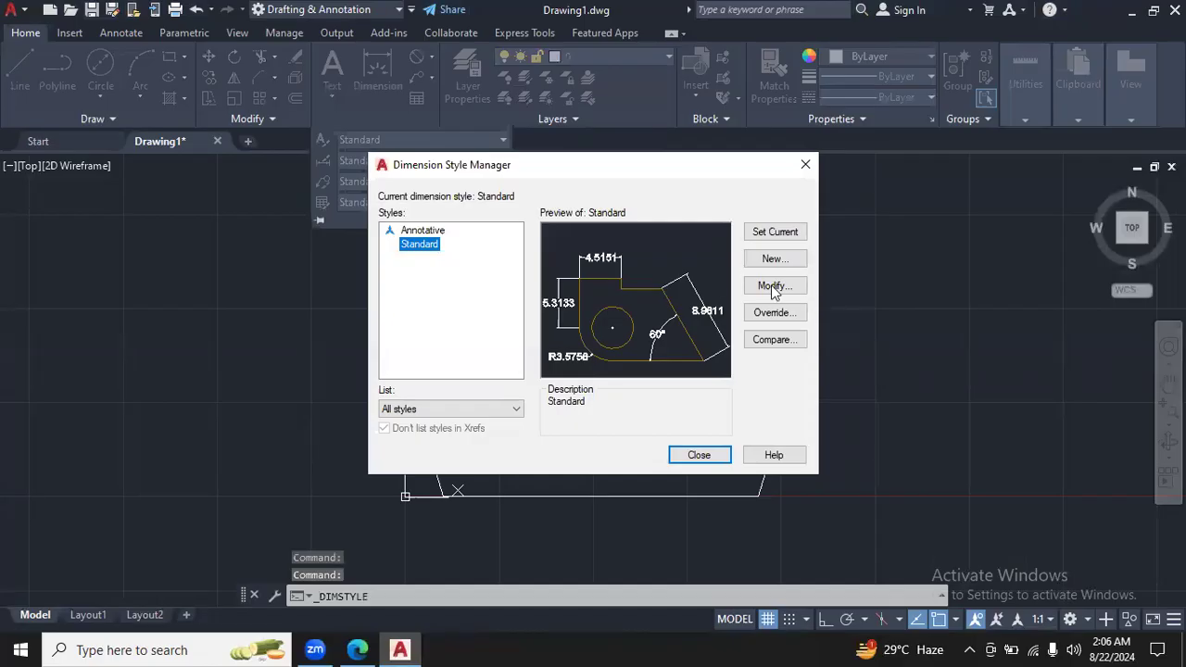
pyautogui.click(772, 286)
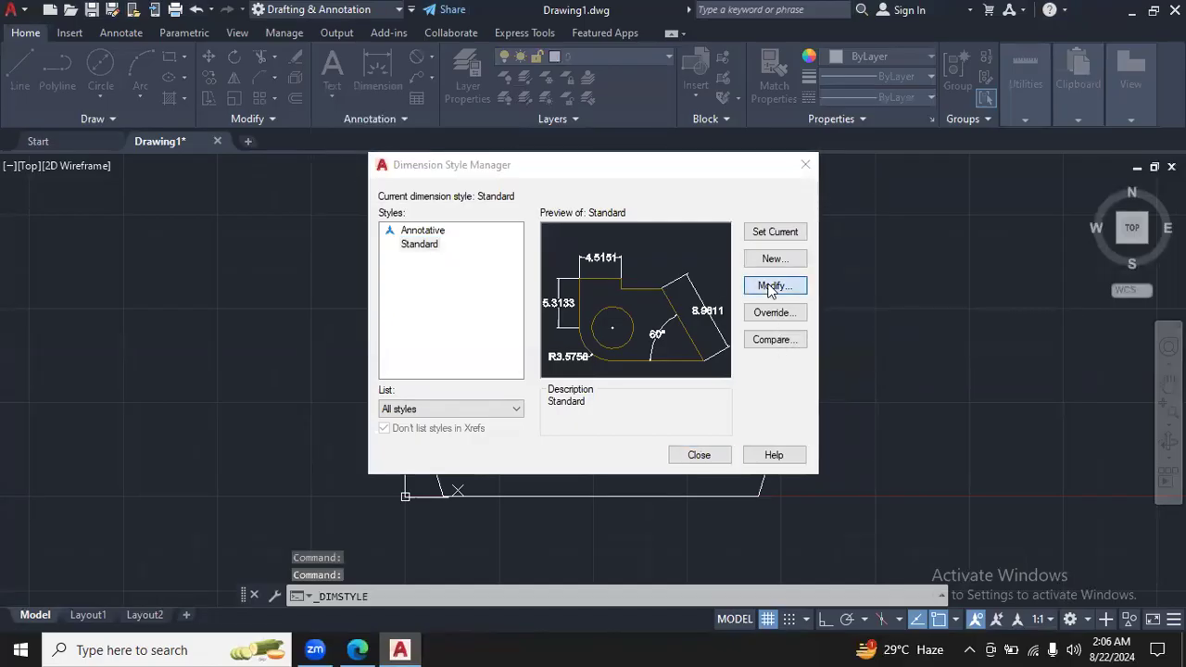
pyautogui.click(773, 286)
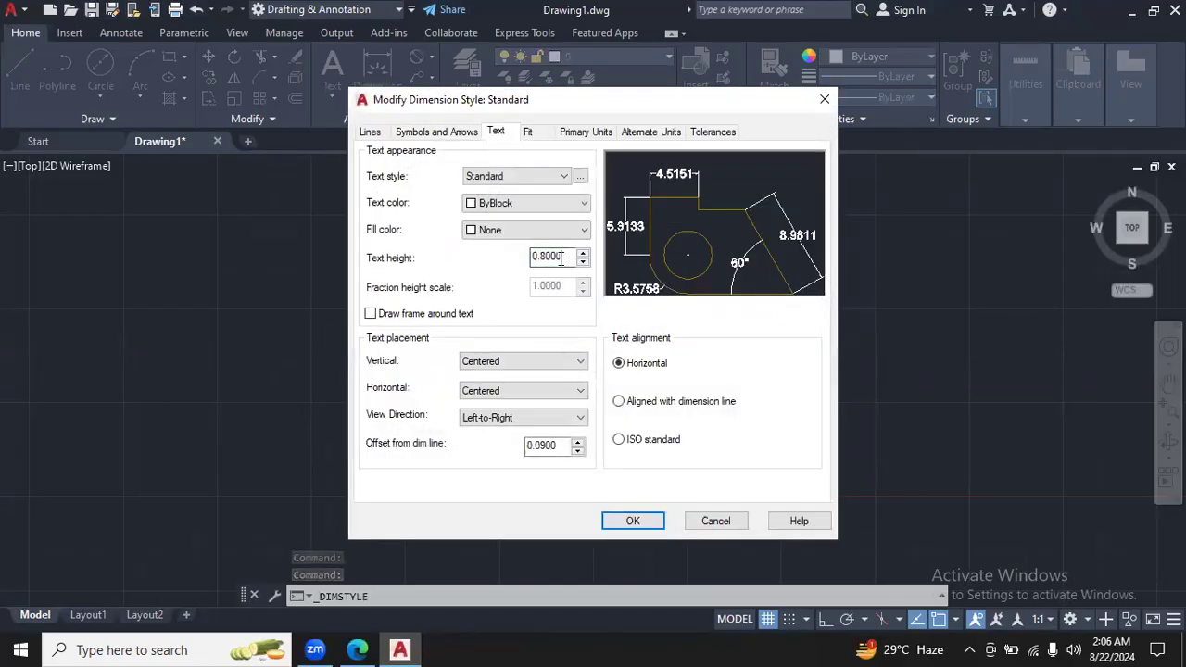
pyautogui.press('BackSpace')
pyautogui.press('BackSpace')
pyautogui.press('BackSpace')
pyautogui.press('BackSpace')
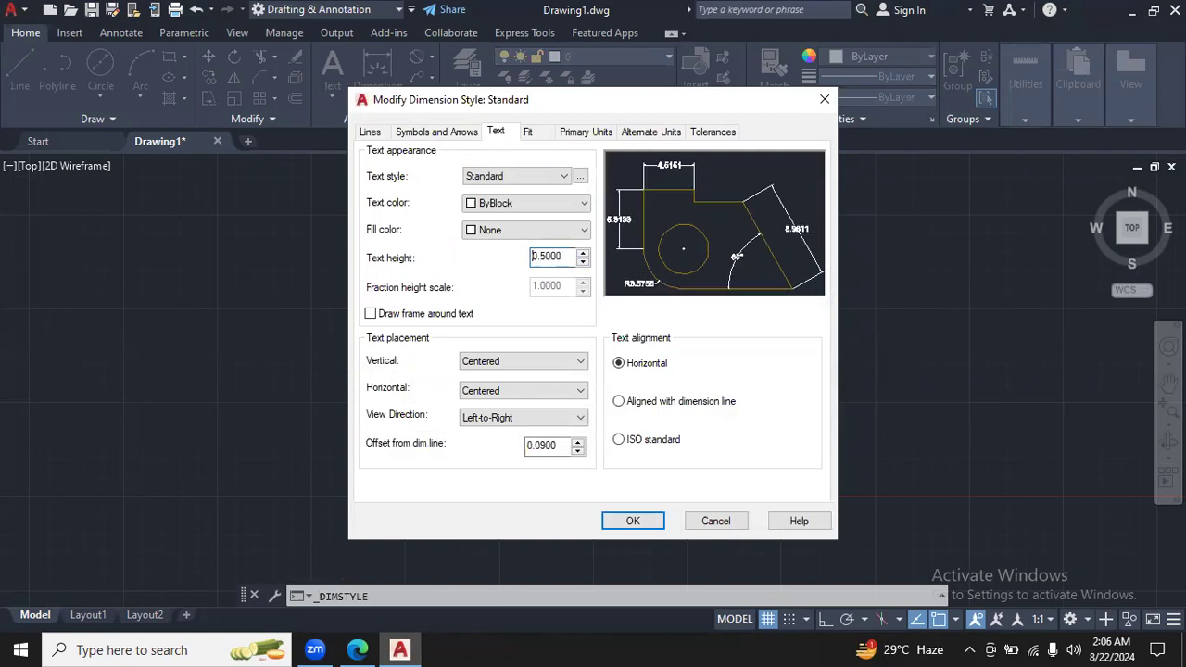
pyautogui.click(642, 506)
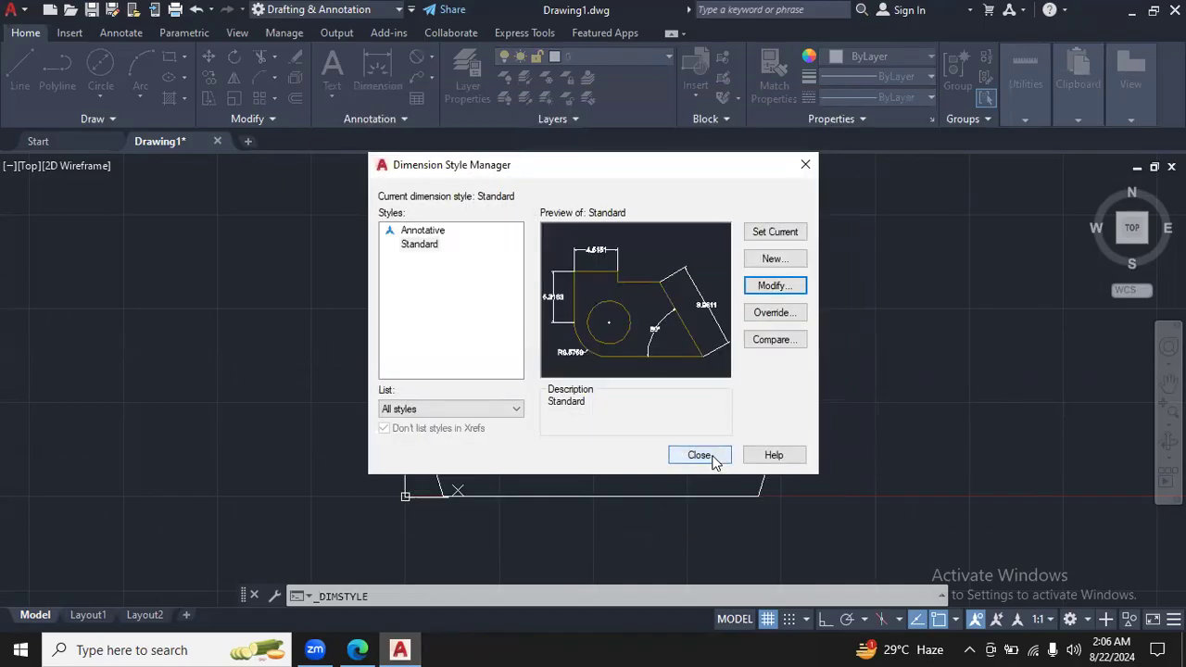
pyautogui.click(700, 455)
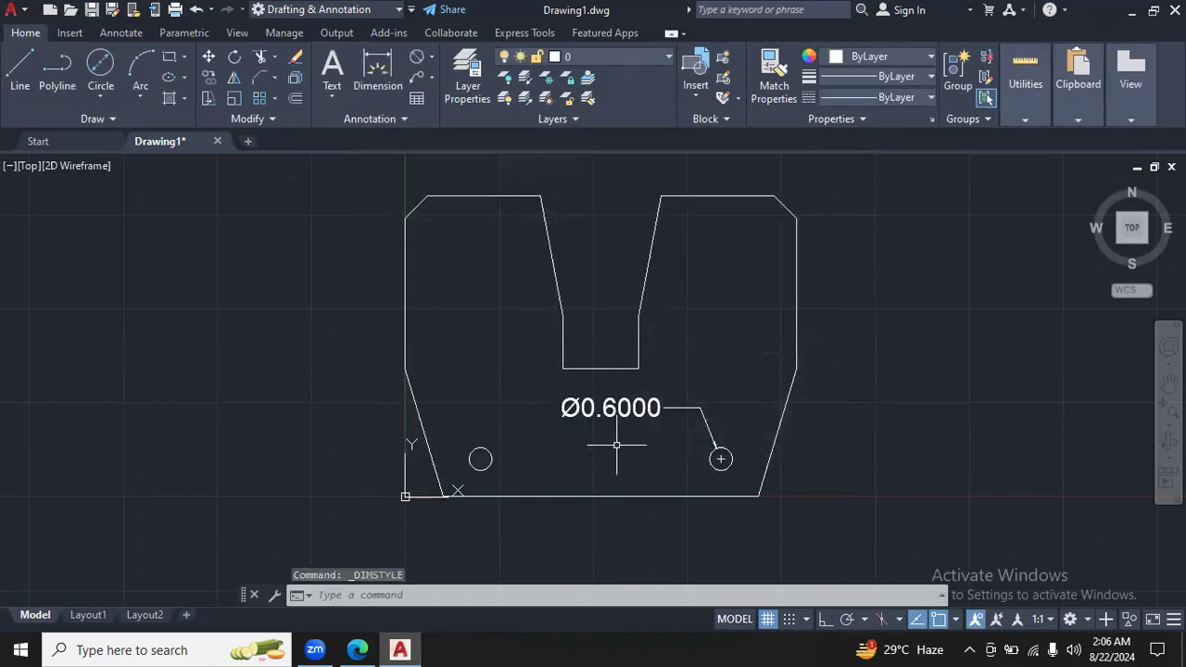
# Step: Reduce the Standard dimension style's text height to 0.3 and leave the hole's diameter dimension deselected
pyautogui.click(638, 414)
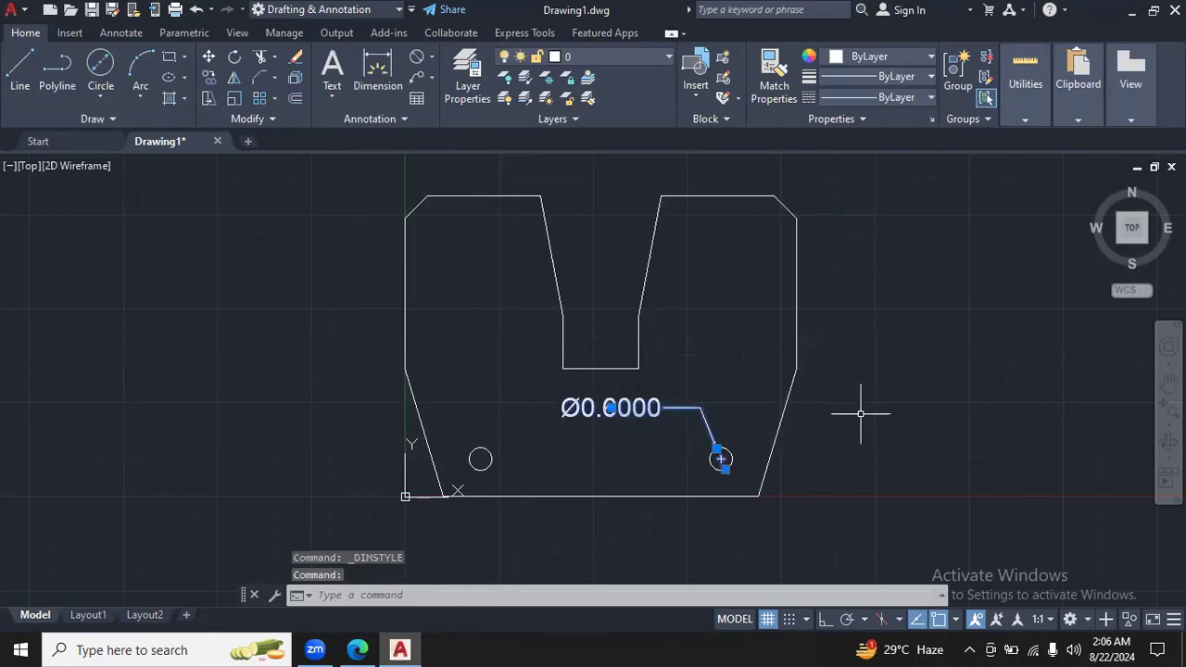
pyautogui.click(404, 119)
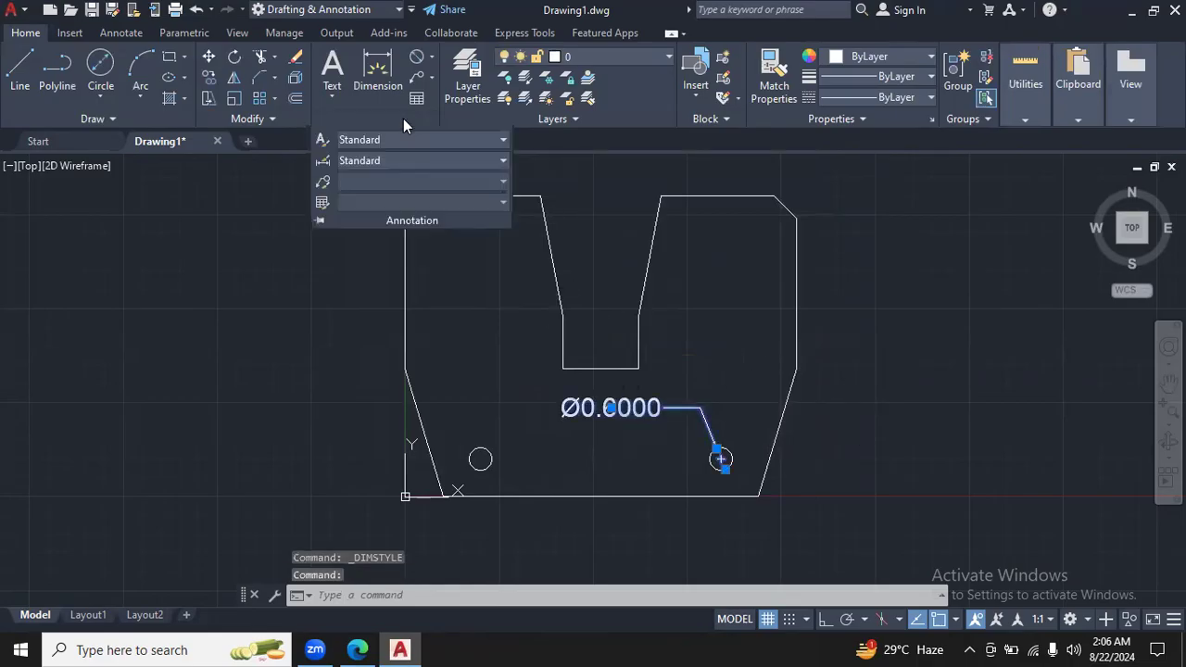
pyautogui.click(413, 217)
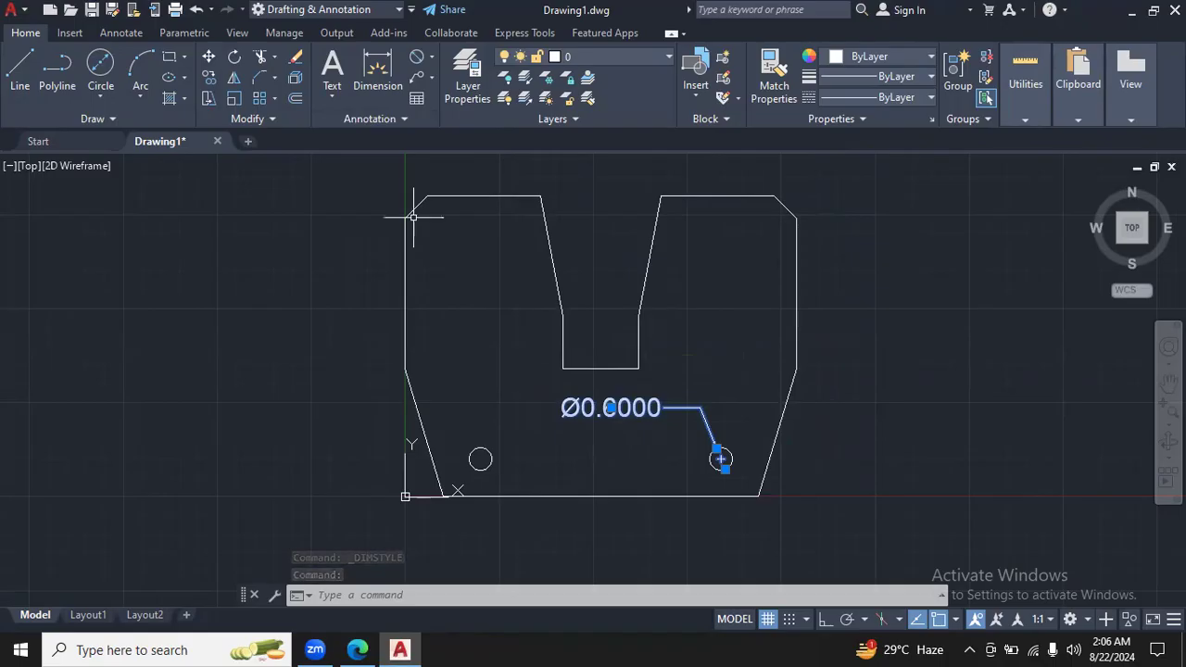
pyautogui.click(401, 121)
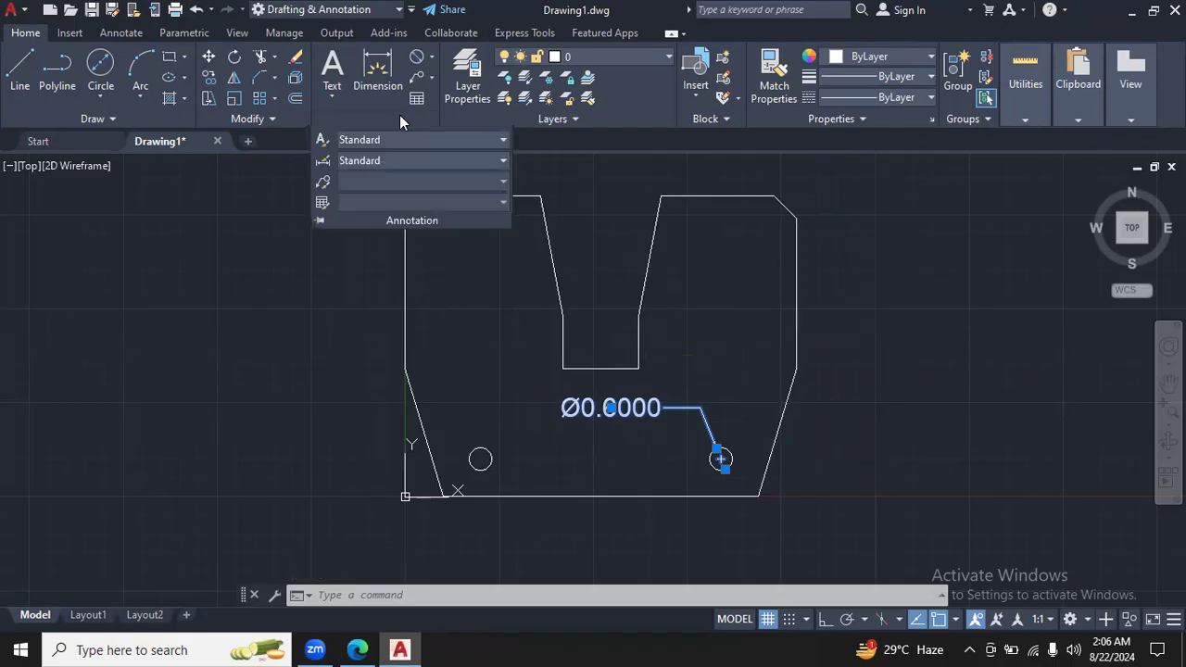
pyautogui.click(495, 162)
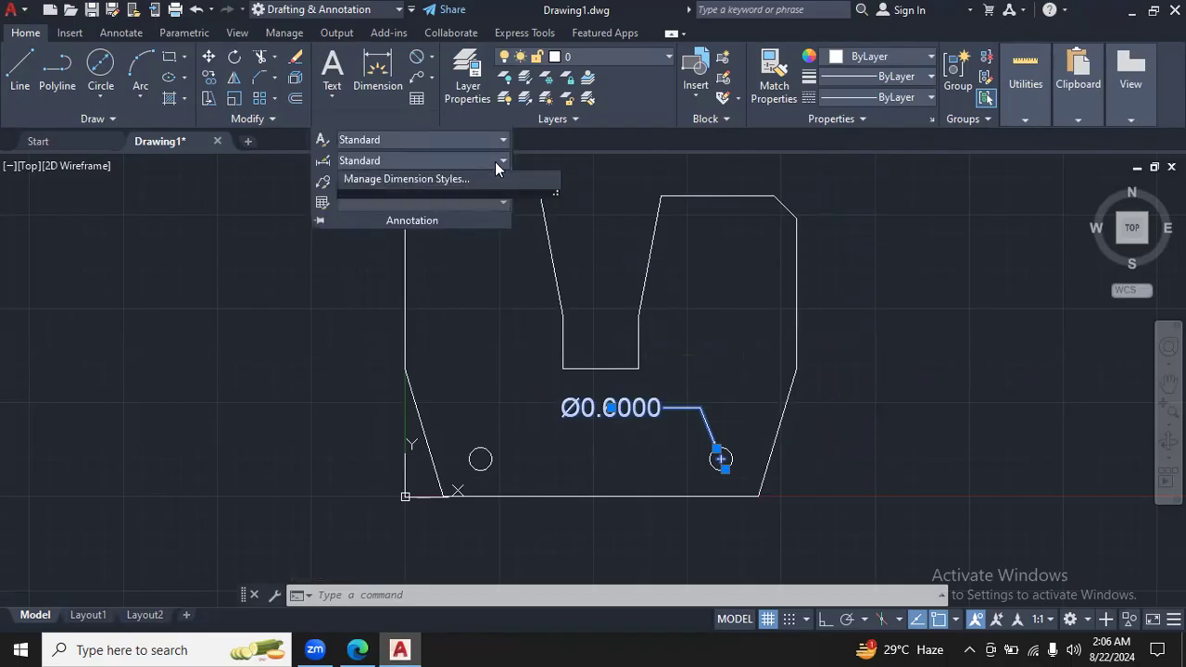
pyautogui.click(427, 265)
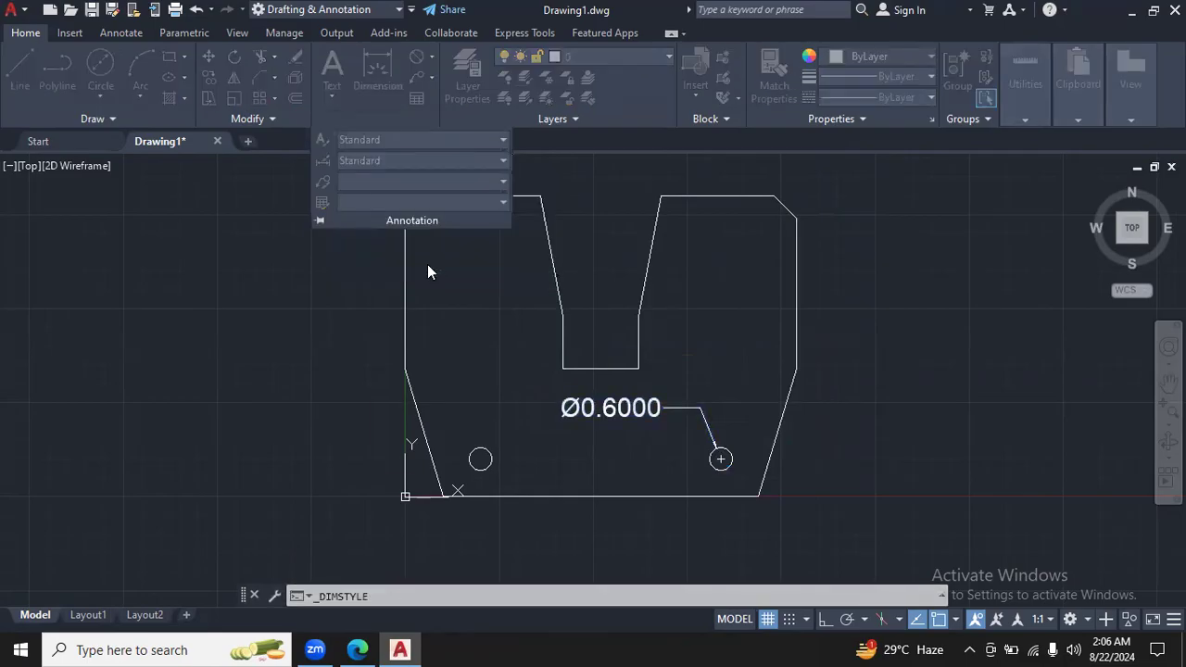
pyautogui.click(776, 287)
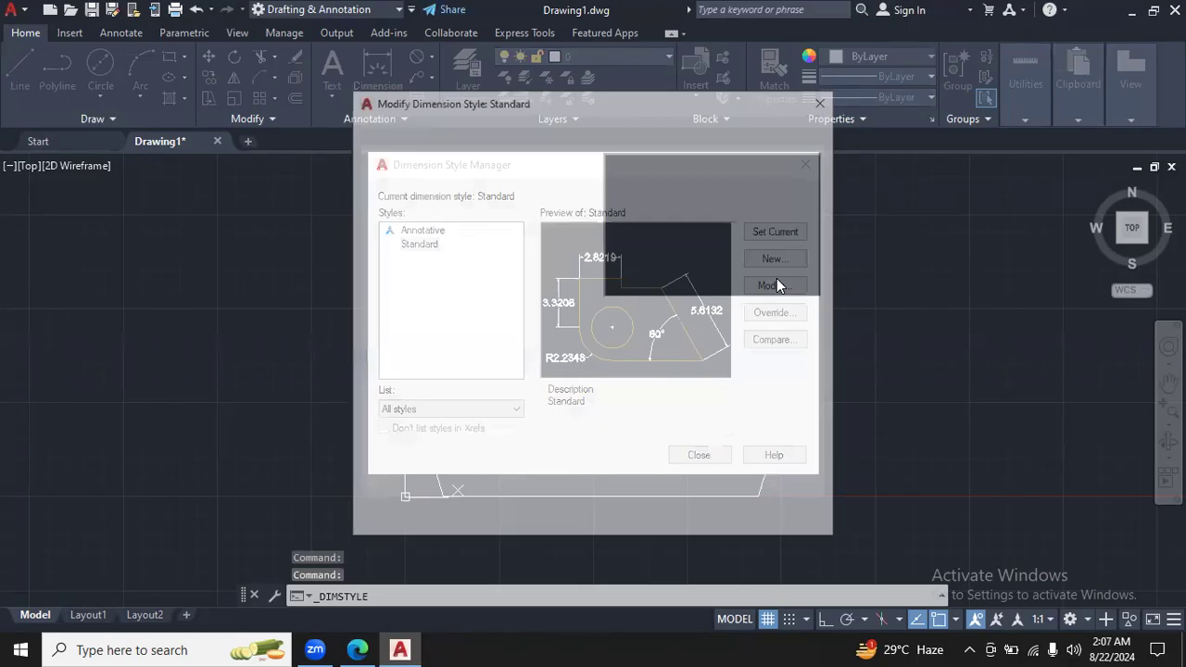
pyautogui.click(559, 260)
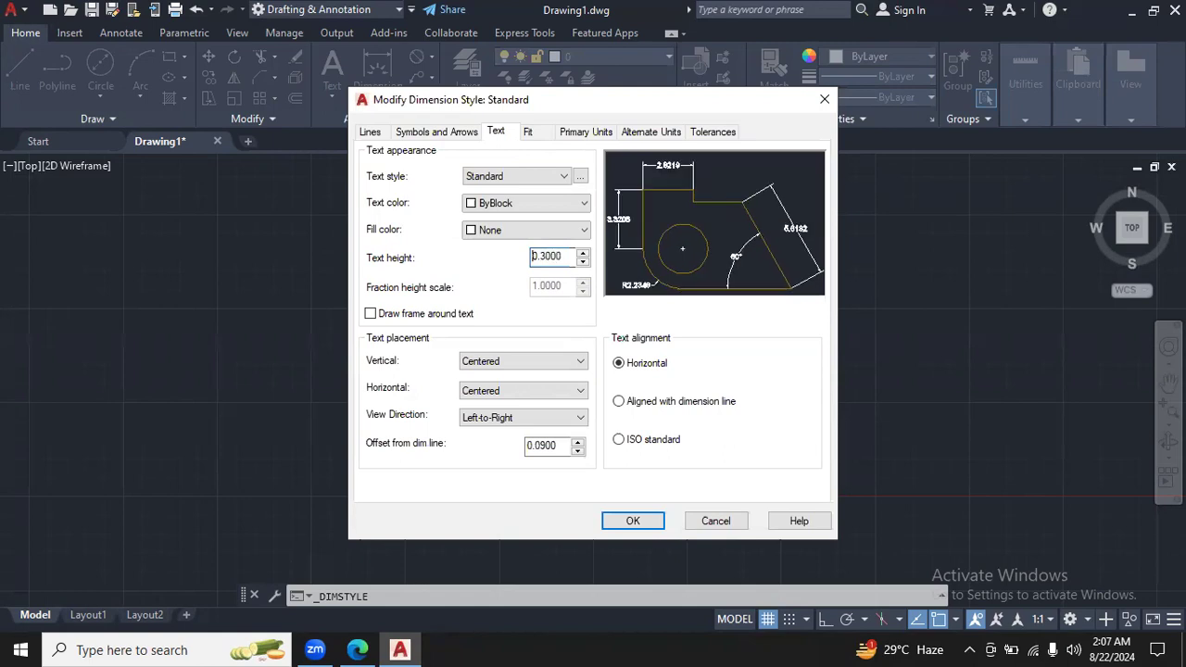
pyautogui.click(656, 521)
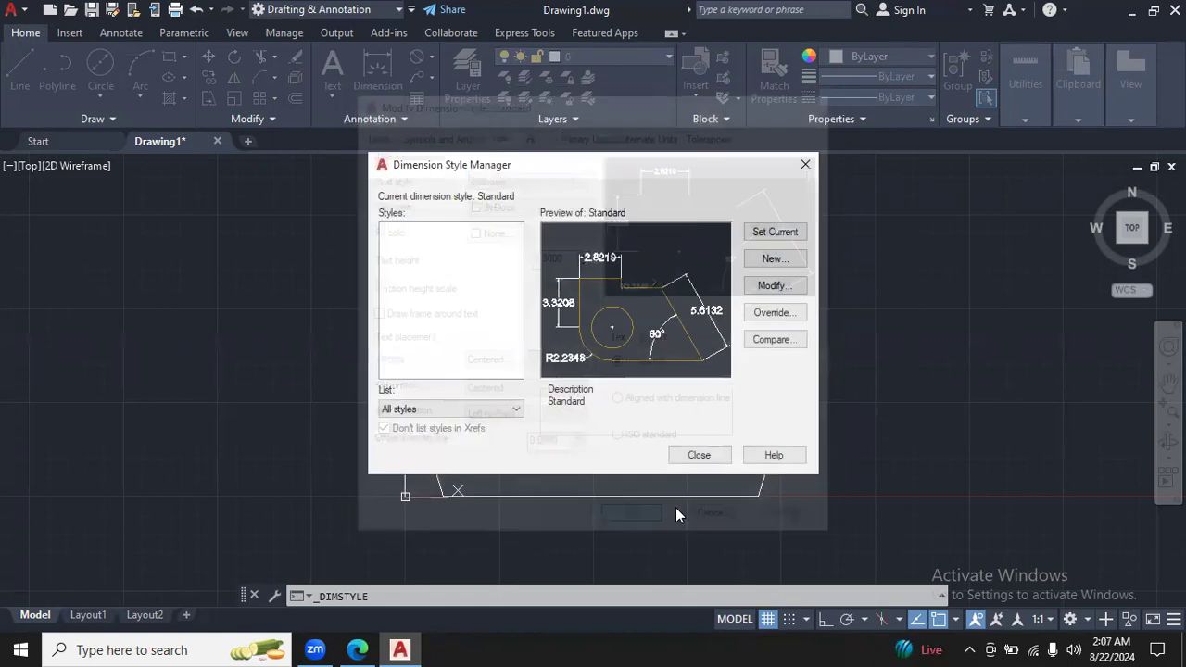
pyautogui.click(700, 455)
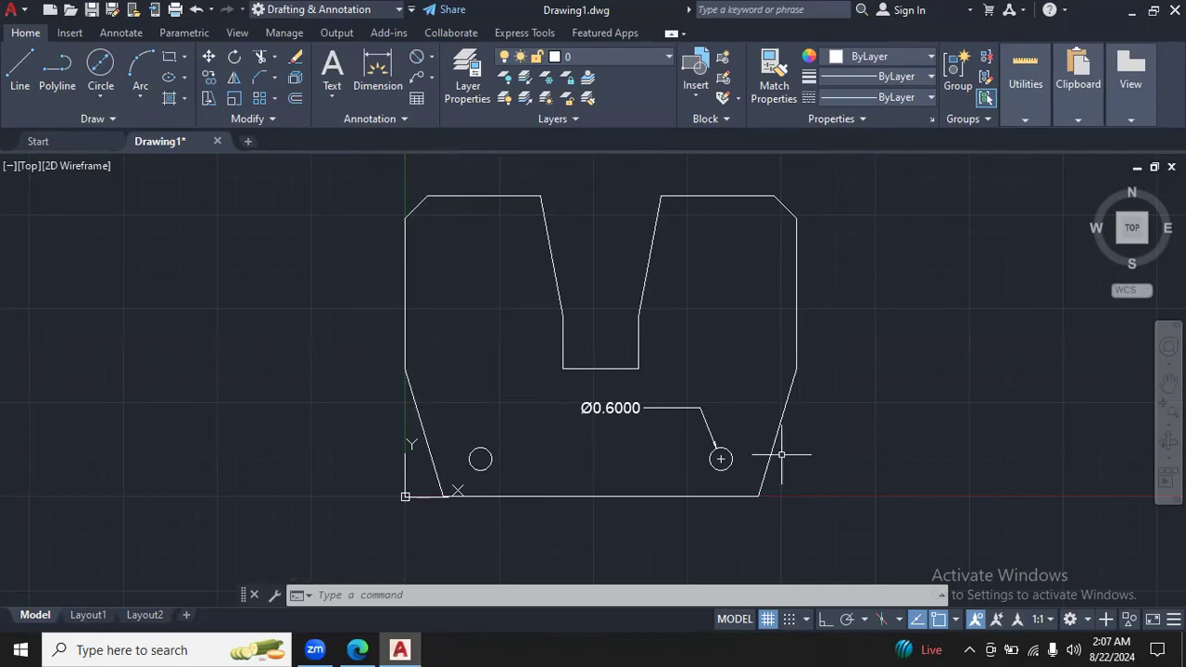
pyautogui.click(625, 408)
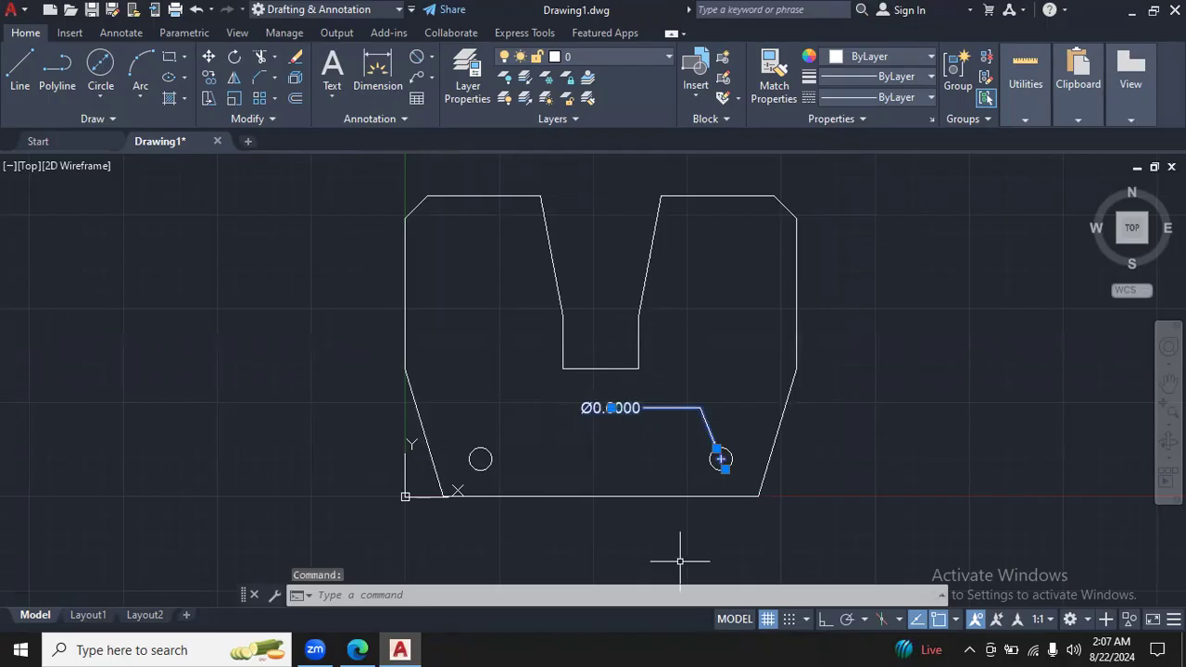
pyautogui.press('Escape')
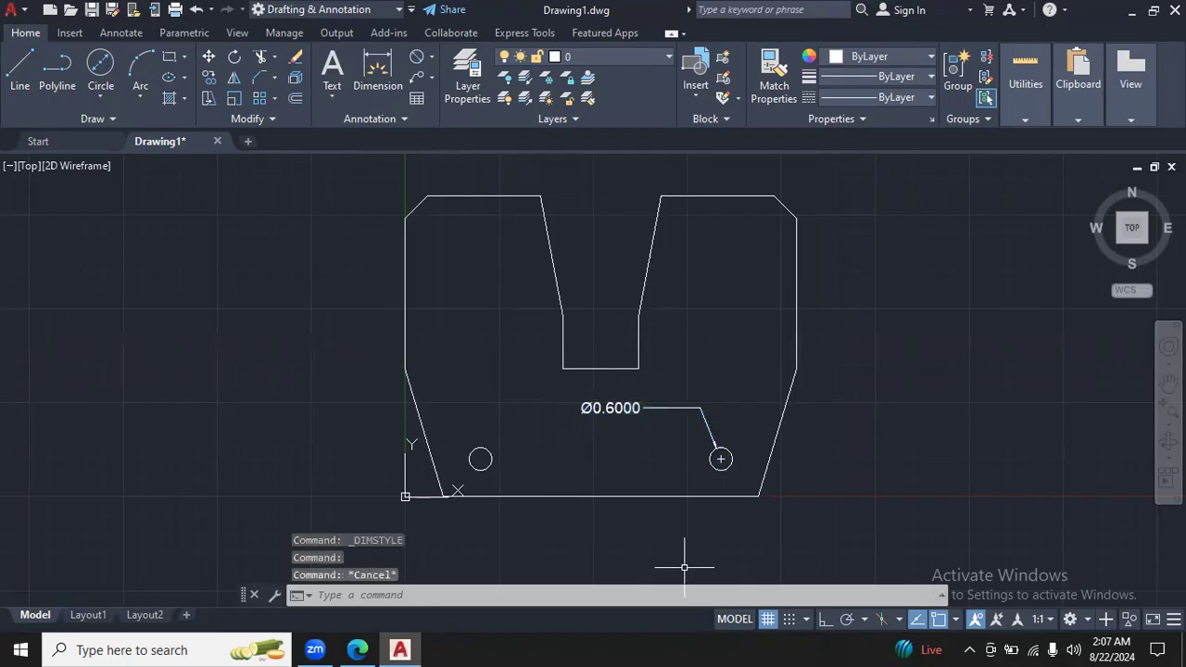
# Step: Check the plate's dimensions in the PDF in Edge, return to AutoCAD, and add a linear dimension to the left vertical edge, about 1.2 units outside it
pyautogui.click(356, 649)
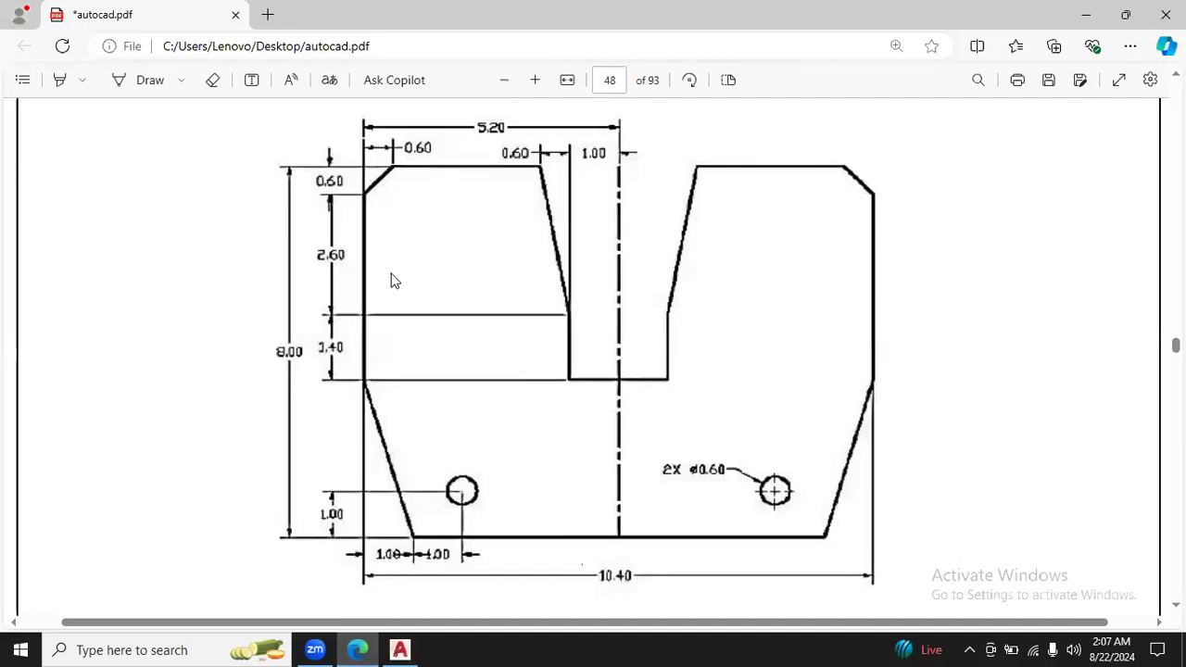
pyautogui.click(406, 649)
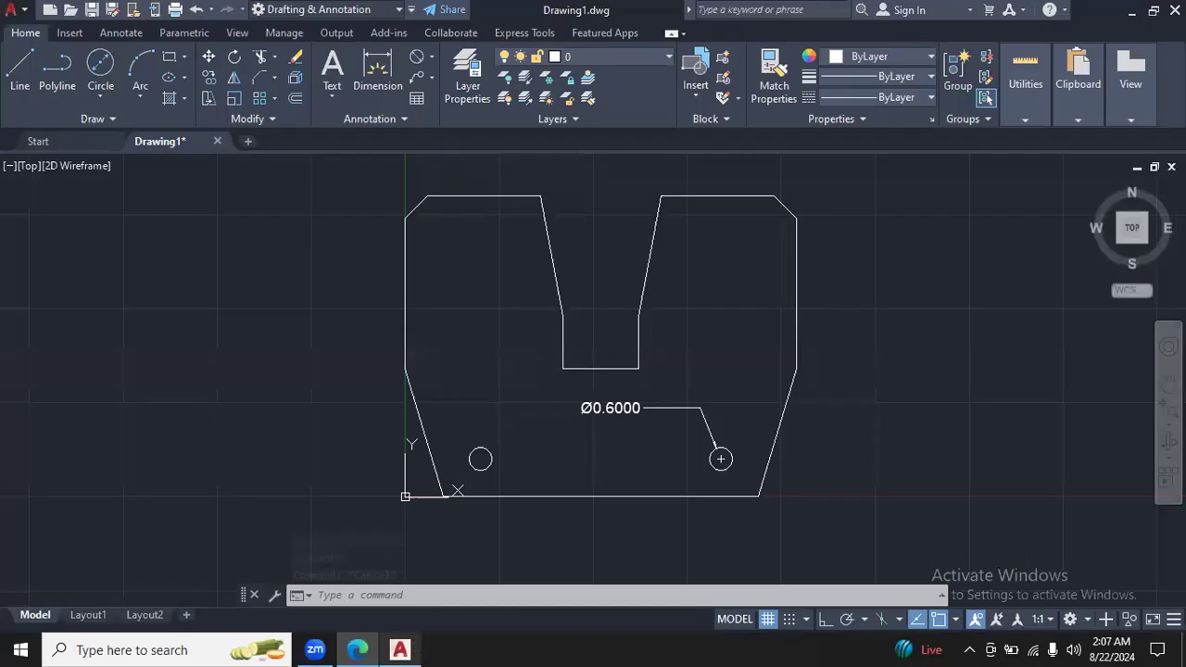
pyautogui.click(434, 58)
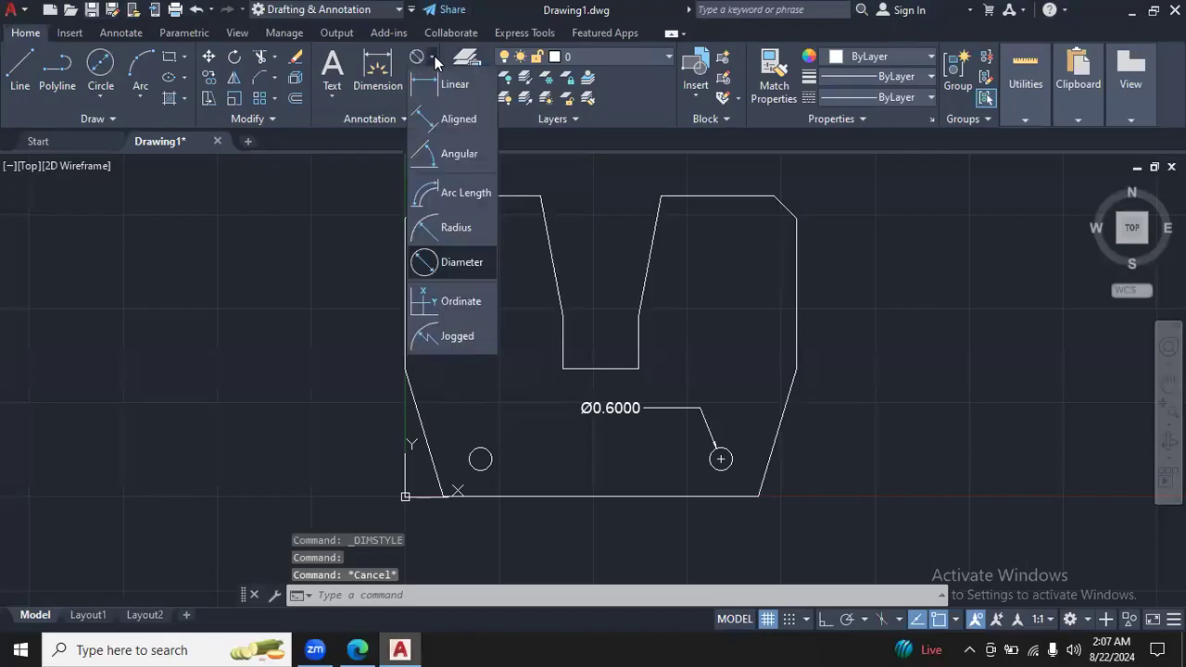
pyautogui.click(452, 85)
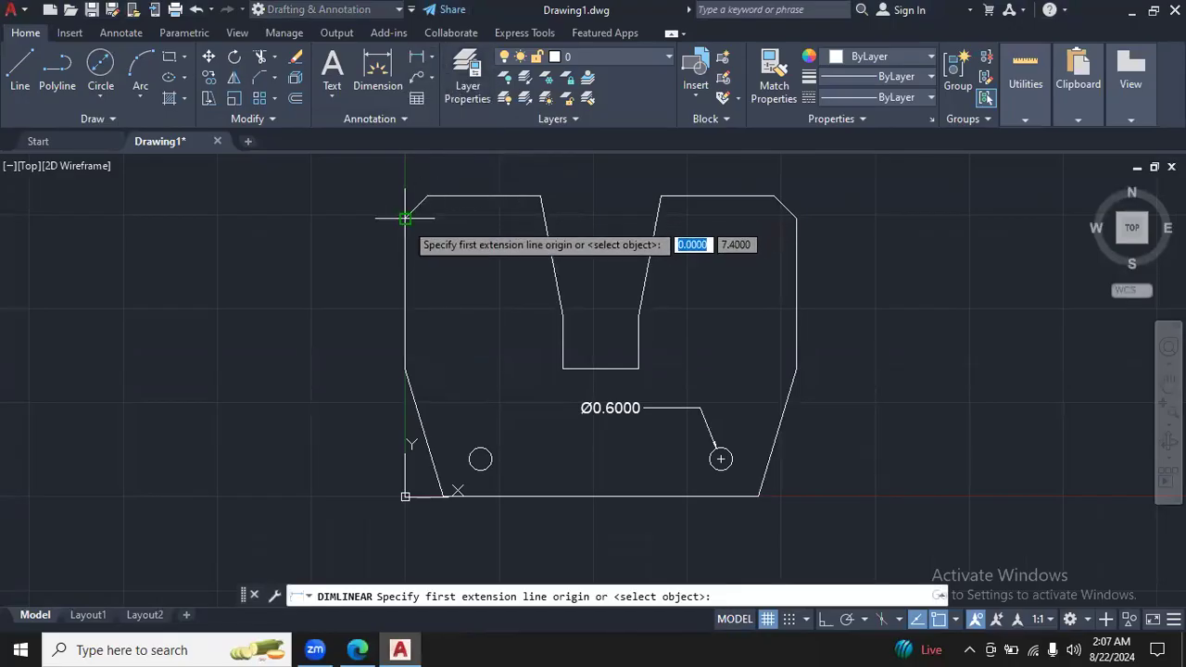
pyautogui.click(405, 216)
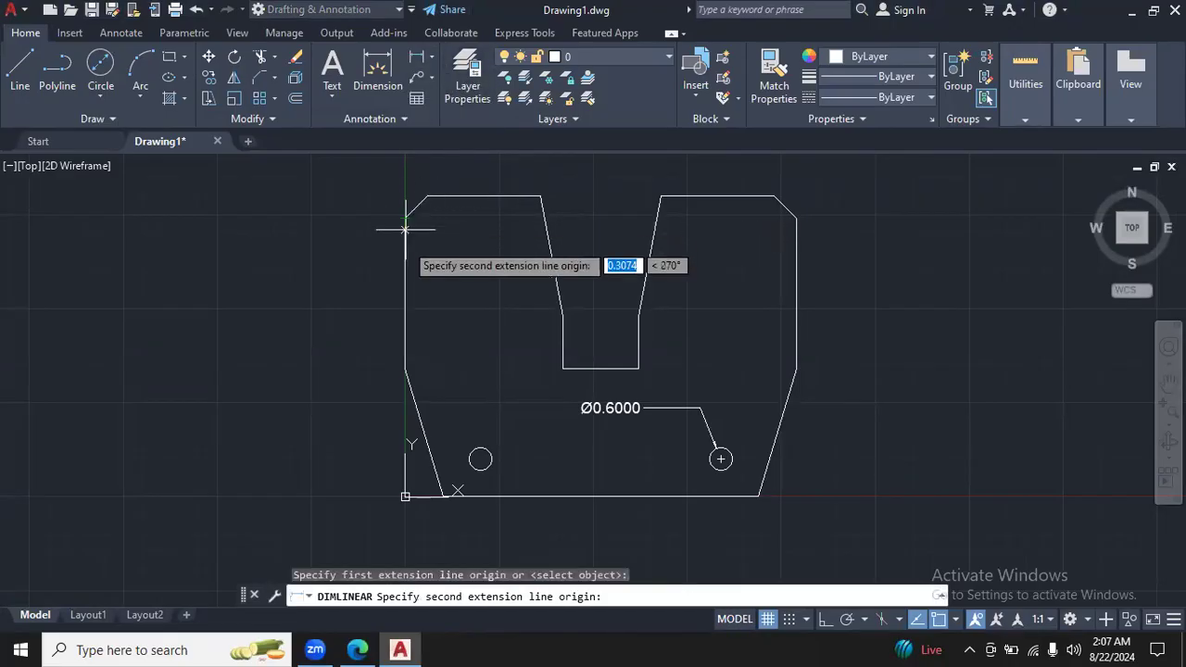
pyautogui.click(405, 369)
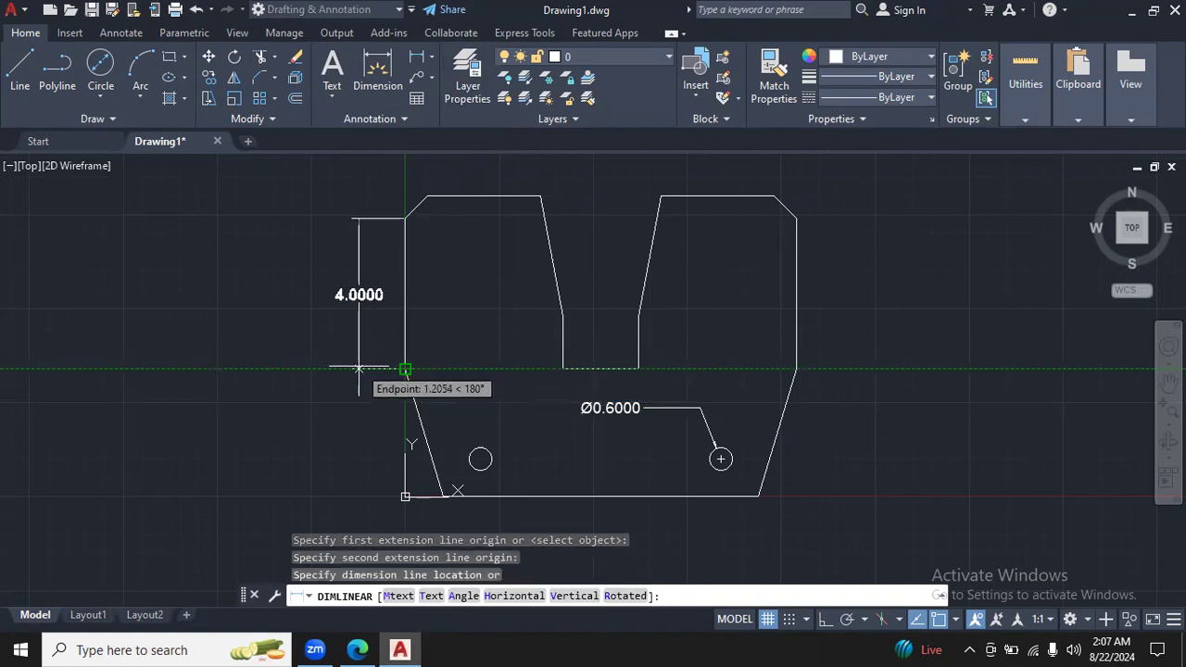
pyautogui.click(358, 368)
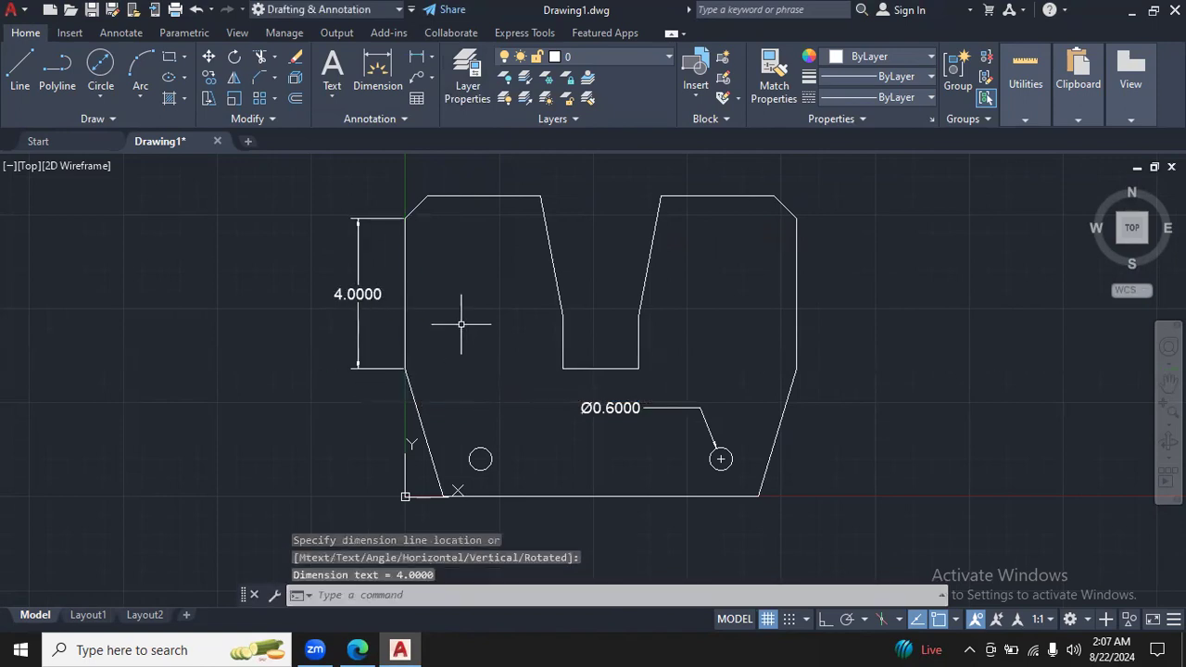
# Step: Add a linear dimension to the plate's top-left horizontal edge, placed just below that edge inside the outline
pyautogui.click(430, 56)
pyautogui.click(444, 84)
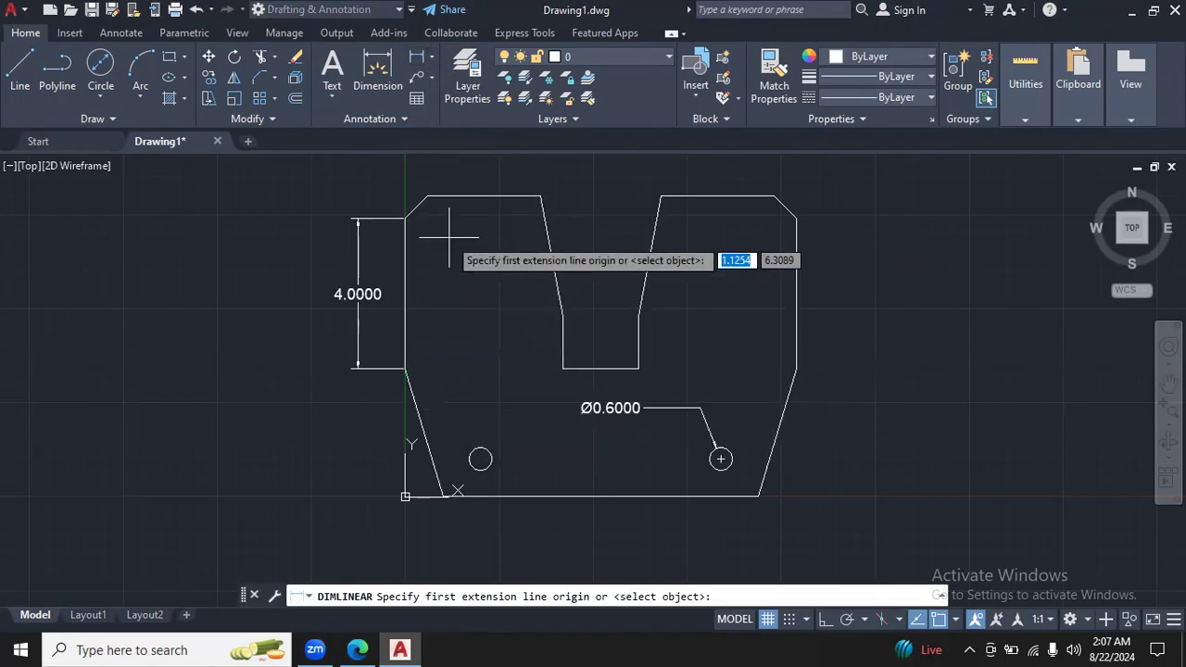
pyautogui.click(429, 196)
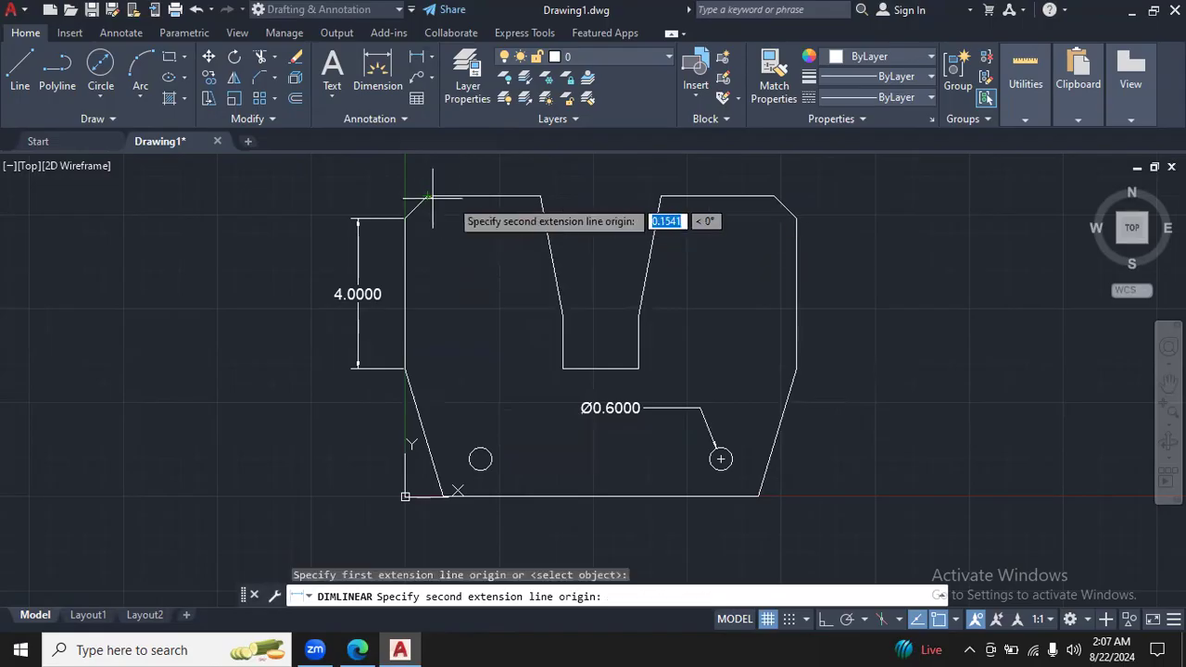
pyautogui.click(542, 197)
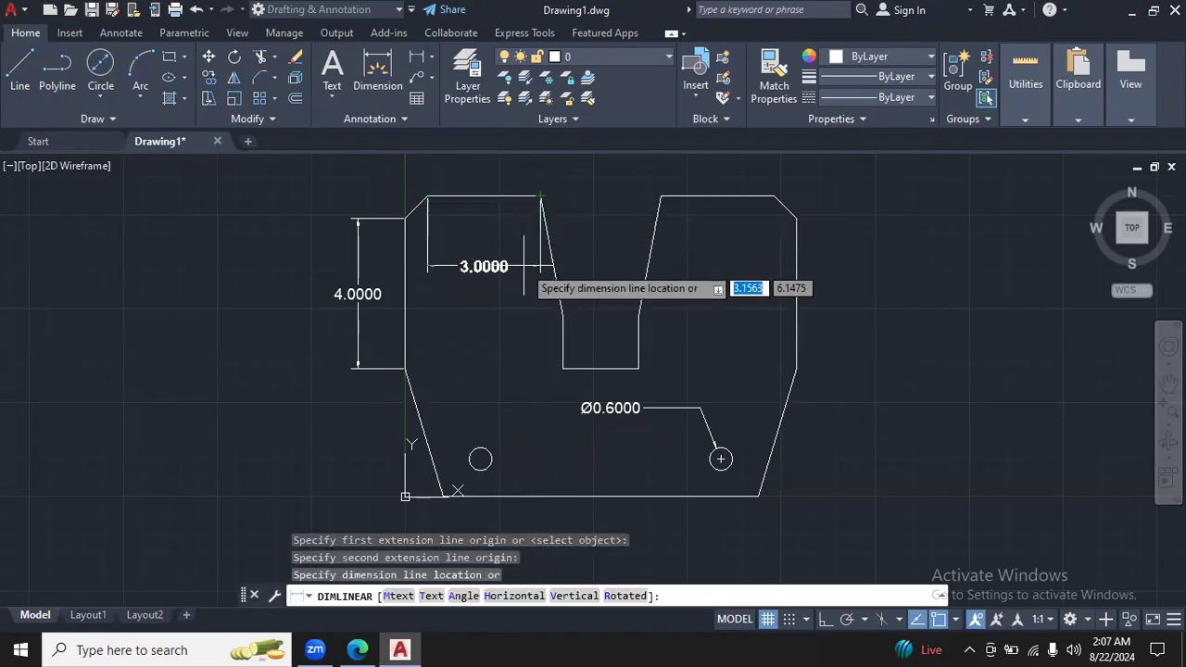
pyautogui.click(520, 237)
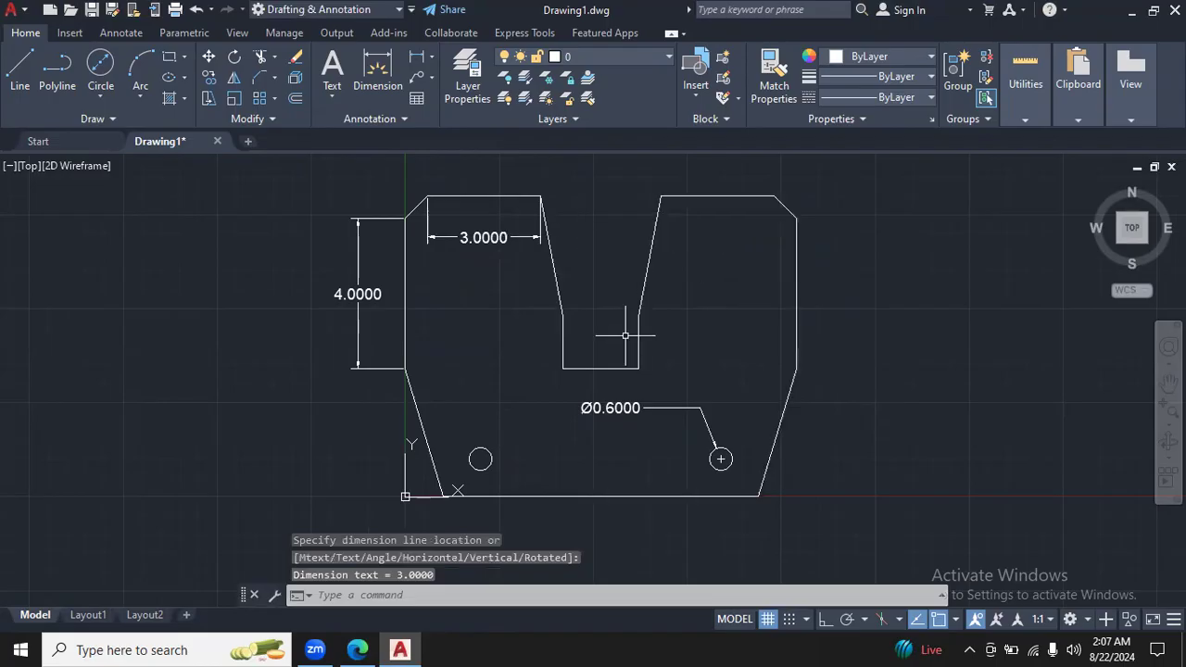
# Step: Add a vertical linear dimension to the straight lower part of the notch's right wall, placed to its right
pyautogui.click(419, 57)
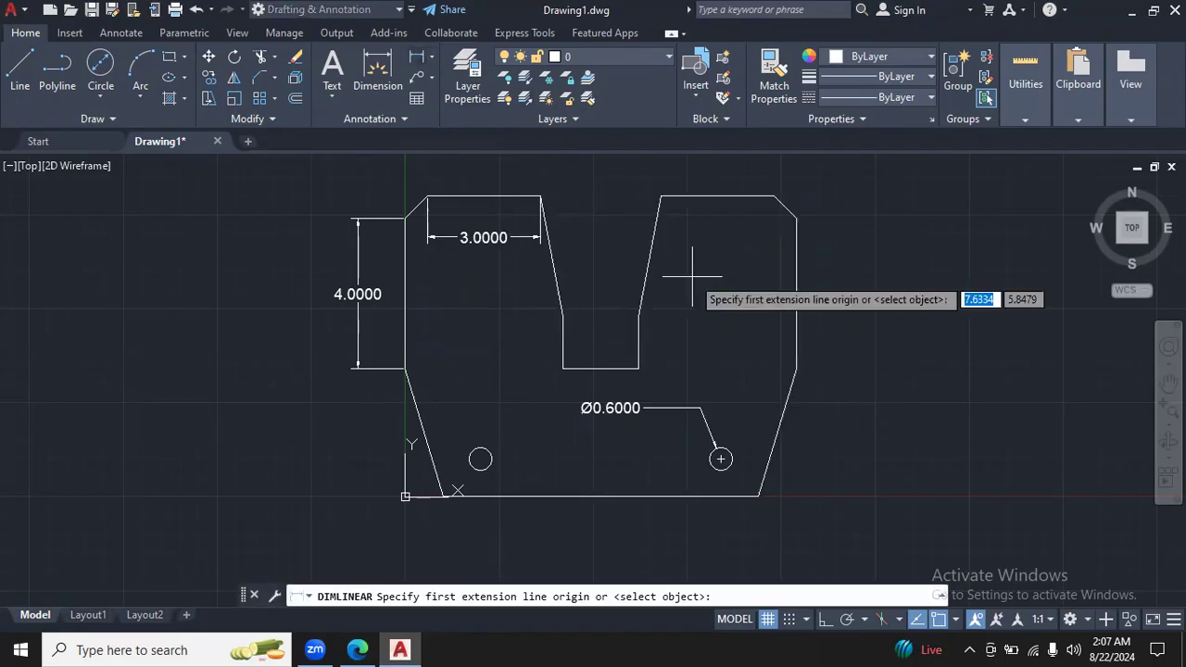
pyautogui.click(638, 316)
pyautogui.click(638, 369)
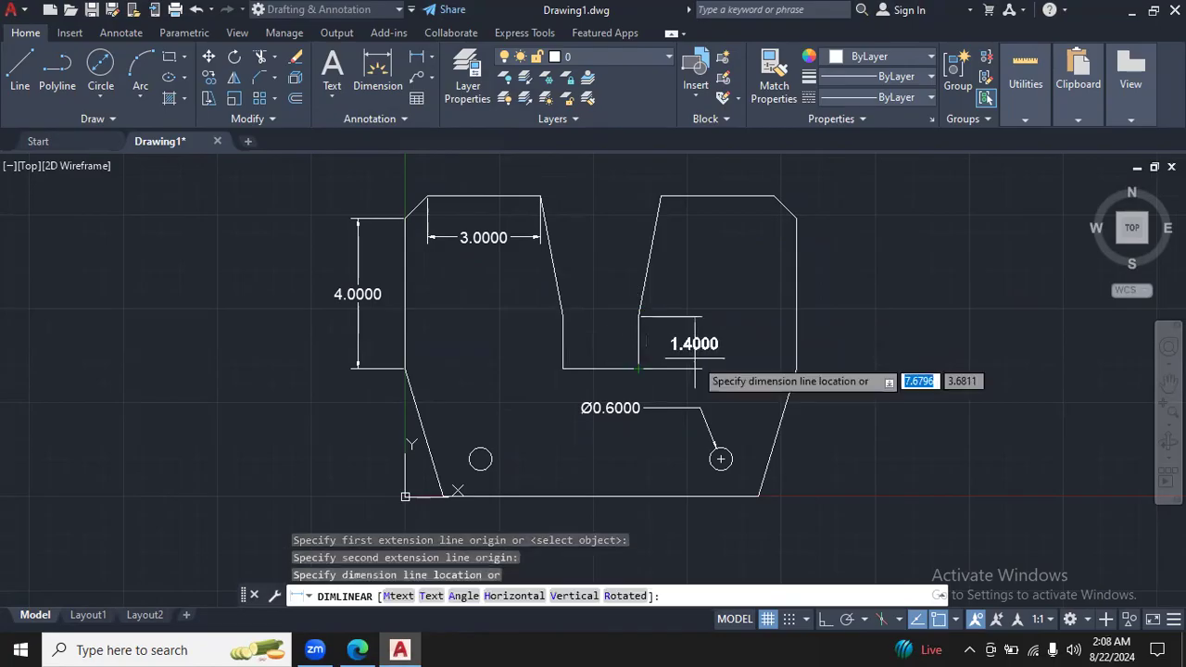
pyautogui.click(697, 362)
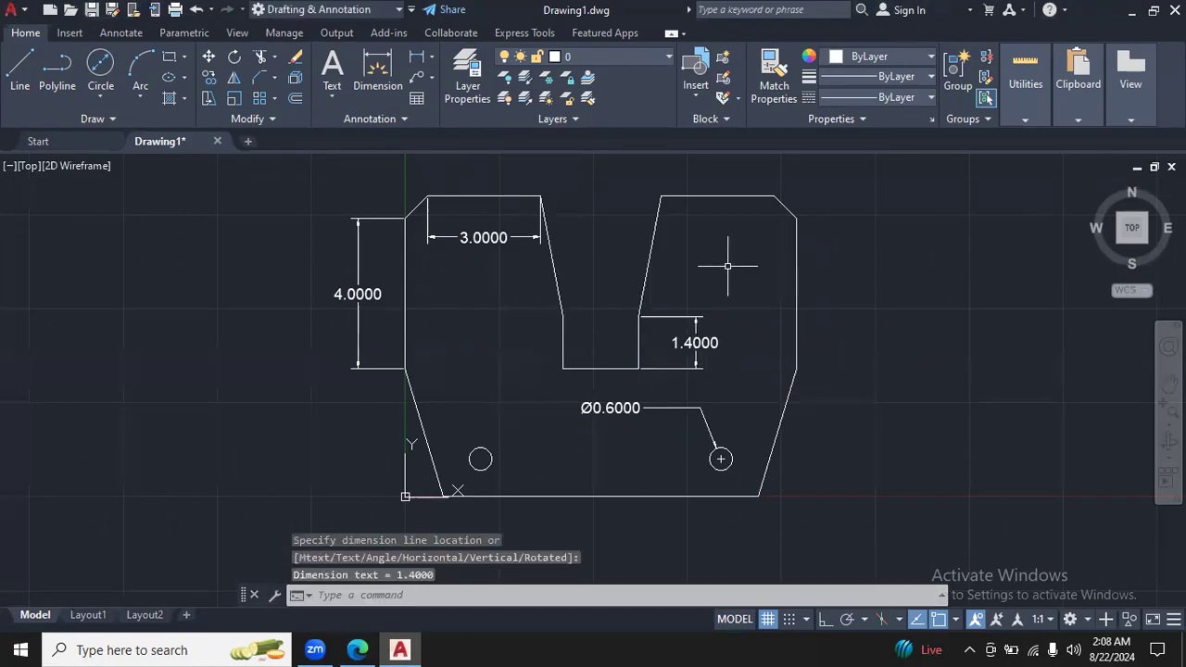
# Step: Add a linear dimension to the plate's bottom edge, placed about 0.7 units below it
pyautogui.click(432, 56)
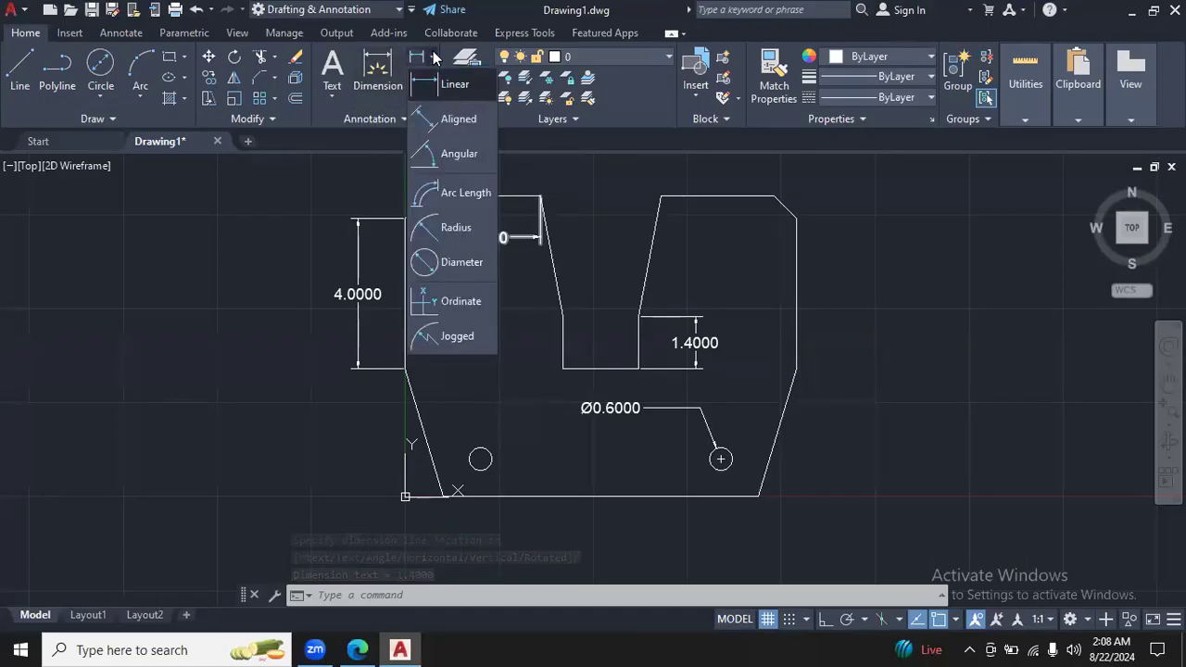
pyautogui.click(453, 84)
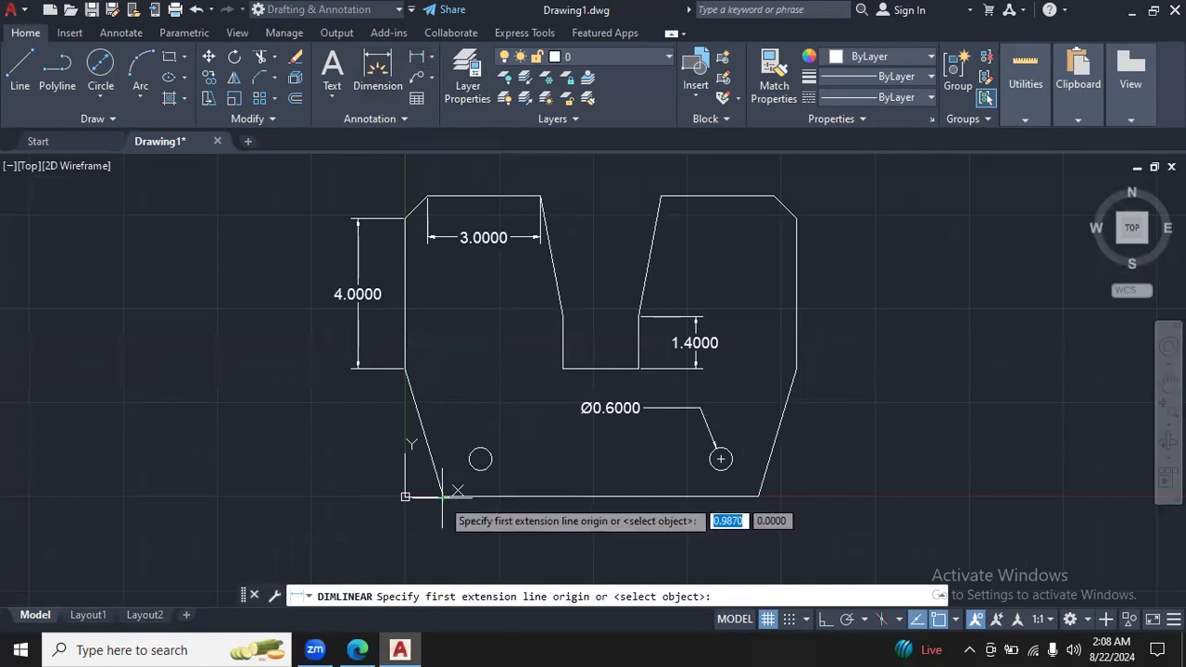
pyautogui.click(406, 496)
pyautogui.click(758, 496)
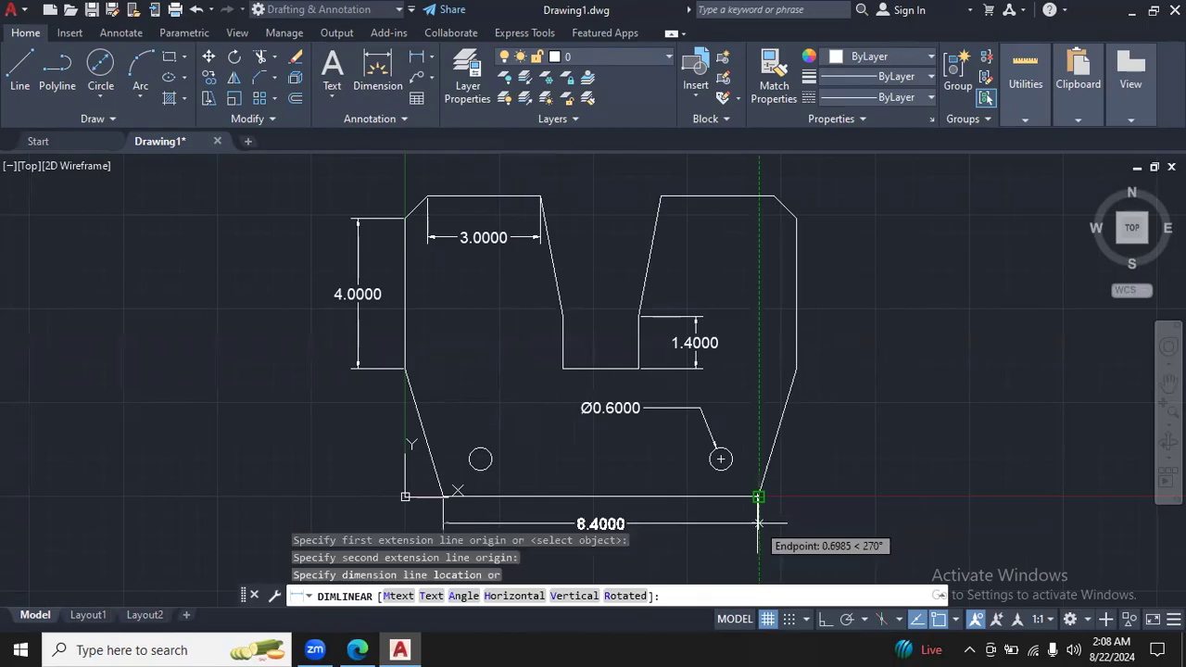
pyautogui.click(752, 522)
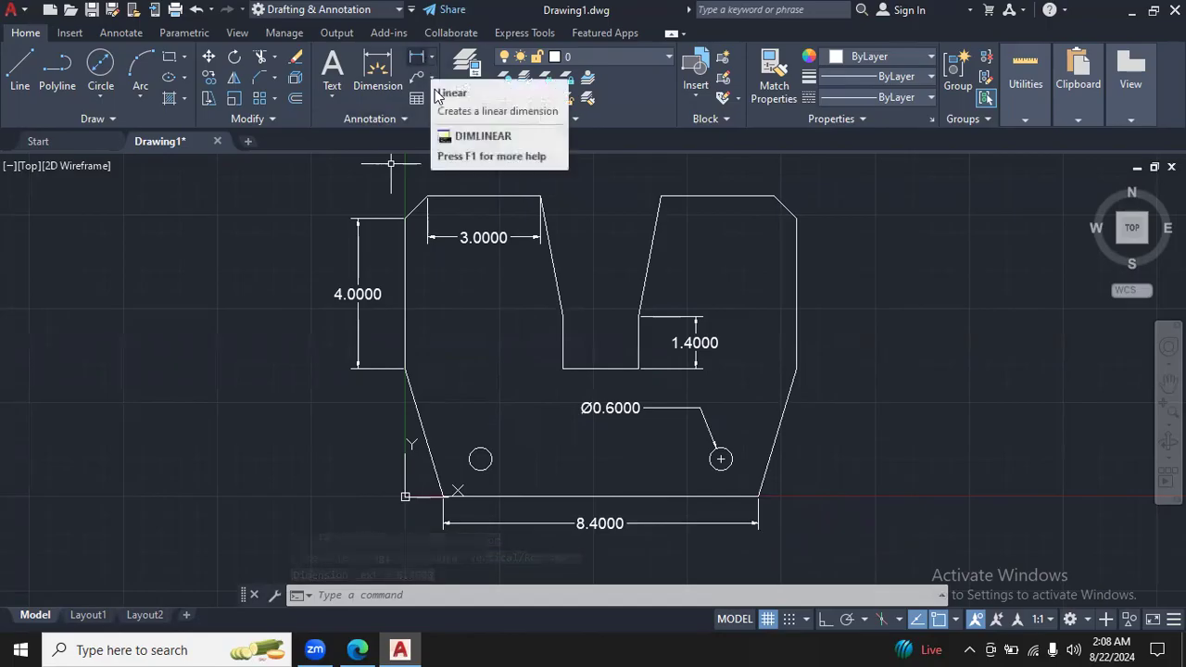
# Step: Add an aligned dimension to the plate's lower-right slanted edge, placed outside the outline
pyautogui.click(434, 58)
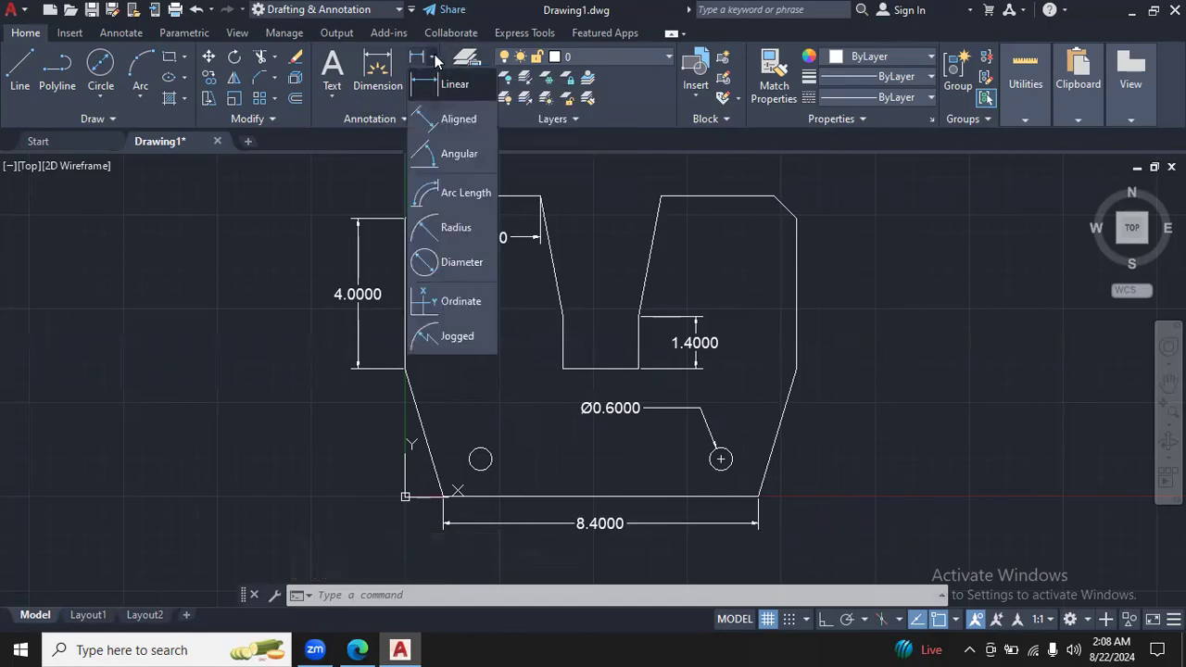
pyautogui.click(465, 120)
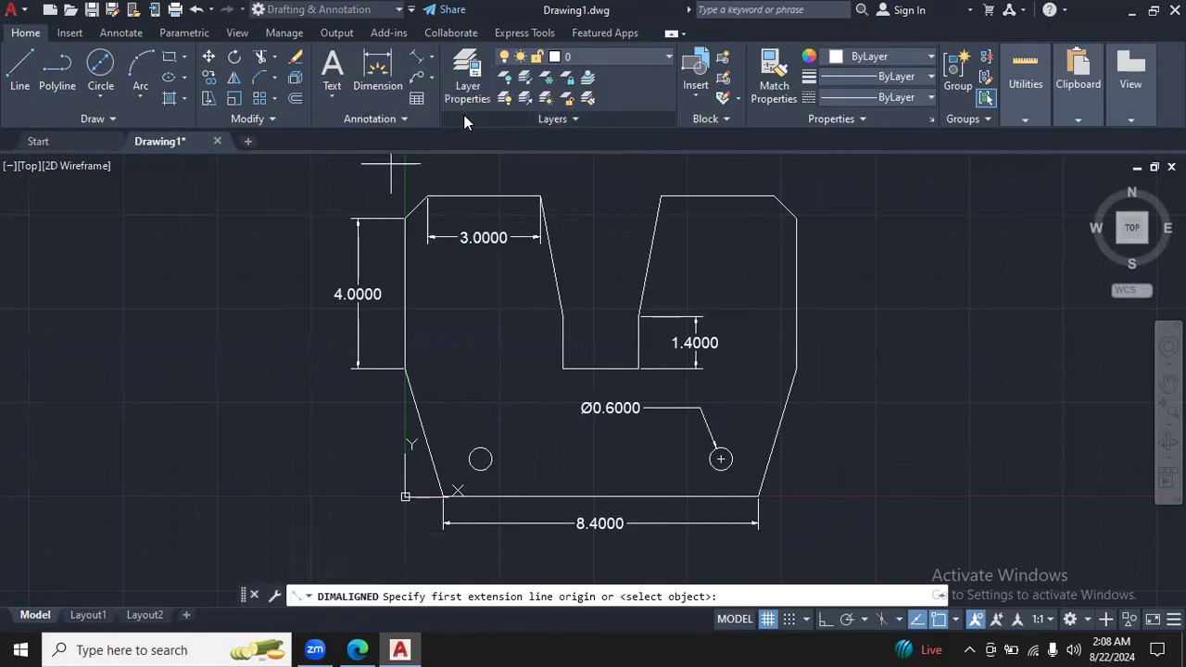
pyautogui.click(796, 370)
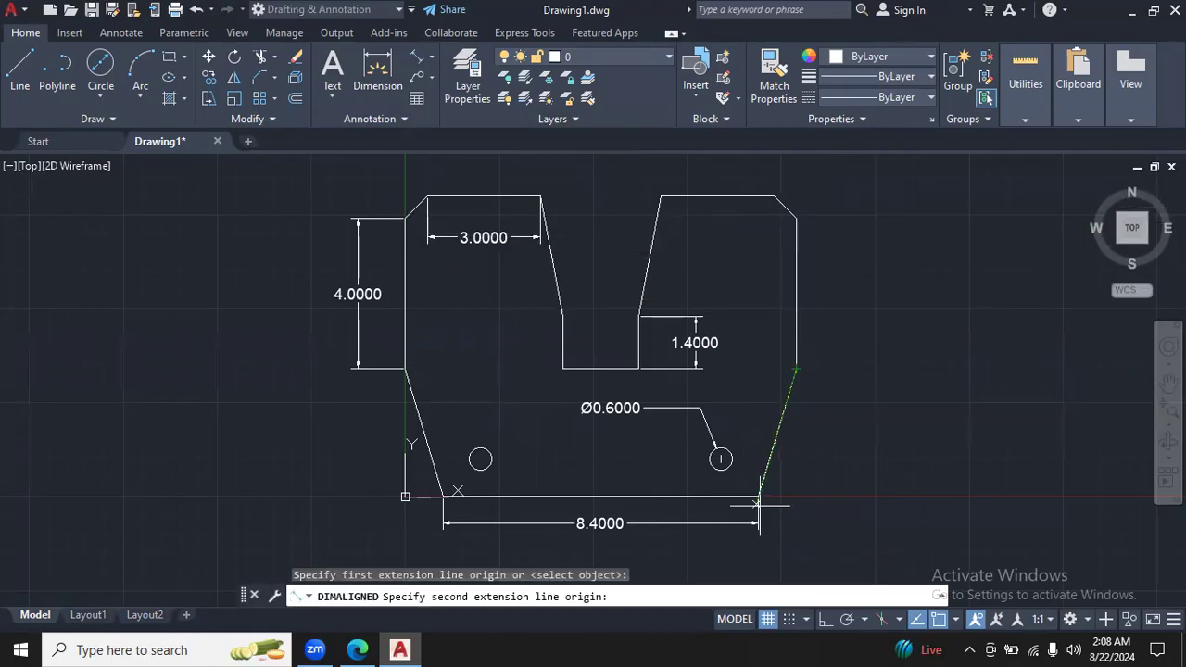
pyautogui.click(758, 496)
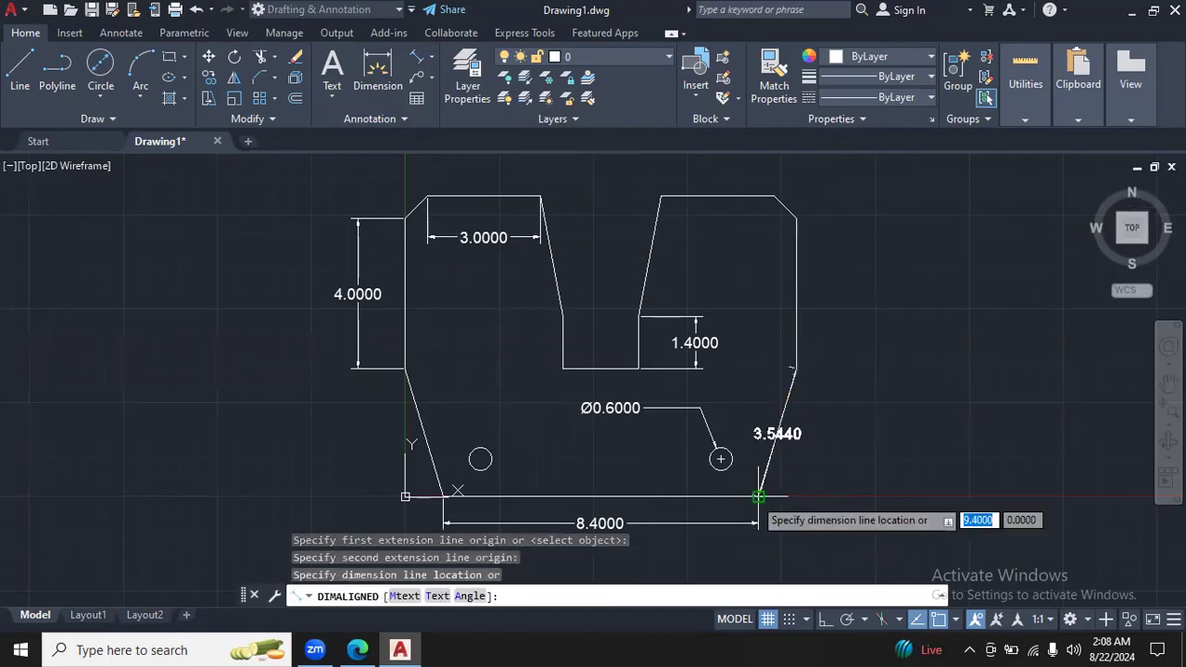
pyautogui.click(869, 496)
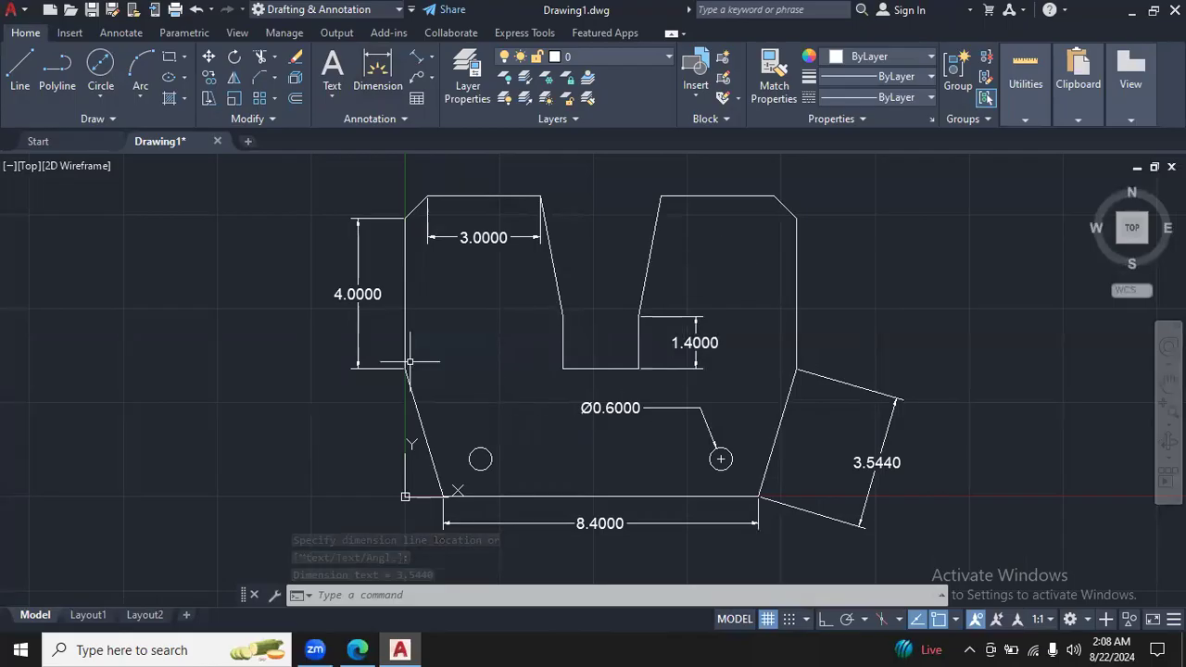
# Step: Add an aligned dimension to the plate's lower-left slanted edge, placed outside the outline
pyautogui.click(417, 61)
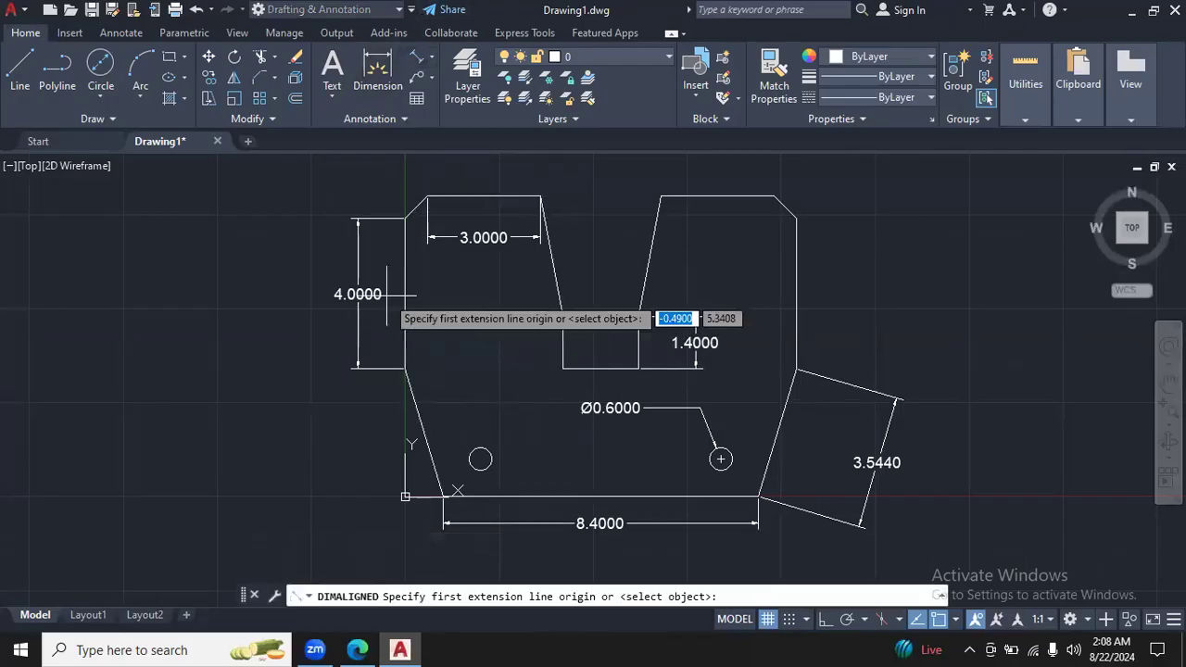
pyautogui.click(405, 370)
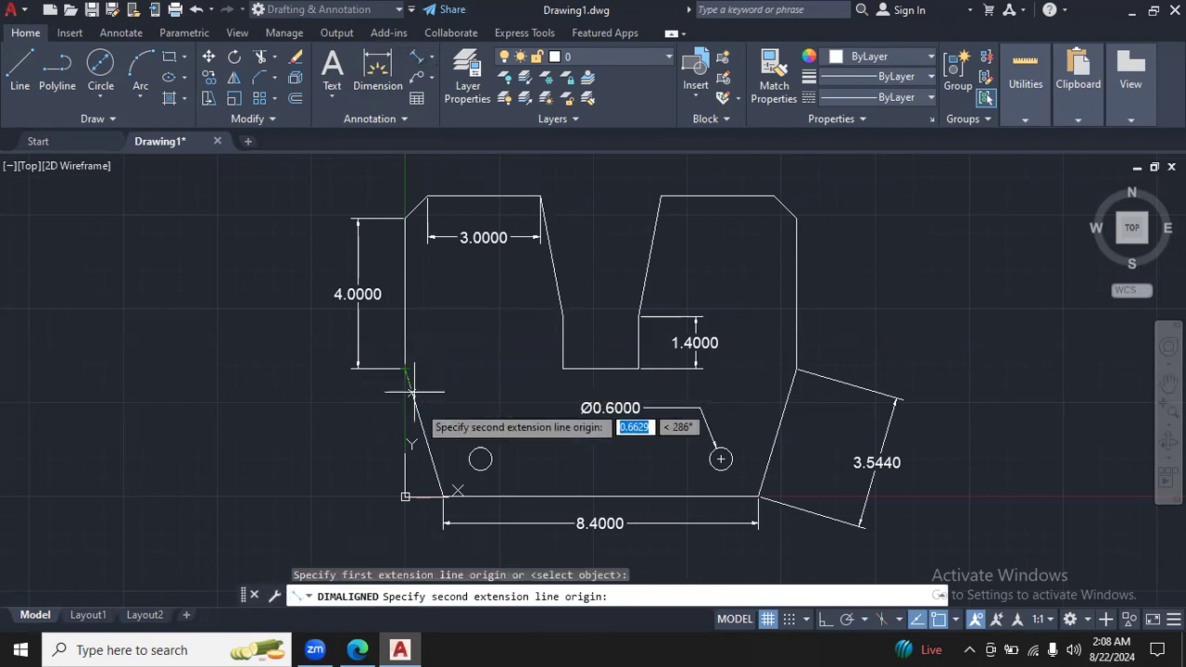
pyautogui.click(442, 497)
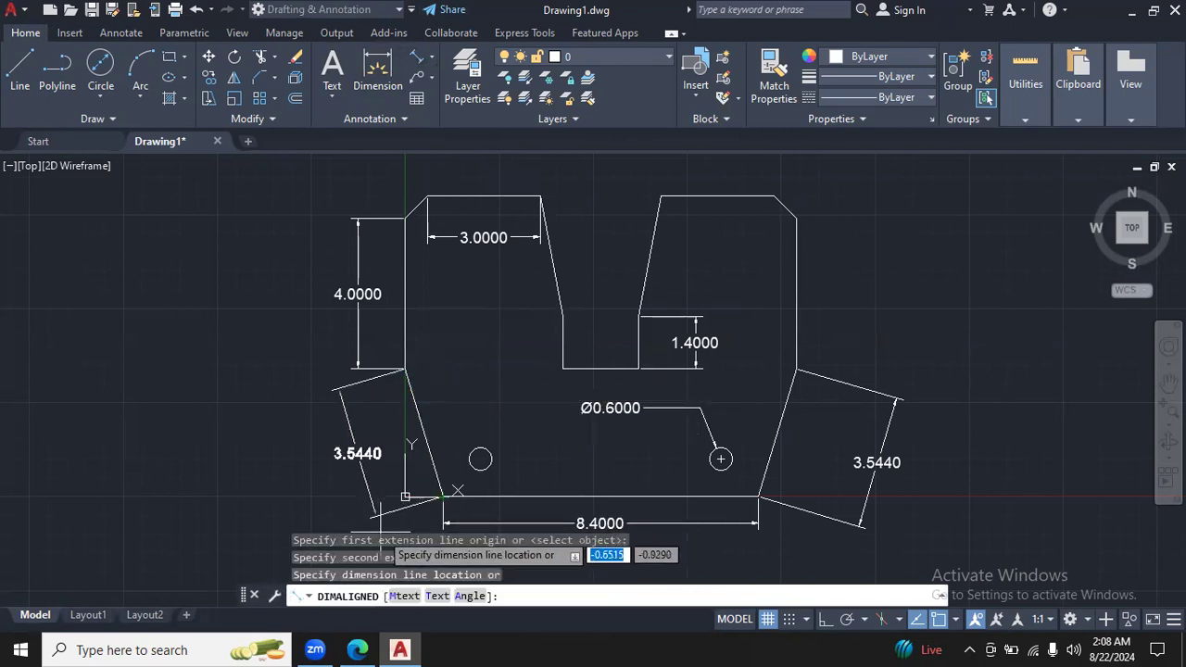
pyautogui.click(379, 532)
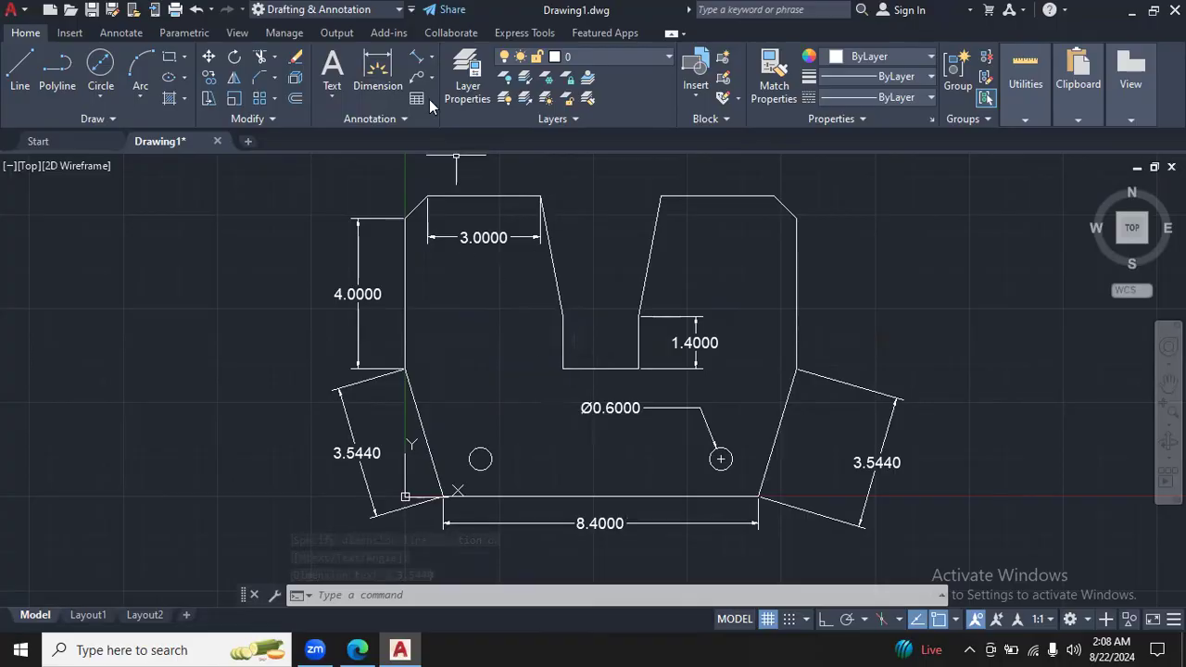
# Step: Add a linear dimension across the notch's floor, placed above it between the slanted notch walls
pyautogui.click(432, 61)
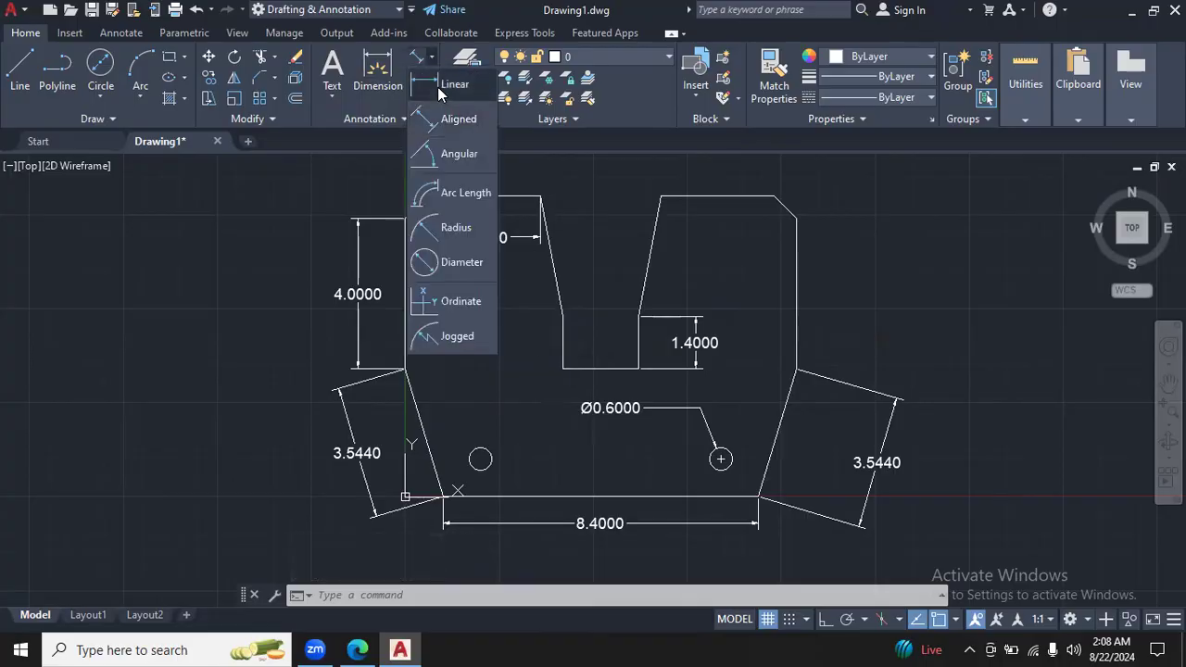
pyautogui.click(438, 84)
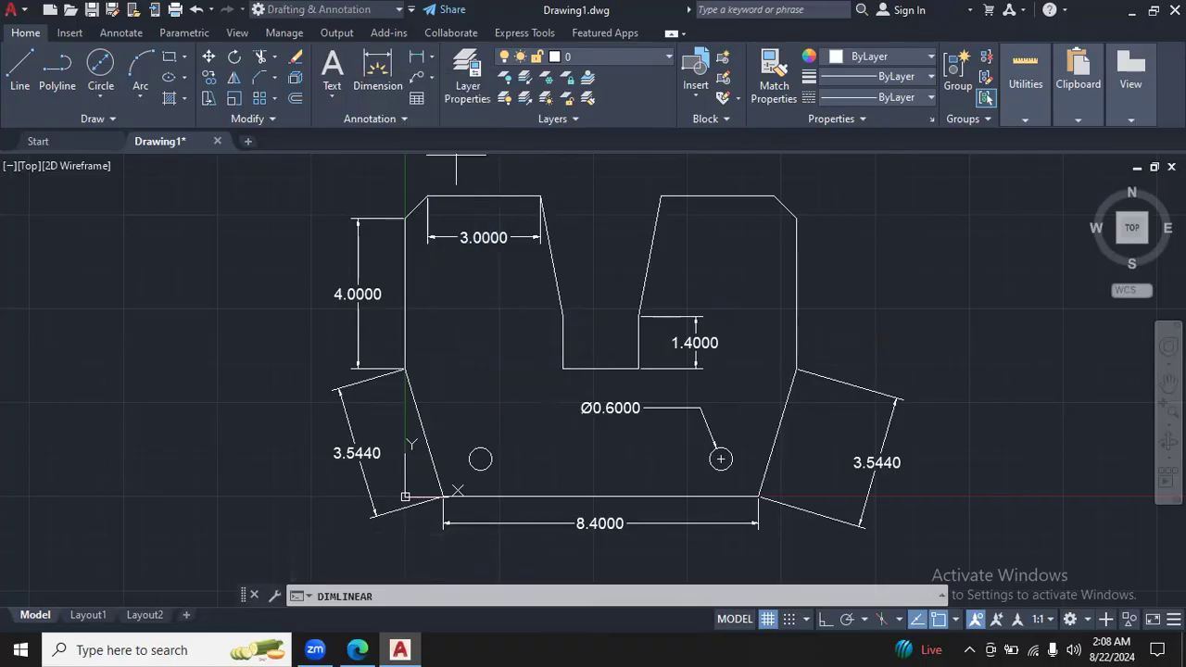
pyautogui.click(563, 369)
pyautogui.click(637, 369)
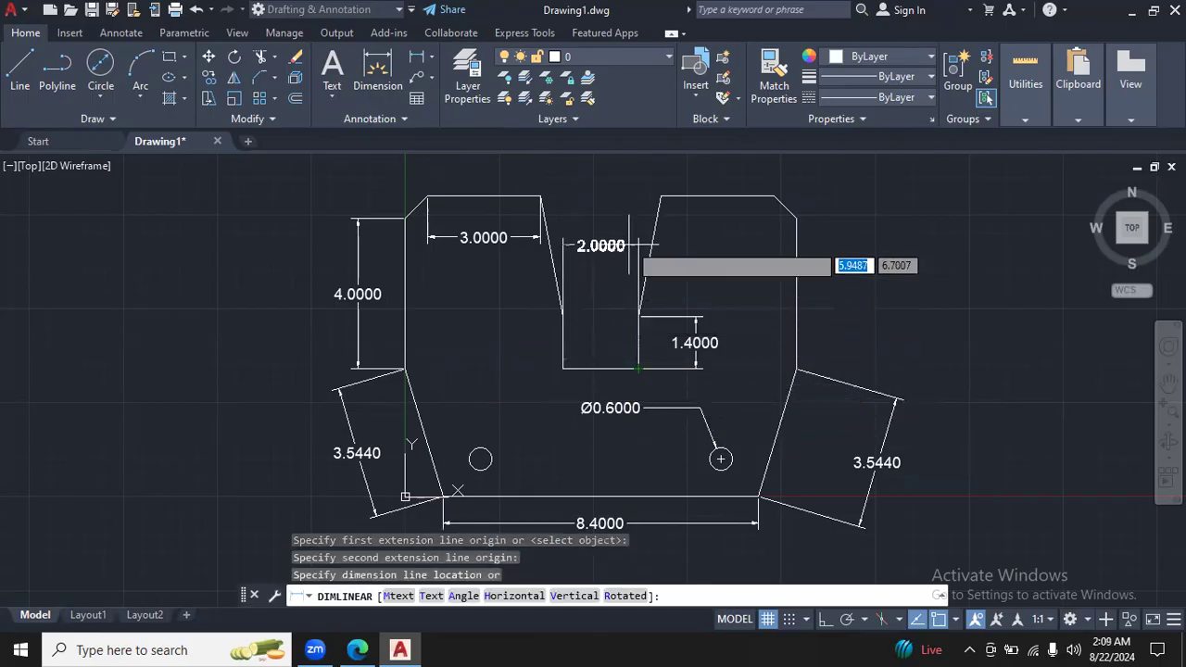
pyautogui.click(623, 241)
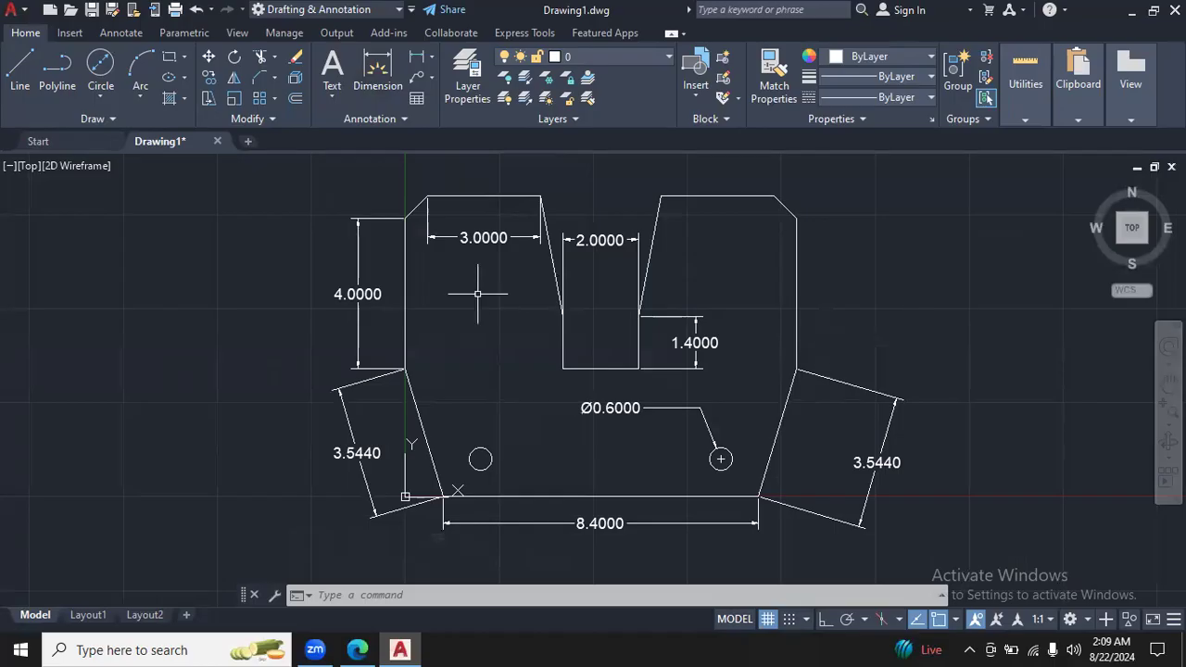
pyautogui.click(274, 80)
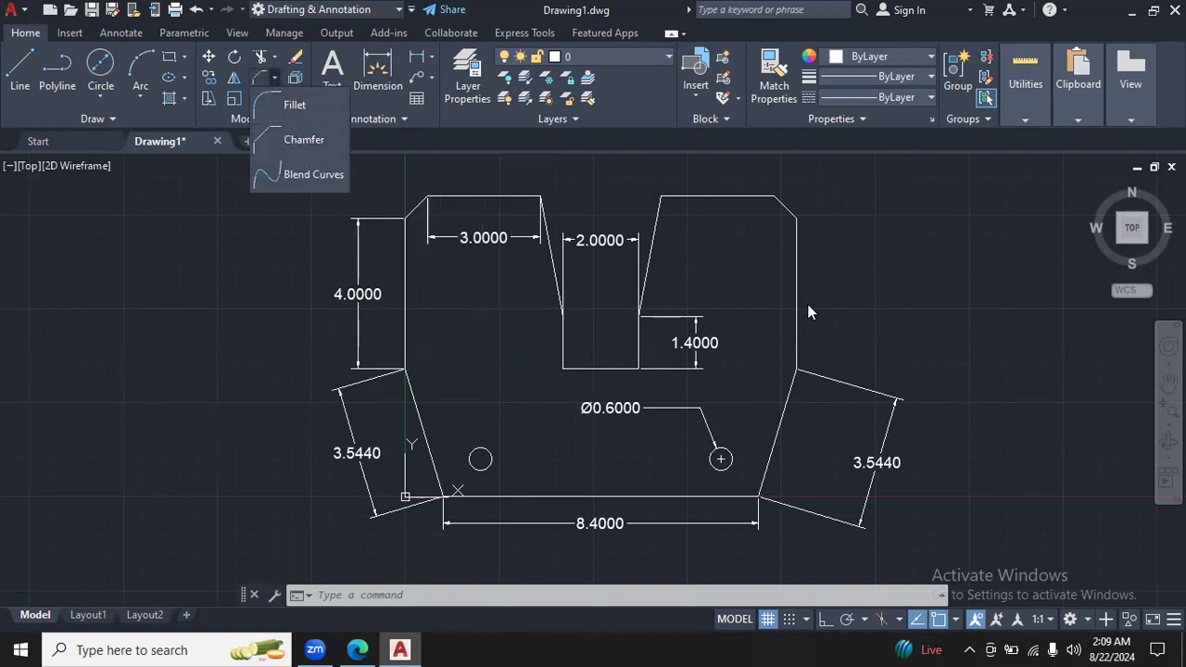
pyautogui.click(937, 495)
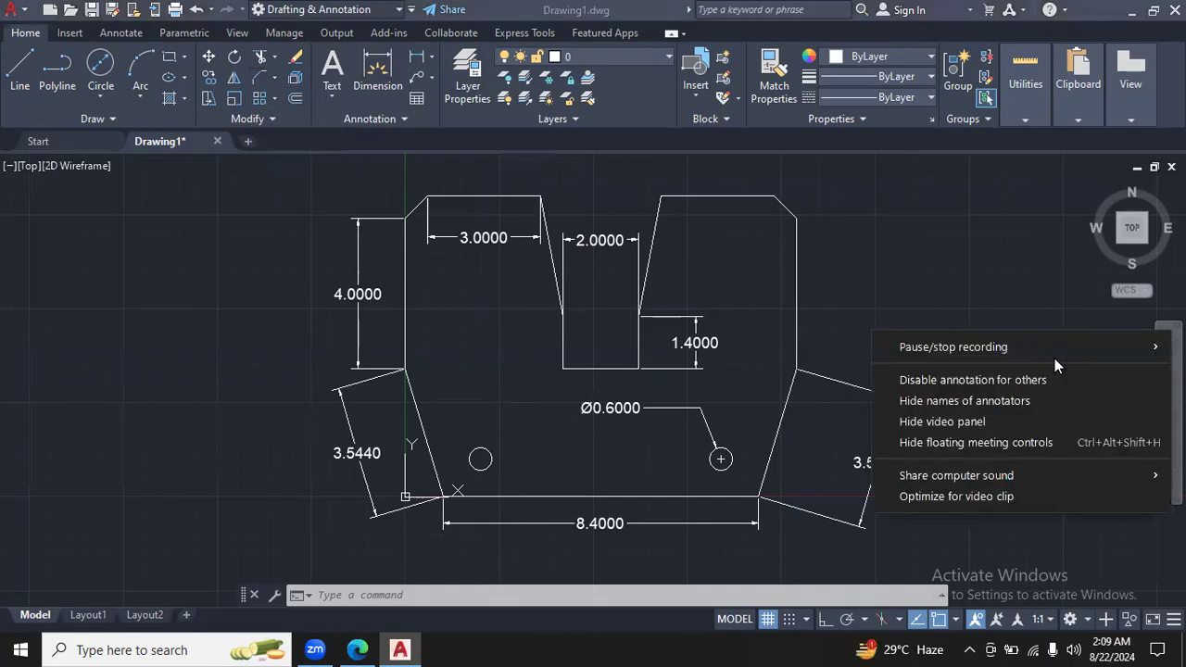
pyautogui.click(1057, 366)
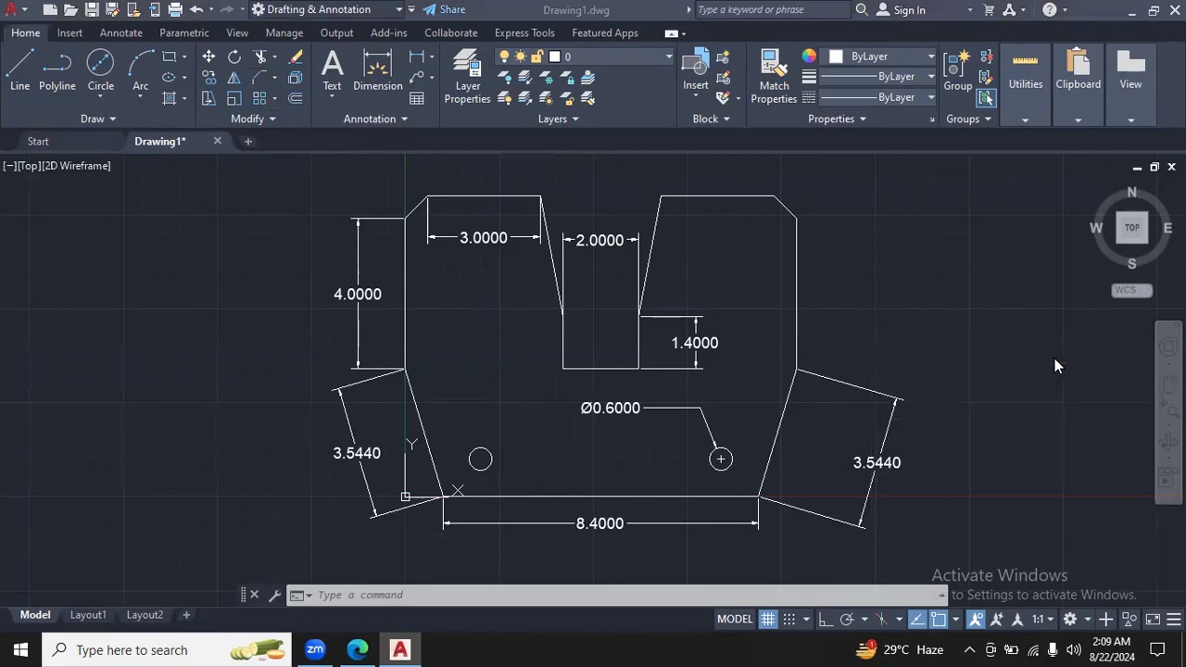